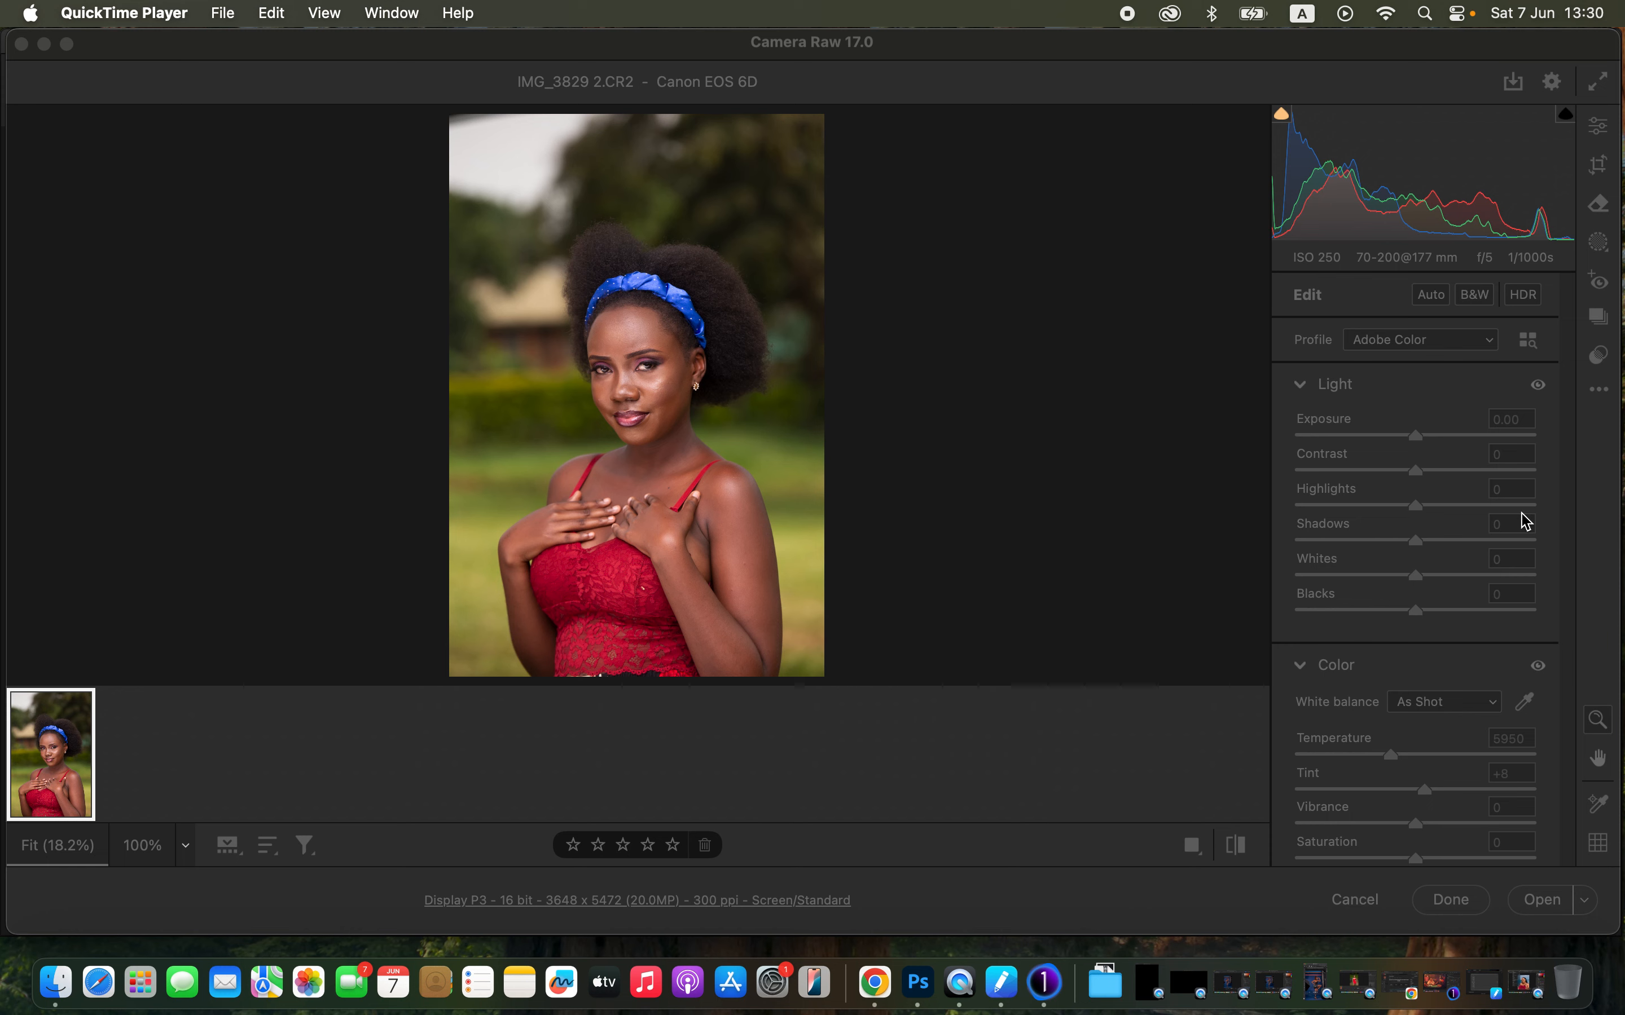
- Lower the Highlights to -81 and the Whites to -62 in the Light panel
{"action": "left_click", "coordinate": [766, 47]}
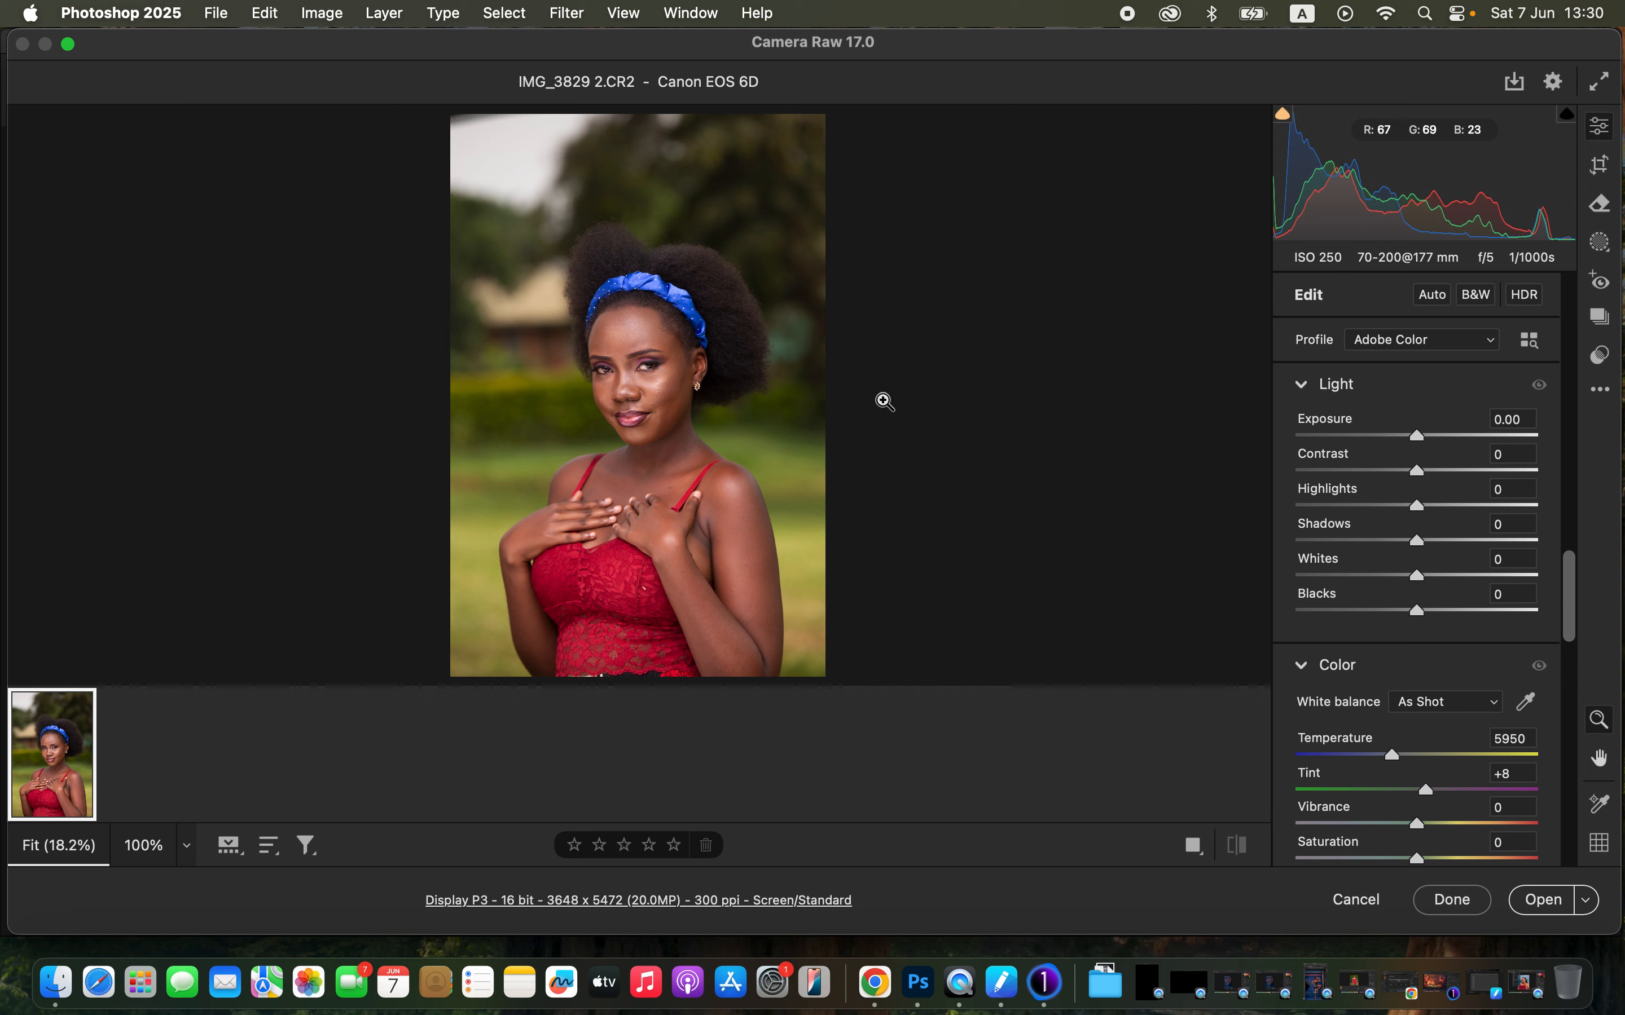
{"action": "left_click_drag", "start_coordinate": [1349, 508], "coordinate": [1320, 505]}
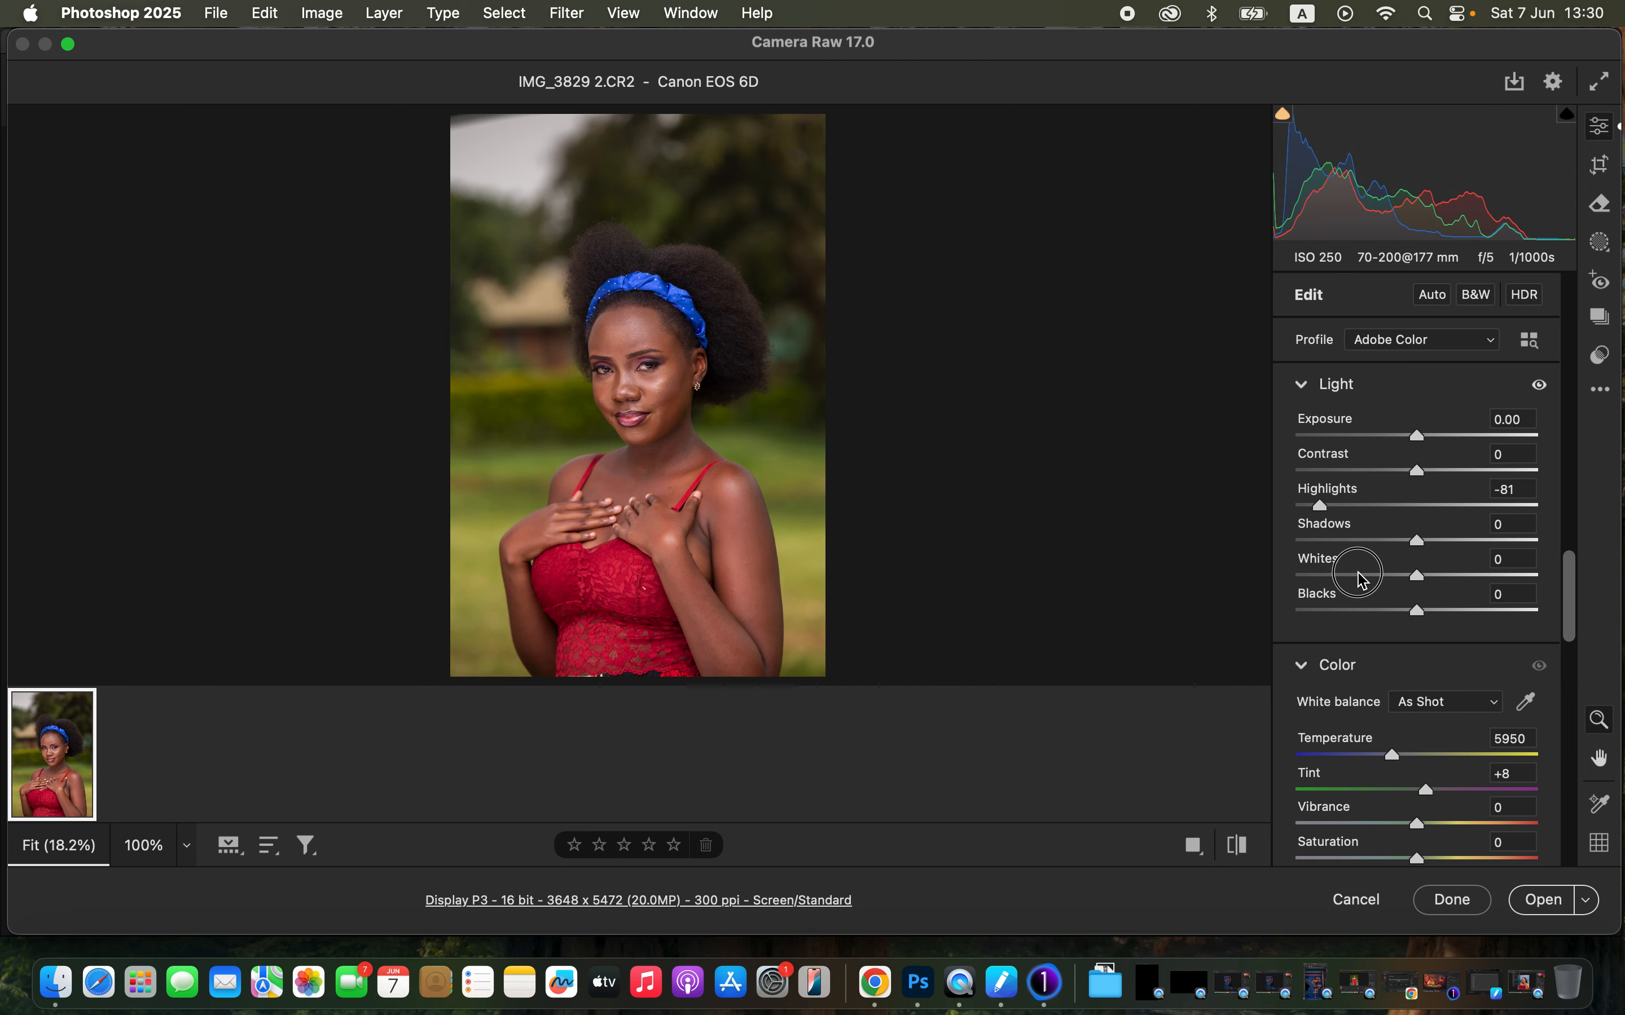
{"action": "left_click_drag", "start_coordinate": [1360, 574], "coordinate": [1342, 575]}
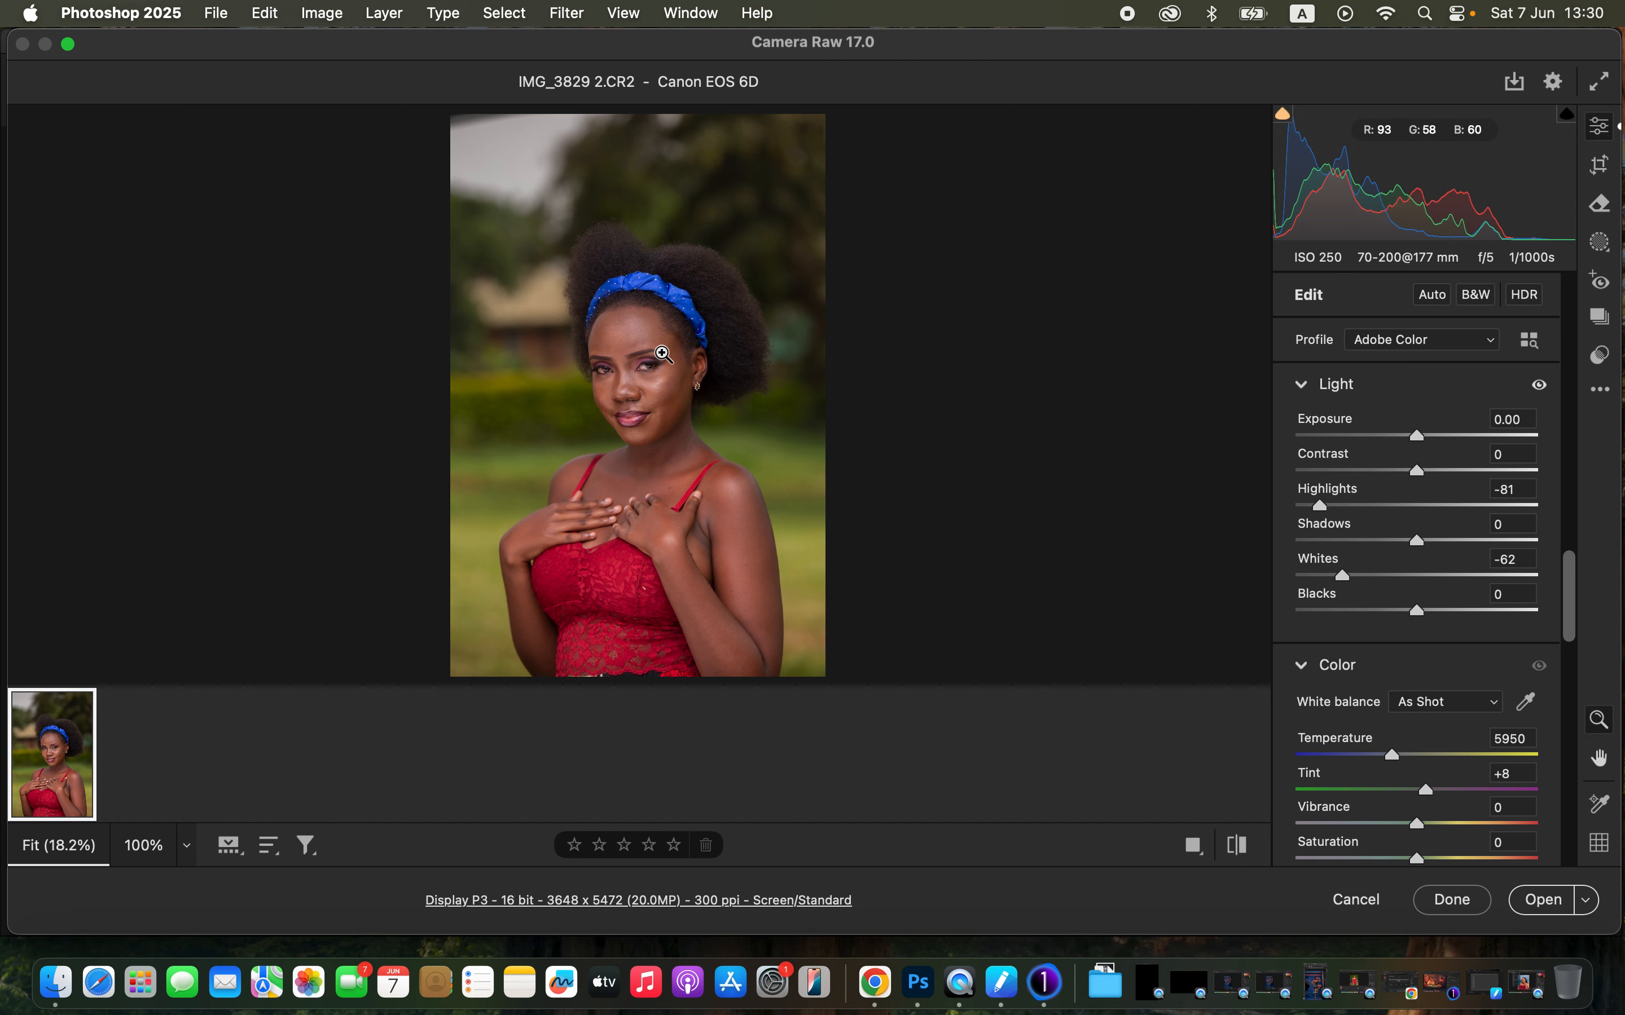
- Raise Shadows to +24 and Contrast to +20, and lower Blacks to -12
{"action": "left_click", "coordinate": [1438, 543]}
{"action": "left_click_drag", "start_coordinate": [1439, 543], "coordinate": [1442, 542]}
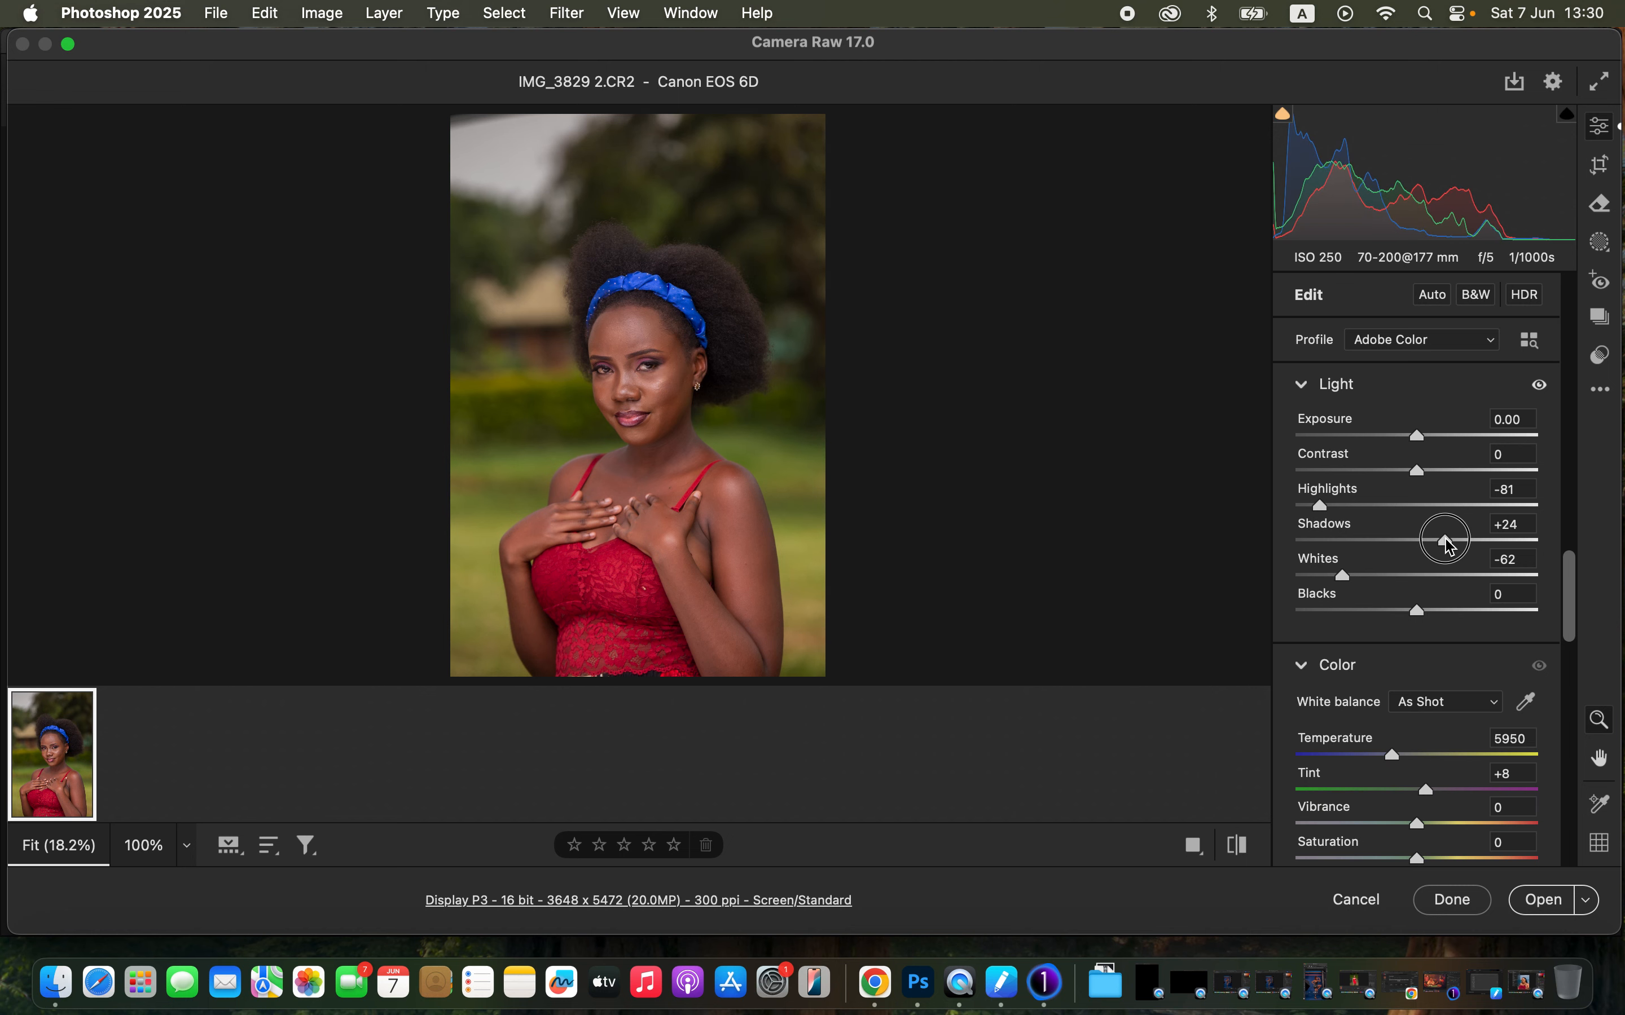
{"action": "left_click_drag", "start_coordinate": [1417, 472], "coordinate": [1449, 479]}
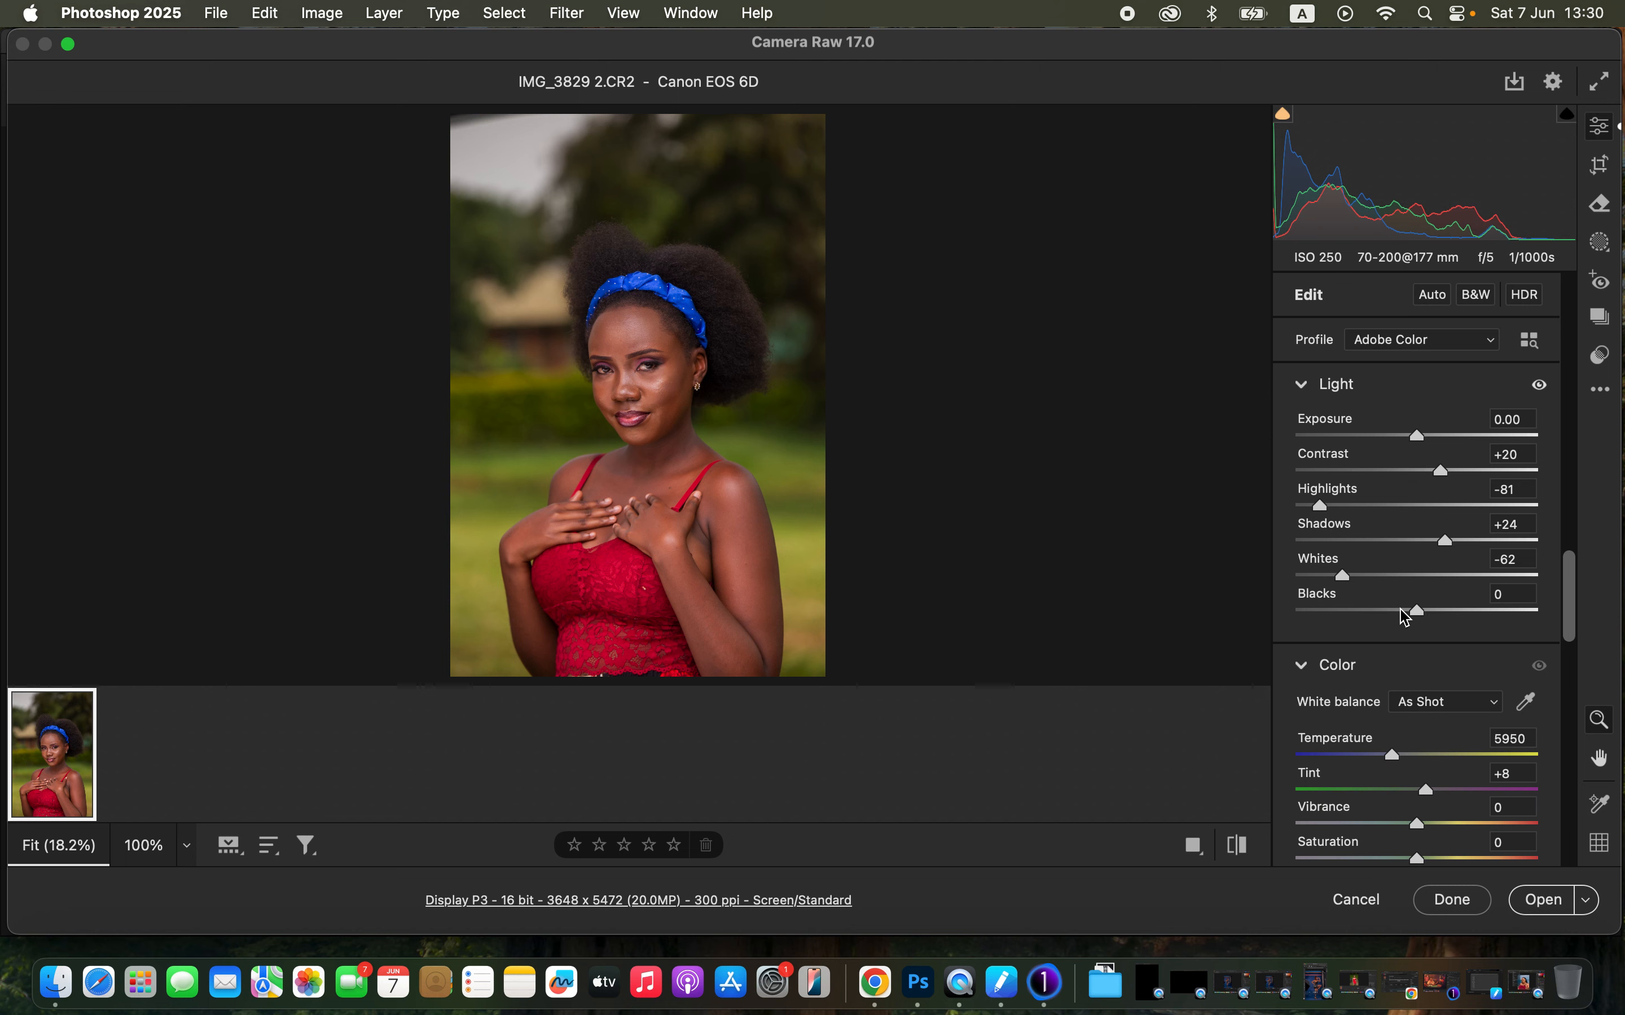
{"action": "mouse_move", "coordinate": [1407, 616]}
{"action": "left_mouse_down"}
{"action": "mouse_move", "coordinate": [1393, 614]}
{"action": "mouse_move", "coordinate": [1407, 620]}
{"action": "left_mouse_up"}
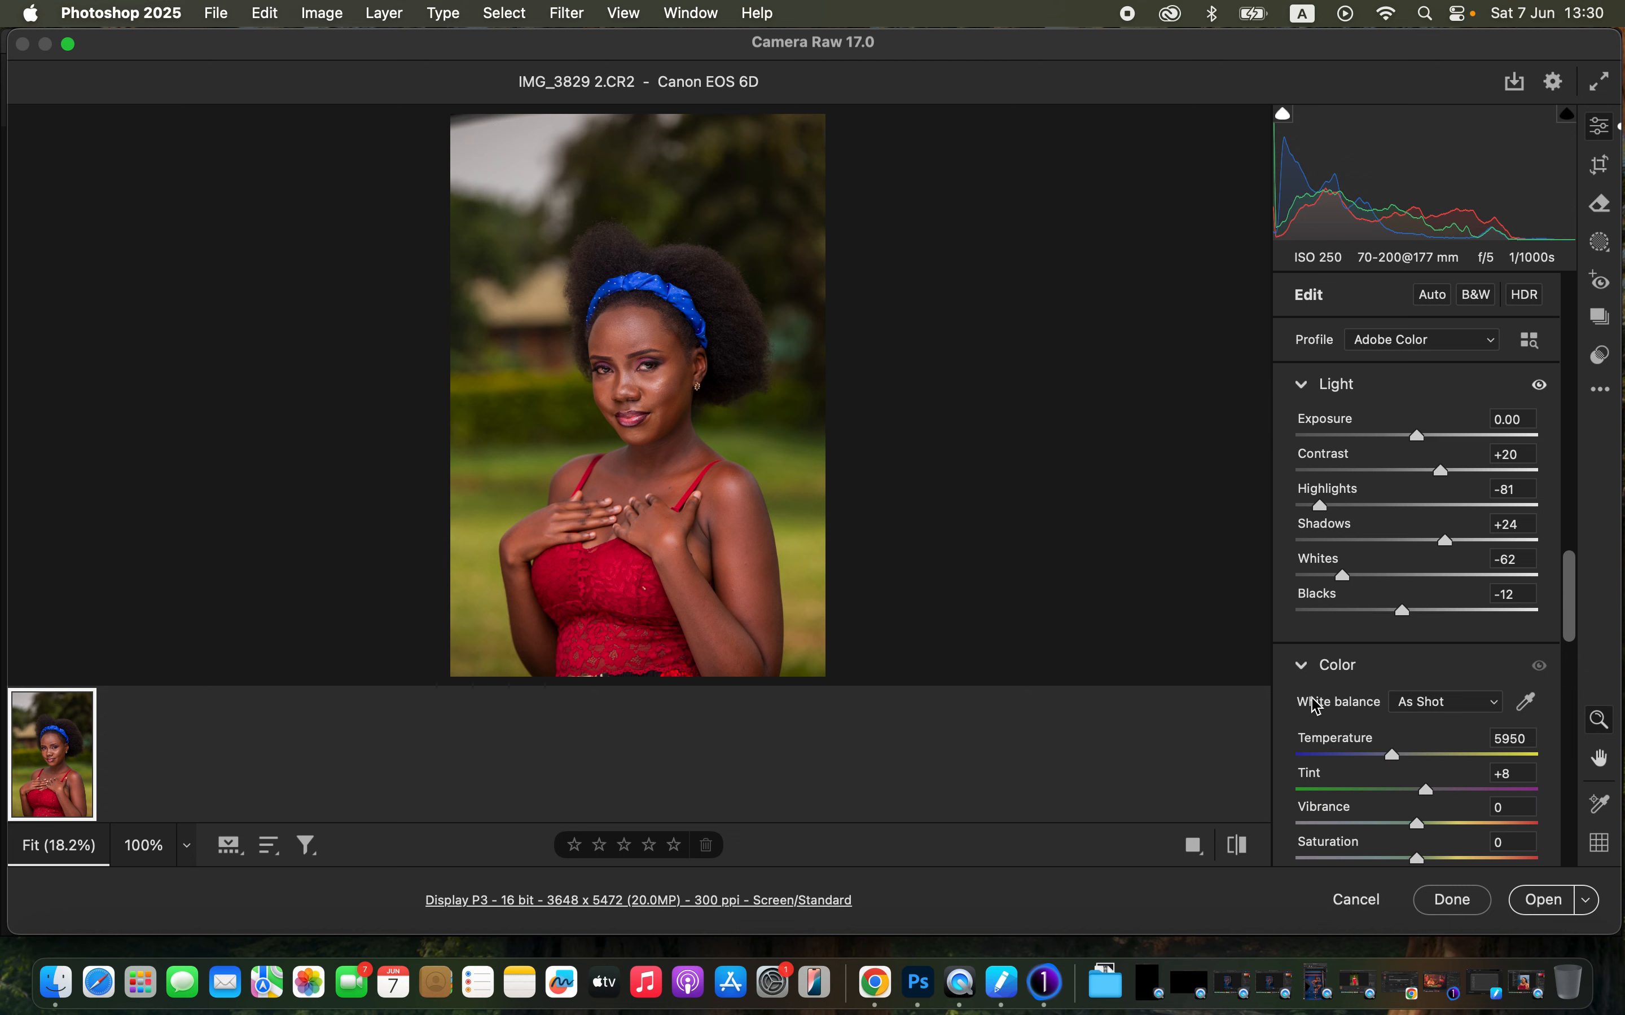
- Compare with the default settings, then shift the Greens hue to +82 in the Color Mixer
{"action": "left_click", "coordinate": [1239, 848]}
{"action": "left_click", "coordinate": [1239, 847]}
{"action": "left_click_drag", "start_coordinate": [1564, 600], "coordinate": [1588, 545]}
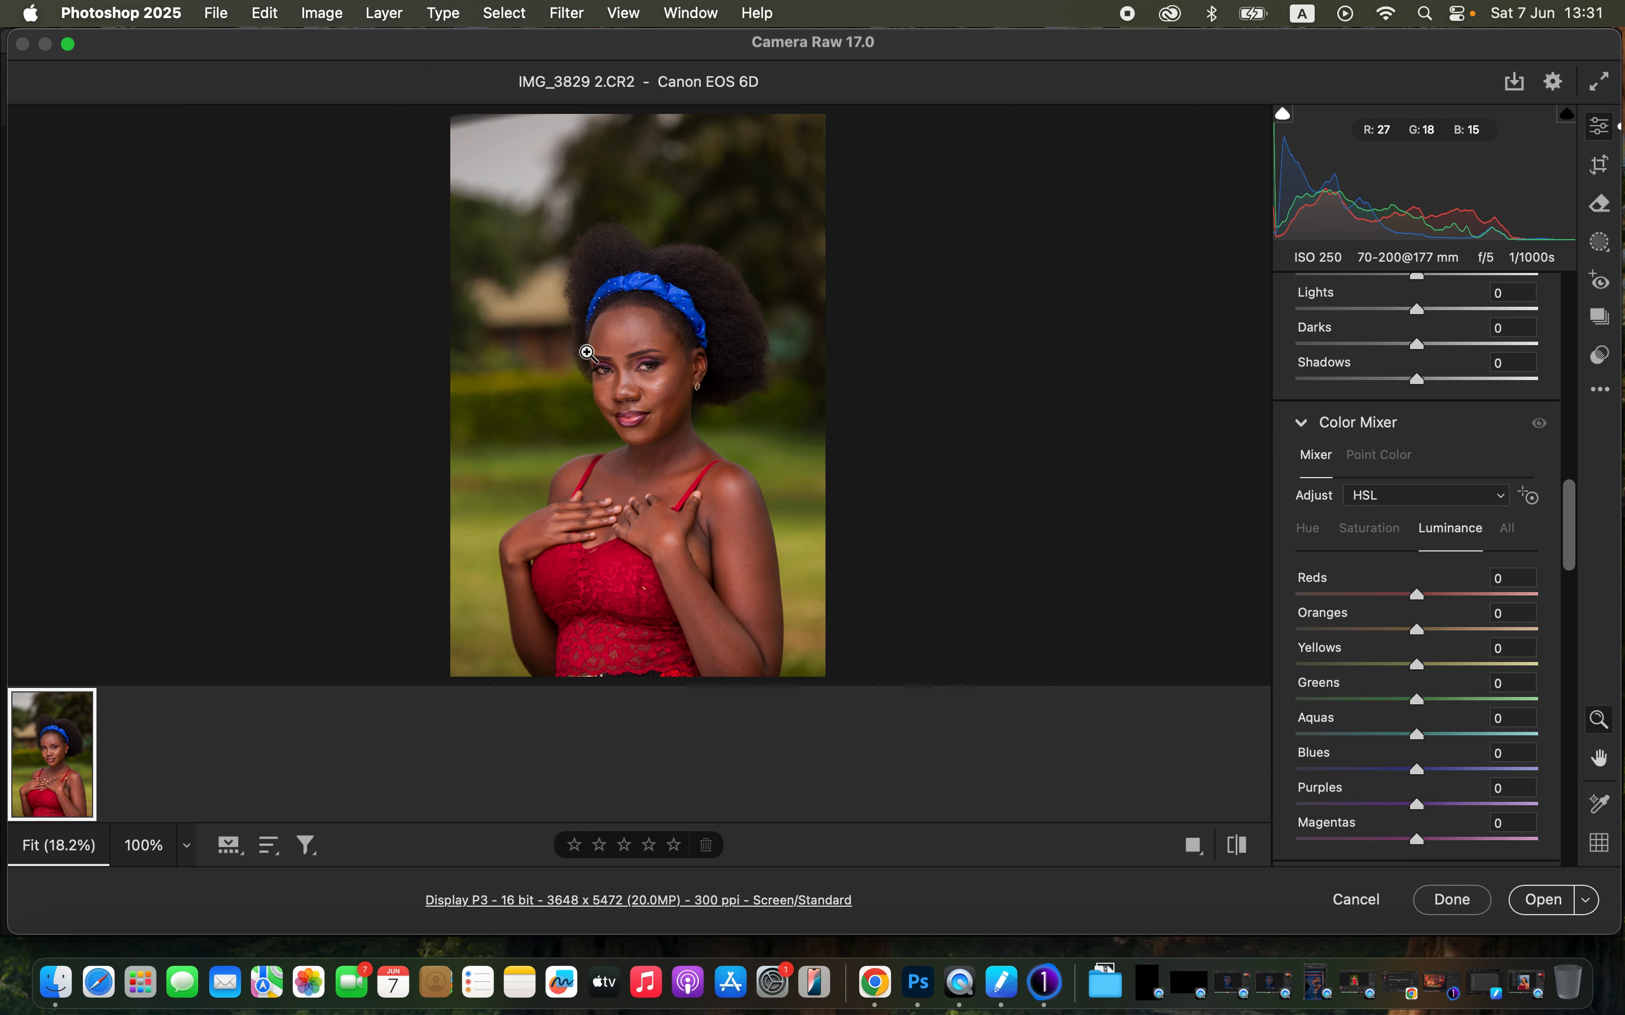
{"action": "left_click", "coordinate": [1308, 529]}
{"action": "left_click", "coordinate": [1373, 528]}
{"action": "left_click", "coordinate": [1452, 535]}
{"action": "left_click", "coordinate": [1308, 531]}
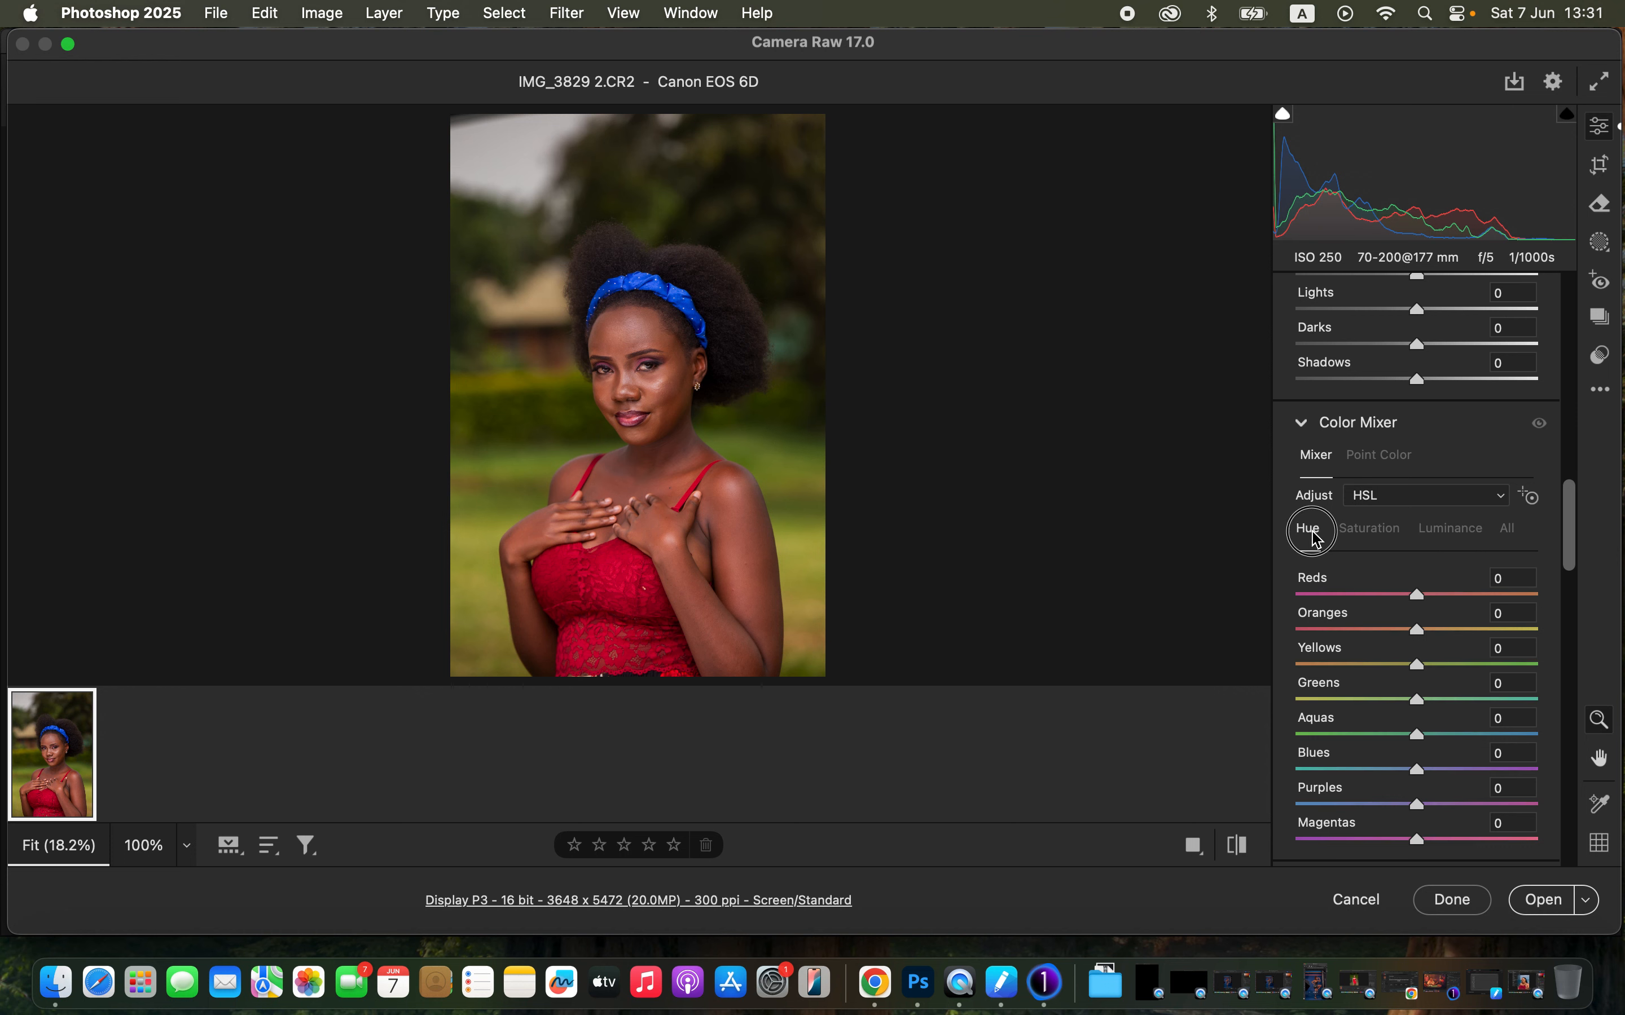
{"action": "left_click_drag", "start_coordinate": [1438, 701], "coordinate": [1517, 697]}
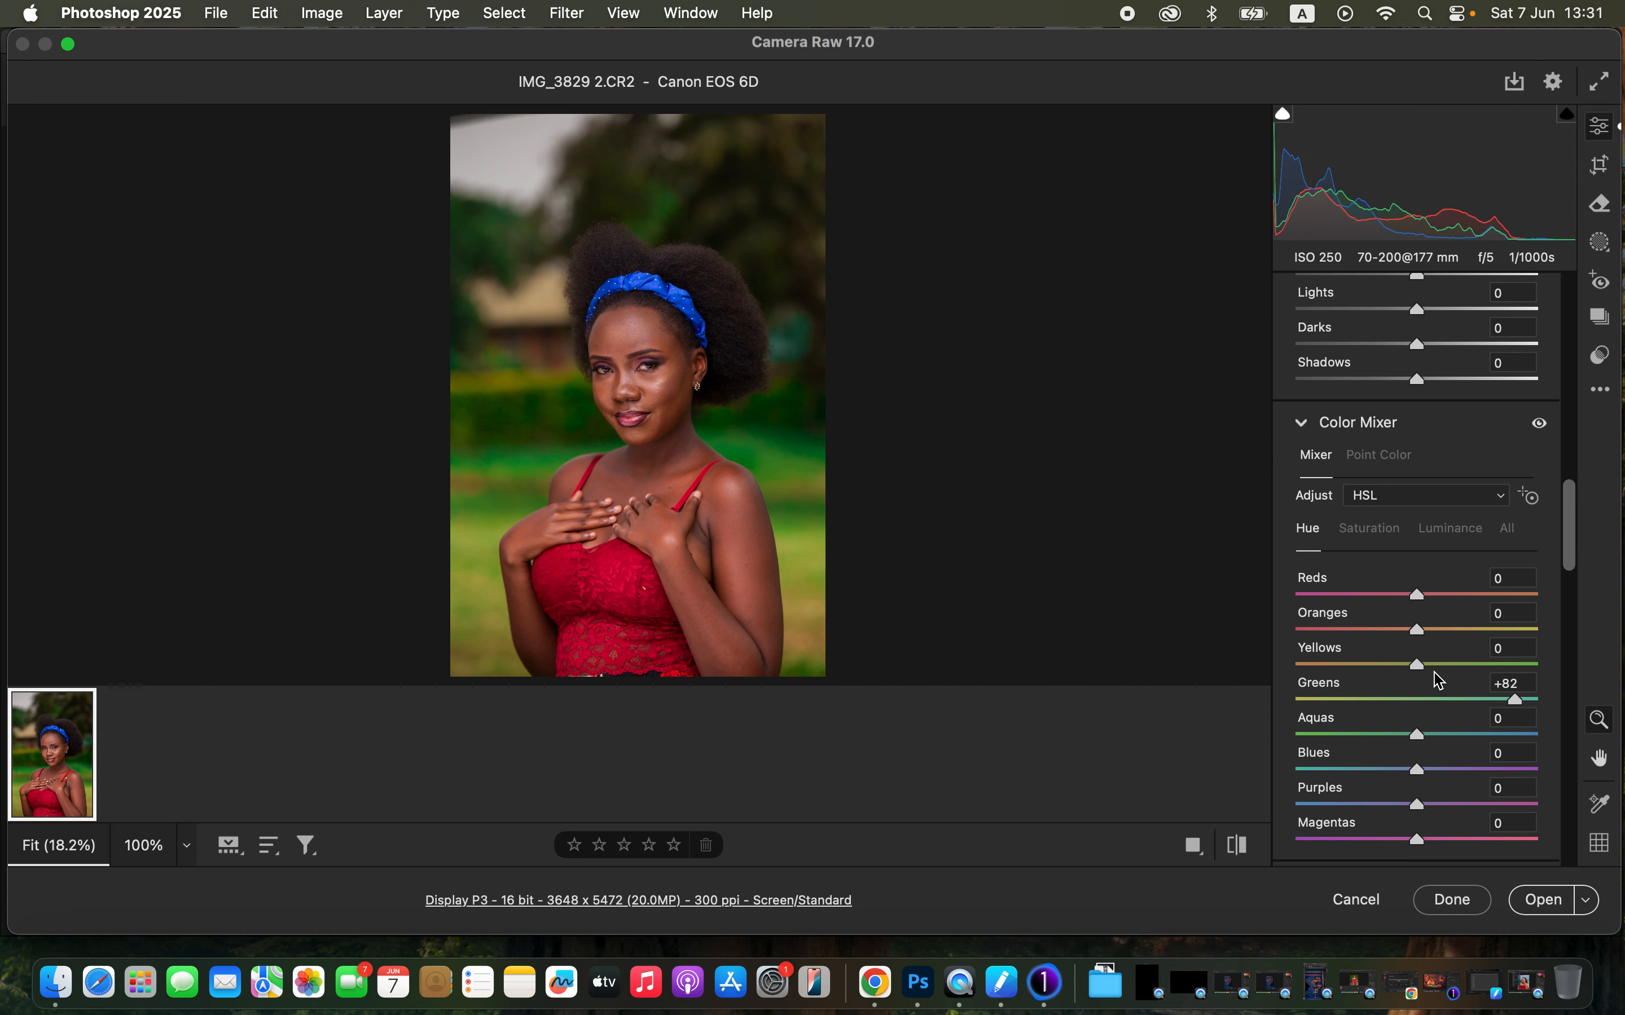
- Shift the Yellows hue to +44 and reduce the Greens saturation to -67
{"action": "left_click", "coordinate": [1383, 530]}
{"action": "left_click_drag", "start_coordinate": [1388, 715], "coordinate": [1471, 665]}
{"action": "left_click", "coordinate": [1309, 533]}
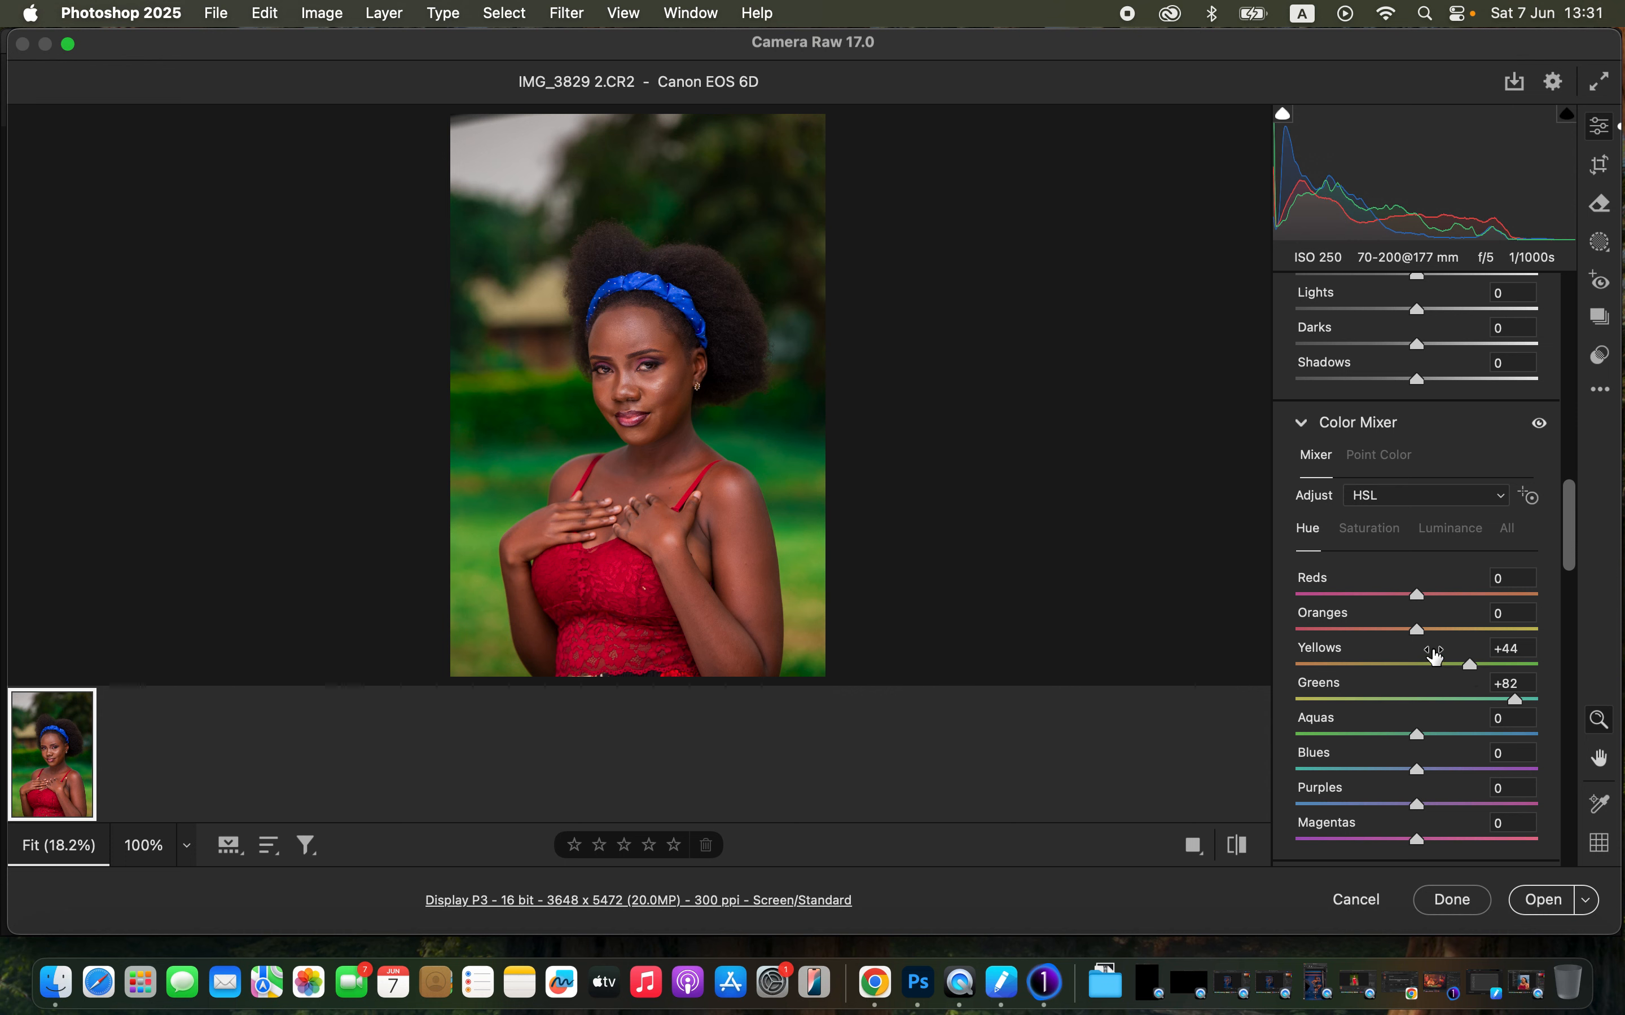
{"action": "left_click", "coordinate": [1378, 530]}
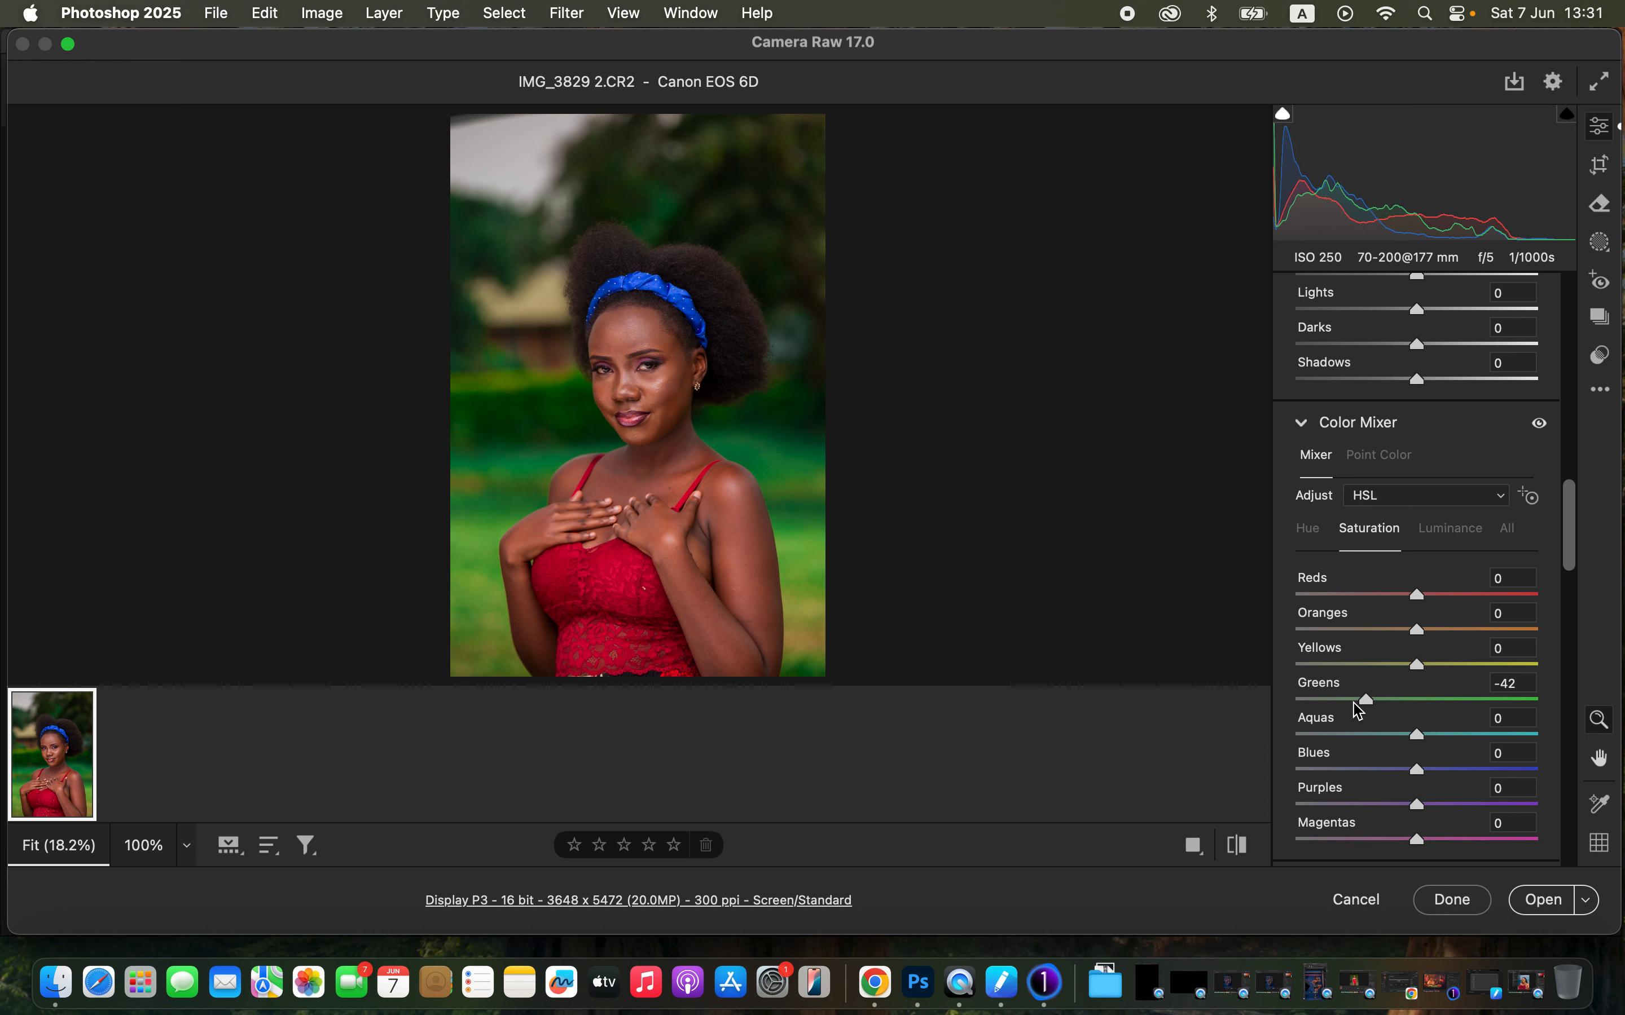
{"action": "mouse_move", "coordinate": [1357, 711]}
{"action": "left_mouse_down"}
{"action": "mouse_move", "coordinate": [1329, 711]}
{"action": "mouse_move", "coordinate": [1343, 715]}
{"action": "left_mouse_up"}
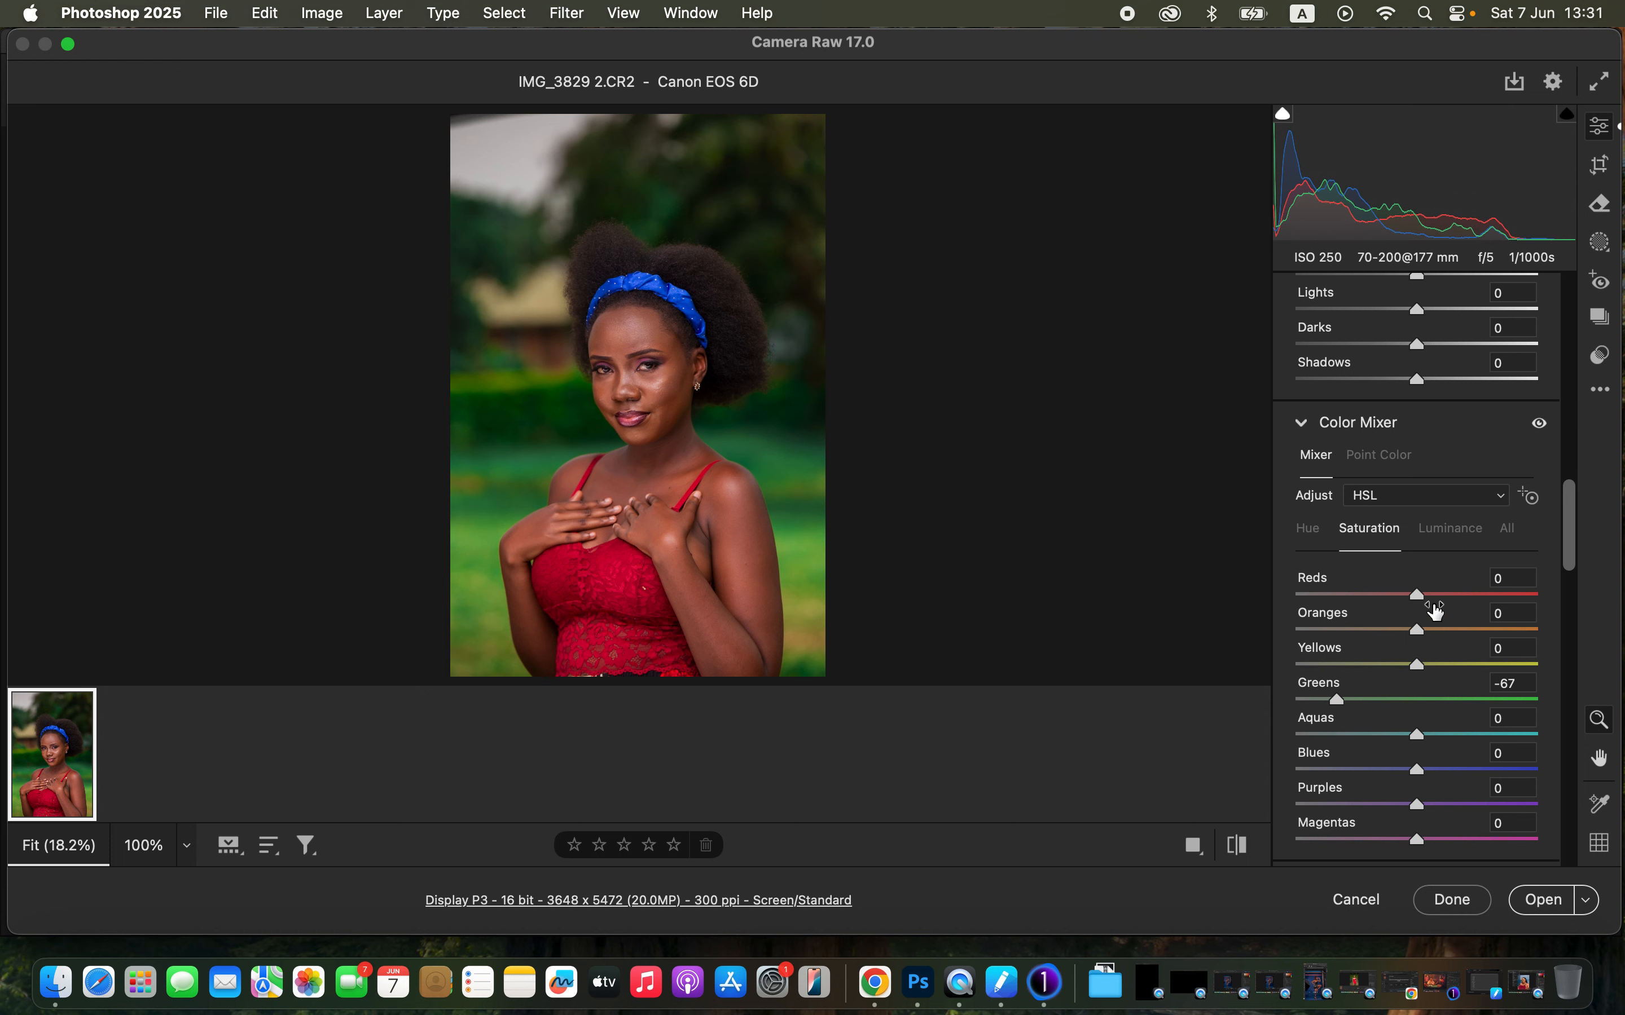
- Set the Greens luminance to -13 and the Oranges luminance to -4
{"action": "left_click", "coordinate": [1462, 542]}
{"action": "mouse_move", "coordinate": [1417, 702]}
{"action": "left_mouse_down"}
{"action": "mouse_move", "coordinate": [1391, 705]}
{"action": "mouse_move", "coordinate": [1407, 709]}
{"action": "left_mouse_up"}
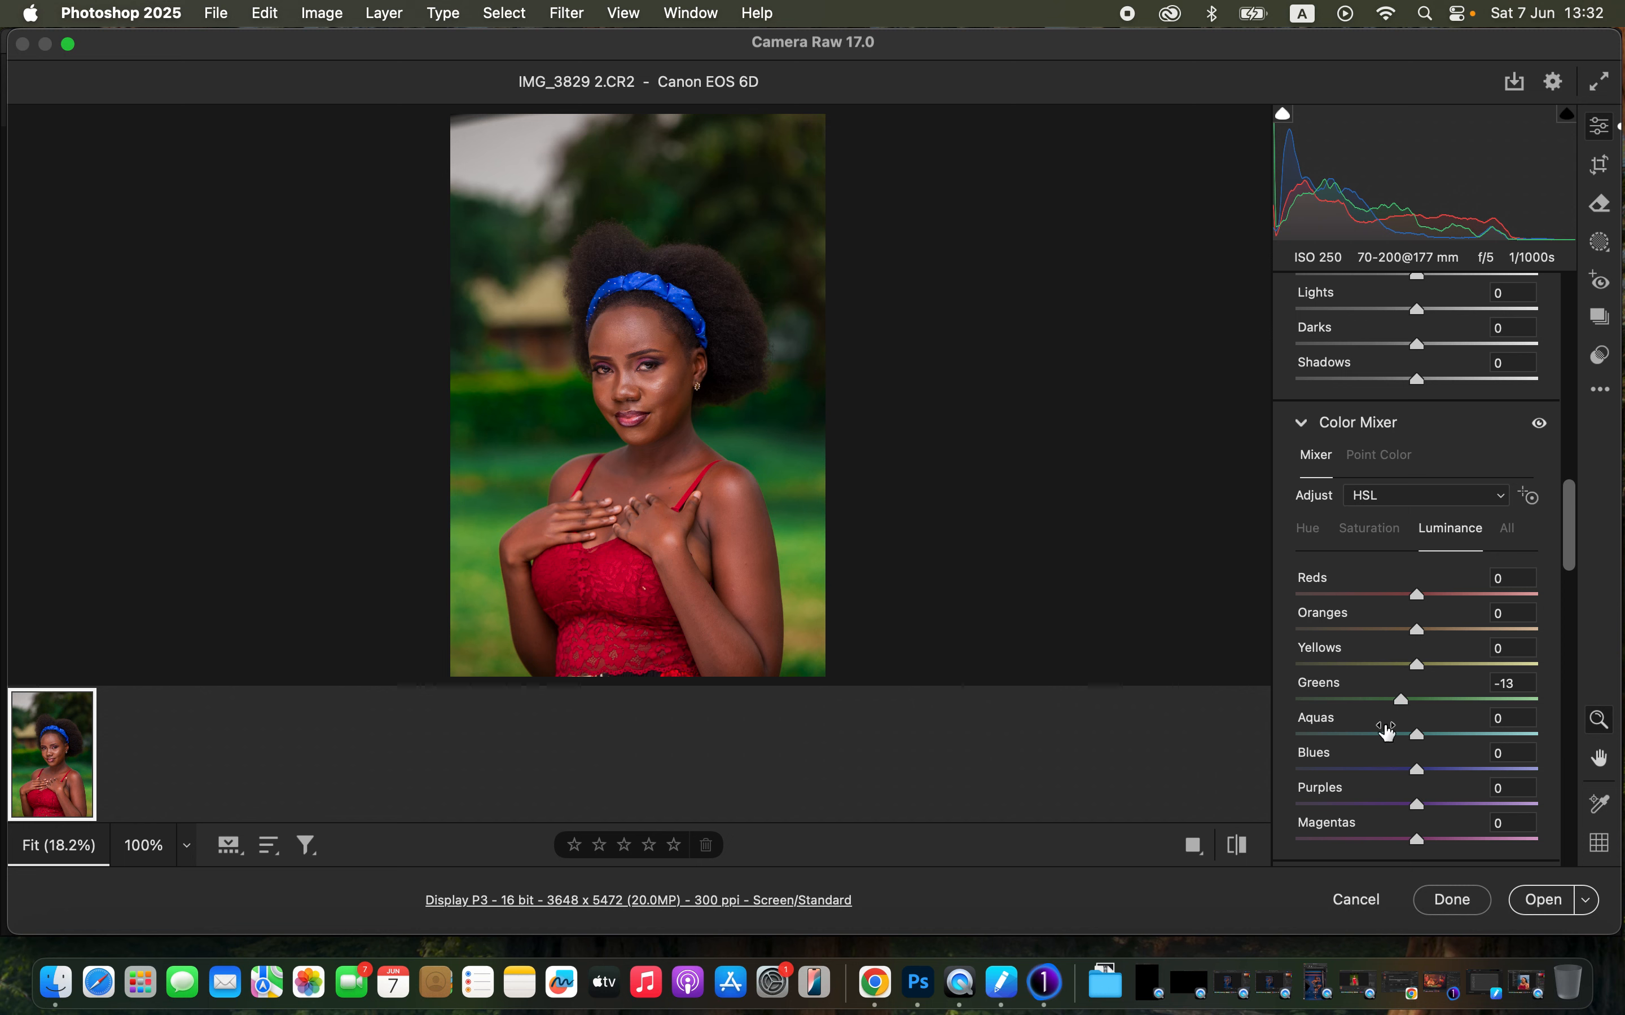
{"action": "left_click_drag", "start_coordinate": [1419, 643], "coordinate": [1408, 645]}
- Toggle the before/after comparison and open the edited image in Photoshop
{"action": "left_click", "coordinate": [1243, 850]}
{"action": "left_click", "coordinate": [1244, 852]}
{"action": "left_click", "coordinate": [1243, 848]}
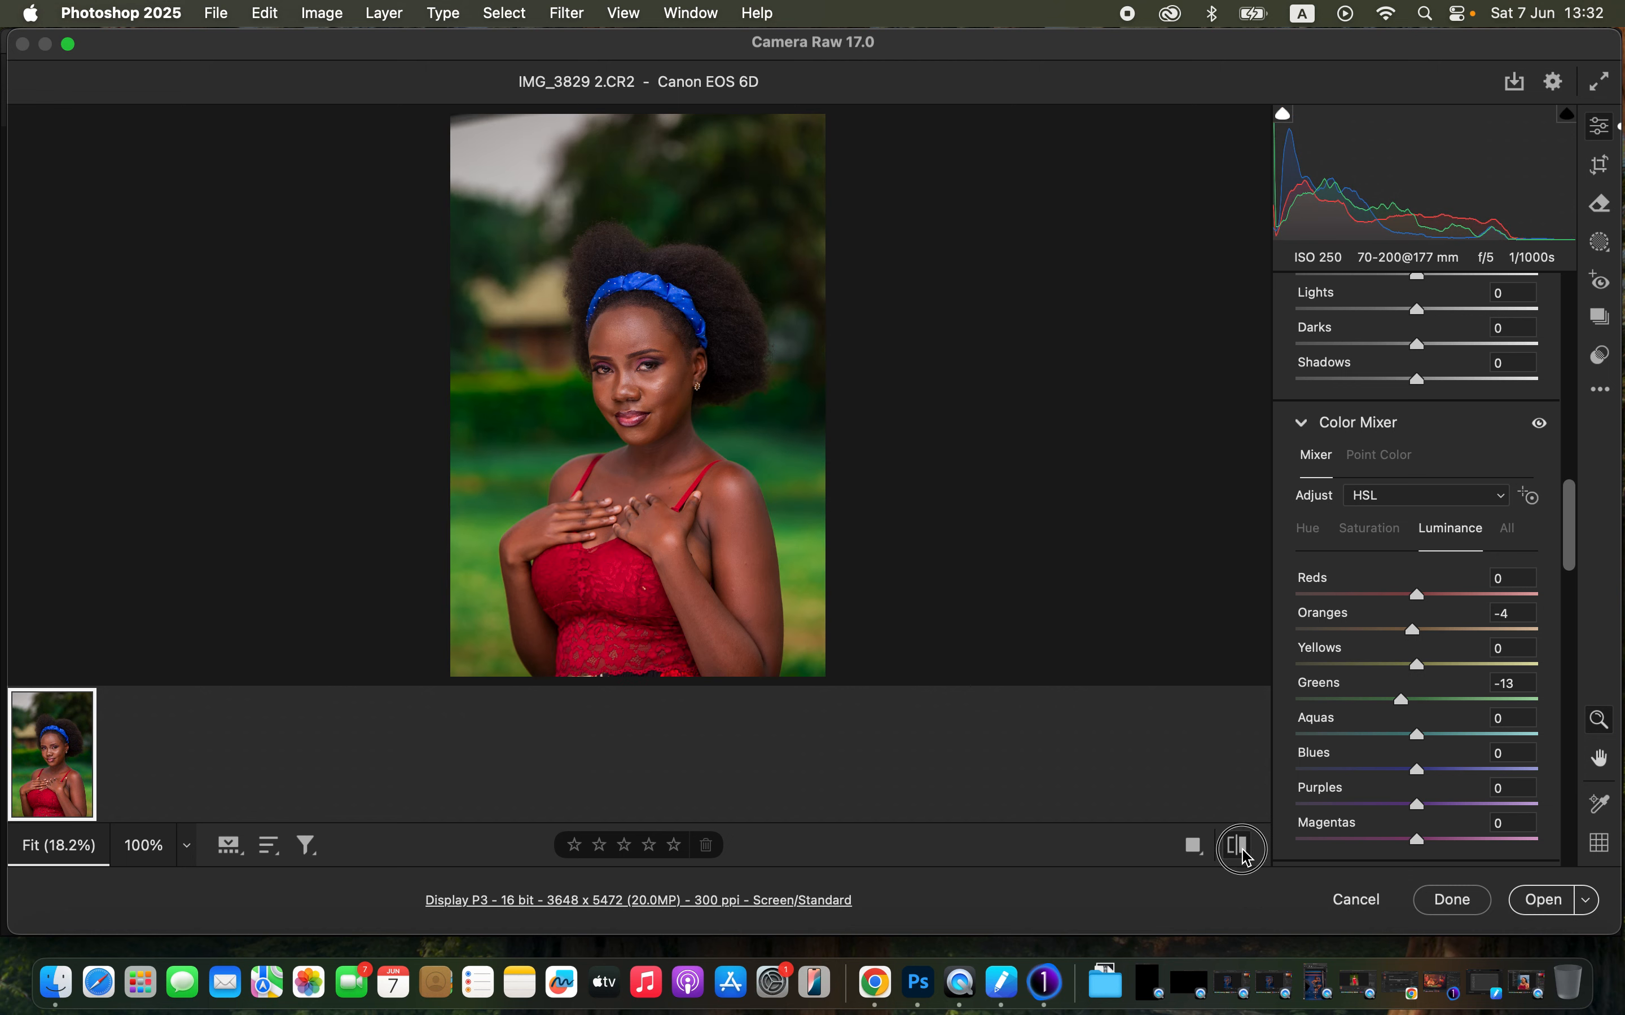
{"action": "left_click", "coordinate": [1243, 847]}
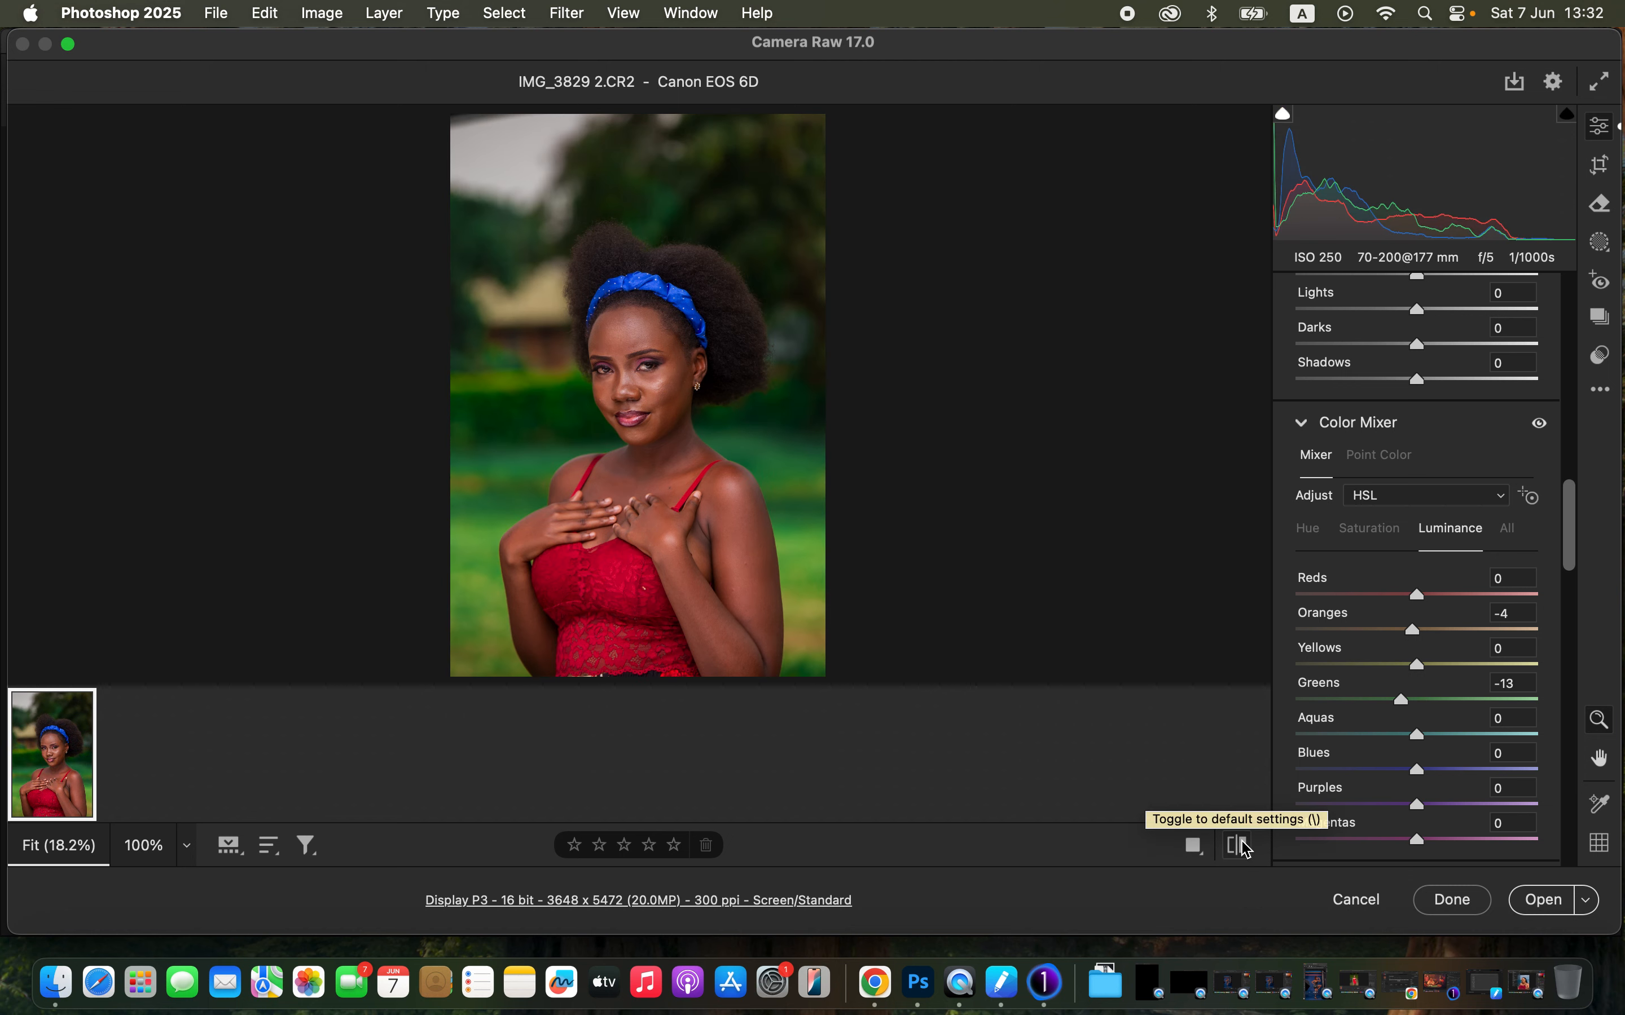
{"action": "left_click", "coordinate": [1538, 902]}
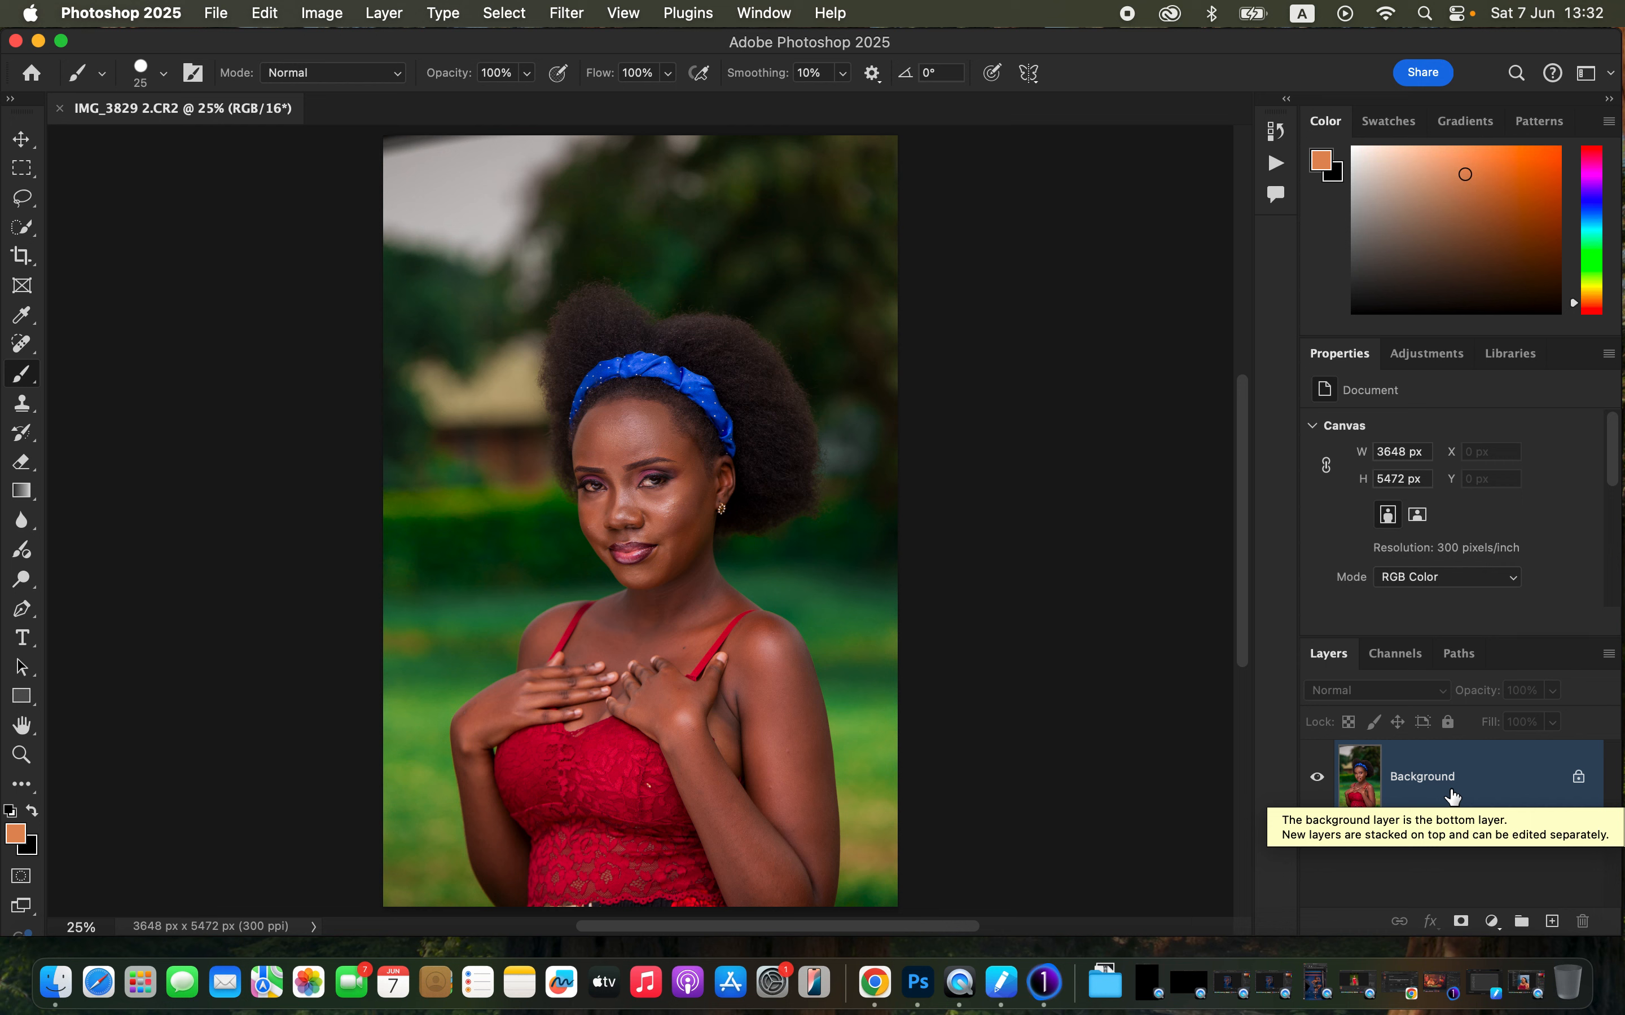
- Duplicate the image layer twice and rename the lower copy COLOR
{"action": "key", "text": "super+j"}
{"action": "key", "text": "super+j"}
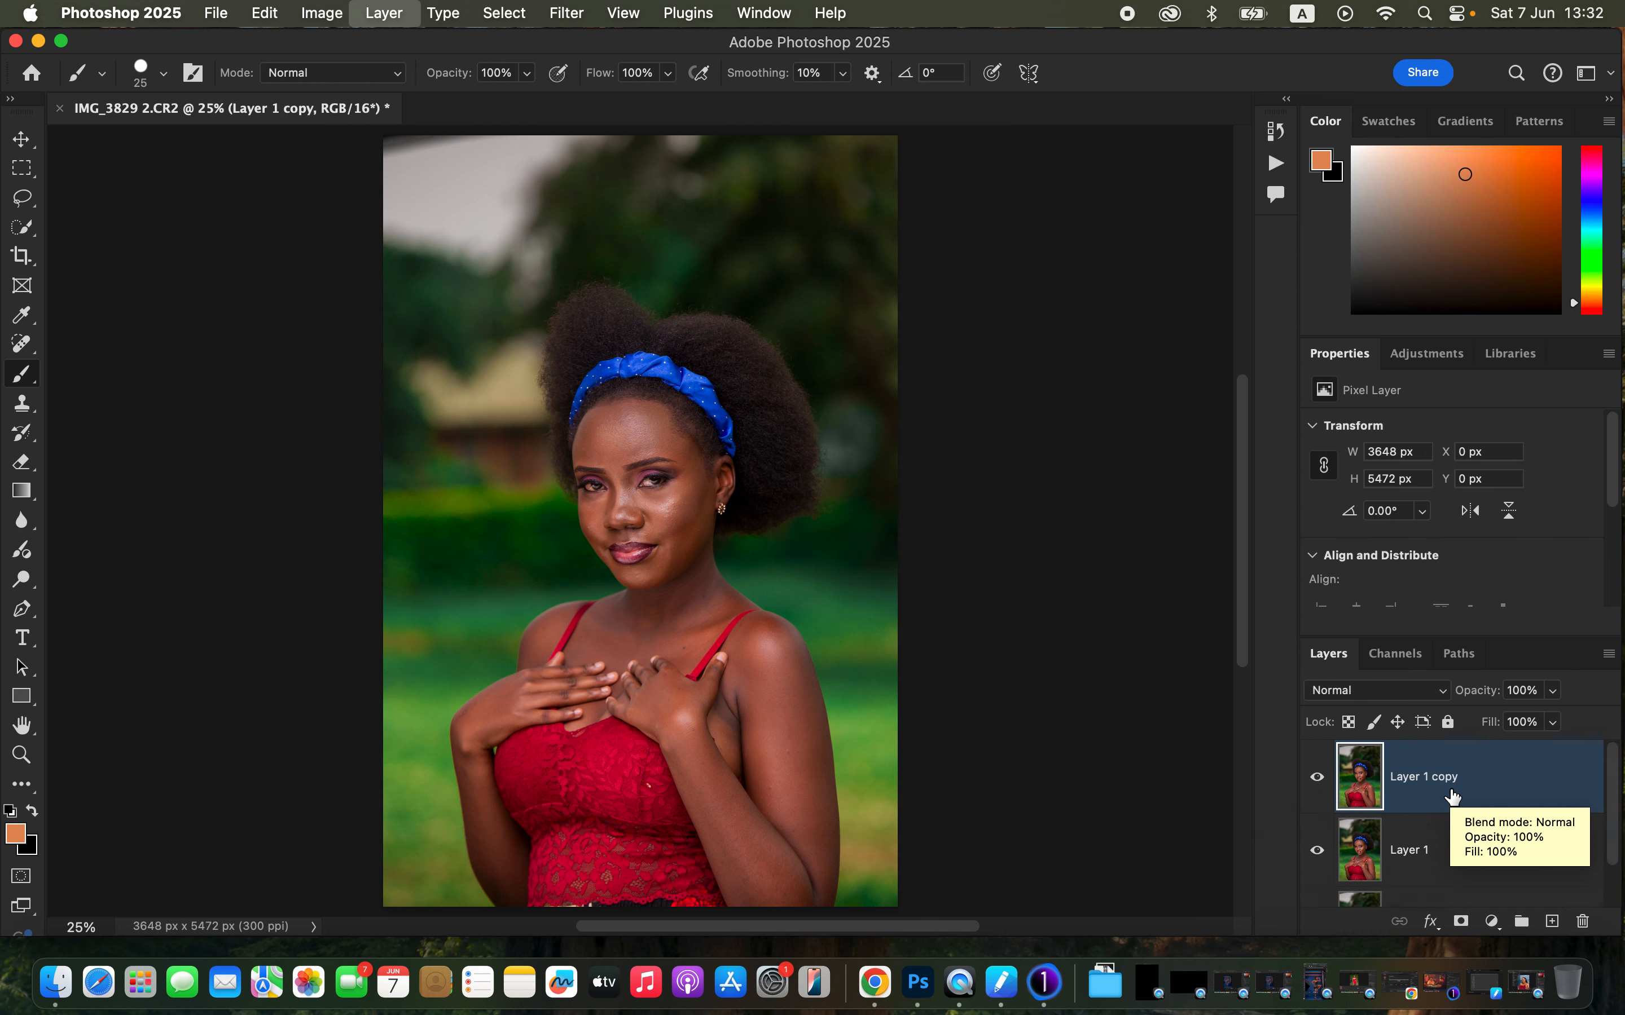
{"action": "double_click", "coordinate": [1408, 850]}
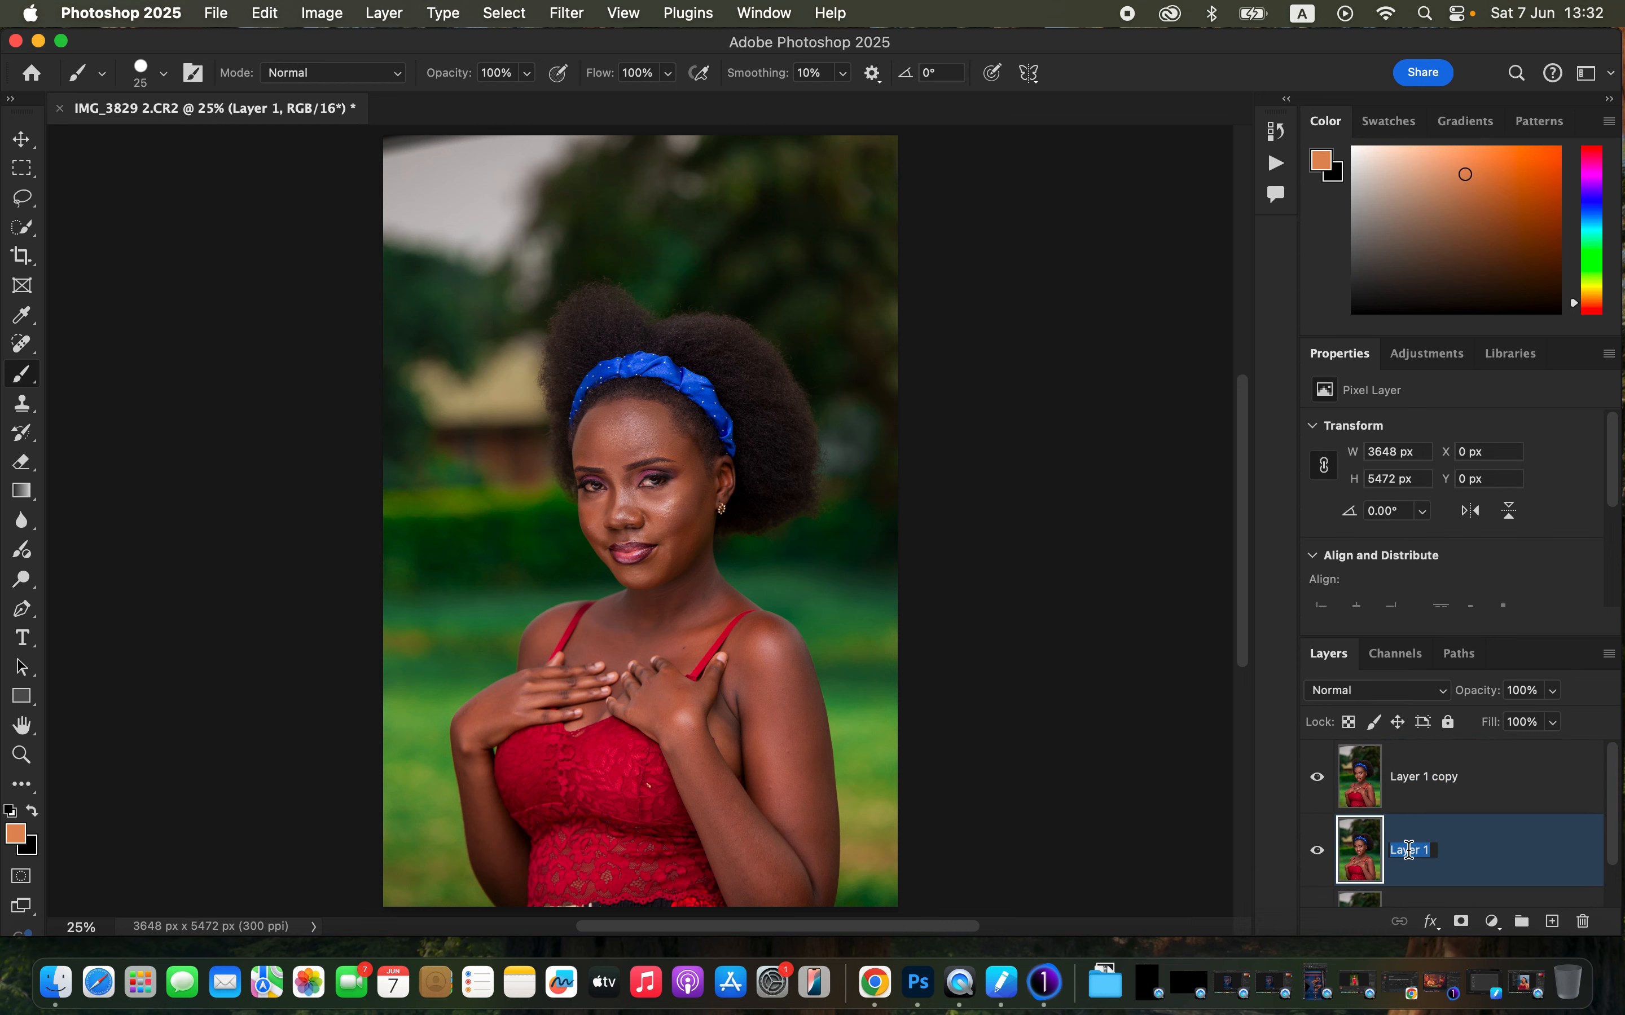
{"action": "type", "text": "COLOR"}
{"action": "key", "text": "Return"}
- Rename the top copy TEXTURE
{"action": "double_click", "coordinate": [1429, 777]}
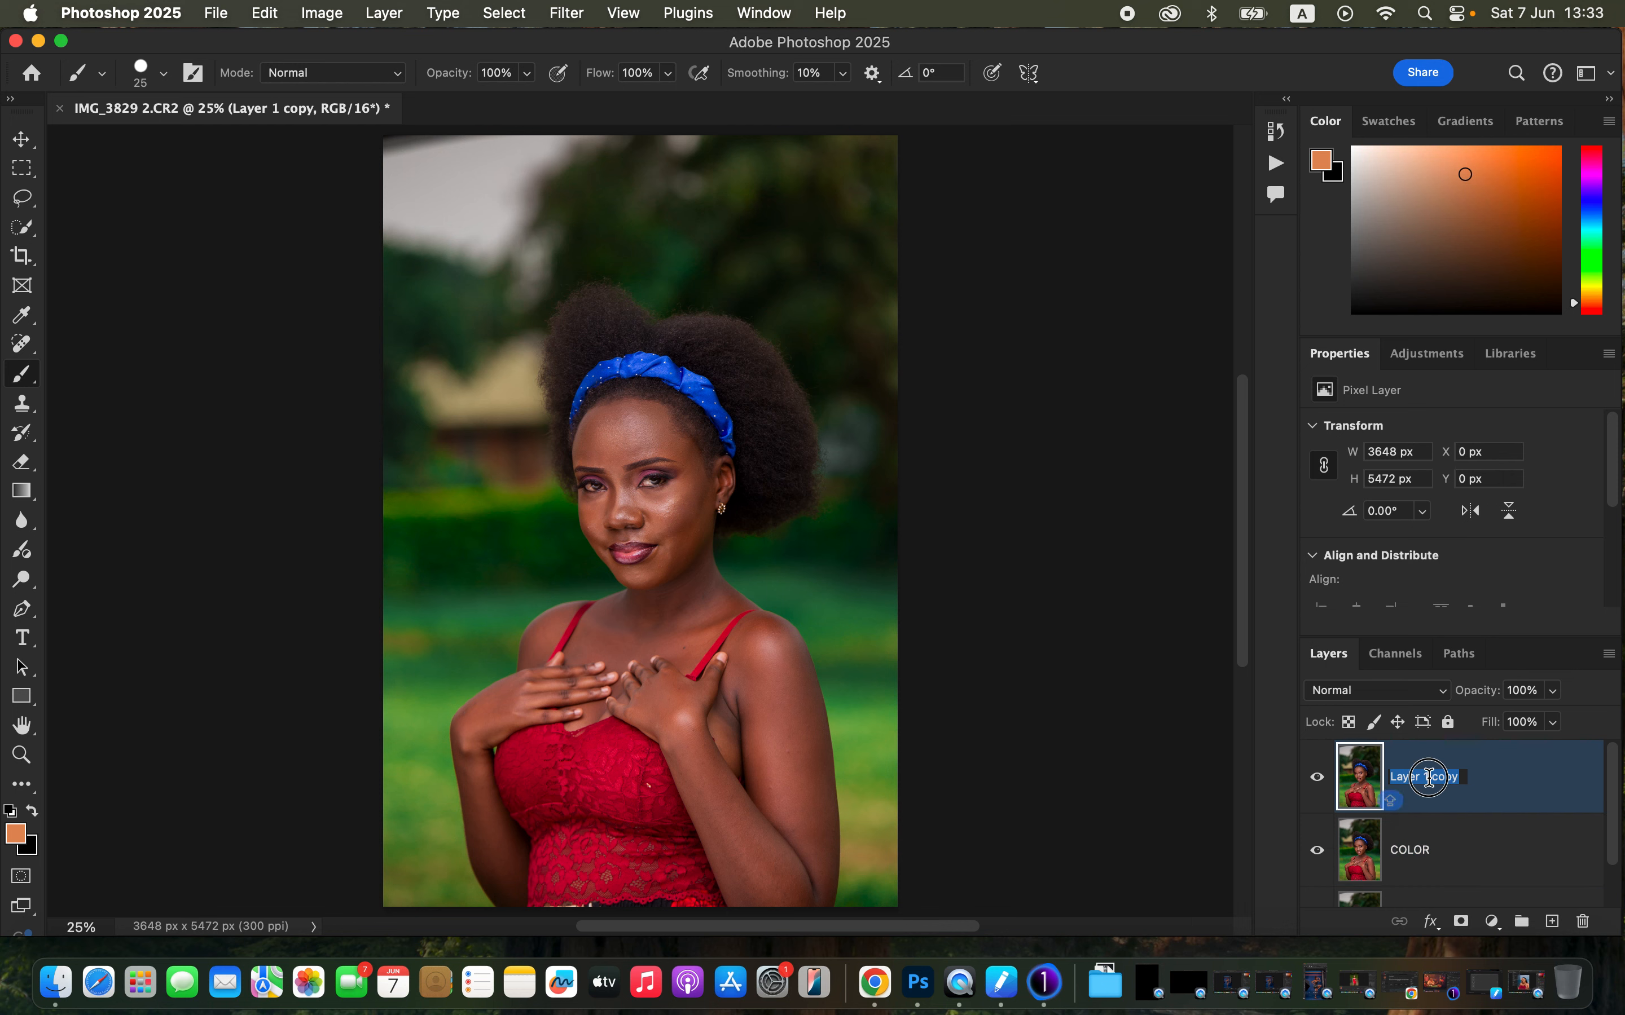
{"action": "type", "text": "TEXTURE"}
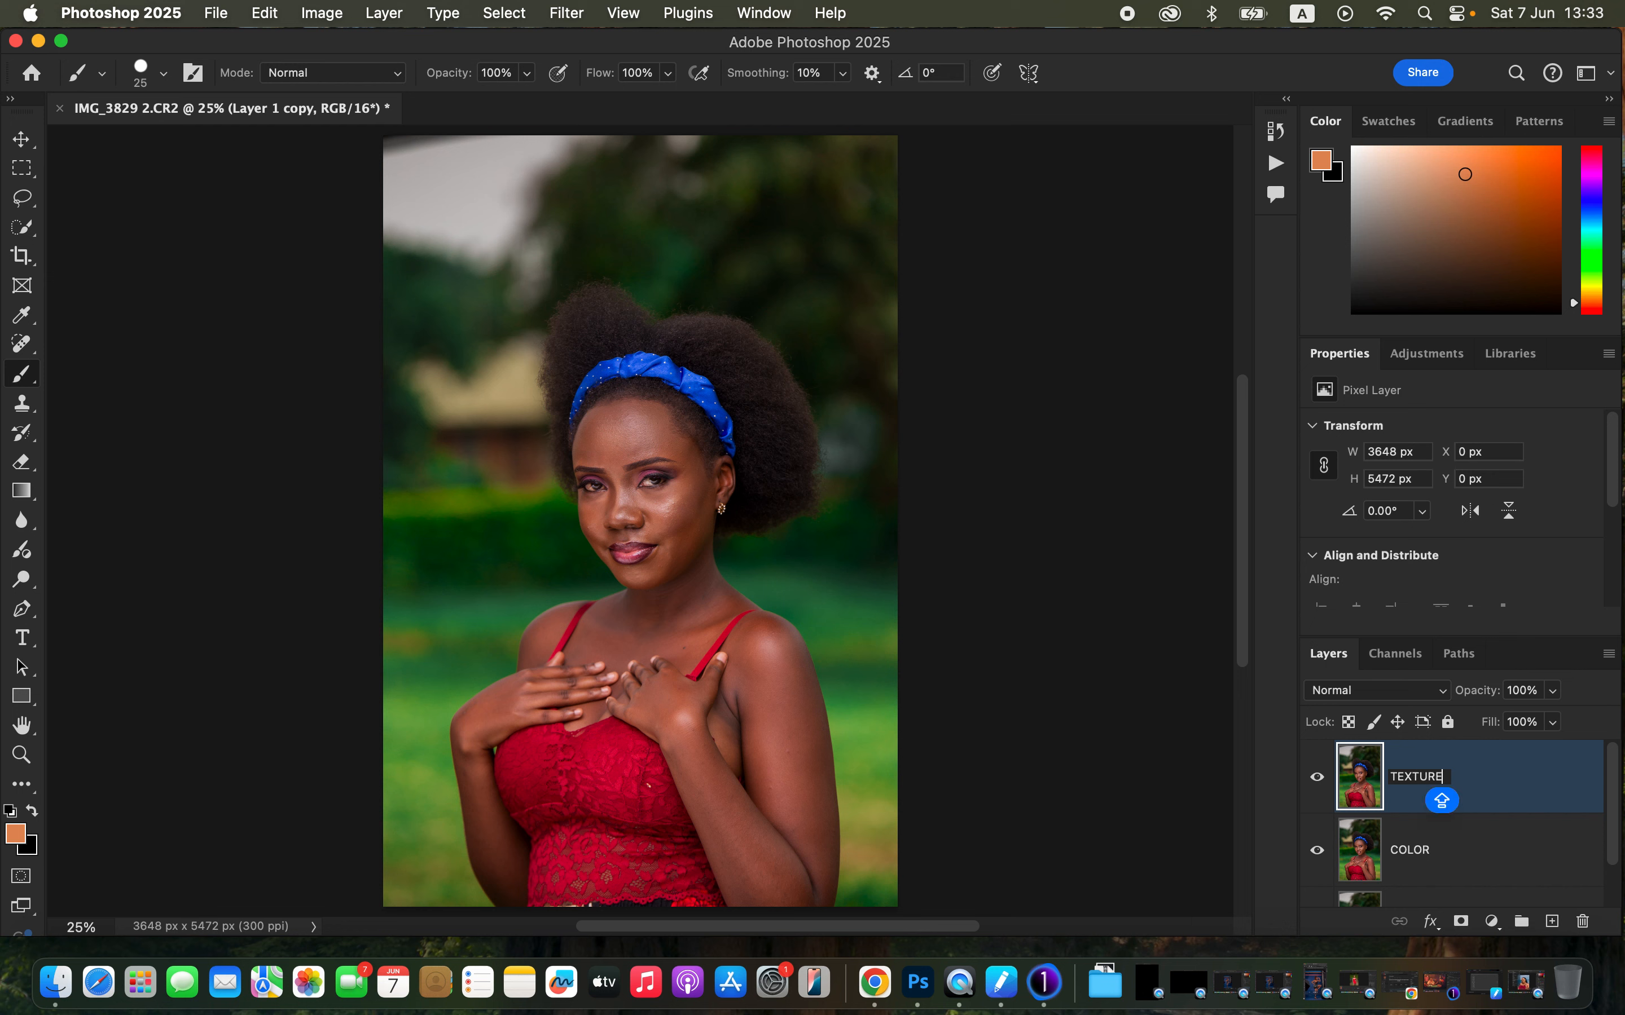
{"action": "key", "text": "Return"}
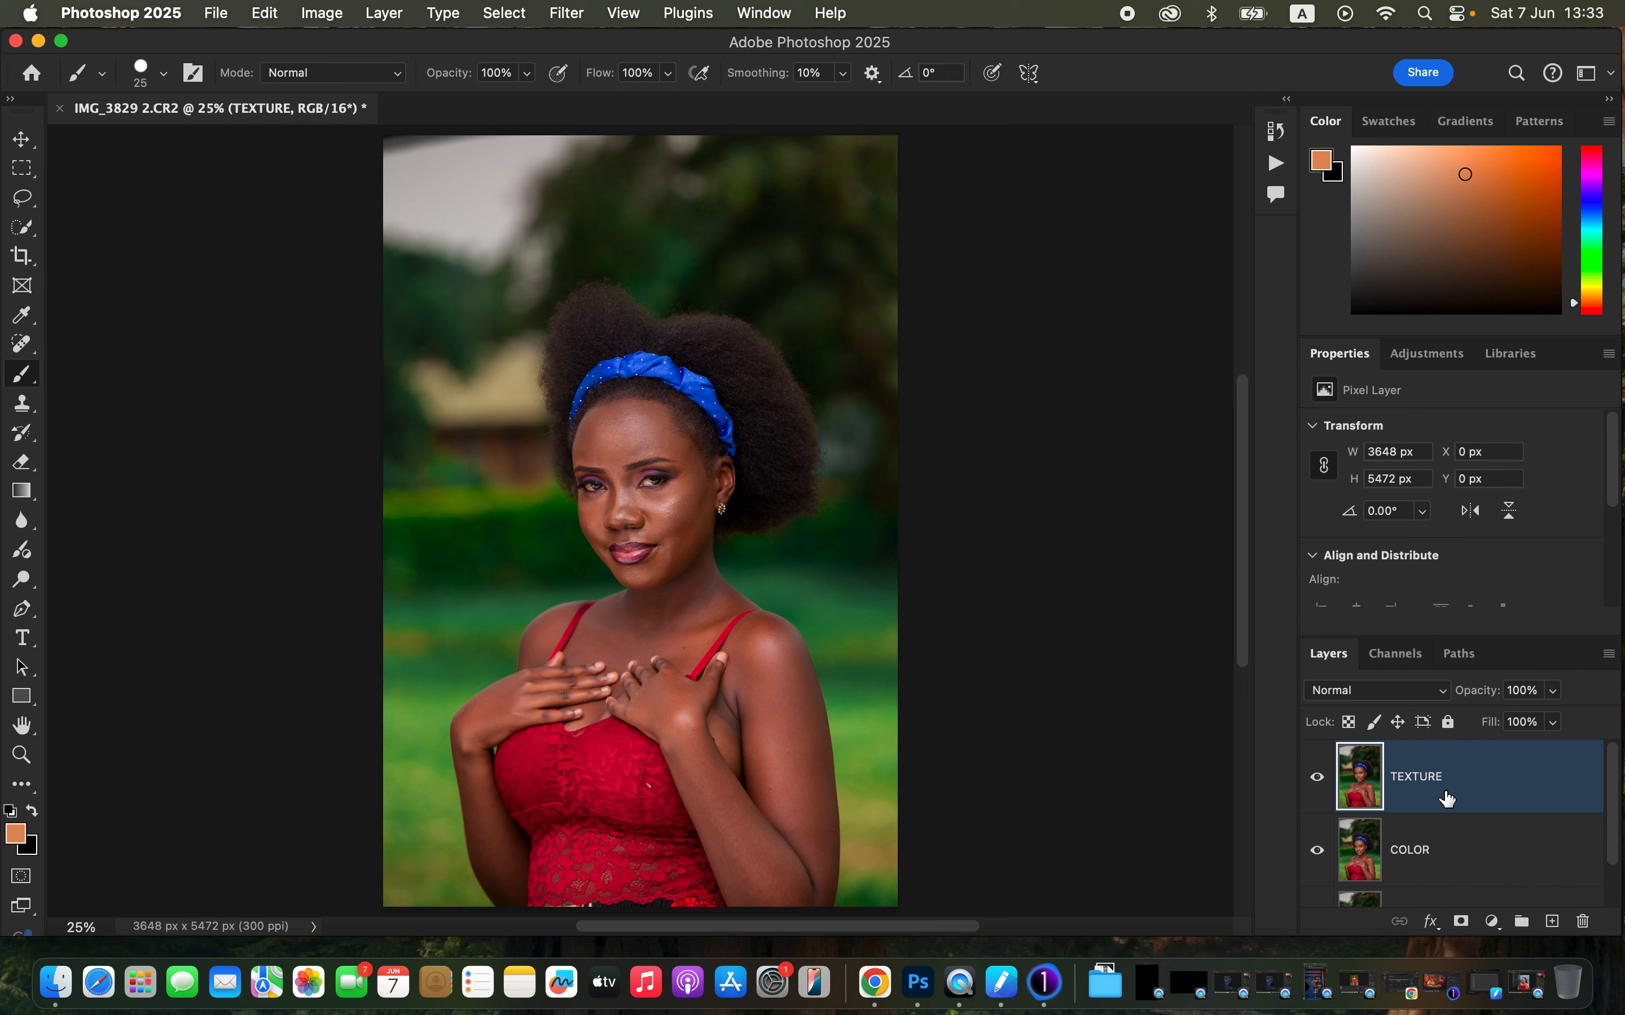
- Hide the TEXTURE layer and open Gaussian Blur on the COLOR layer, checking skin areas in the preview
{"action": "left_click", "coordinate": [1452, 860]}
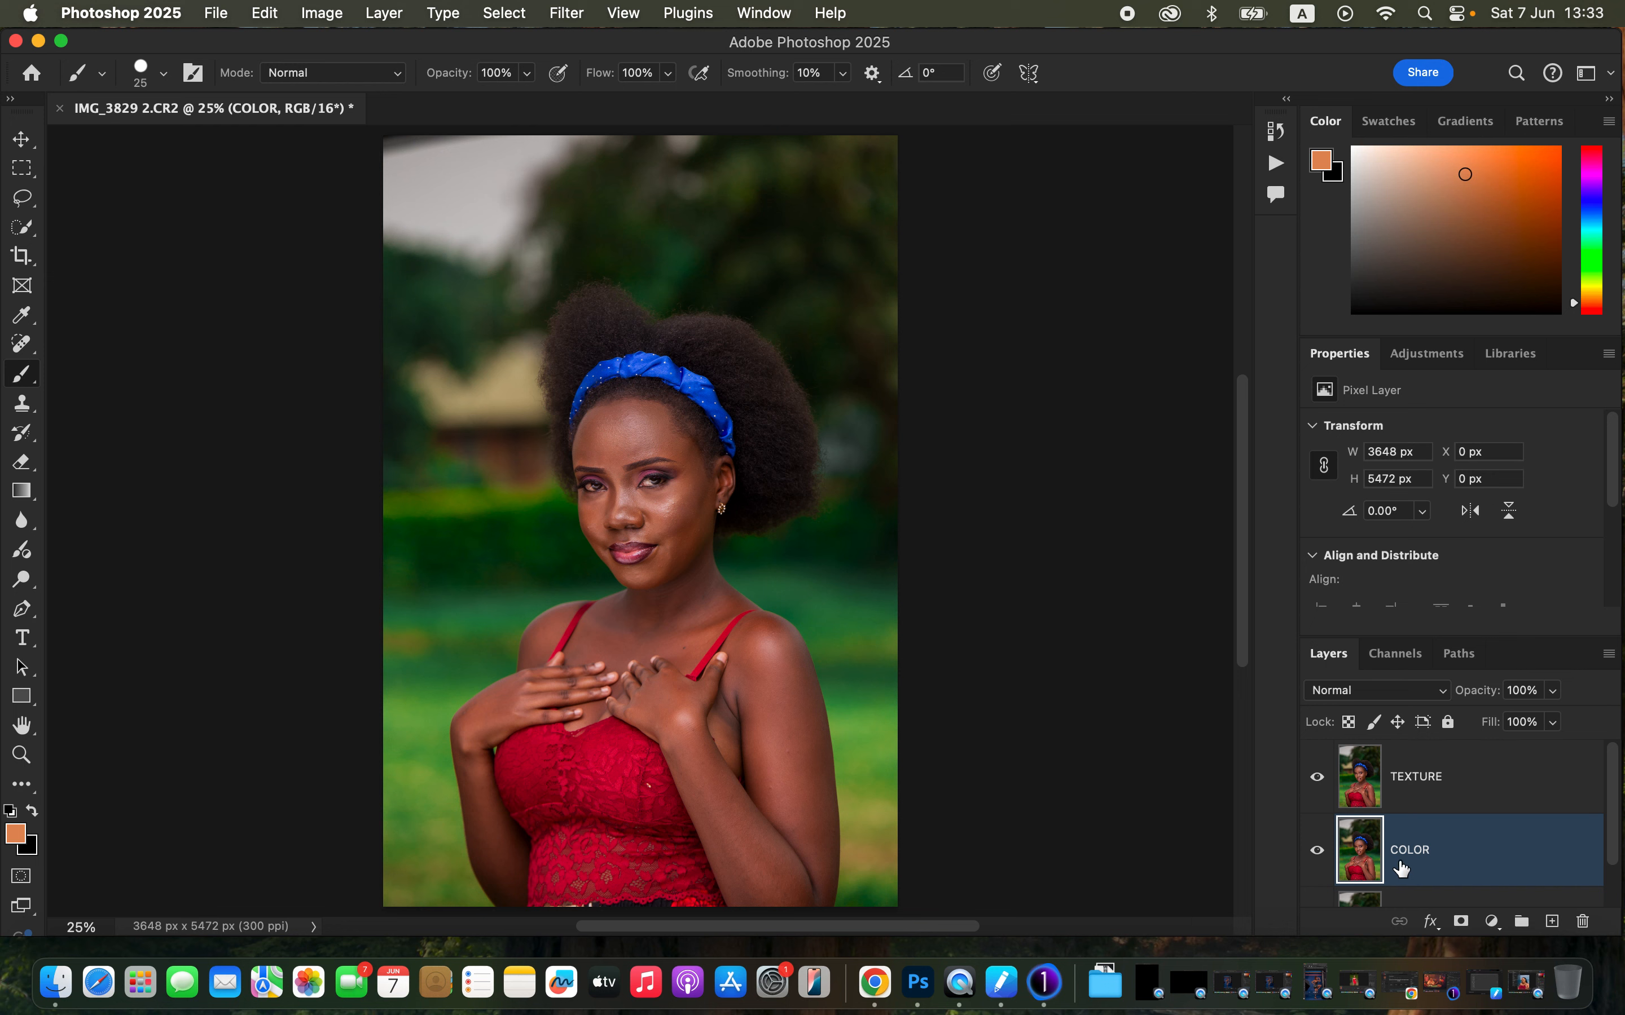
{"action": "left_click", "coordinate": [1318, 781]}
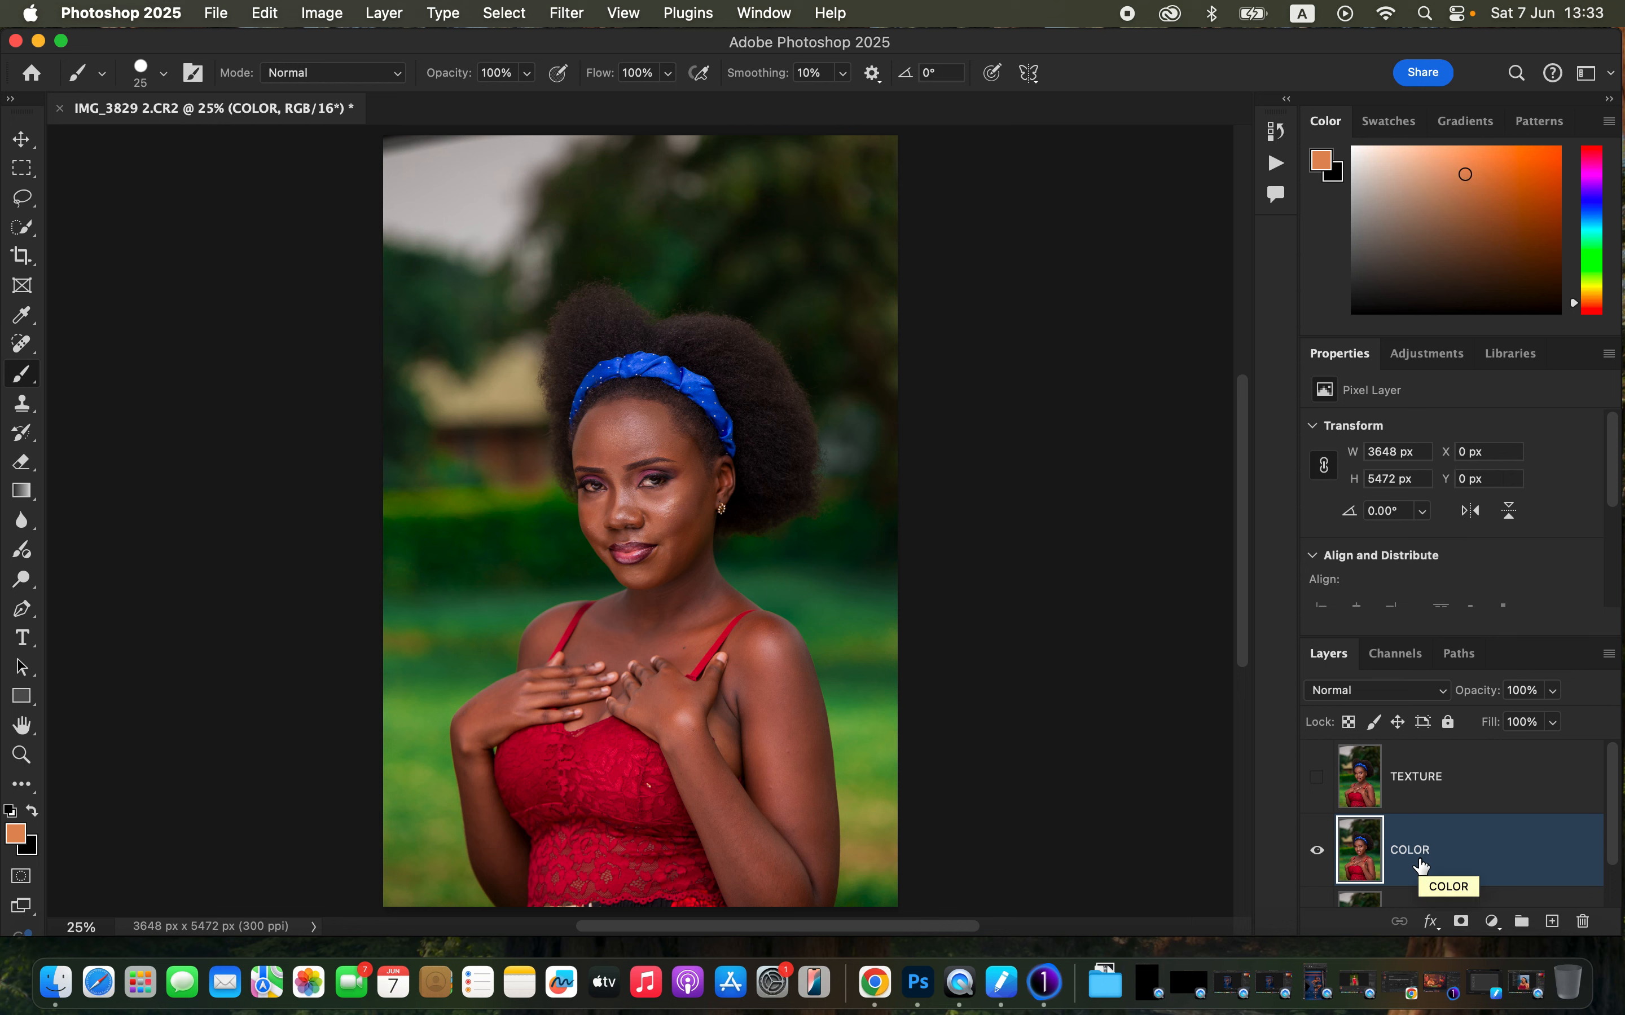
{"action": "left_click", "coordinate": [567, 14]}
{"action": "mouse_move", "coordinate": [639, 298]}
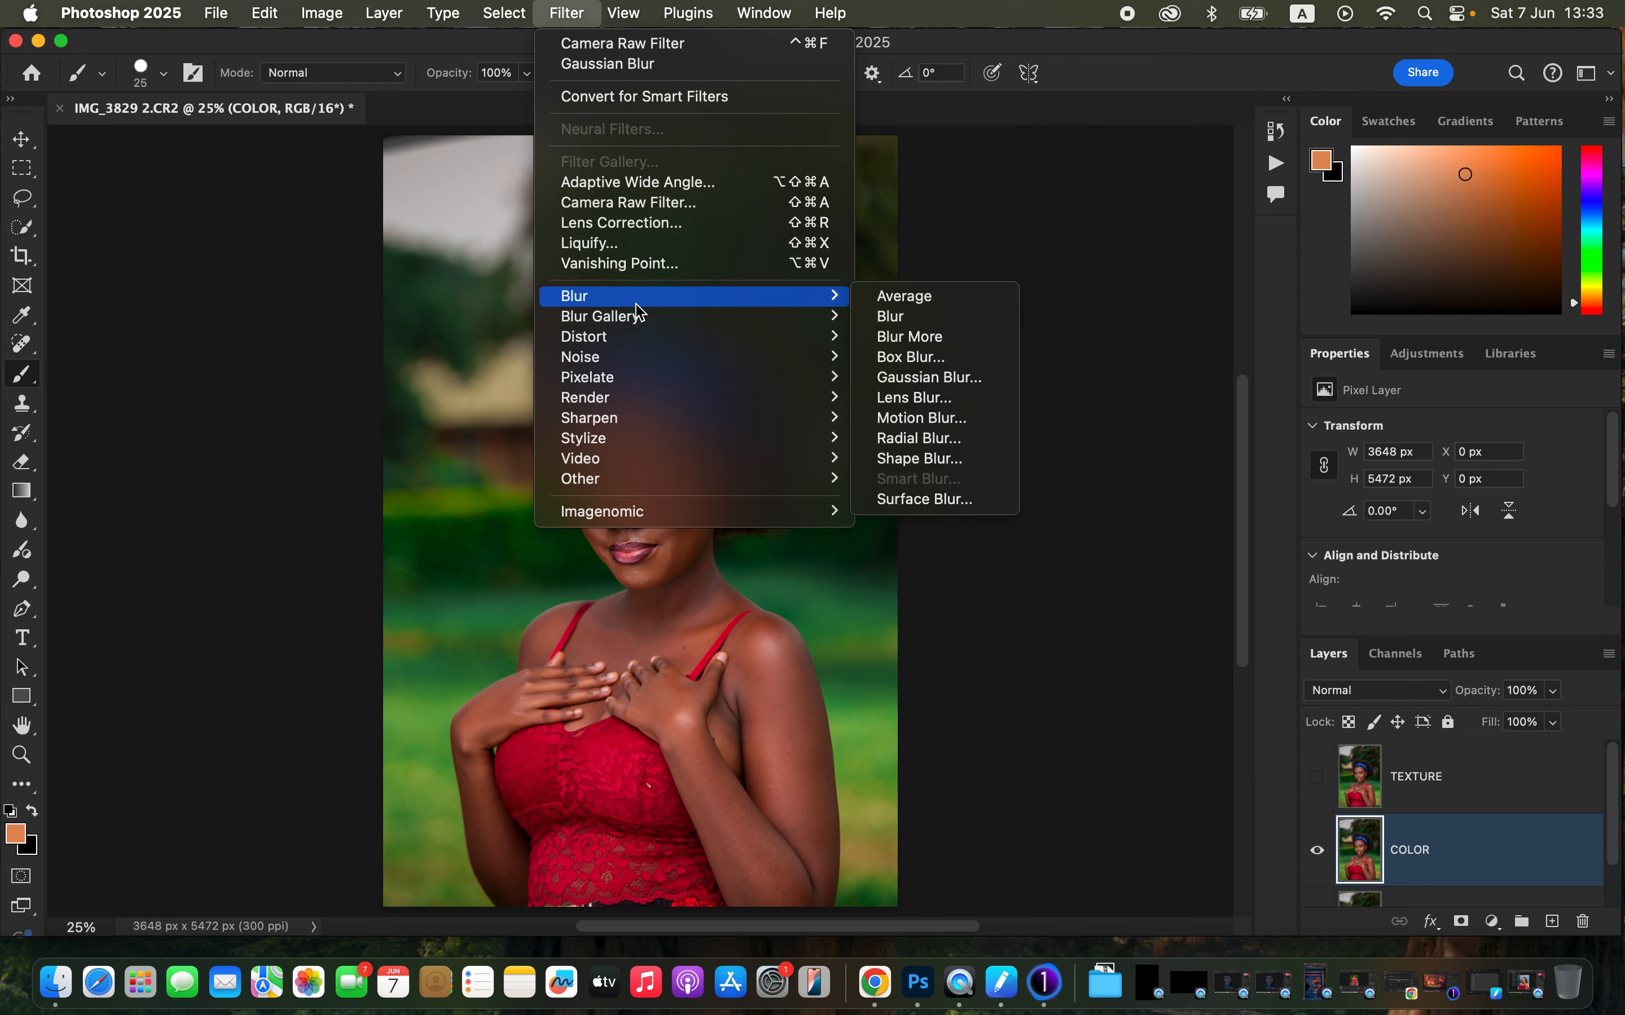
{"action": "left_click", "coordinate": [939, 380]}
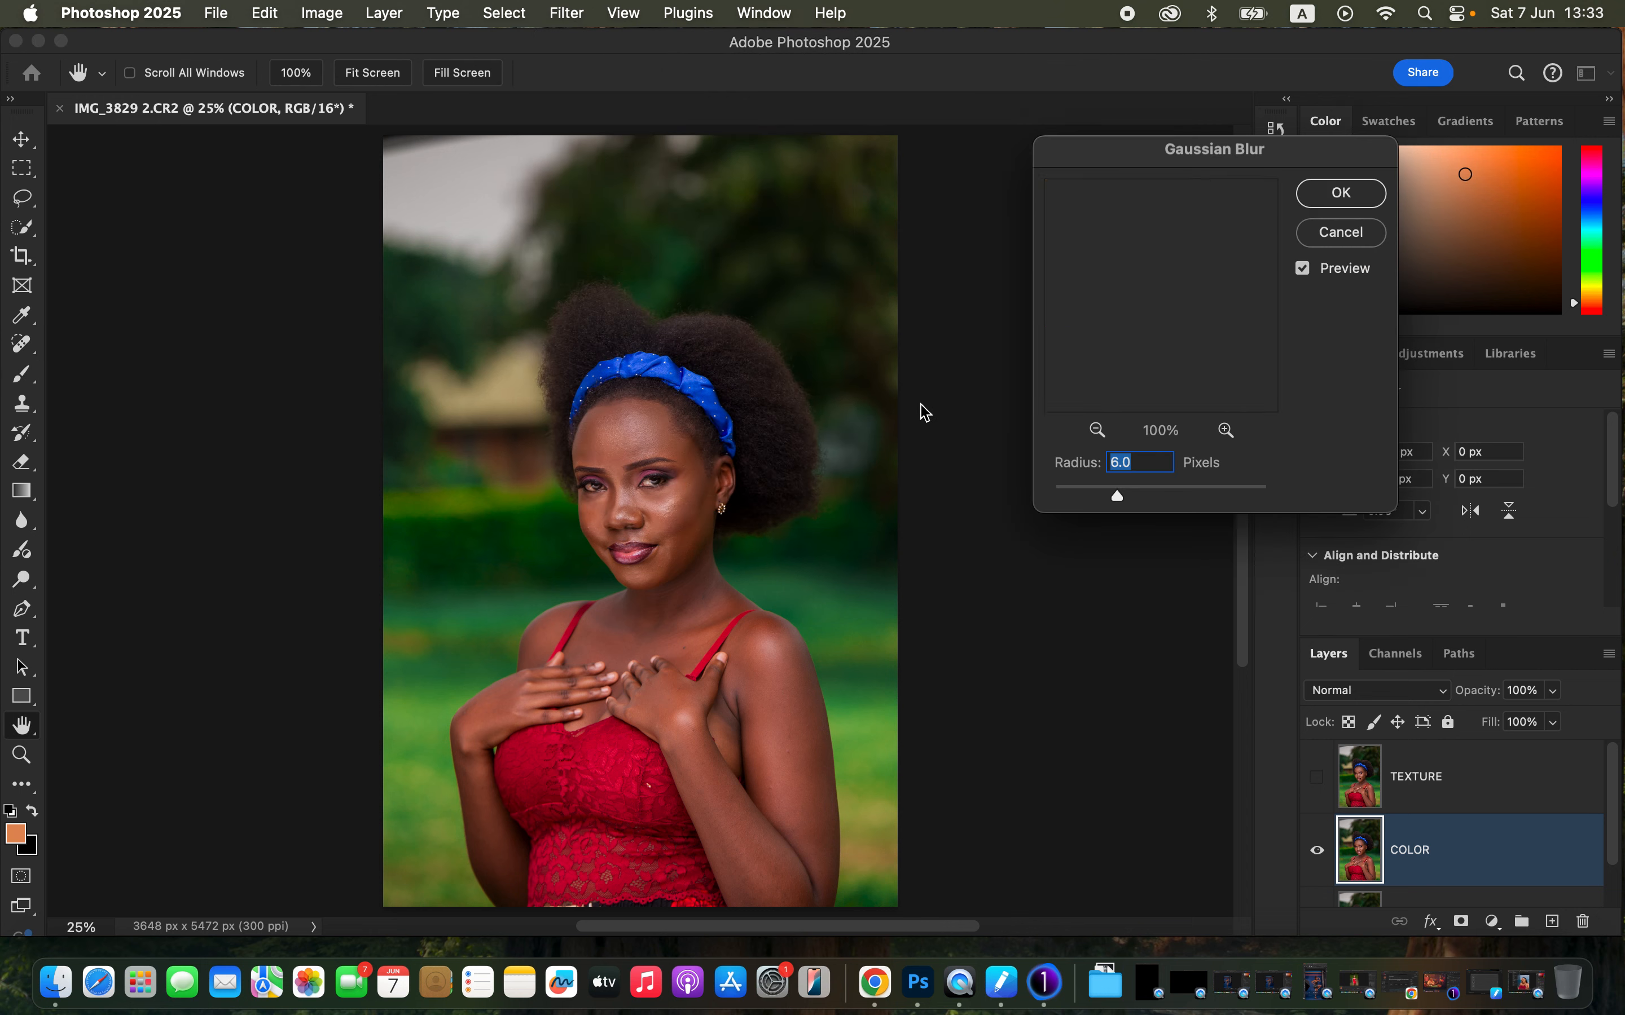
{"action": "left_click_drag", "start_coordinate": [1126, 500], "coordinate": [979, 500]}
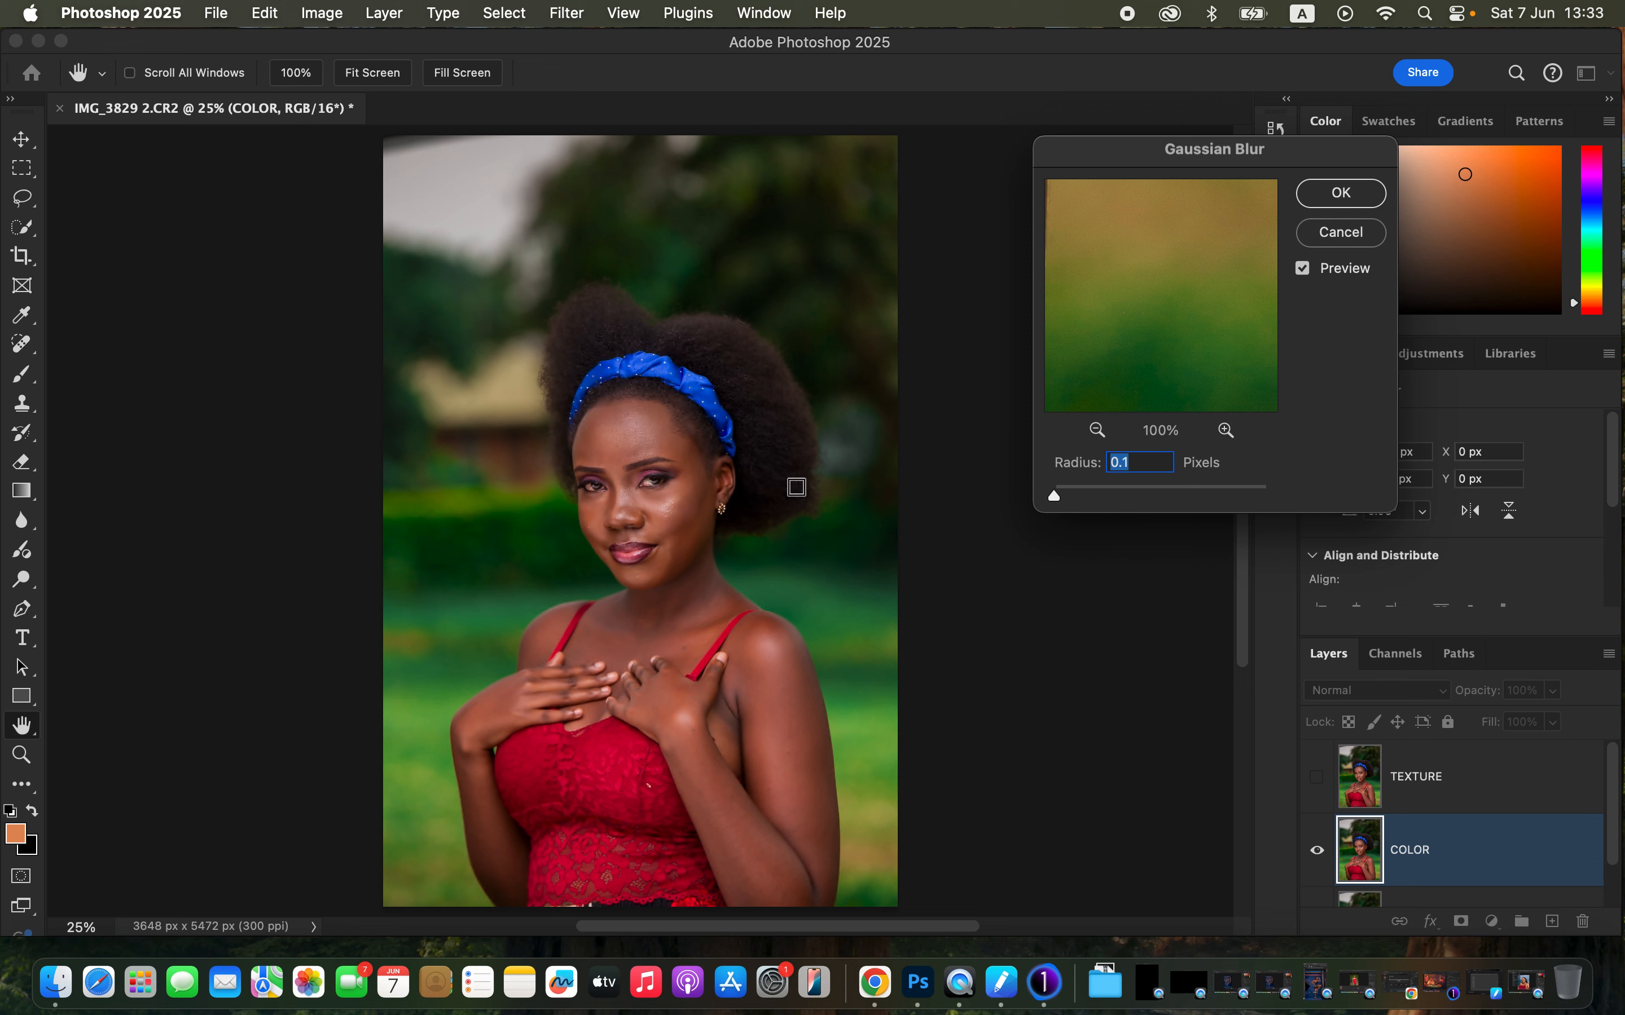
{"action": "left_click", "coordinate": [638, 447]}
{"action": "left_click", "coordinate": [663, 502]}
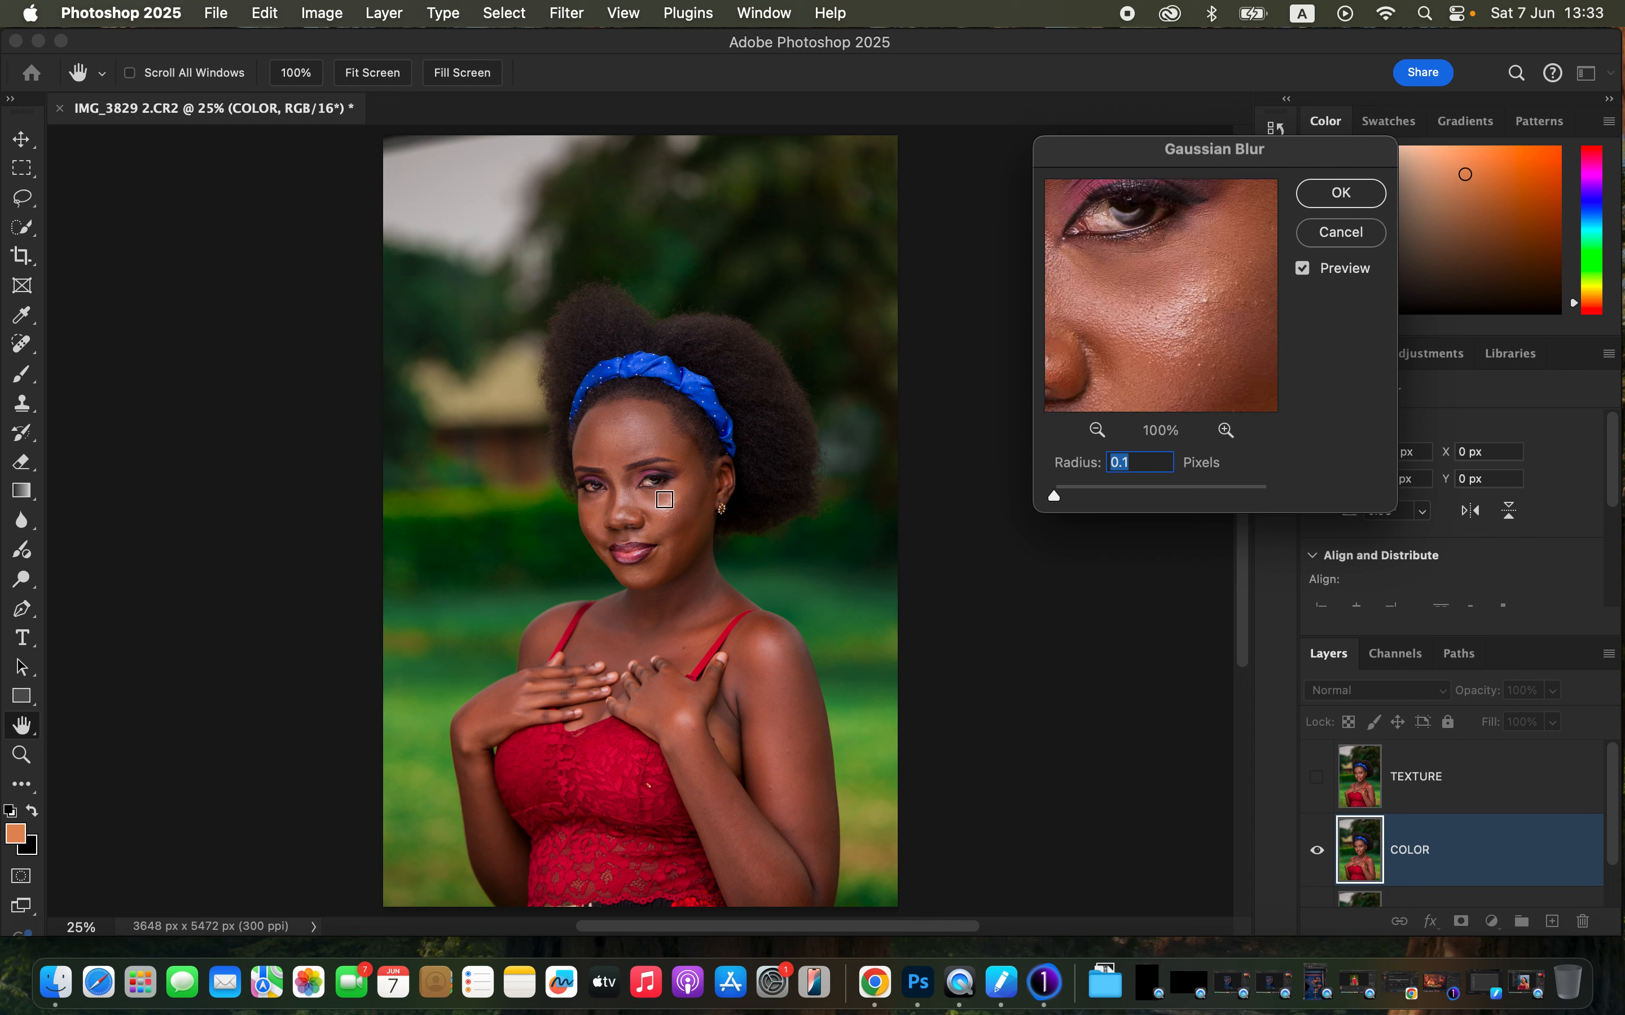
{"action": "left_click", "coordinate": [648, 433]}
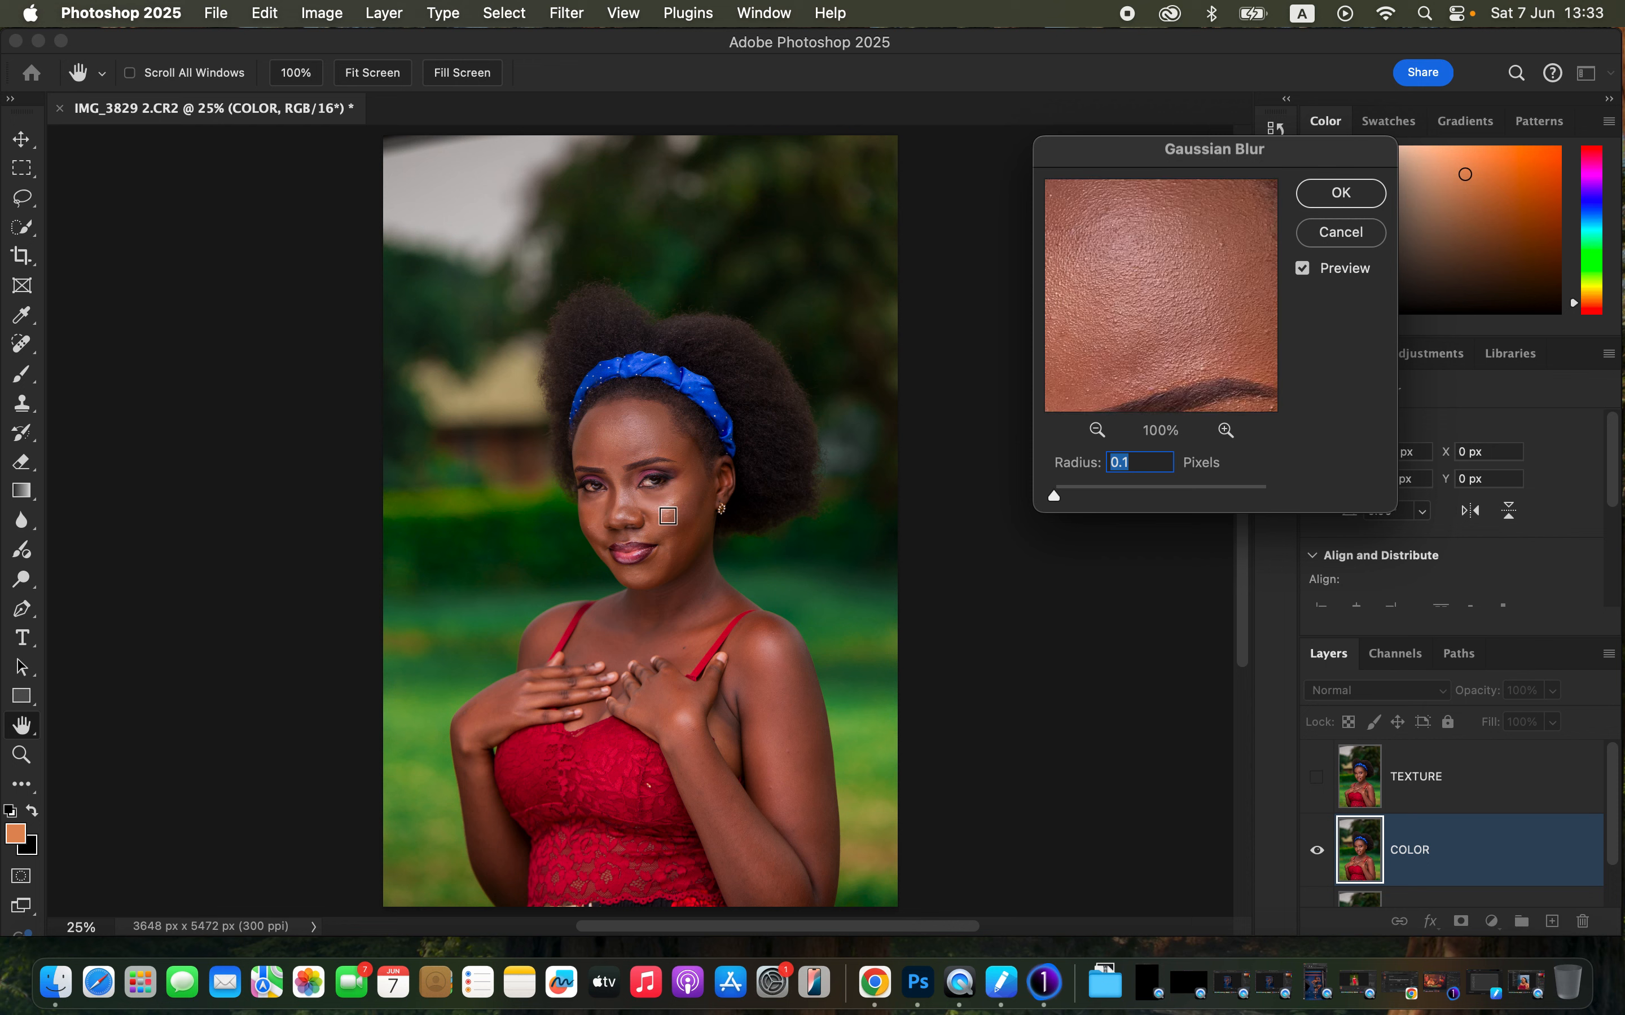
{"action": "left_click", "coordinate": [665, 508]}
{"action": "left_click", "coordinate": [626, 508]}
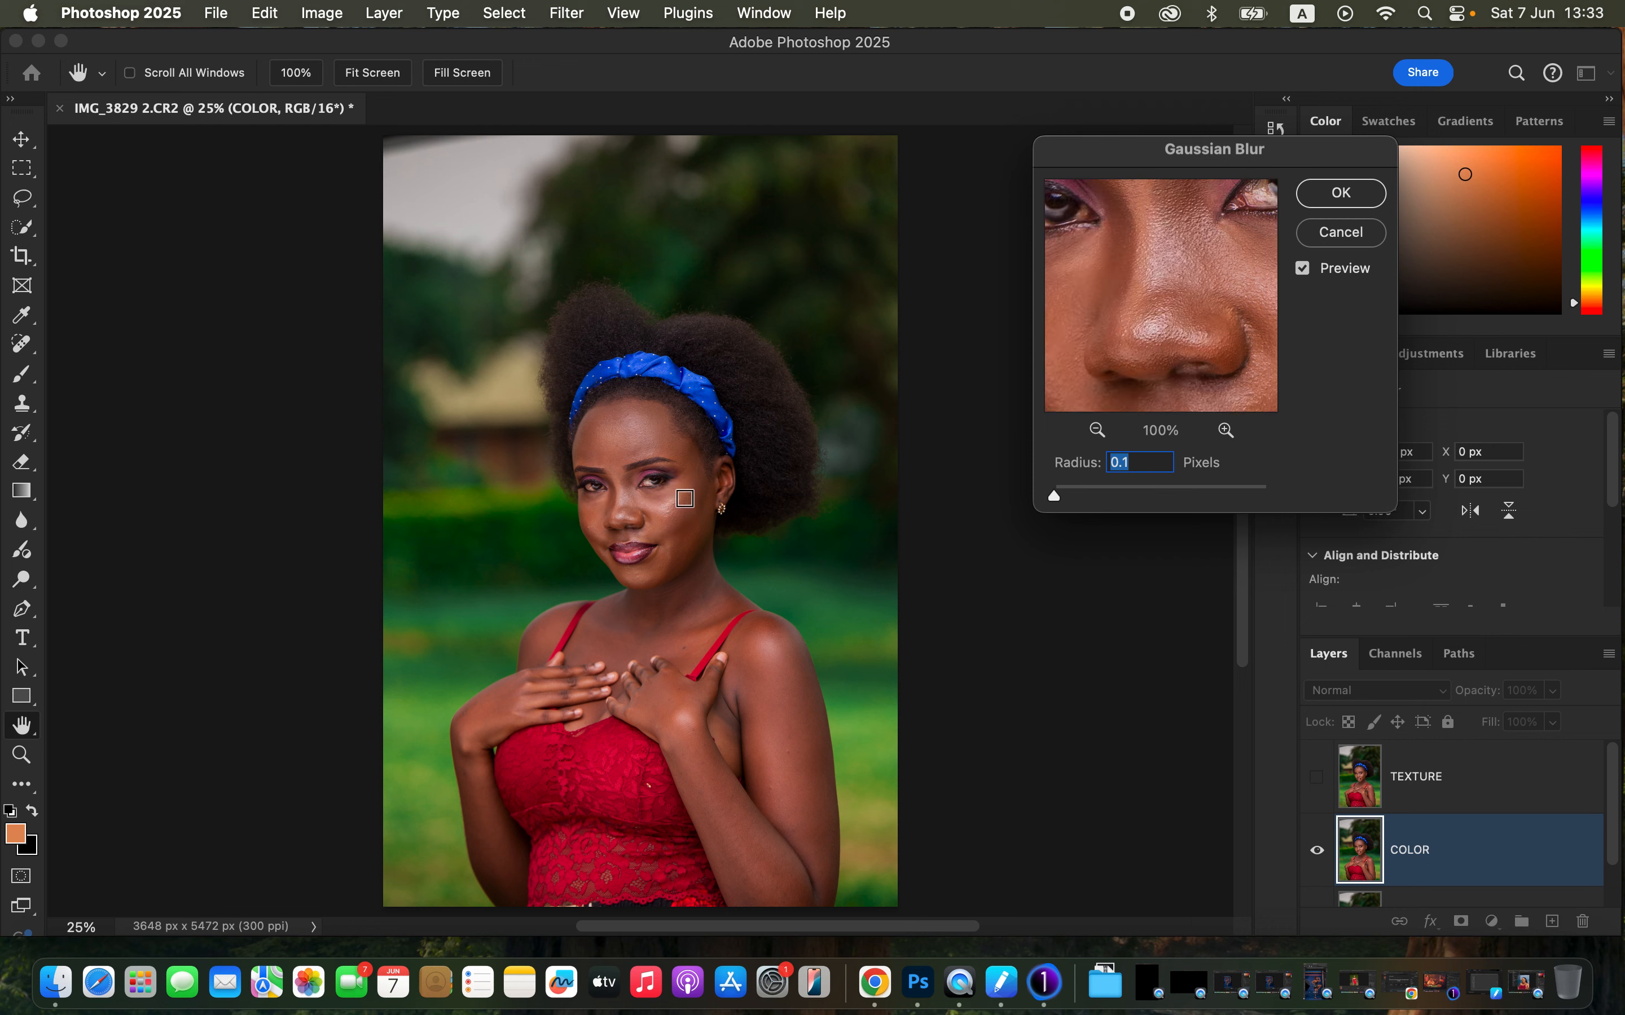
{"action": "left_click", "coordinate": [669, 504]}
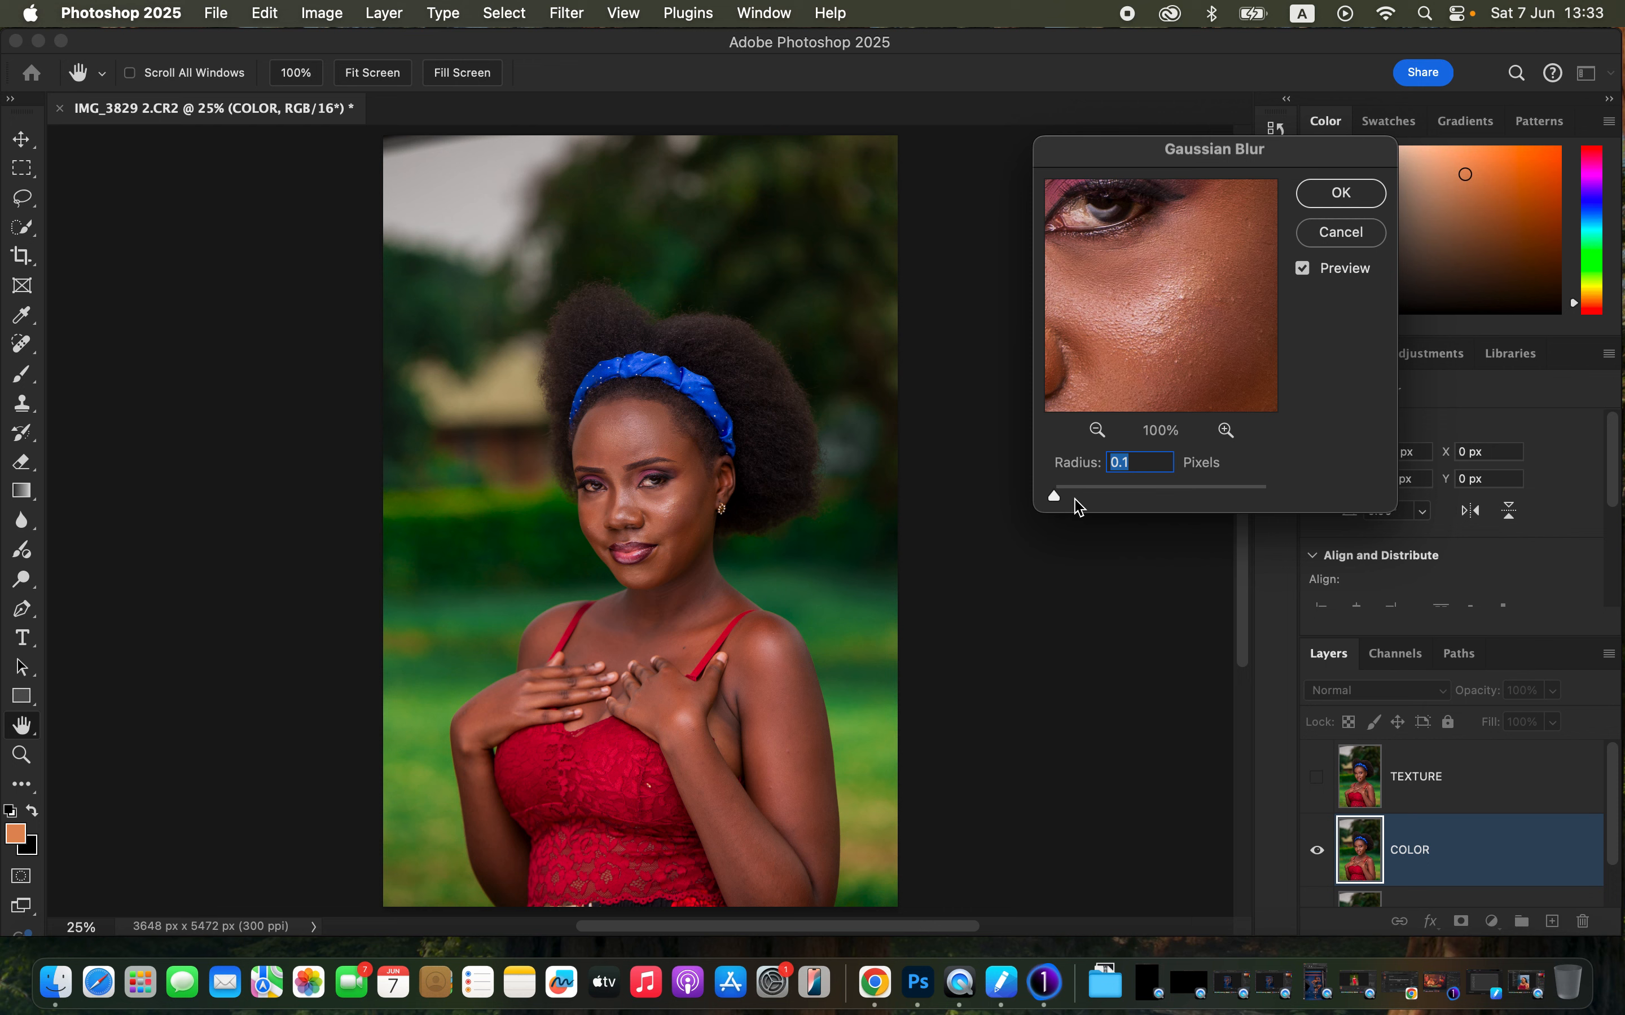
- Apply the Gaussian Blur to the COLOR layer with a radius of 5.0 pixels
{"action": "left_click_drag", "start_coordinate": [1053, 498], "coordinate": [1092, 499]}
{"action": "left_click_drag", "start_coordinate": [1096, 496], "coordinate": [1112, 501]}
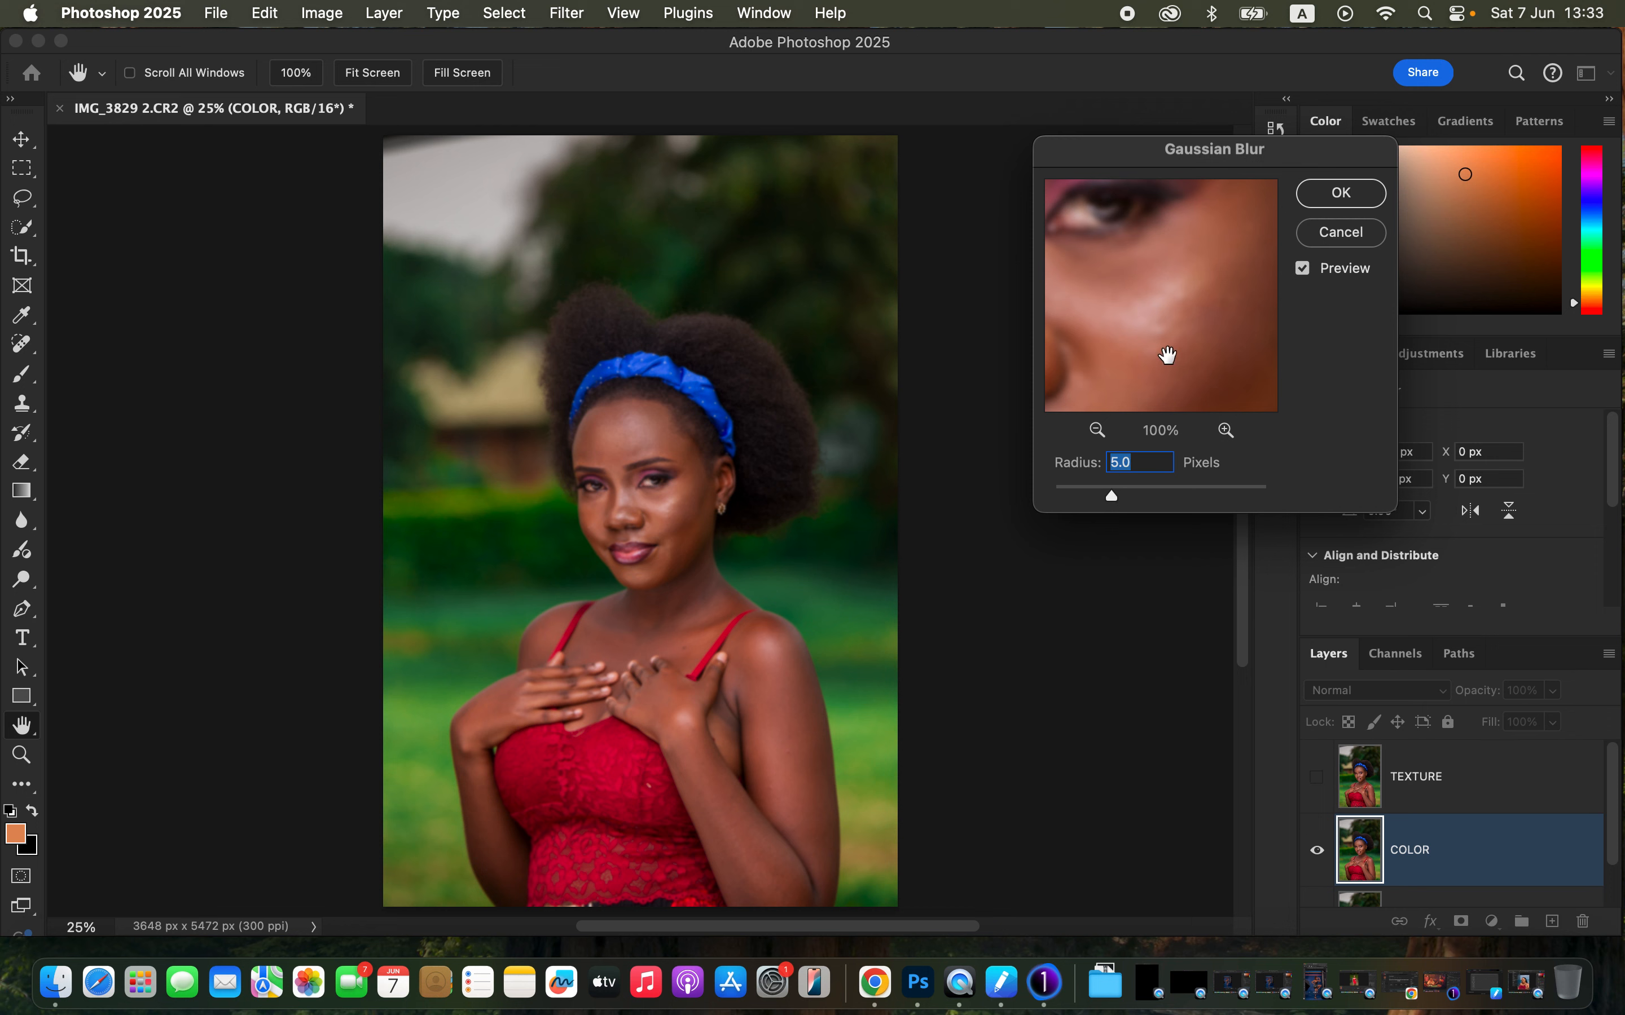
{"action": "left_click_drag", "start_coordinate": [1164, 353], "coordinate": [1153, 293]}
{"action": "left_click", "coordinate": [1336, 194]}
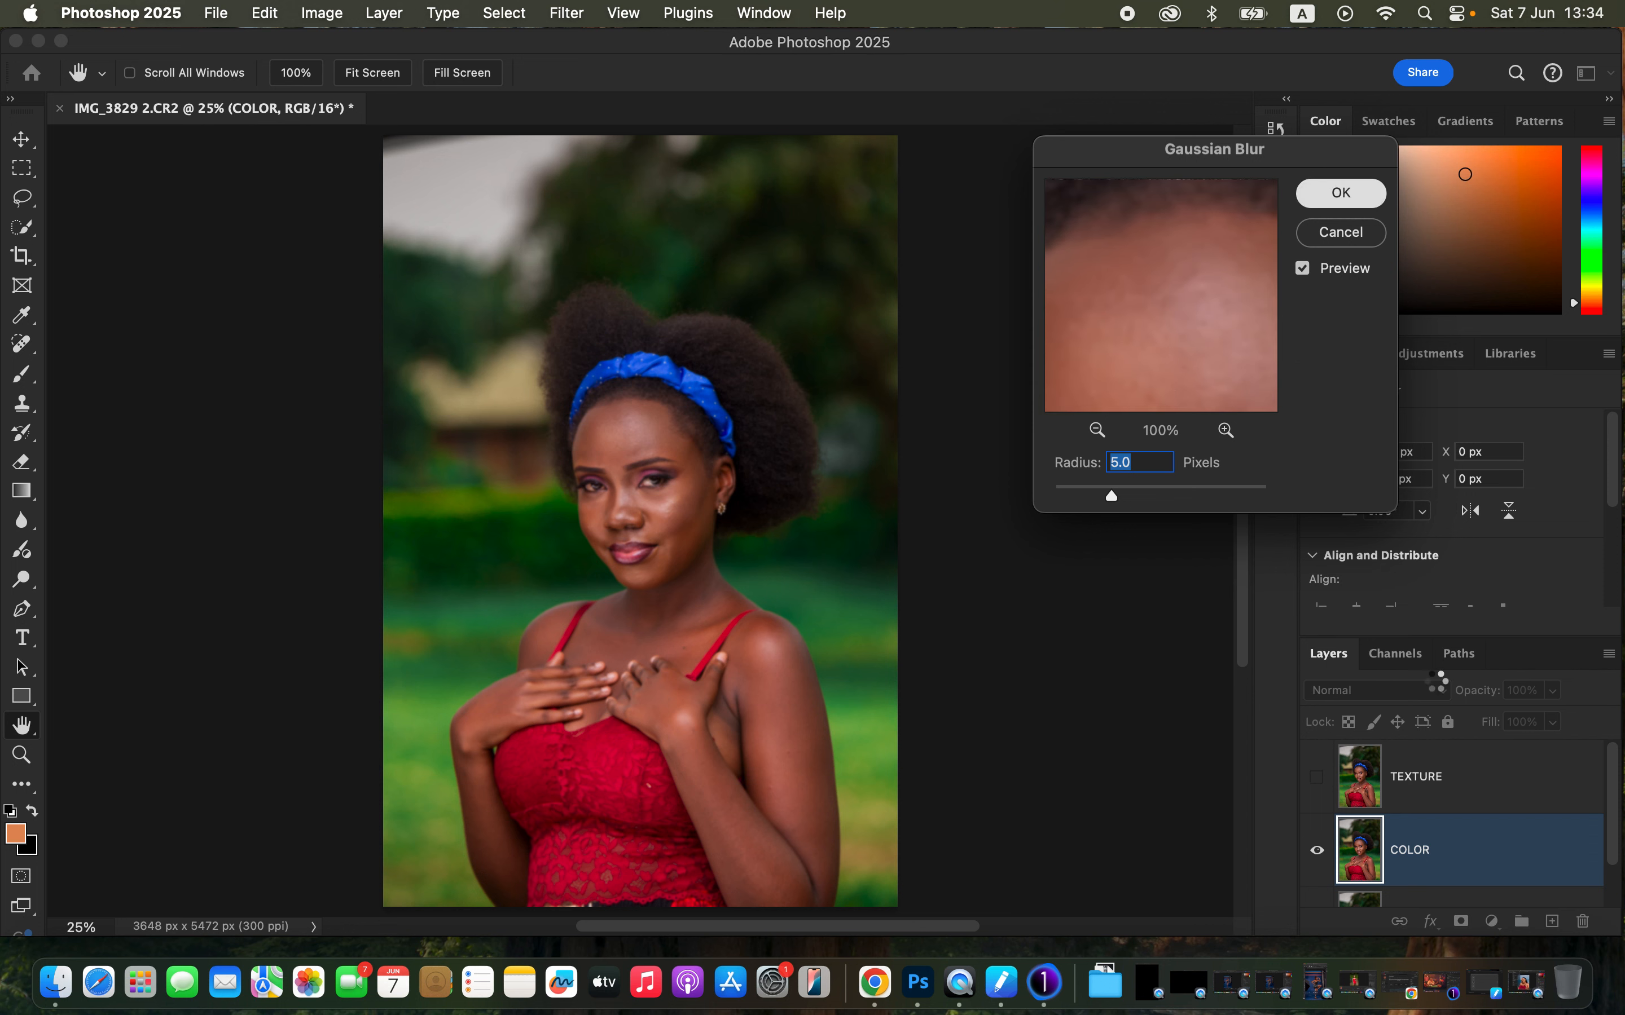
- Show and select the TEXTURE layer, open Apply Image, and set its source layer to COLOR
{"action": "left_click", "coordinate": [1454, 796]}
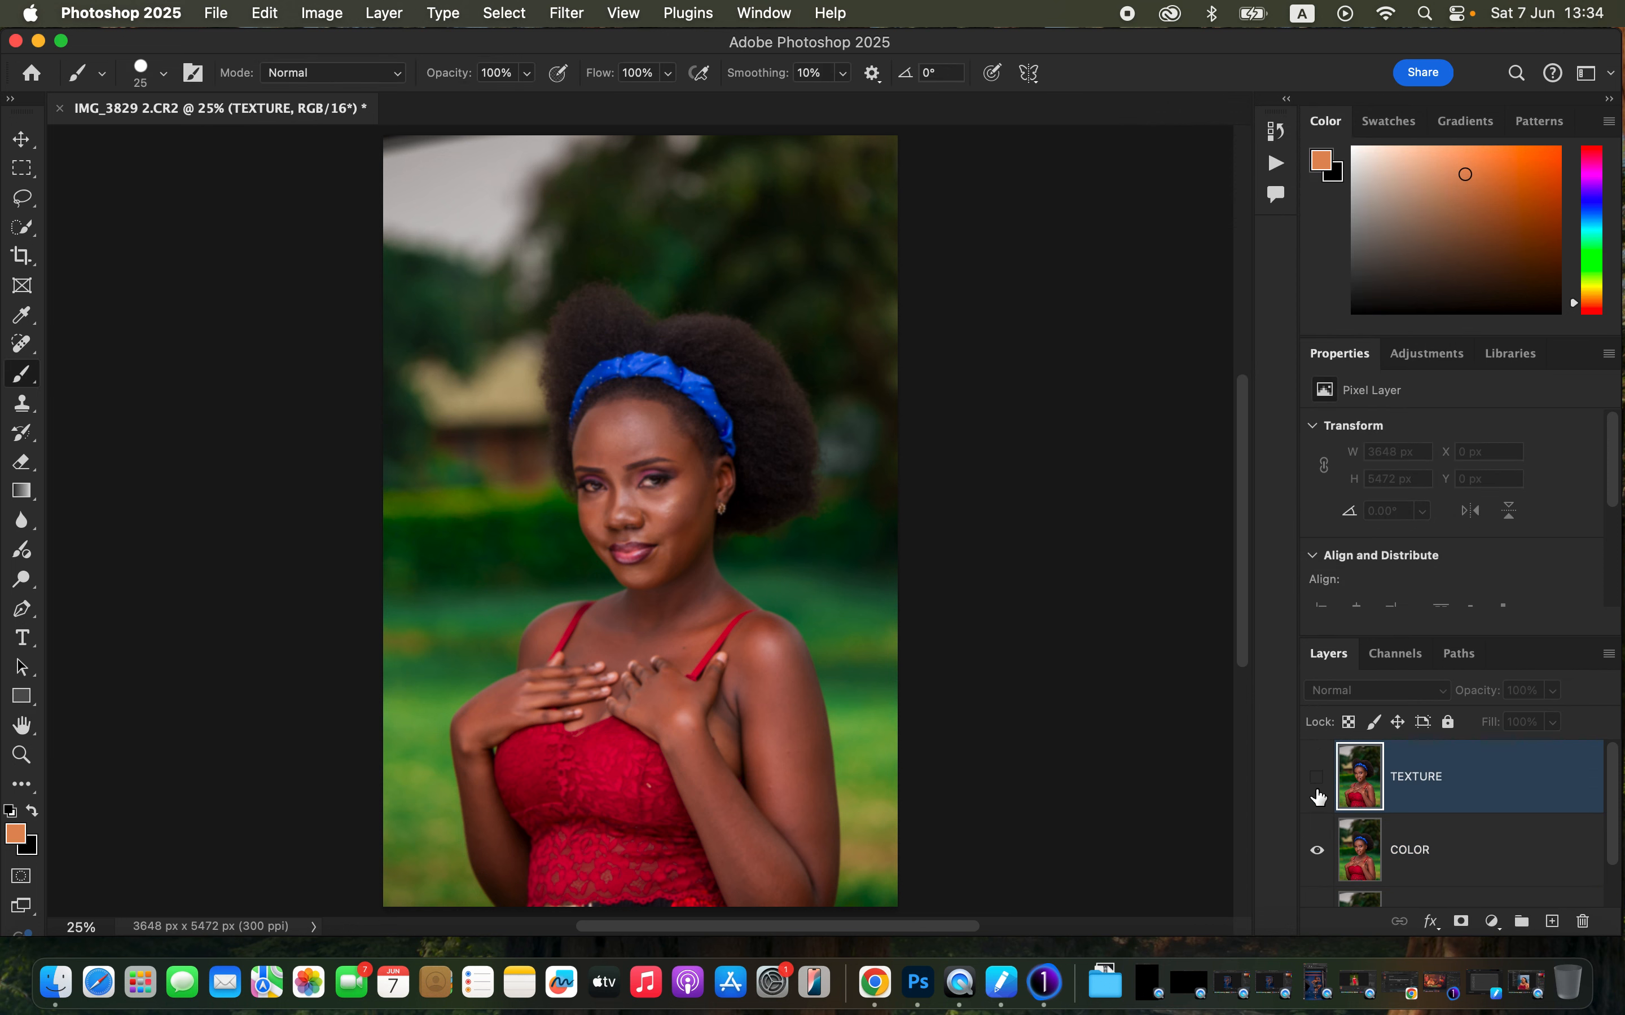
{"action": "left_click", "coordinate": [1316, 787]}
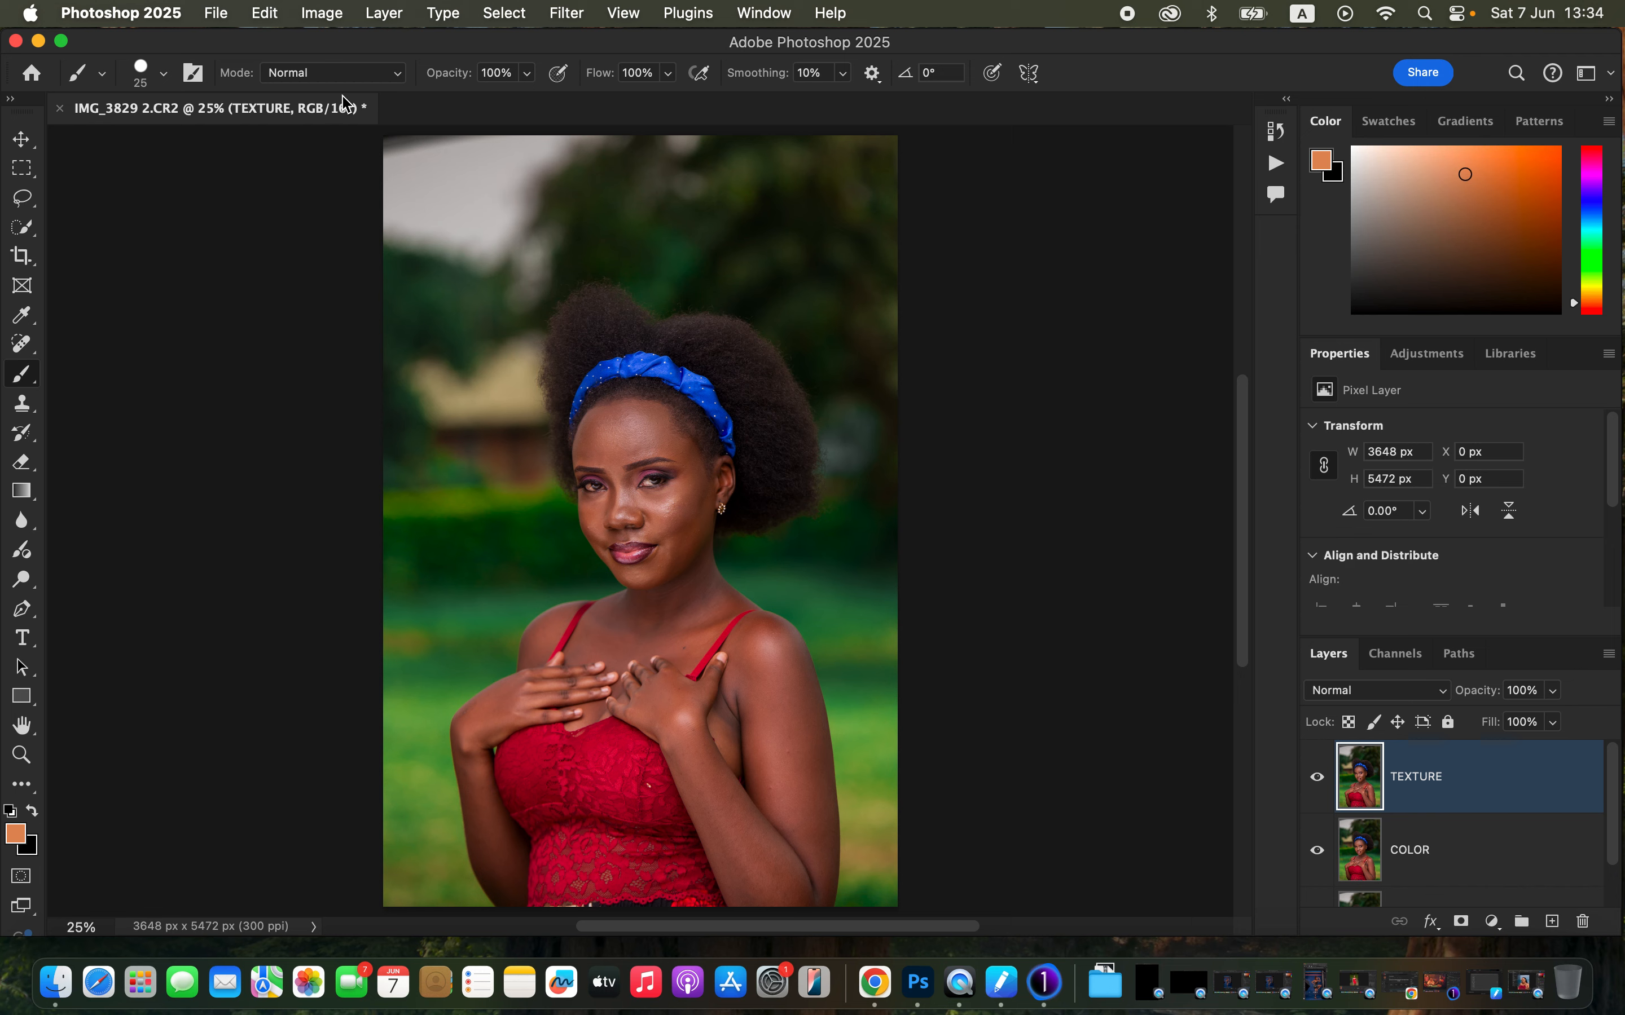
{"action": "left_click", "coordinate": [321, 13]}
{"action": "left_click", "coordinate": [406, 339]}
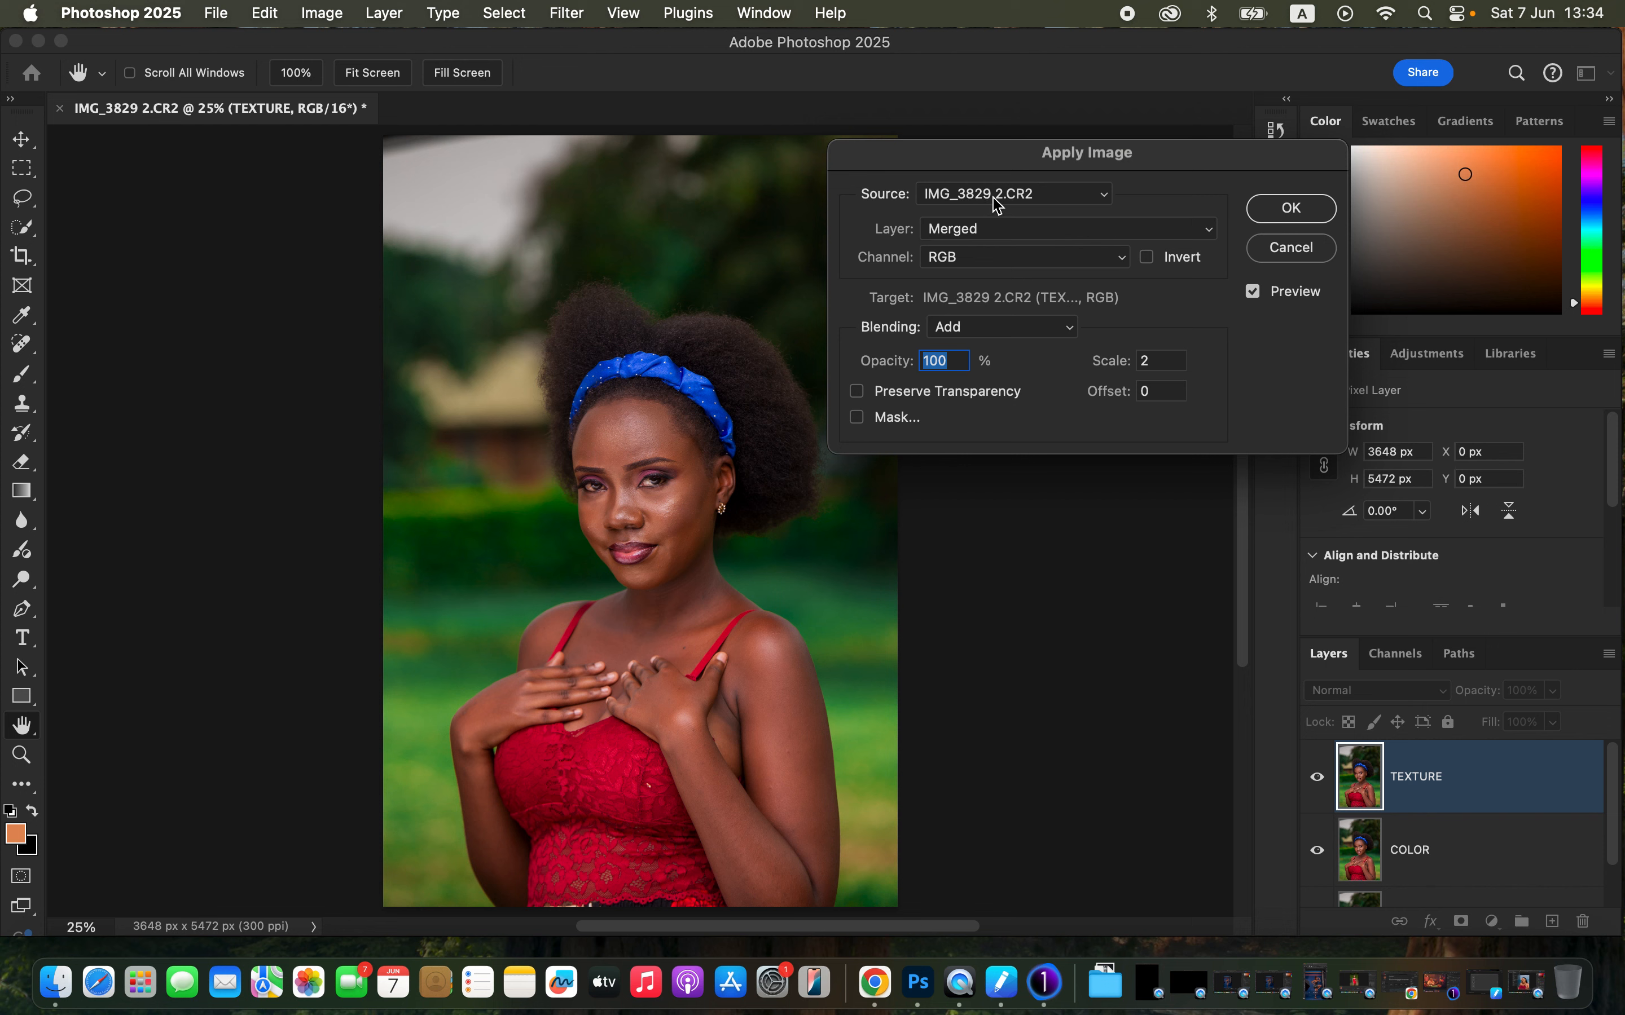
{"action": "left_click", "coordinate": [985, 230]}
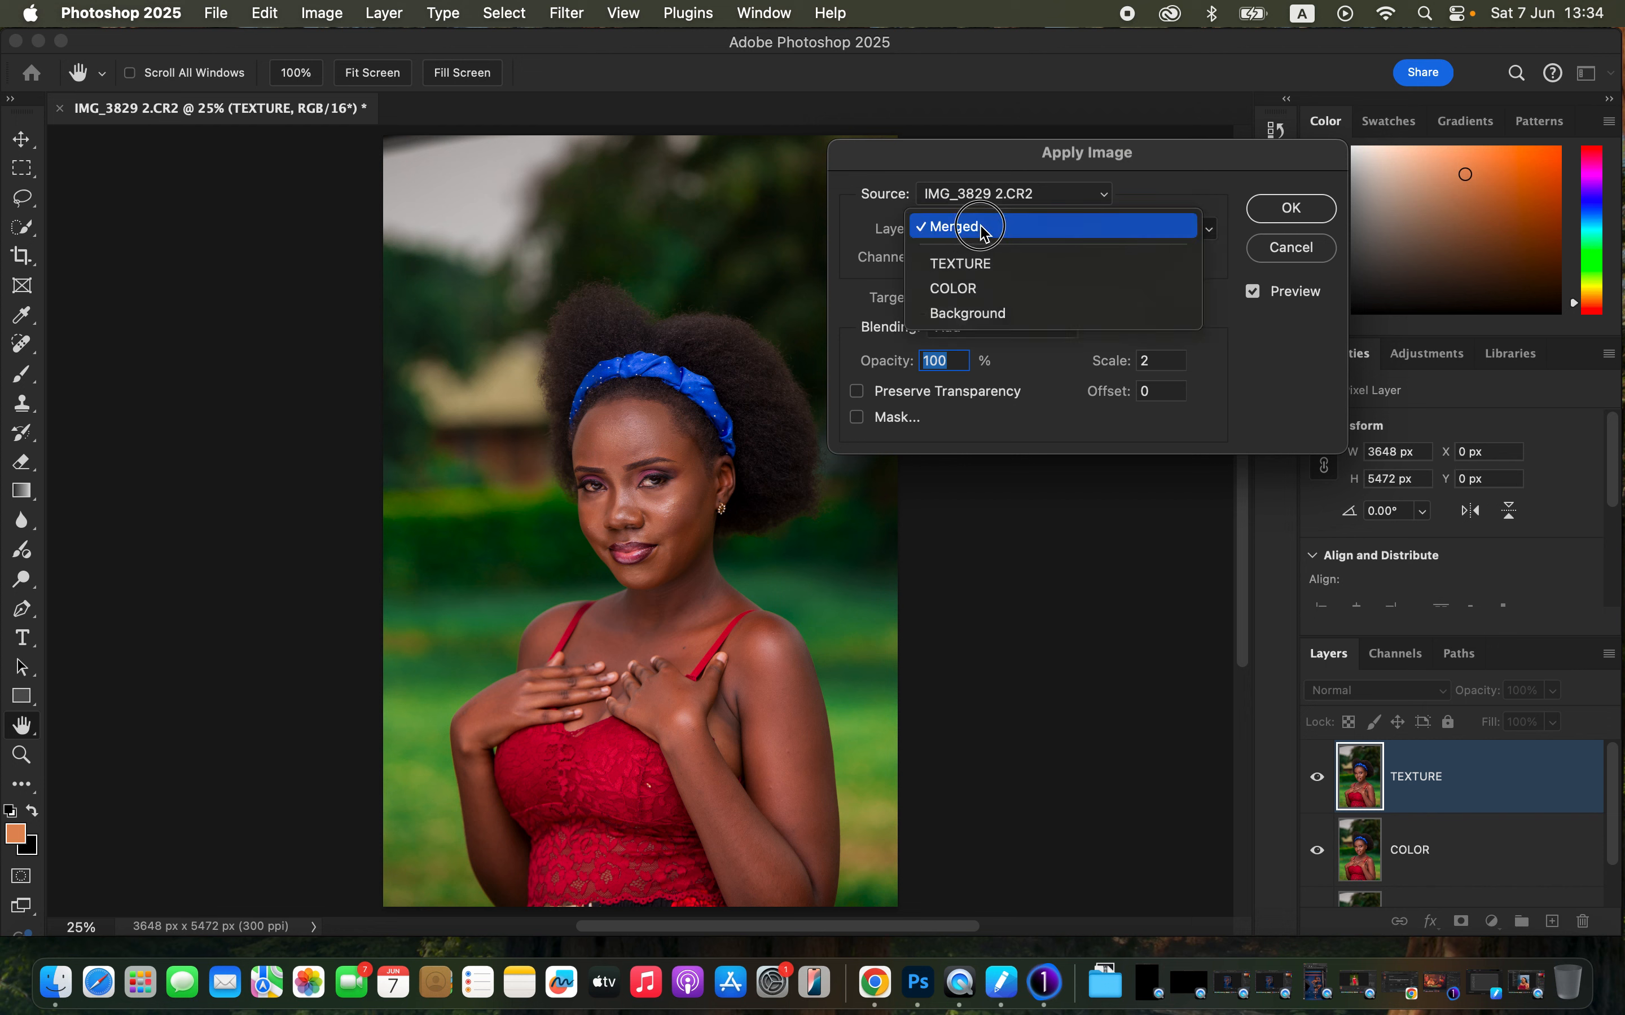
{"action": "left_click", "coordinate": [985, 289]}
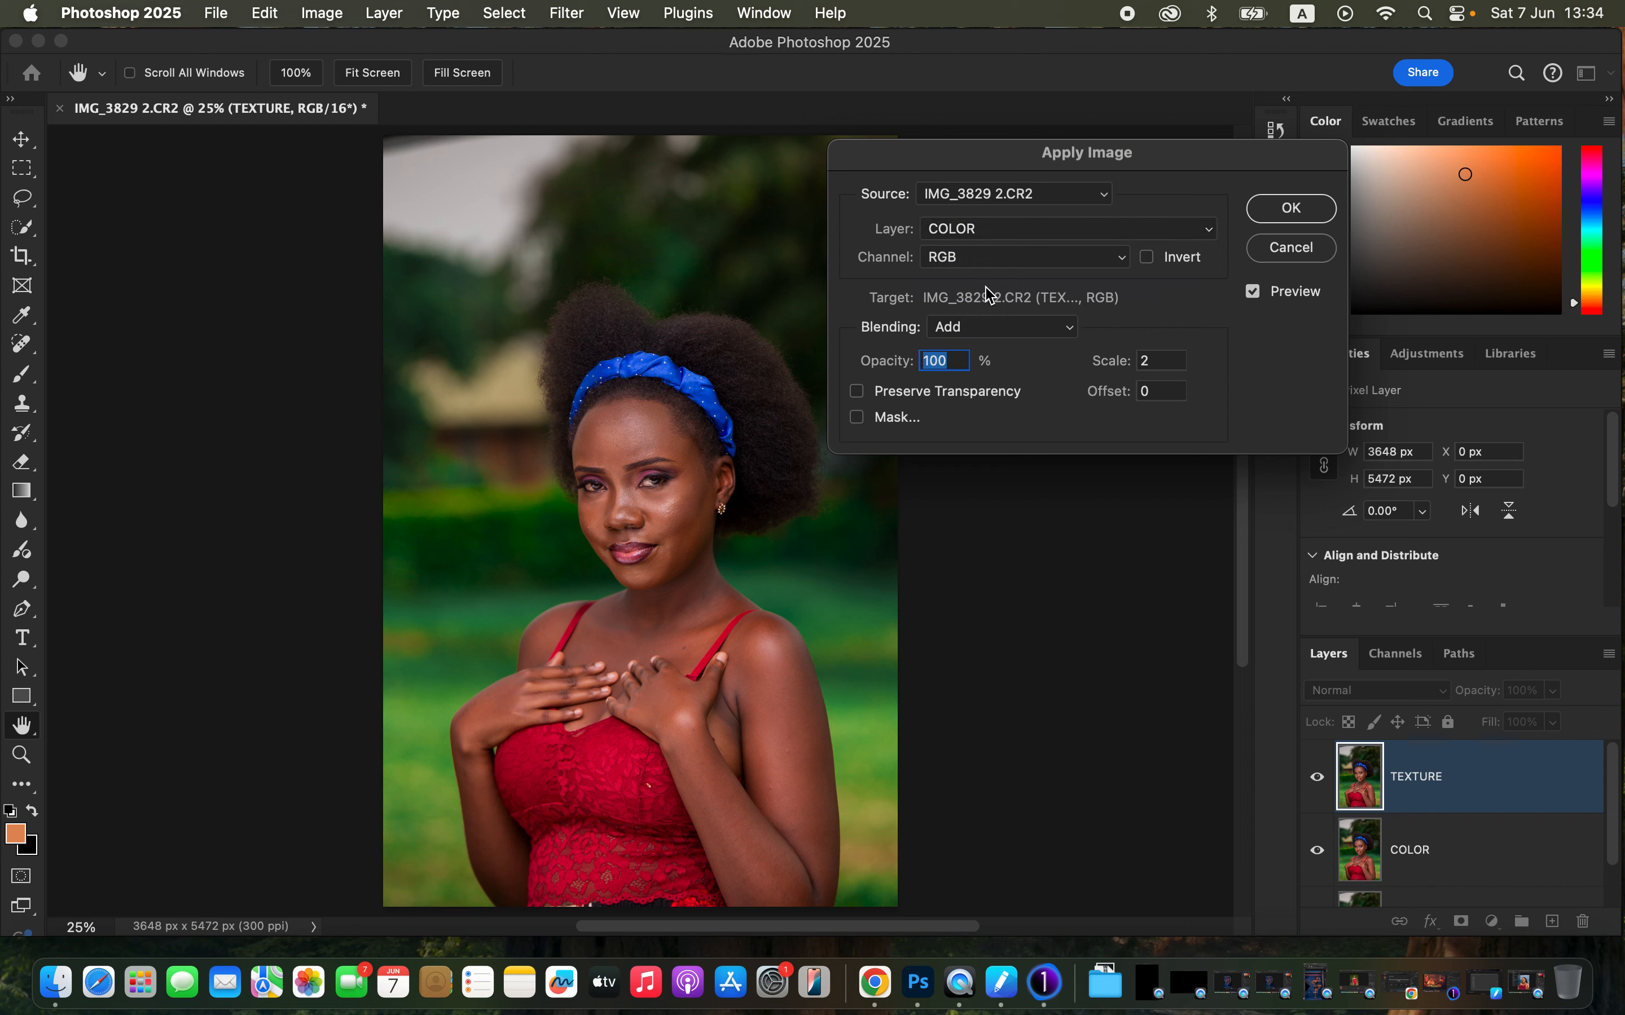
{"action": "left_click", "coordinate": [993, 262]}
{"action": "left_click", "coordinate": [995, 268]}
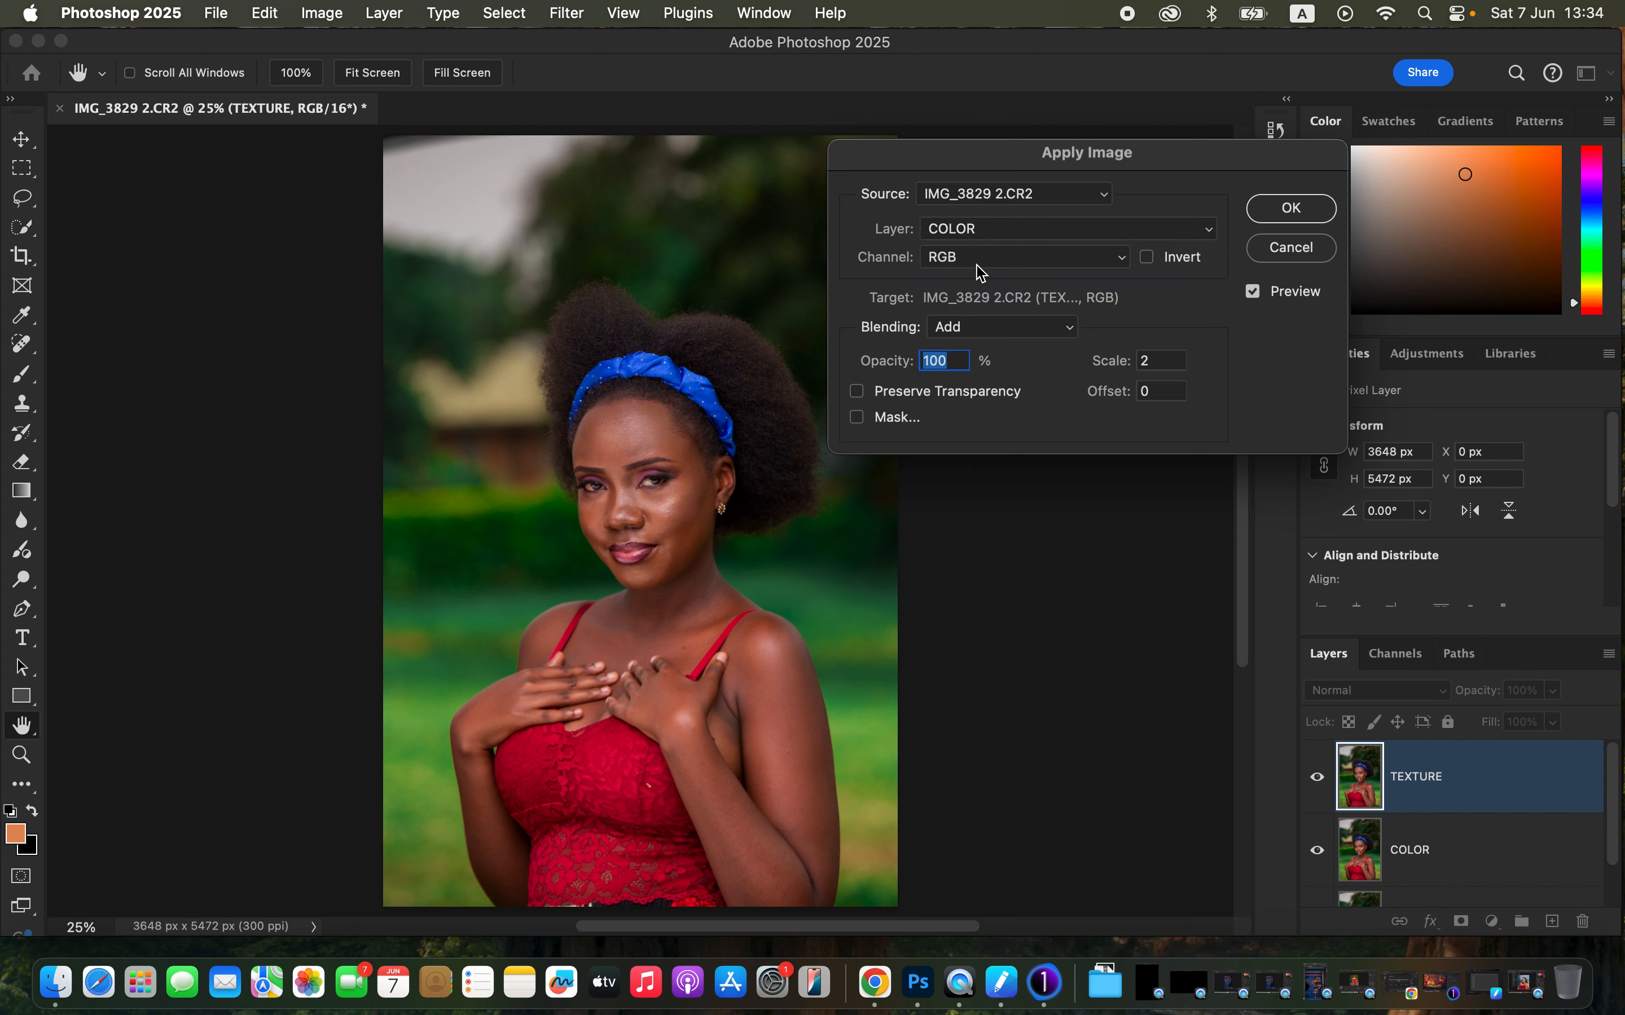
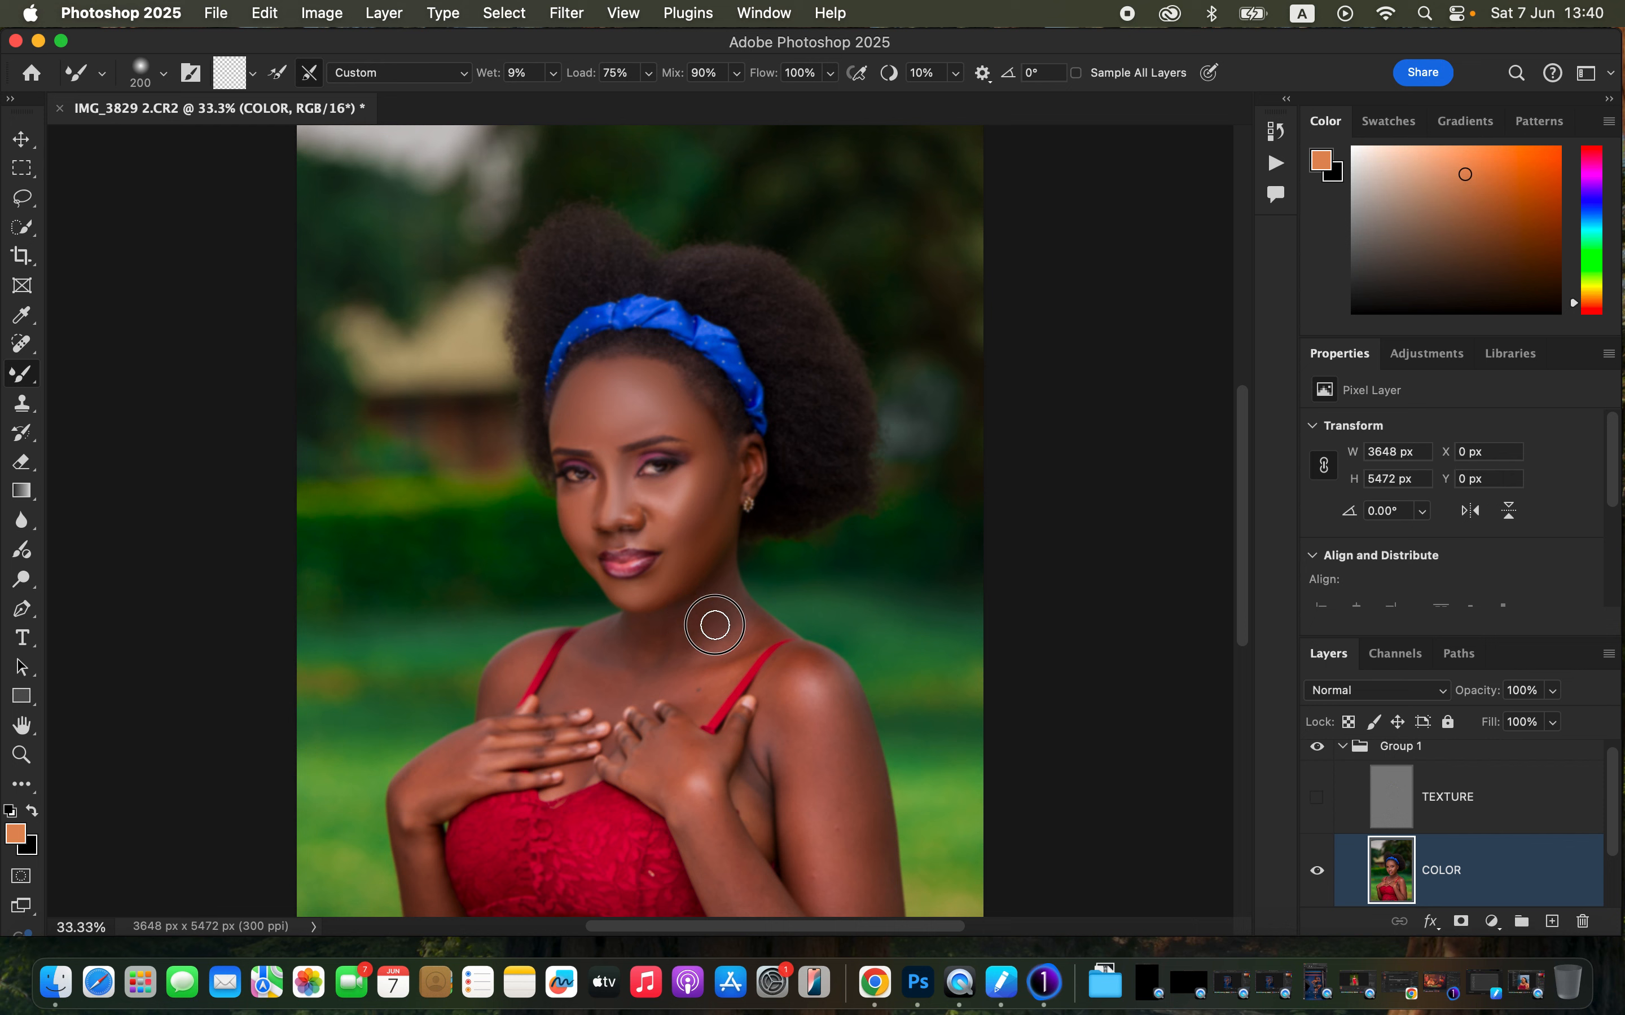
- Blend the skin on the chest, shoulders and arms of the COLOR layer with Mixer Brush strokes
{"action": "mouse_move", "coordinate": [714, 625]}
{"action": "left_mouse_down"}
{"action": "mouse_move", "coordinate": [629, 632]}
{"action": "mouse_move", "coordinate": [743, 638]}
{"action": "mouse_move", "coordinate": [736, 613]}
{"action": "mouse_move", "coordinate": [653, 660]}
{"action": "mouse_move", "coordinate": [577, 676]}
{"action": "mouse_move", "coordinate": [592, 653]}
{"action": "mouse_move", "coordinate": [698, 690]}
{"action": "left_mouse_up"}
{"action": "key", "text": "space"}
{"action": "left_click_drag", "start_coordinate": [774, 626], "coordinate": [761, 413]}
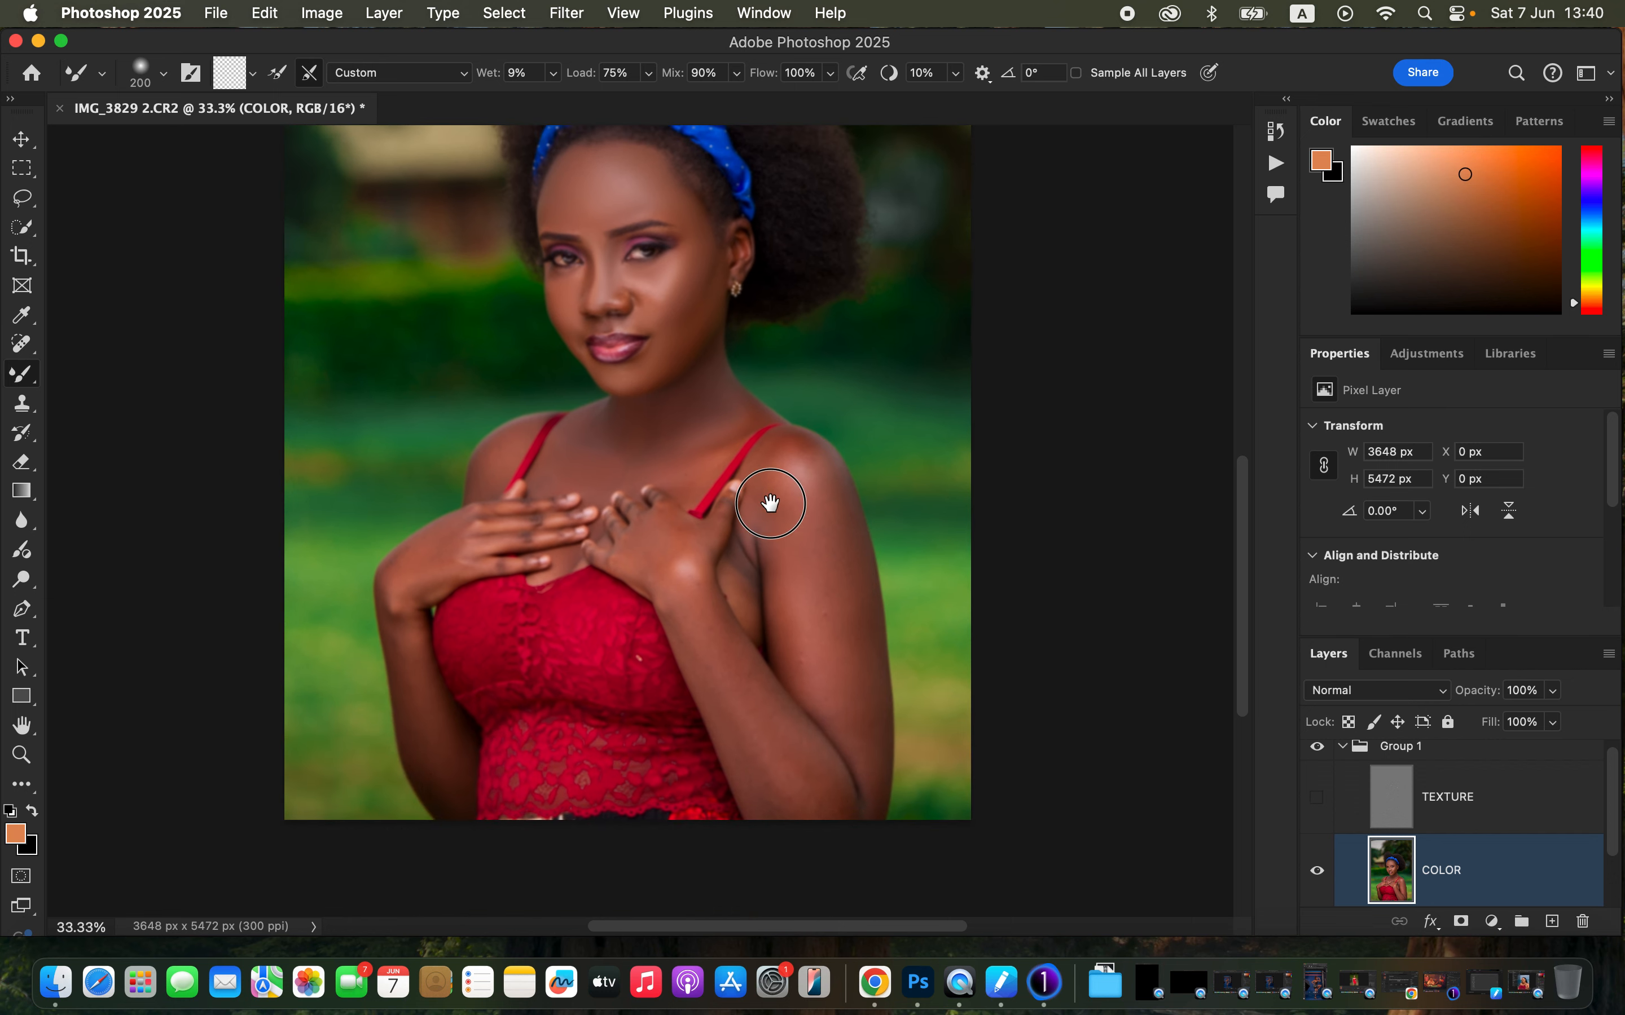
{"action": "mouse_move", "coordinate": [823, 486]}
{"action": "left_mouse_down"}
{"action": "mouse_move", "coordinate": [853, 552]}
{"action": "mouse_move", "coordinate": [866, 739]}
{"action": "mouse_move", "coordinate": [845, 525]}
{"action": "left_mouse_up"}
{"action": "key", "text": "bracketright"}
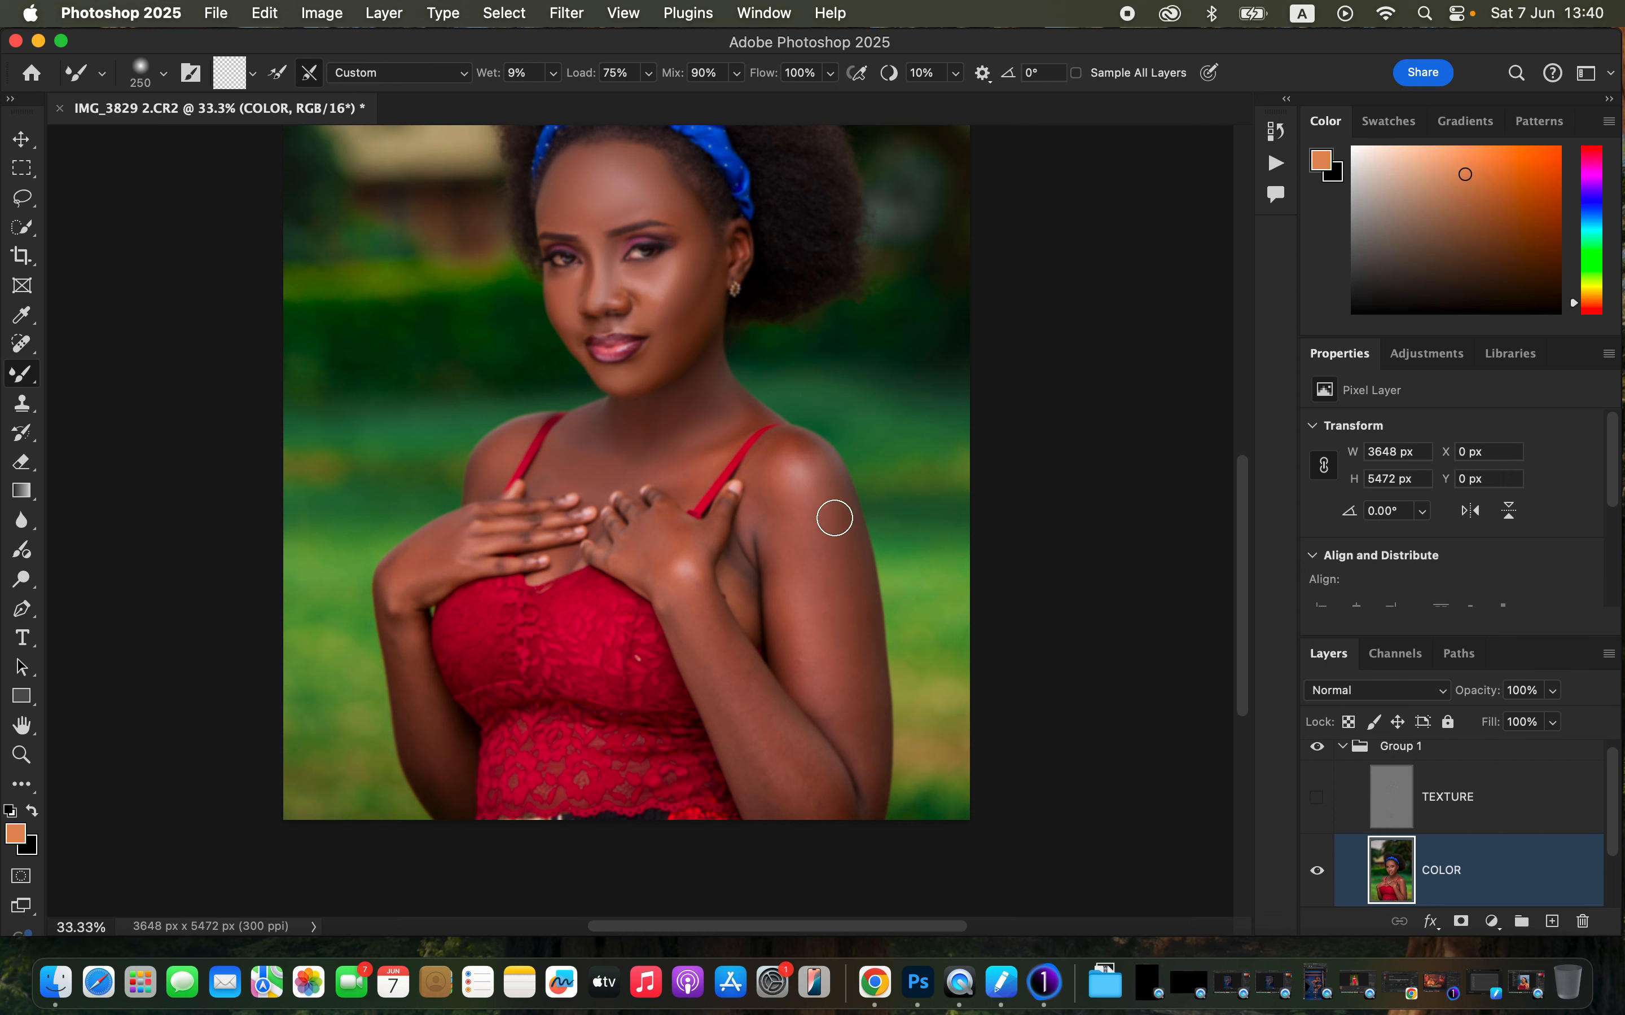
{"action": "mouse_move", "coordinate": [778, 481]}
{"action": "left_mouse_down"}
{"action": "mouse_move", "coordinate": [806, 641]}
{"action": "mouse_move", "coordinate": [805, 484]}
{"action": "left_mouse_up"}
{"action": "mouse_move", "coordinate": [695, 658]}
{"action": "left_mouse_down"}
{"action": "mouse_move", "coordinate": [750, 788]}
{"action": "mouse_move", "coordinate": [743, 754]}
{"action": "mouse_move", "coordinate": [787, 823]}
{"action": "left_mouse_up"}
{"action": "left_click_drag", "start_coordinate": [770, 731], "coordinate": [814, 799]}
{"action": "left_click_drag", "start_coordinate": [679, 602], "coordinate": [726, 689]}
{"action": "left_click_drag", "start_coordinate": [400, 621], "coordinate": [448, 800]}
{"action": "mouse_move", "coordinate": [419, 734]}
{"action": "left_mouse_down"}
{"action": "mouse_move", "coordinate": [438, 771]}
{"action": "mouse_move", "coordinate": [410, 706]}
{"action": "left_mouse_up"}
{"action": "left_click_drag", "start_coordinate": [403, 572], "coordinate": [395, 591]}
- Set the Mixer Brush size to 200 and blend more skin on the chest, shoulder and arm
{"action": "key", "text": "bracketleft"}
{"action": "key", "text": "bracketleft"}
{"action": "key", "text": "bracketleft"}
{"action": "key", "text": "bracketleft"}
{"action": "key", "text": "bracketleft"}
{"action": "key", "text": "bracketleft"}
{"action": "key", "text": "bracketright"}
{"action": "key", "text": "bracketright"}
{"action": "key", "text": "bracketright"}
{"action": "key", "text": "bracketright"}
{"action": "key", "text": "bracketright"}
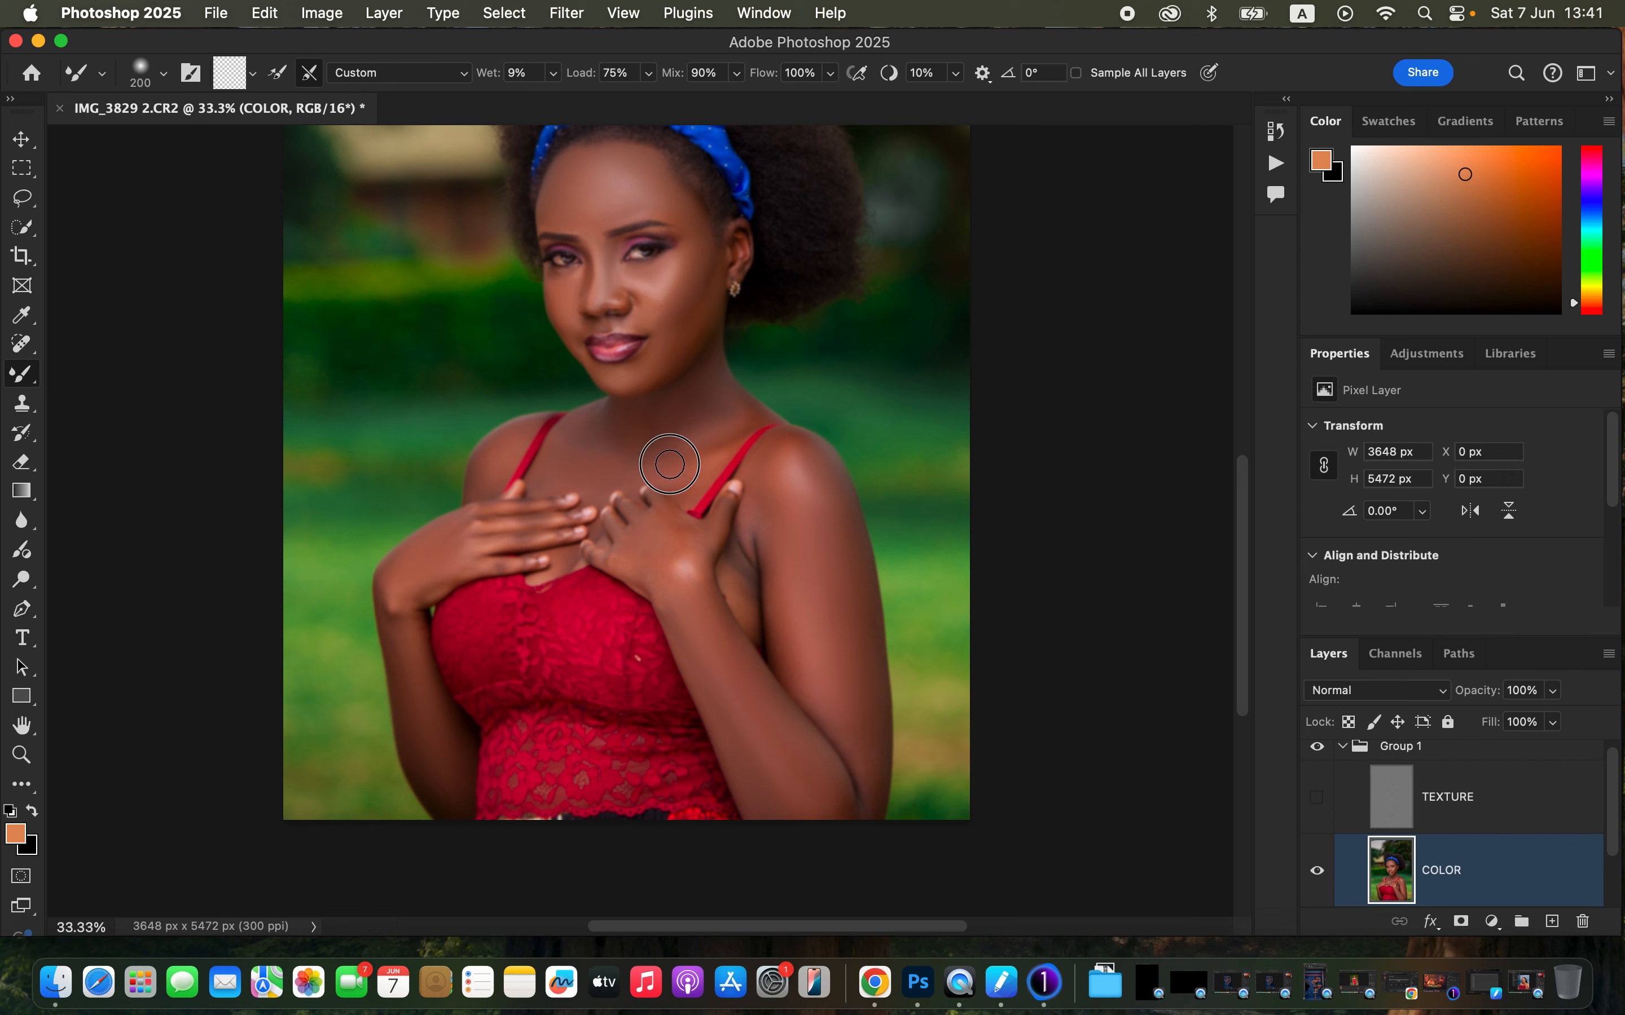
{"action": "mouse_move", "coordinate": [759, 525]}
{"action": "left_mouse_down"}
{"action": "mouse_move", "coordinate": [739, 582]}
{"action": "mouse_move", "coordinate": [760, 517]}
{"action": "mouse_move", "coordinate": [753, 582]}
{"action": "mouse_move", "coordinate": [749, 529]}
{"action": "mouse_move", "coordinate": [739, 567]}
{"action": "mouse_move", "coordinate": [767, 533]}
{"action": "mouse_move", "coordinate": [767, 583]}
{"action": "mouse_move", "coordinate": [747, 540]}
{"action": "mouse_move", "coordinate": [744, 590]}
{"action": "left_mouse_up"}
{"action": "left_click_drag", "start_coordinate": [872, 772], "coordinate": [850, 790]}
{"action": "left_click_drag", "start_coordinate": [865, 781], "coordinate": [874, 798]}
{"action": "mouse_move", "coordinate": [852, 677]}
{"action": "left_mouse_down"}
{"action": "mouse_move", "coordinate": [841, 603]}
{"action": "mouse_move", "coordinate": [838, 631]}
{"action": "left_mouse_up"}
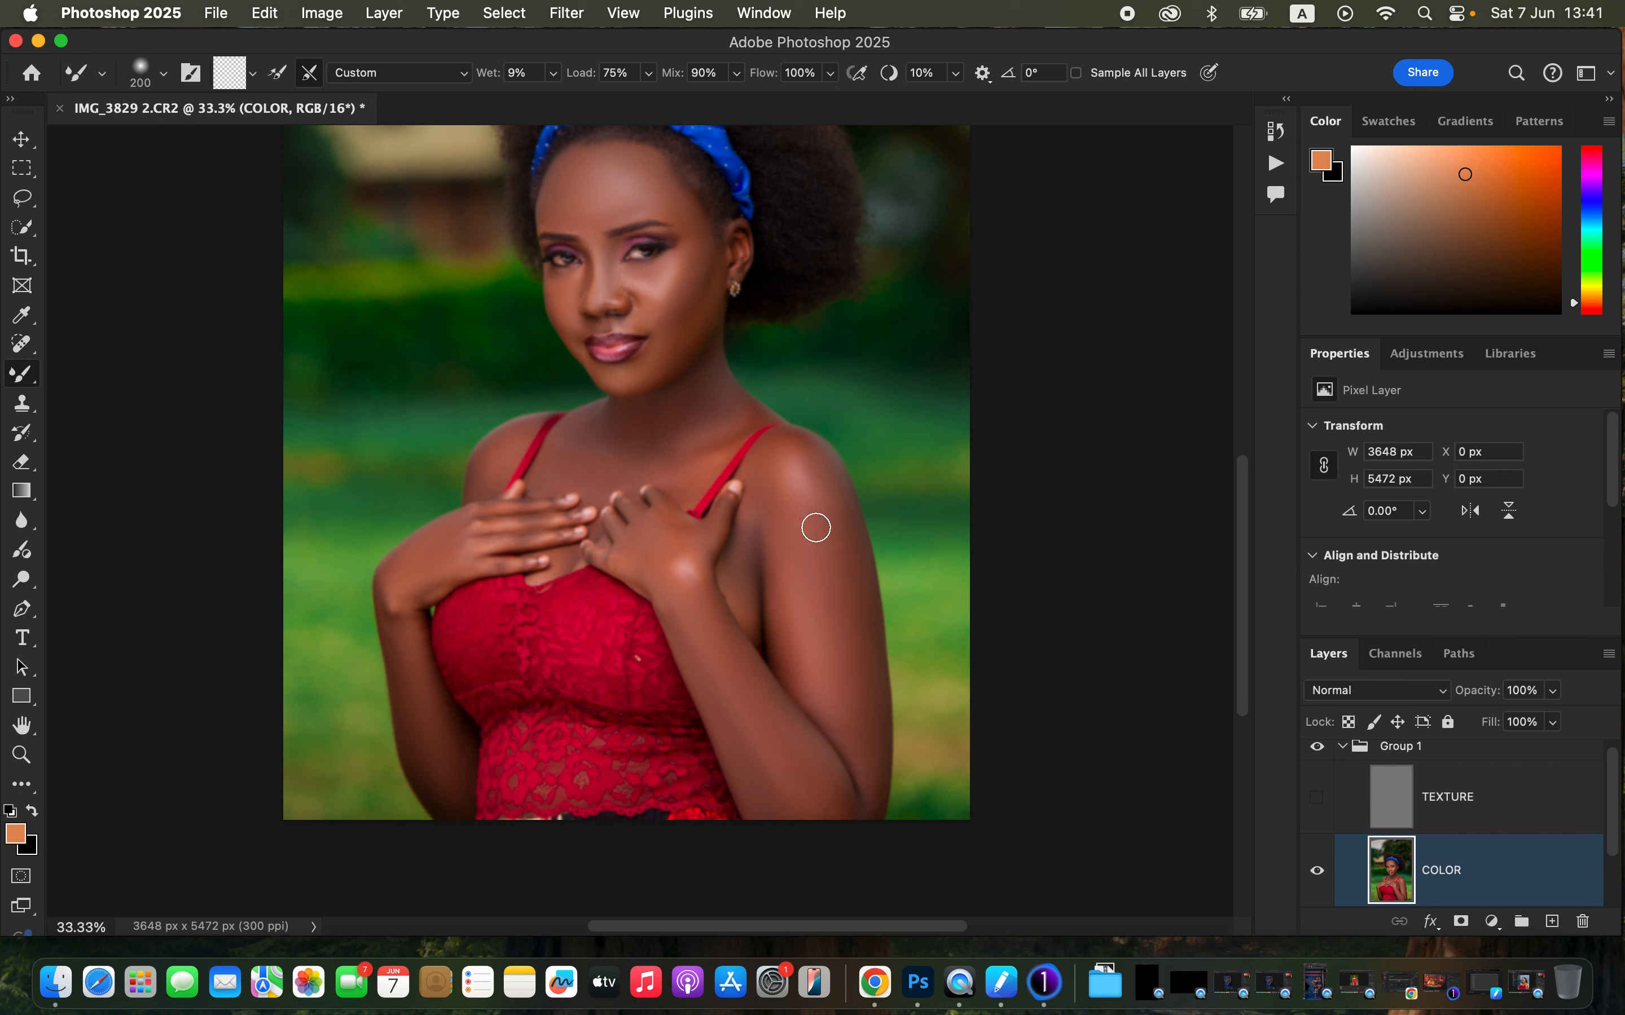
{"action": "mouse_move", "coordinate": [407, 571]}
{"action": "left_mouse_down"}
{"action": "mouse_move", "coordinate": [405, 670]}
{"action": "mouse_move", "coordinate": [443, 796]}
{"action": "left_mouse_up"}
- Show the TEXTURE layer and blend the shoulder skin with another Mixer Brush stroke at closer zoom
{"action": "left_click", "coordinate": [1317, 798]}
{"action": "left_click", "coordinate": [1318, 750]}
{"action": "key", "text": "super+equal"}
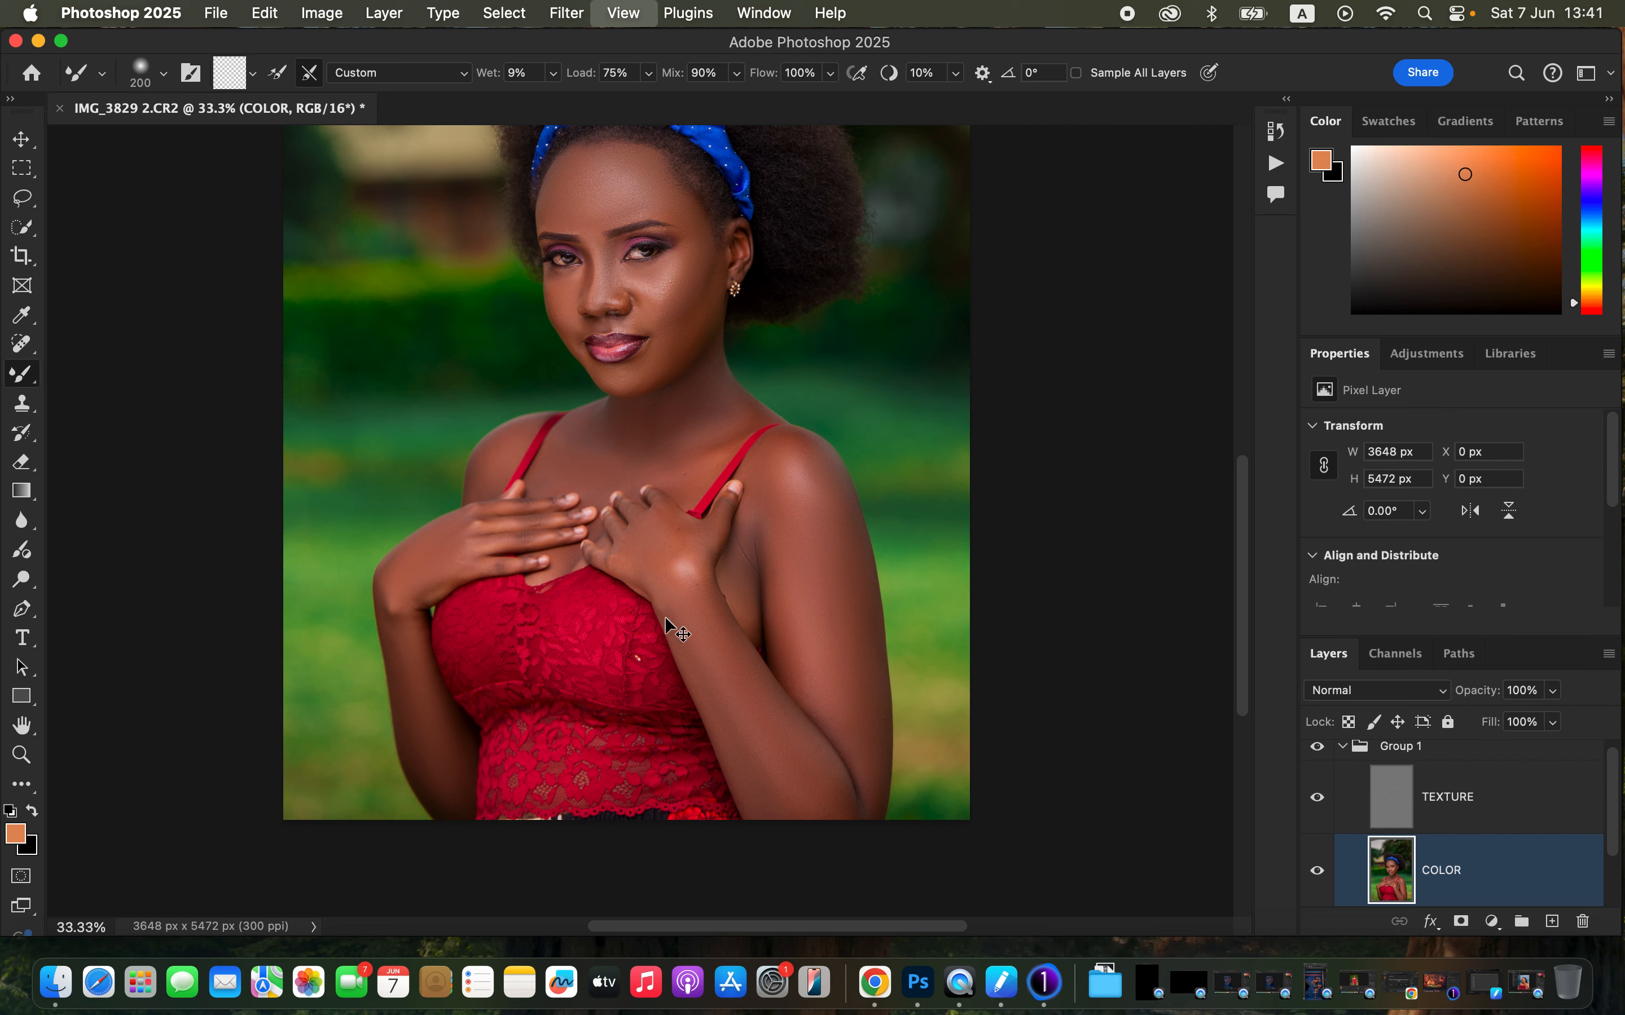
{"action": "key", "text": "super+equal"}
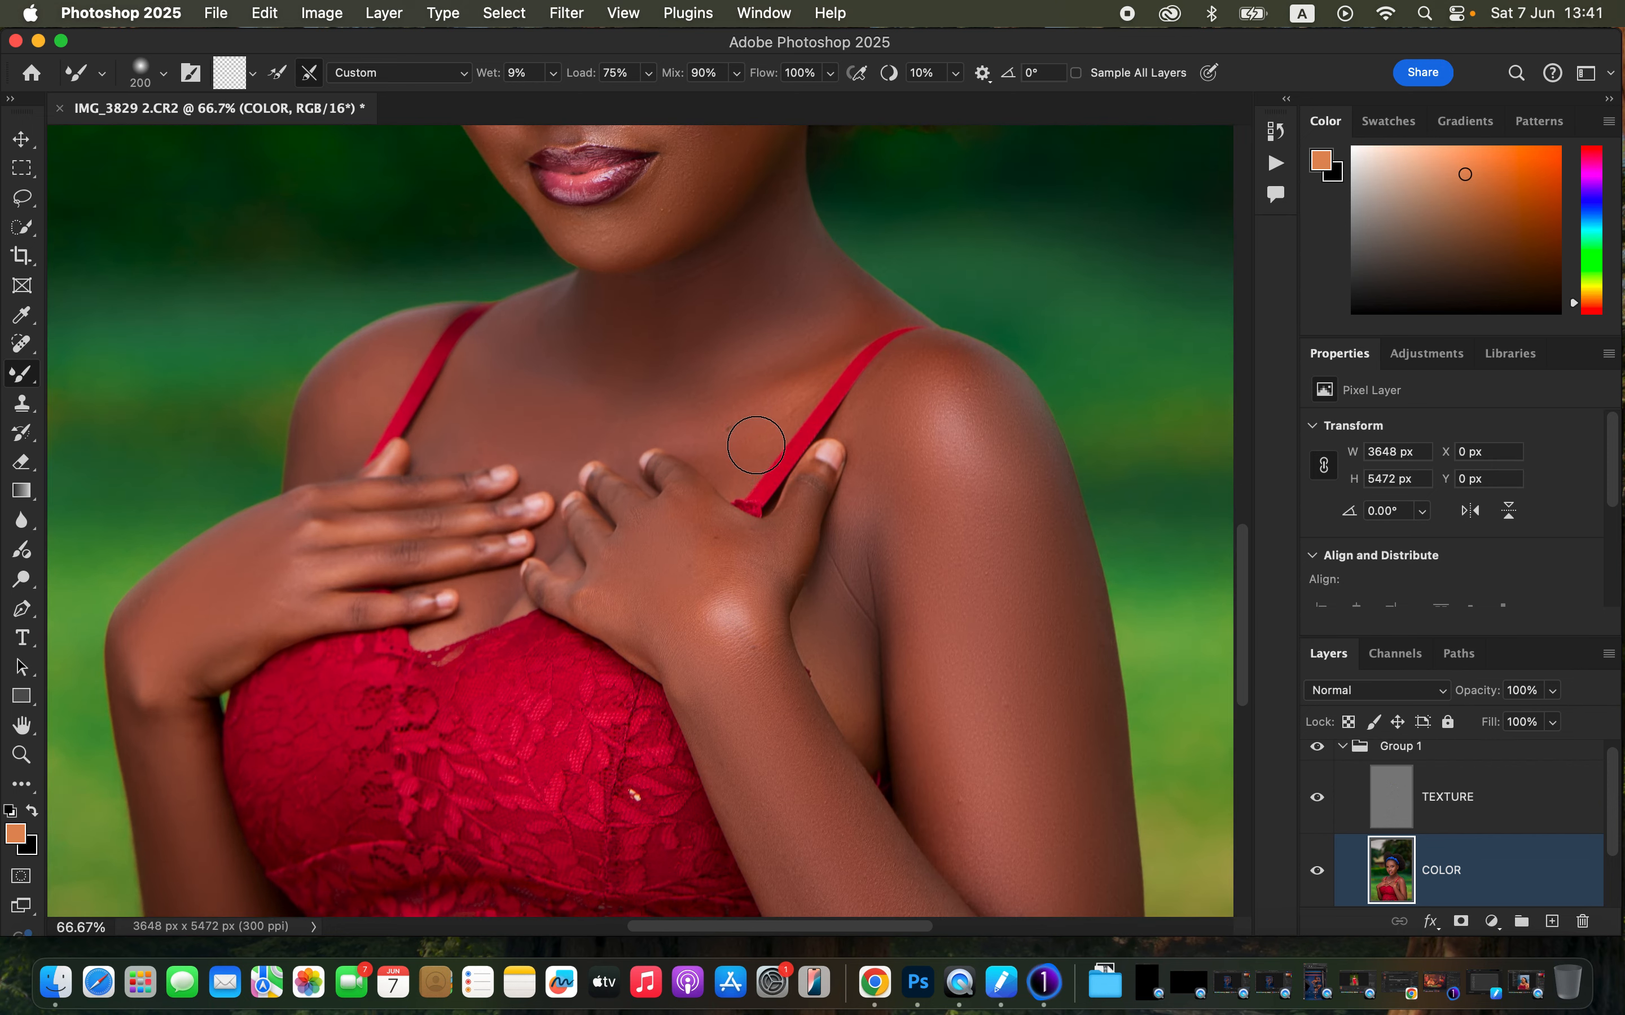
{"action": "left_click_drag", "start_coordinate": [916, 495], "coordinate": [961, 751]}
- Select the TEXTURE layer and switch to the Clone Stamp tool with a soft 45 px brush
{"action": "left_click", "coordinate": [1317, 752]}
{"action": "left_click", "coordinate": [1317, 753]}
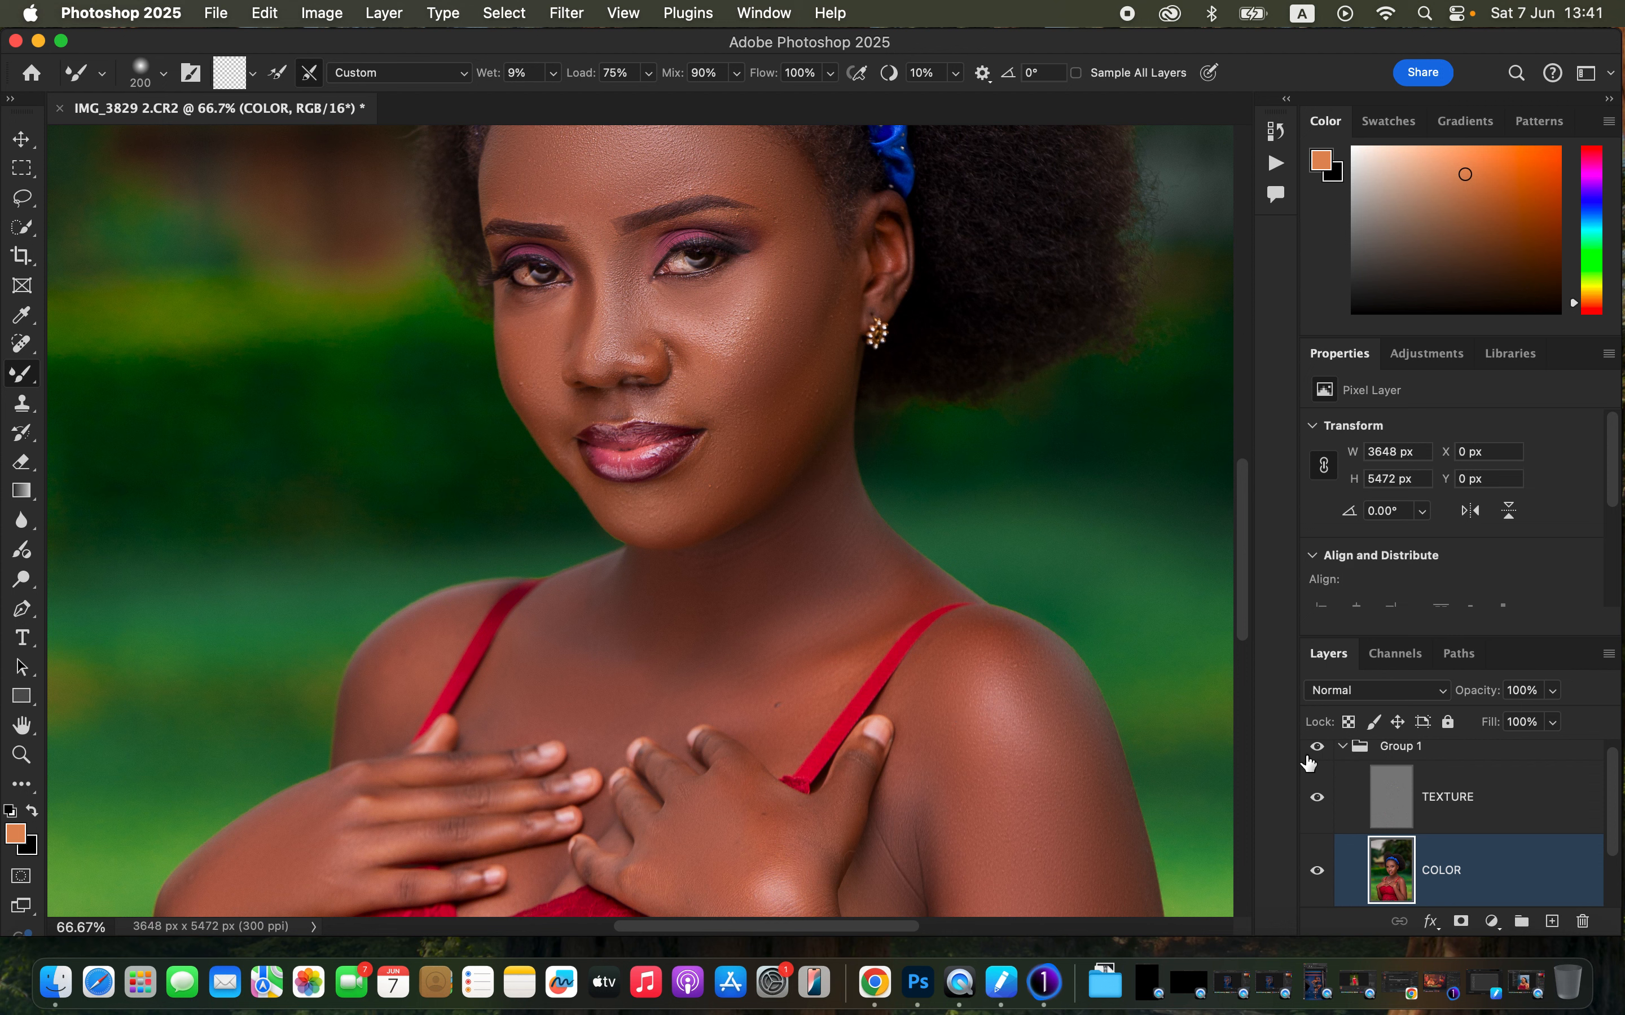
{"action": "left_click", "coordinate": [1470, 798]}
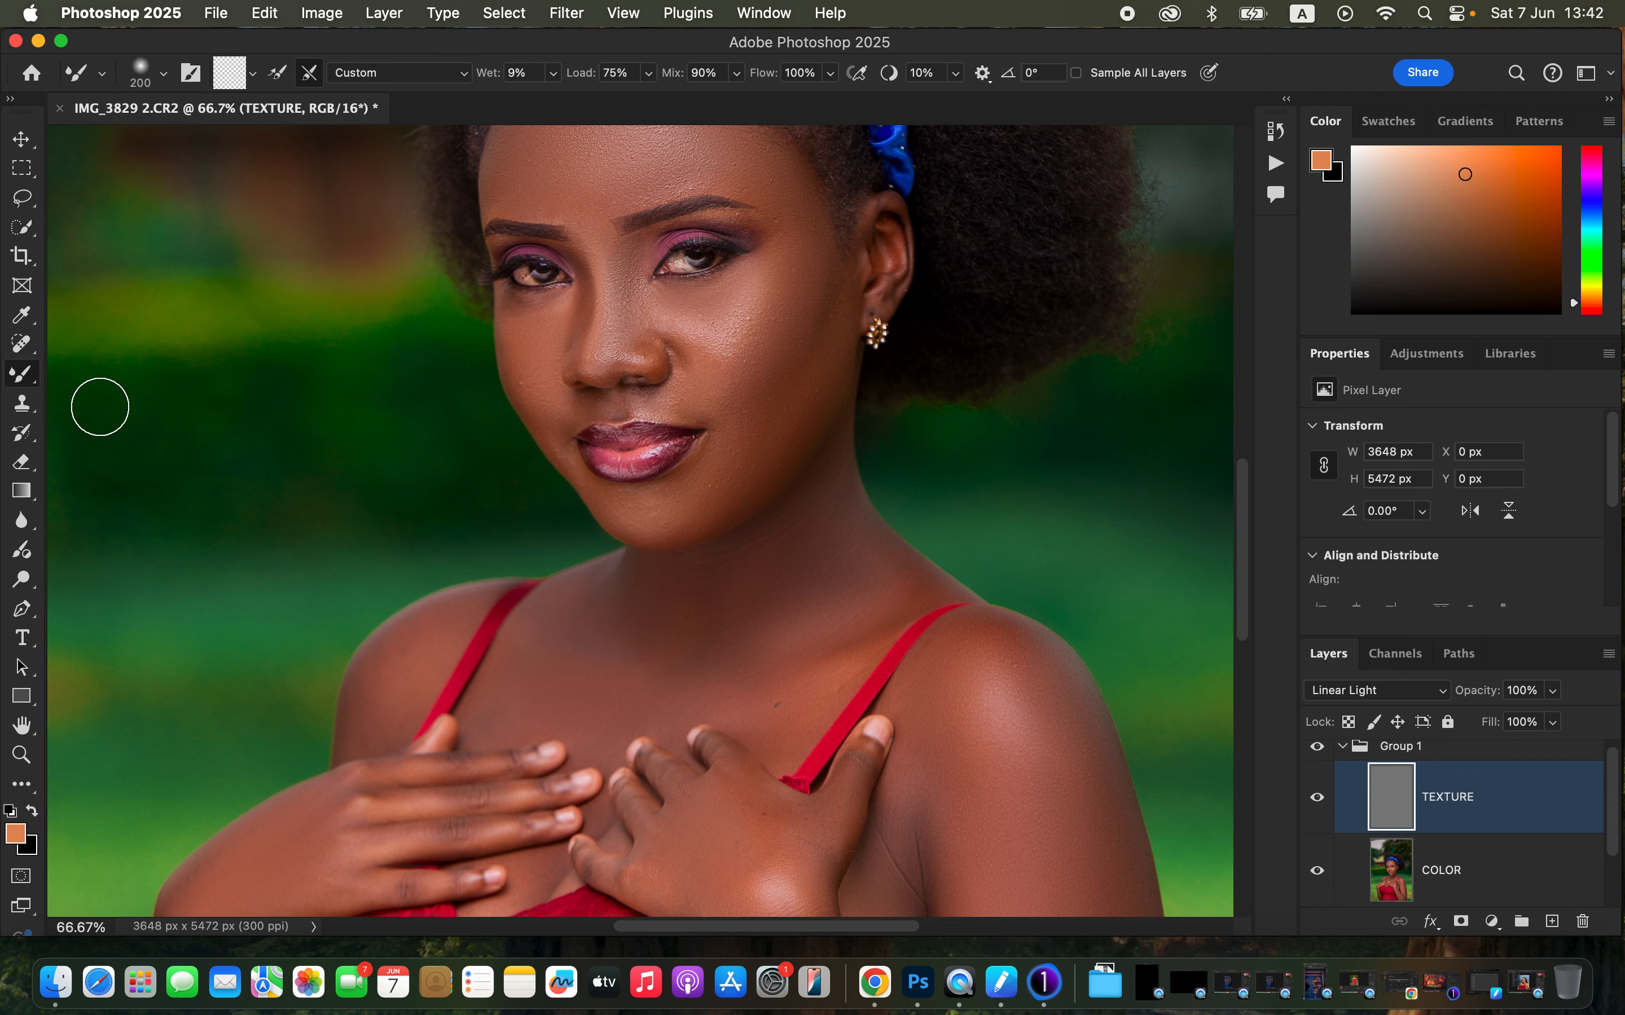
{"action": "left_click", "coordinate": [24, 412]}
{"action": "left_click", "coordinate": [24, 411]}
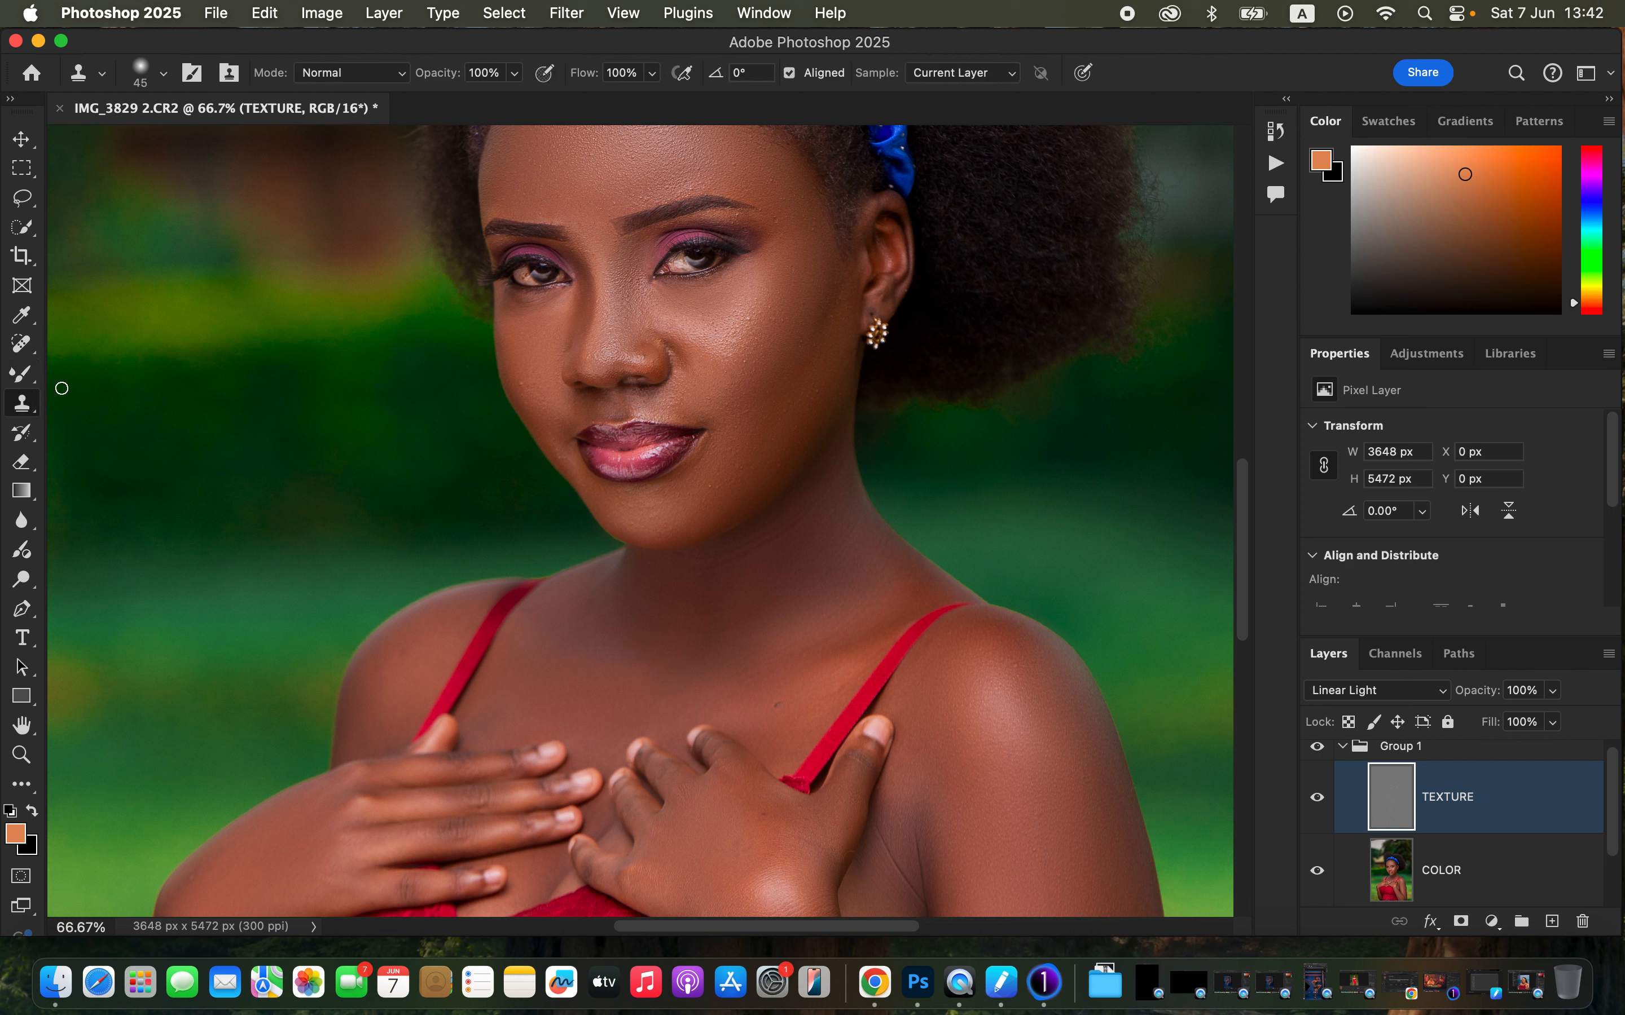
{"action": "left_click", "coordinate": [163, 73]}
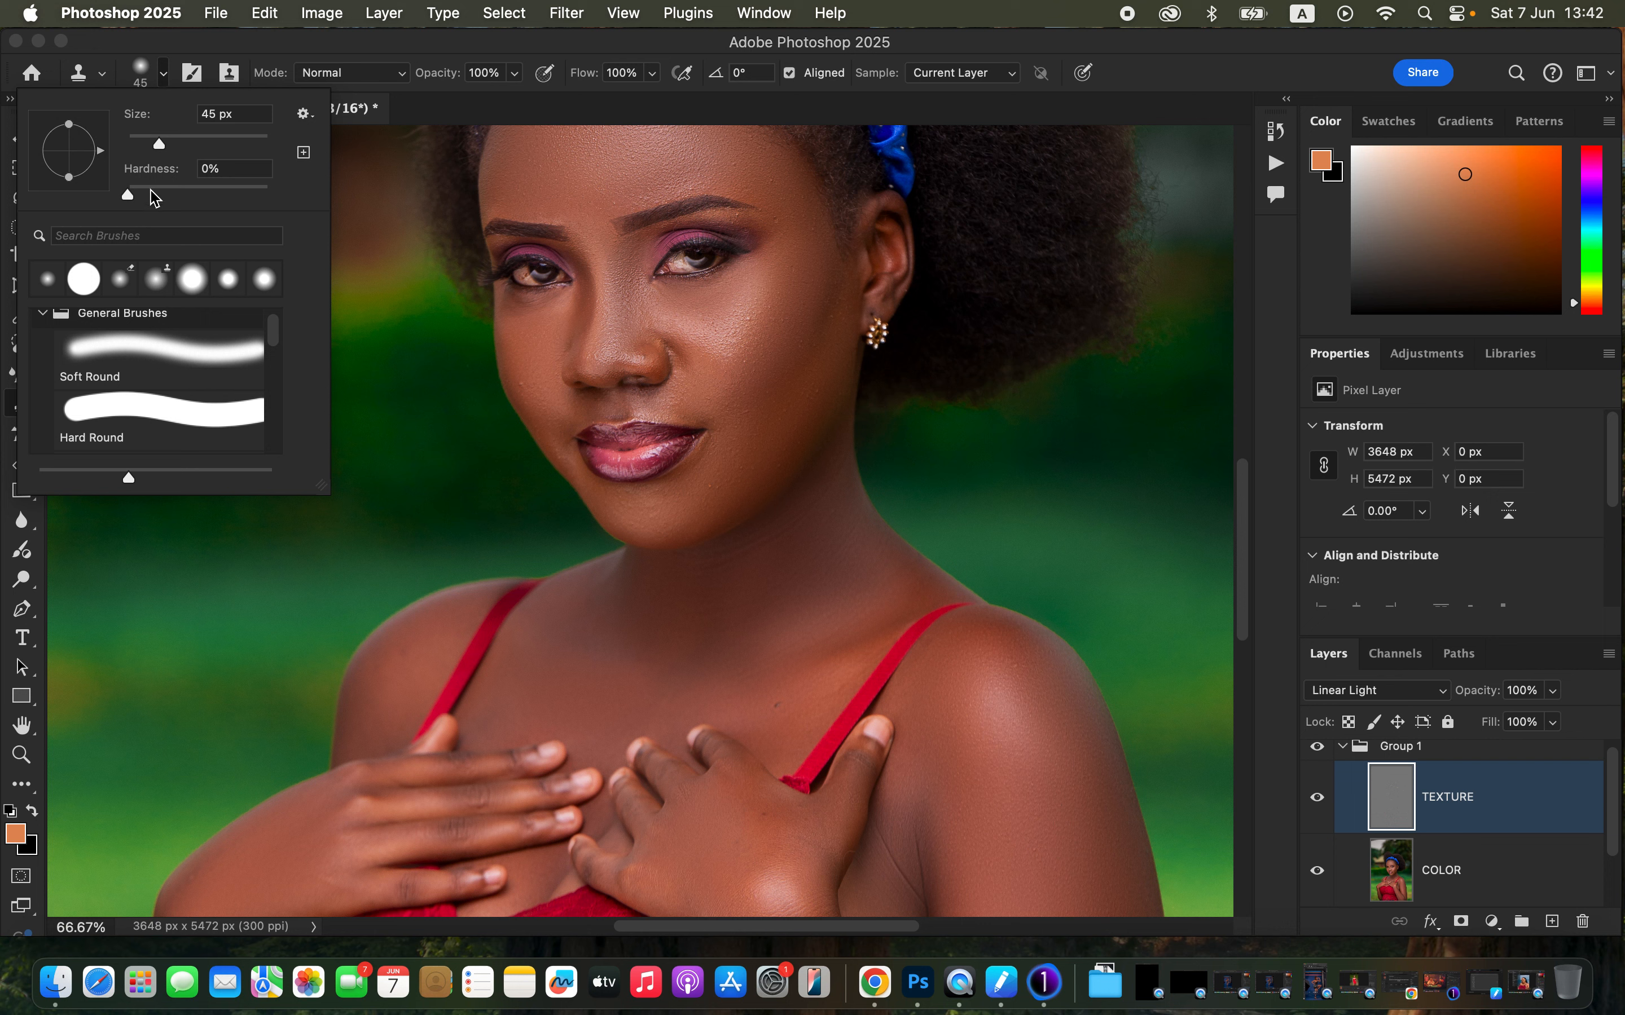
{"action": "left_click", "coordinate": [163, 74]}
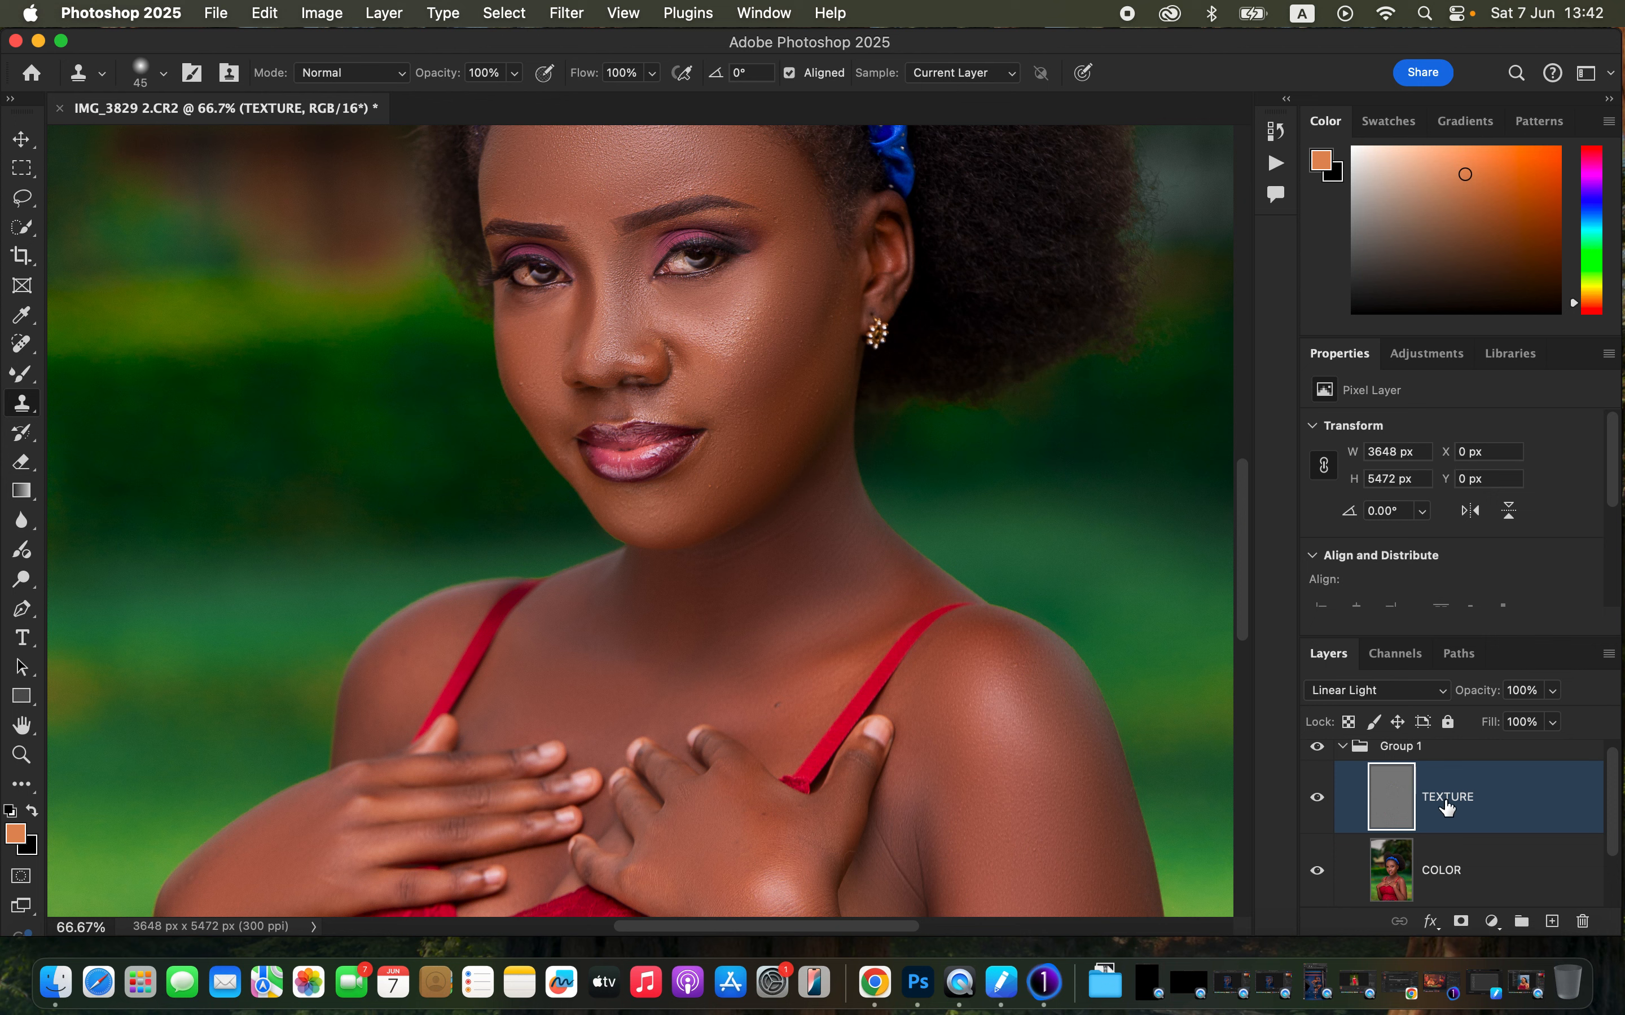
- Zoom in on the face to 200% and reduce the Clone Stamp brush size to 30
{"action": "key", "text": "super+plus"}
{"action": "key", "text": "super+plus"}
{"action": "scroll", "coordinate": [735, 376], "scroll_direction": "up", "scroll_amount": 8}
{"action": "key", "text": "bracketleft"}
{"action": "key", "text": "bracketleft"}
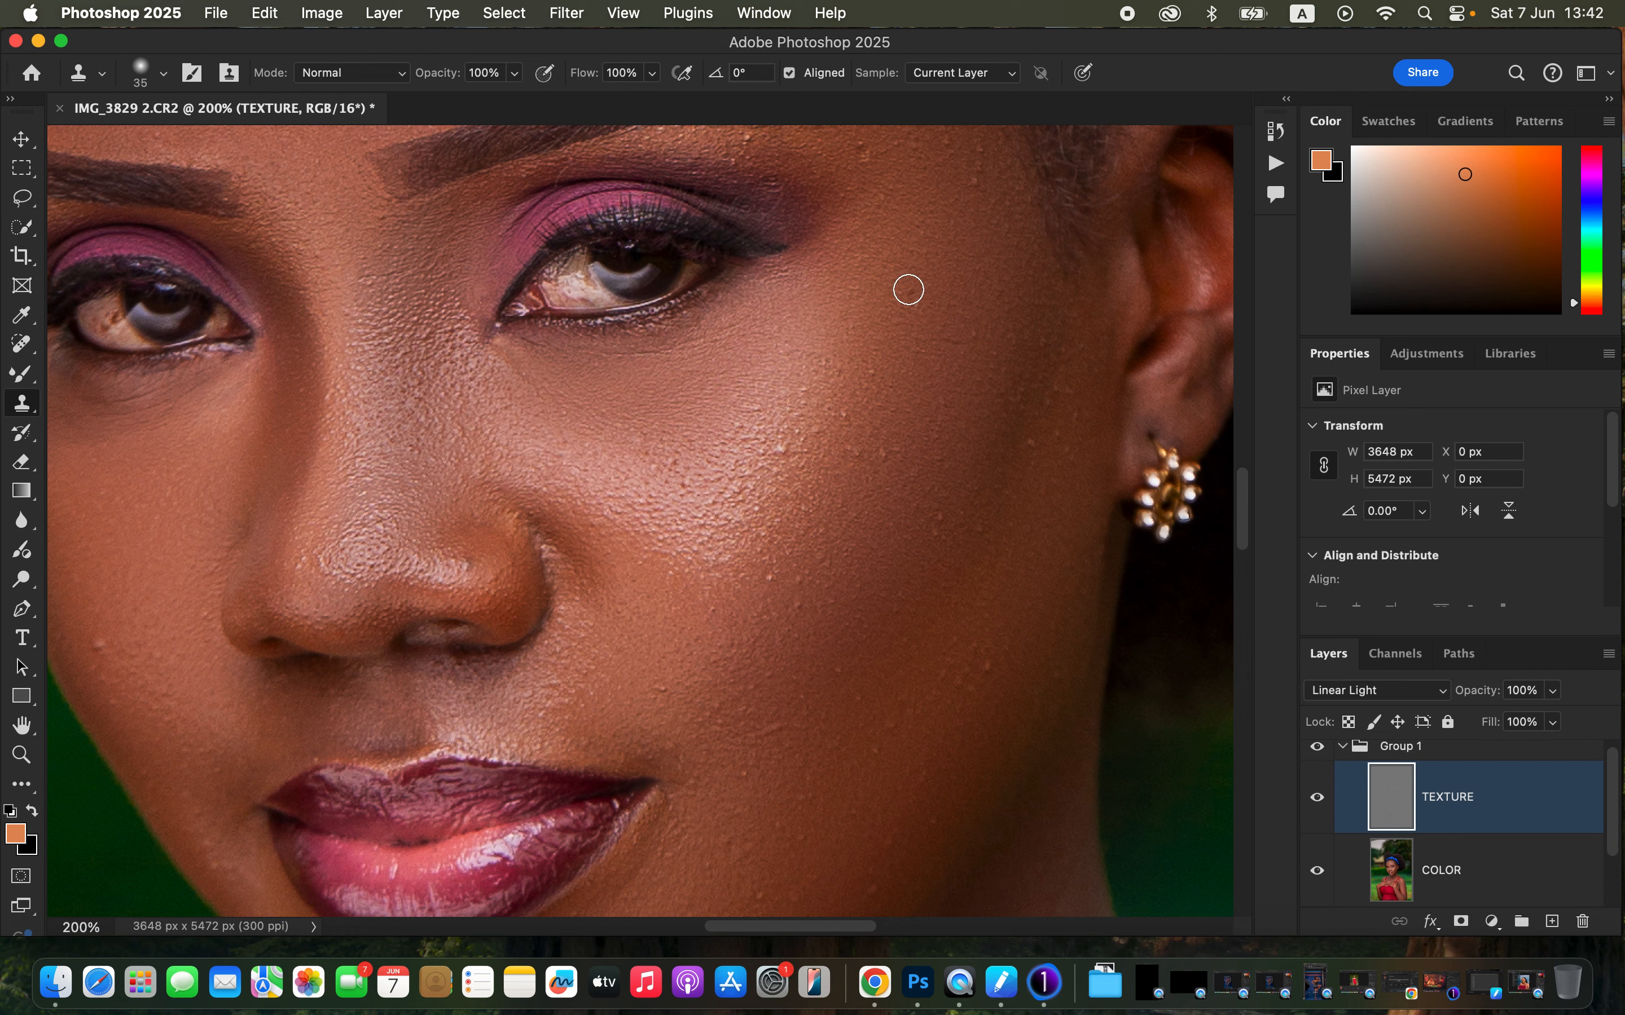
{"action": "key", "text": "bracketleft"}
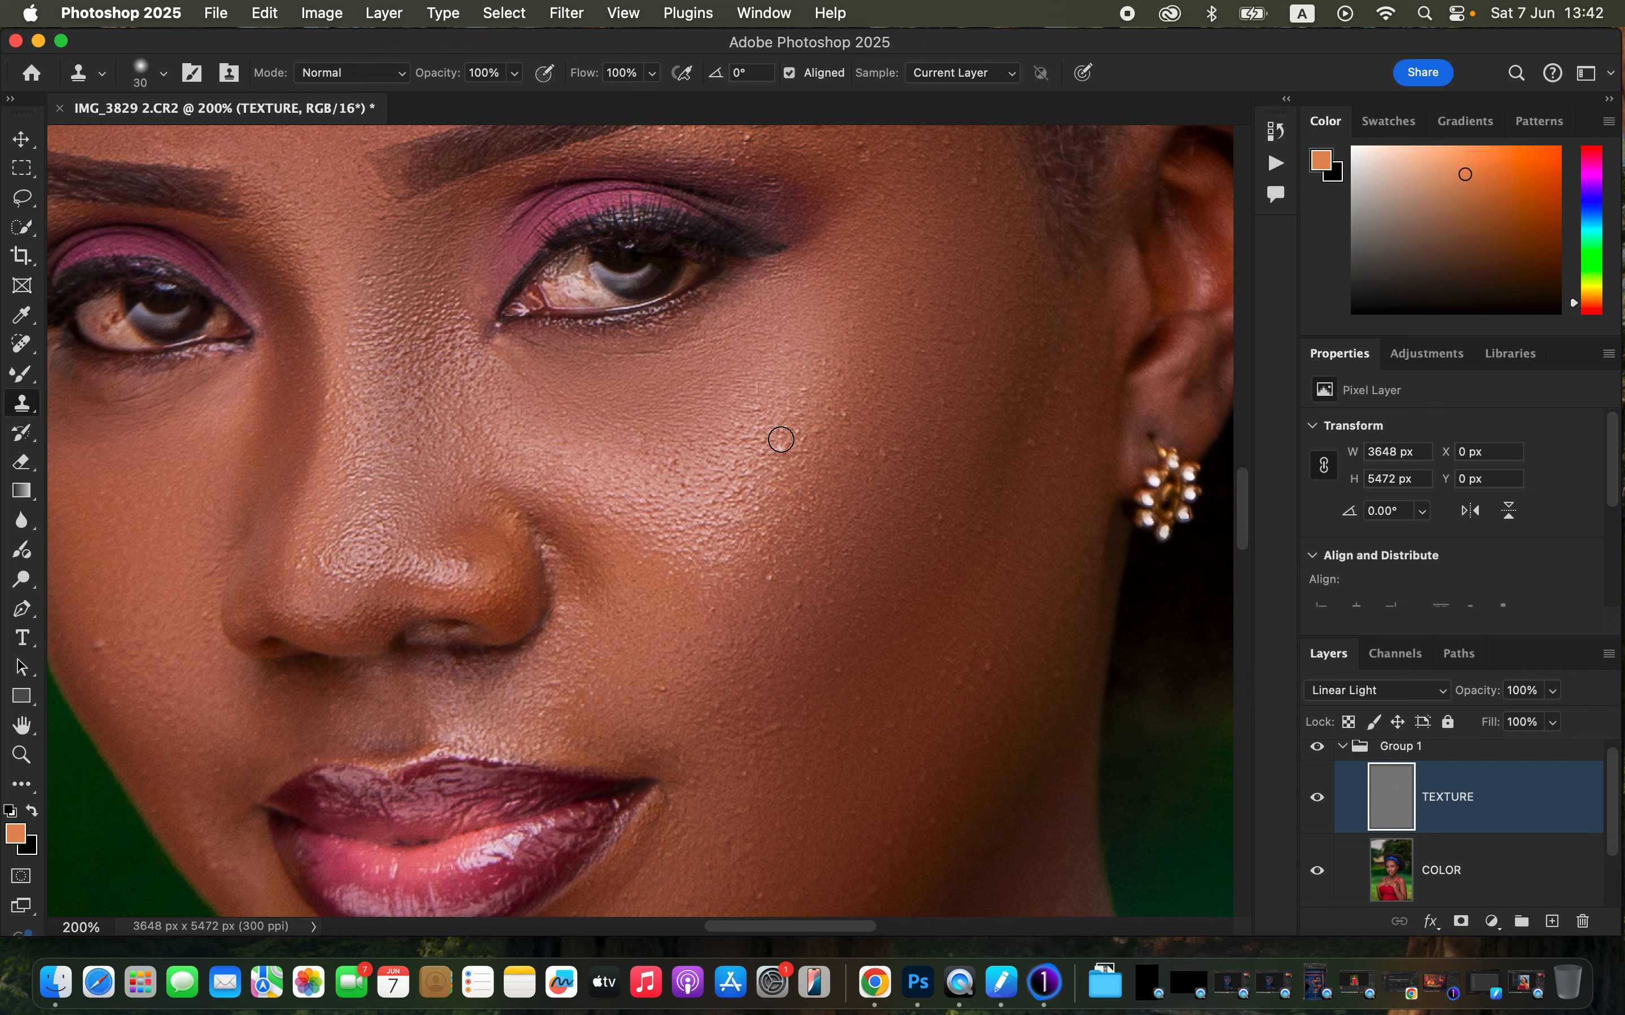
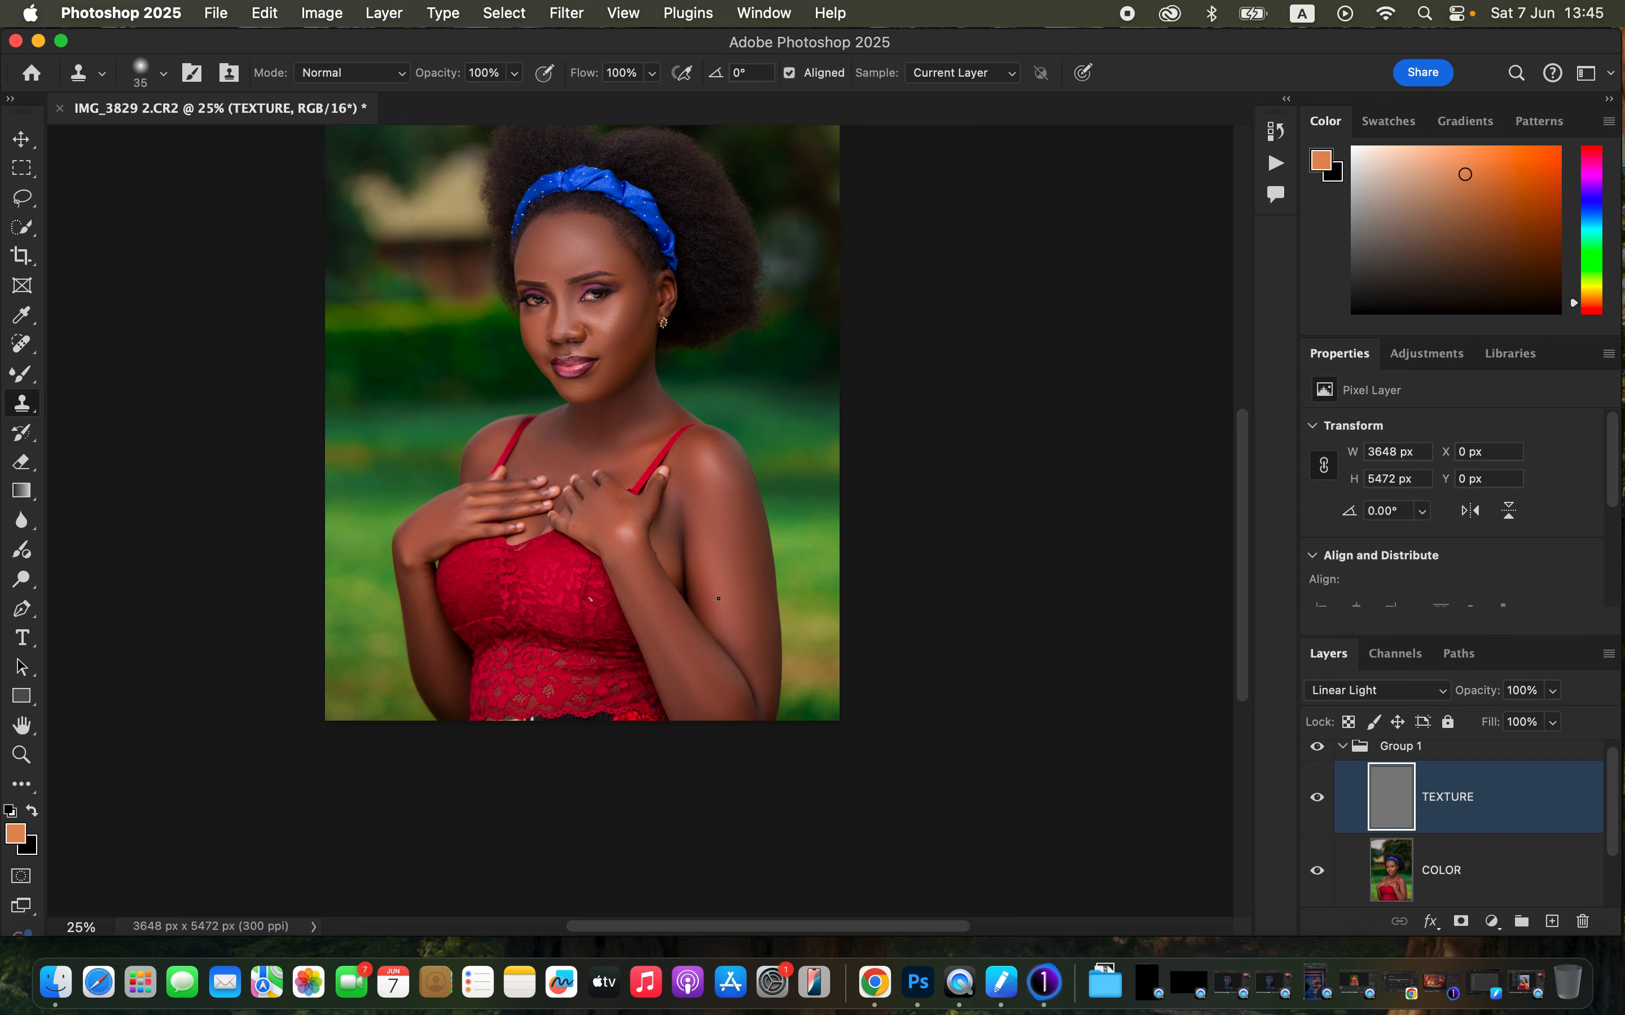
- Collapse the frequency separation group and stamp the visible layers into a new merged layer
{"action": "scroll", "coordinate": [734, 514], "scroll_direction": "up", "scroll_amount": 3}
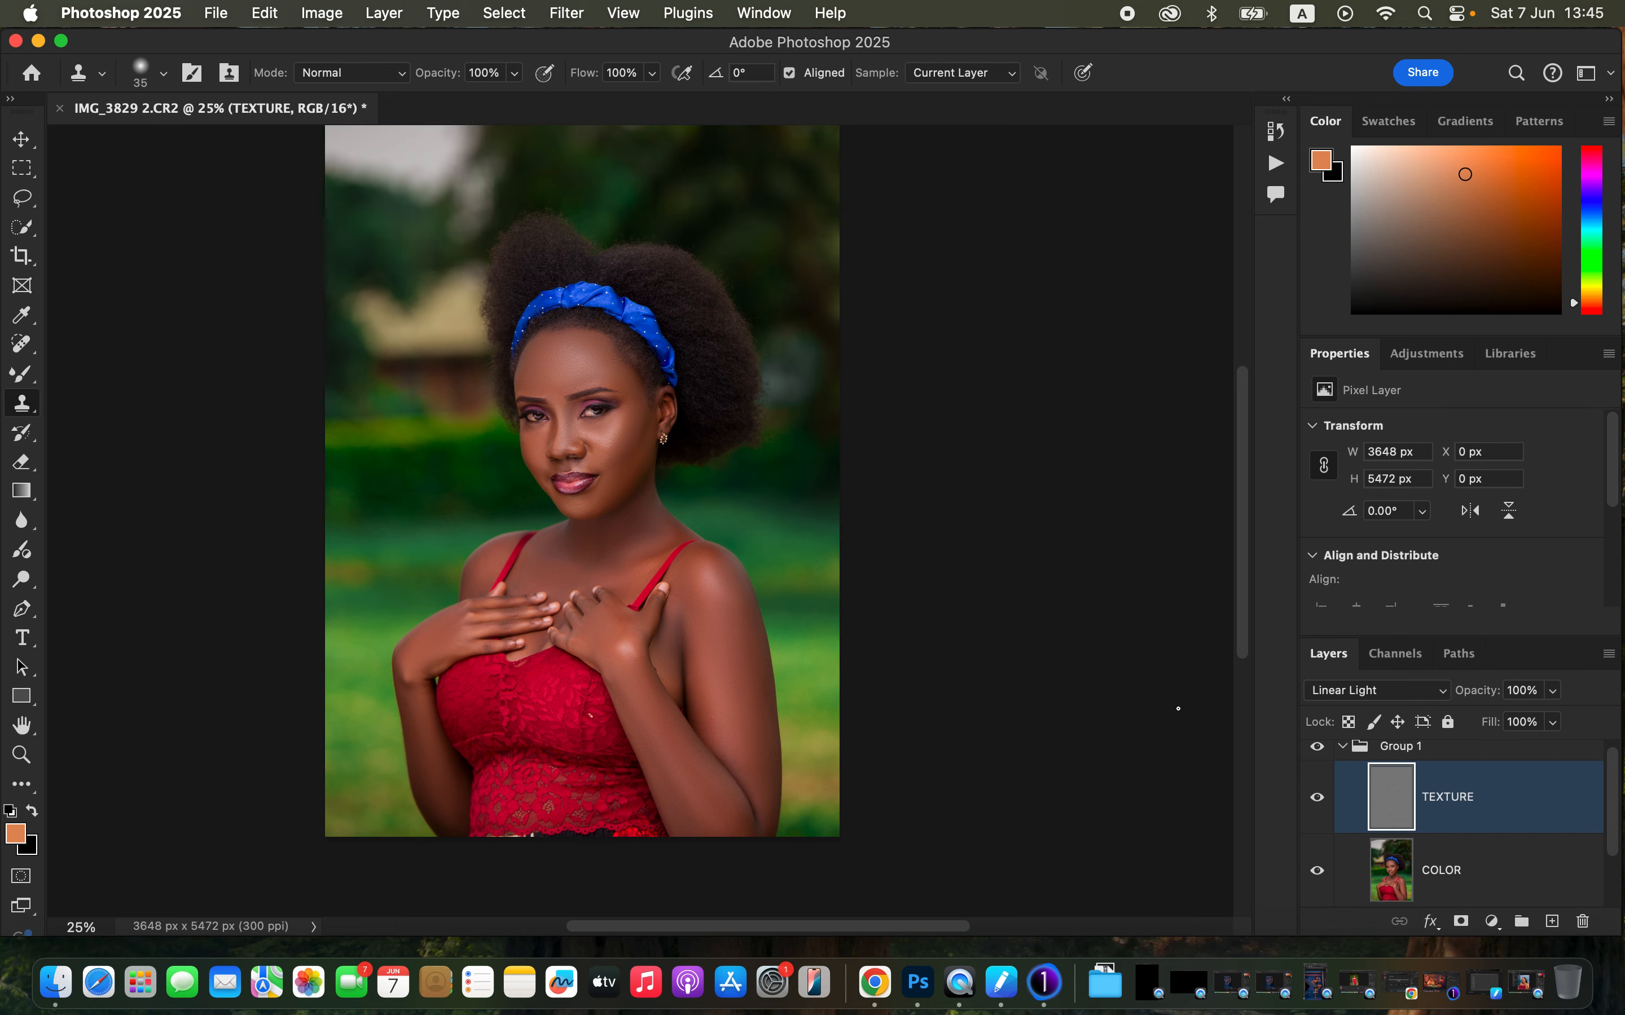
{"action": "left_click", "coordinate": [1317, 747]}
{"action": "left_click", "coordinate": [1317, 748]}
{"action": "left_click", "coordinate": [1318, 750]}
{"action": "left_click", "coordinate": [1317, 750]}
{"action": "left_click", "coordinate": [1343, 747]}
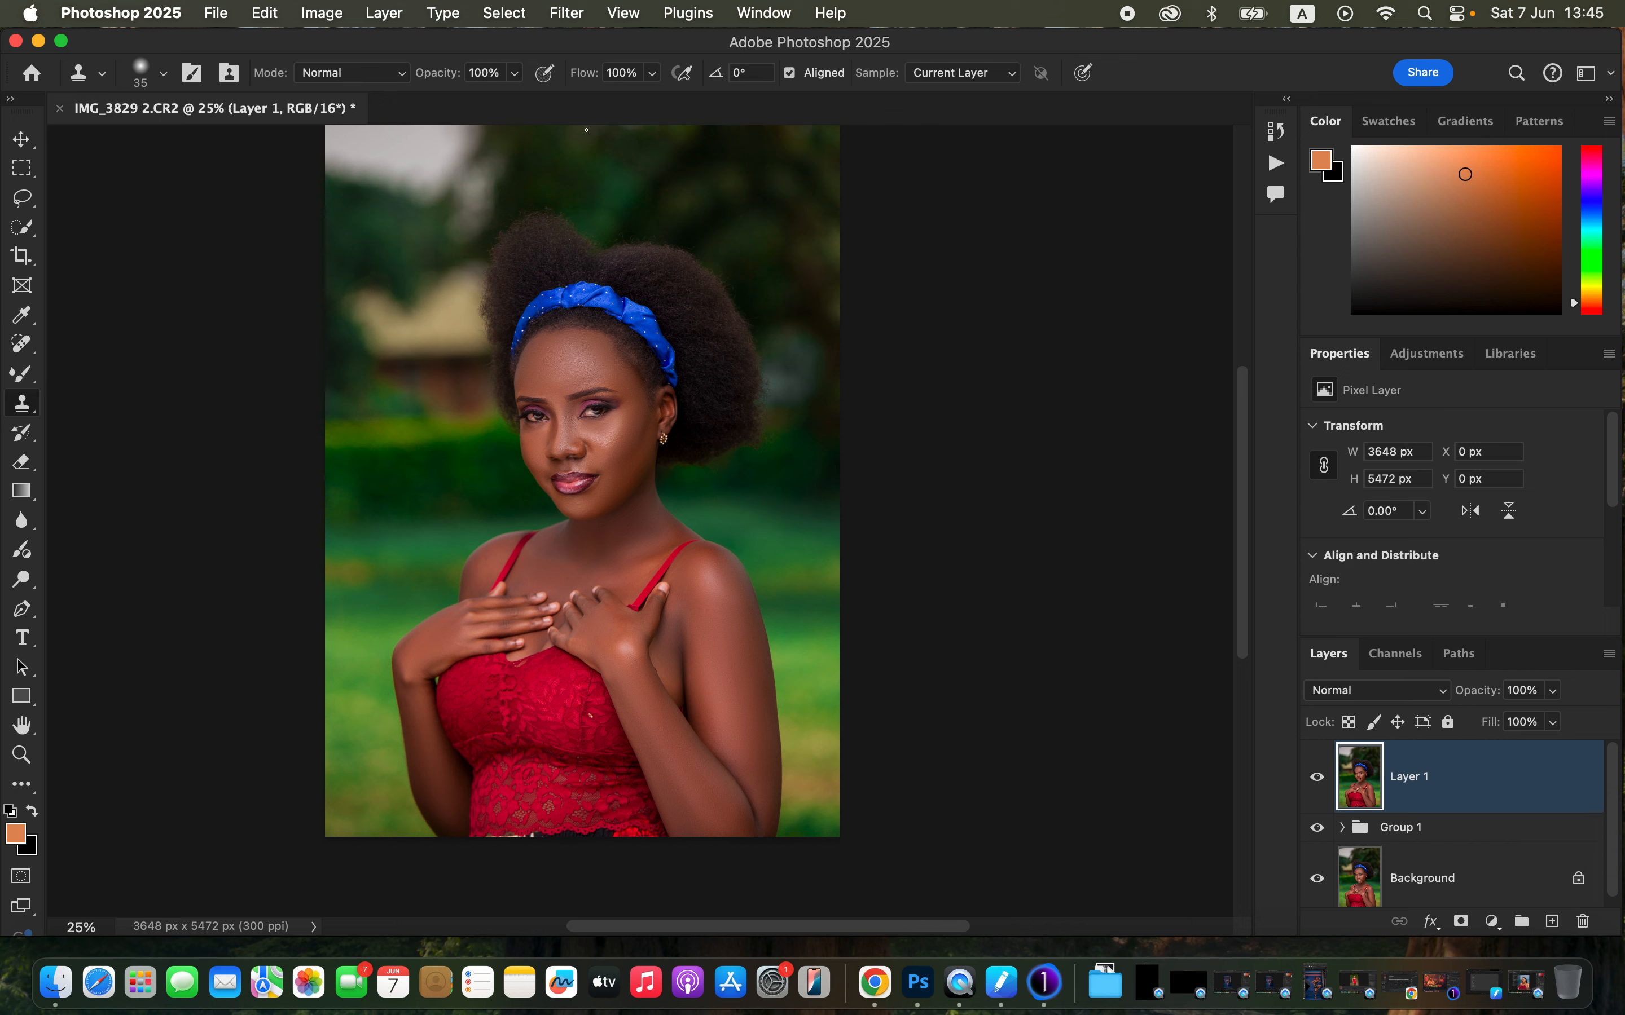
- Select the subject of the photo
{"action": "left_click", "coordinate": [500, 14]}
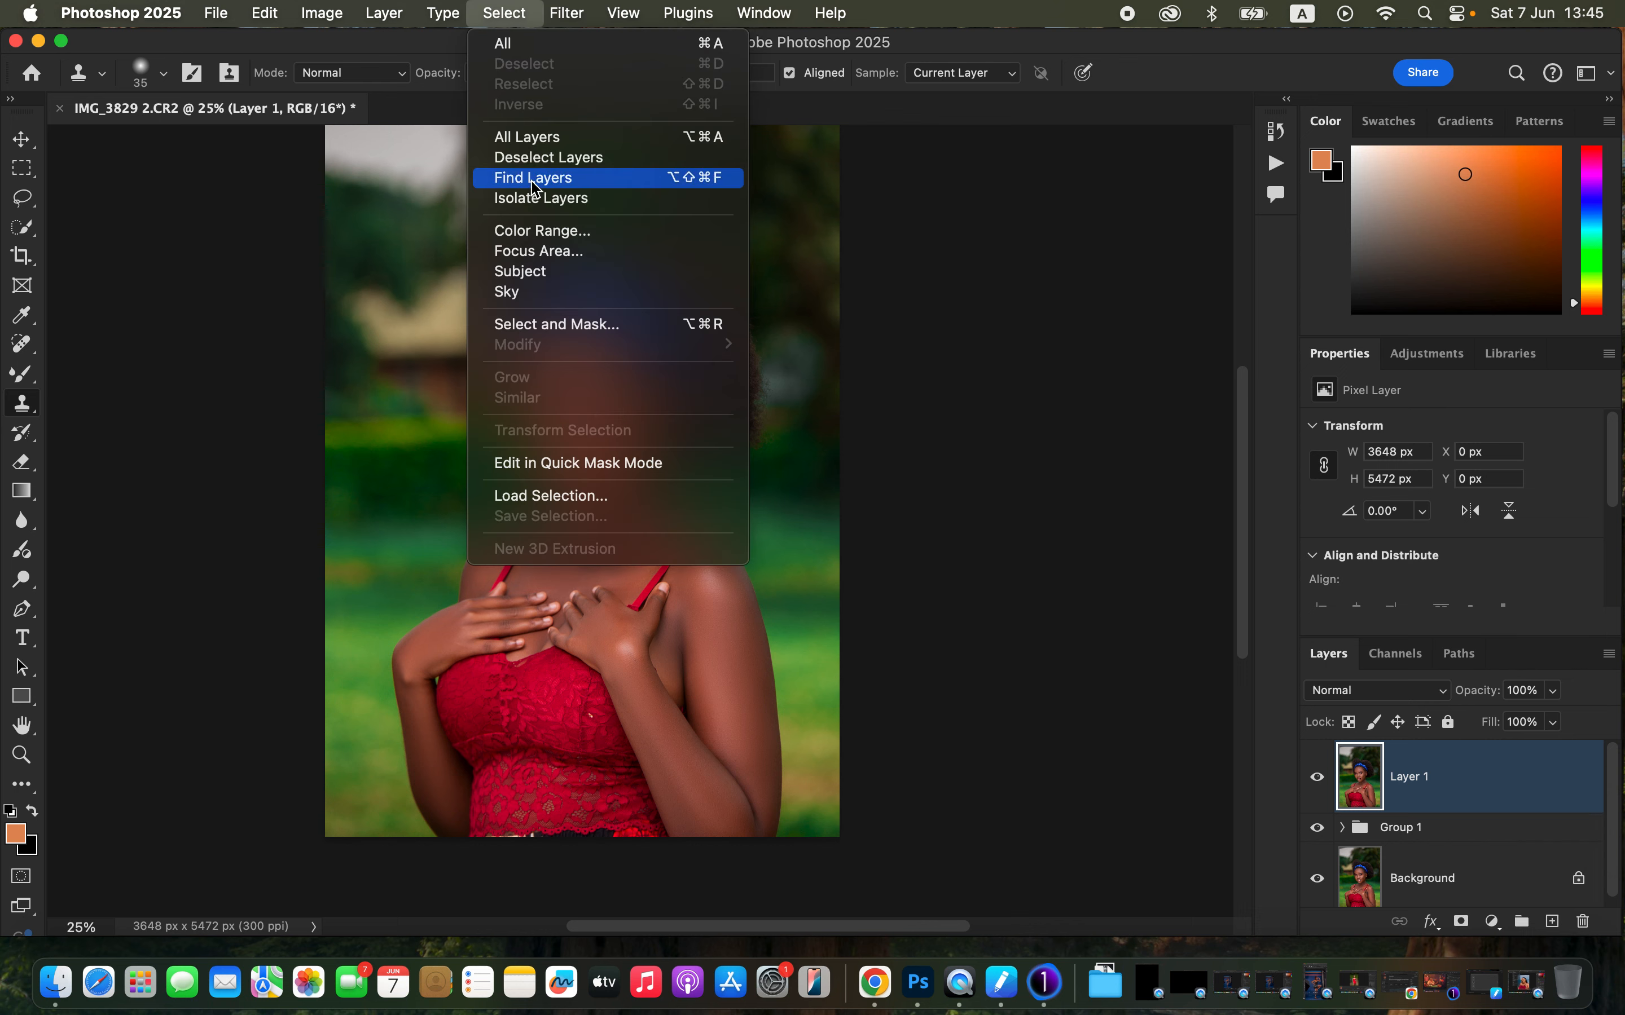
{"action": "left_click", "coordinate": [544, 273]}
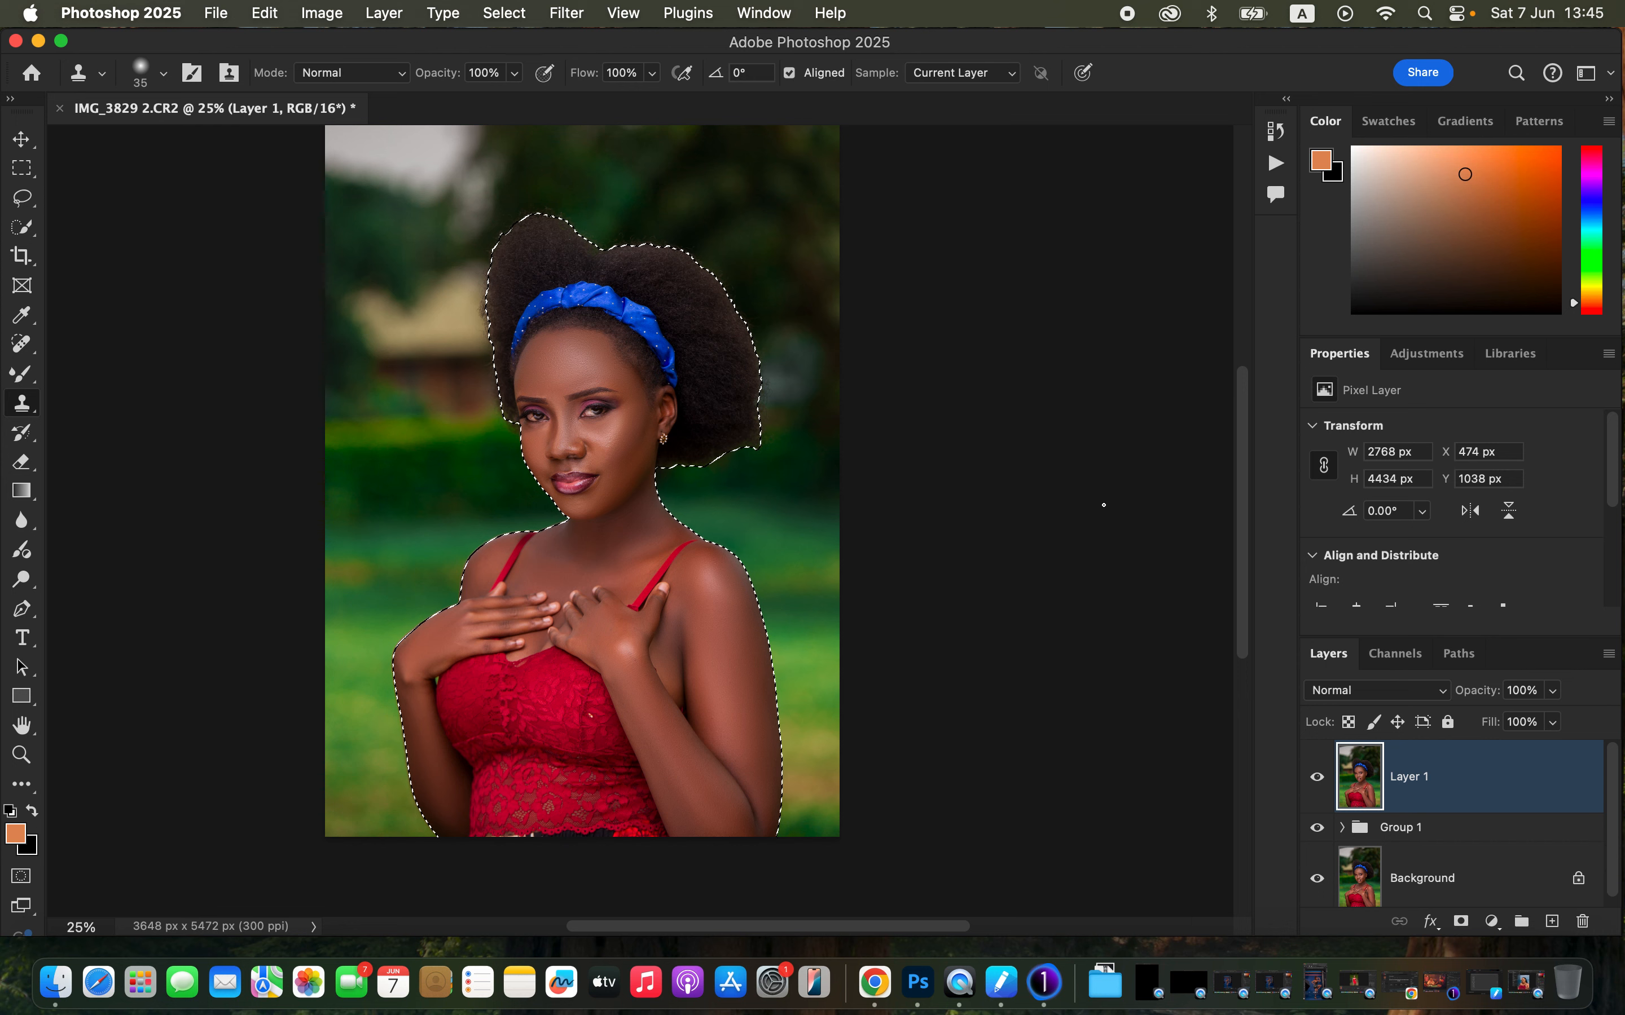
- Add a new empty layer and set its blend mode to Color
{"action": "left_click", "coordinate": [1551, 922]}
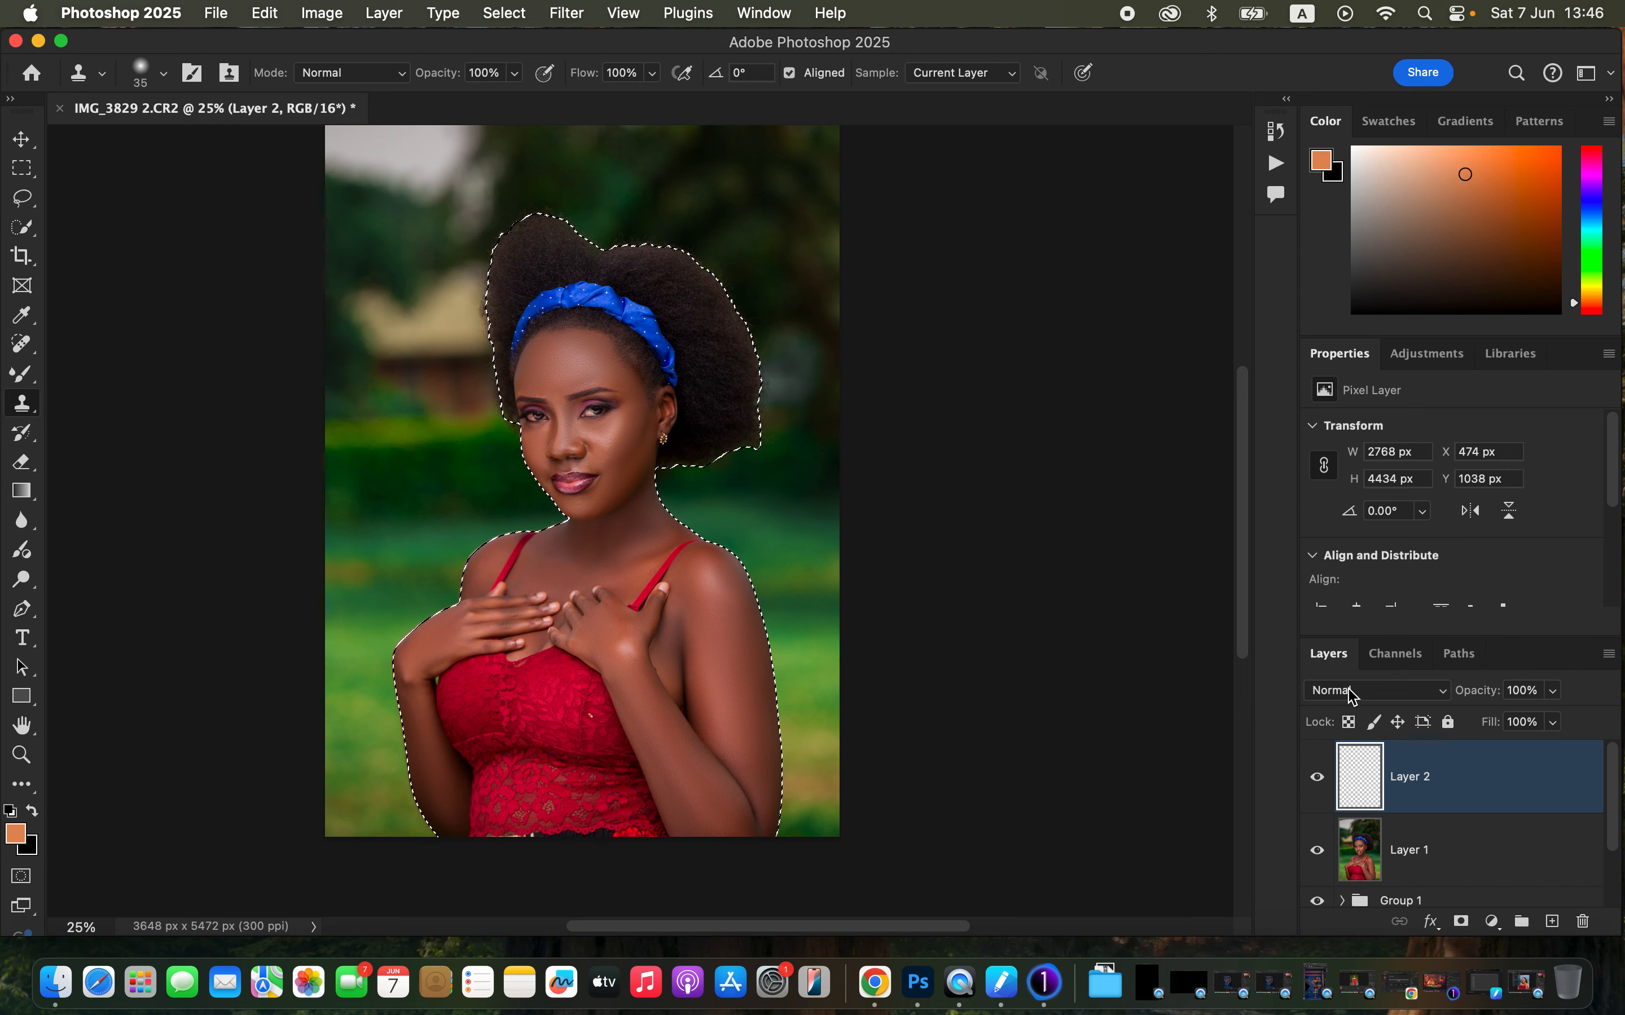
{"action": "left_click", "coordinate": [1353, 692]}
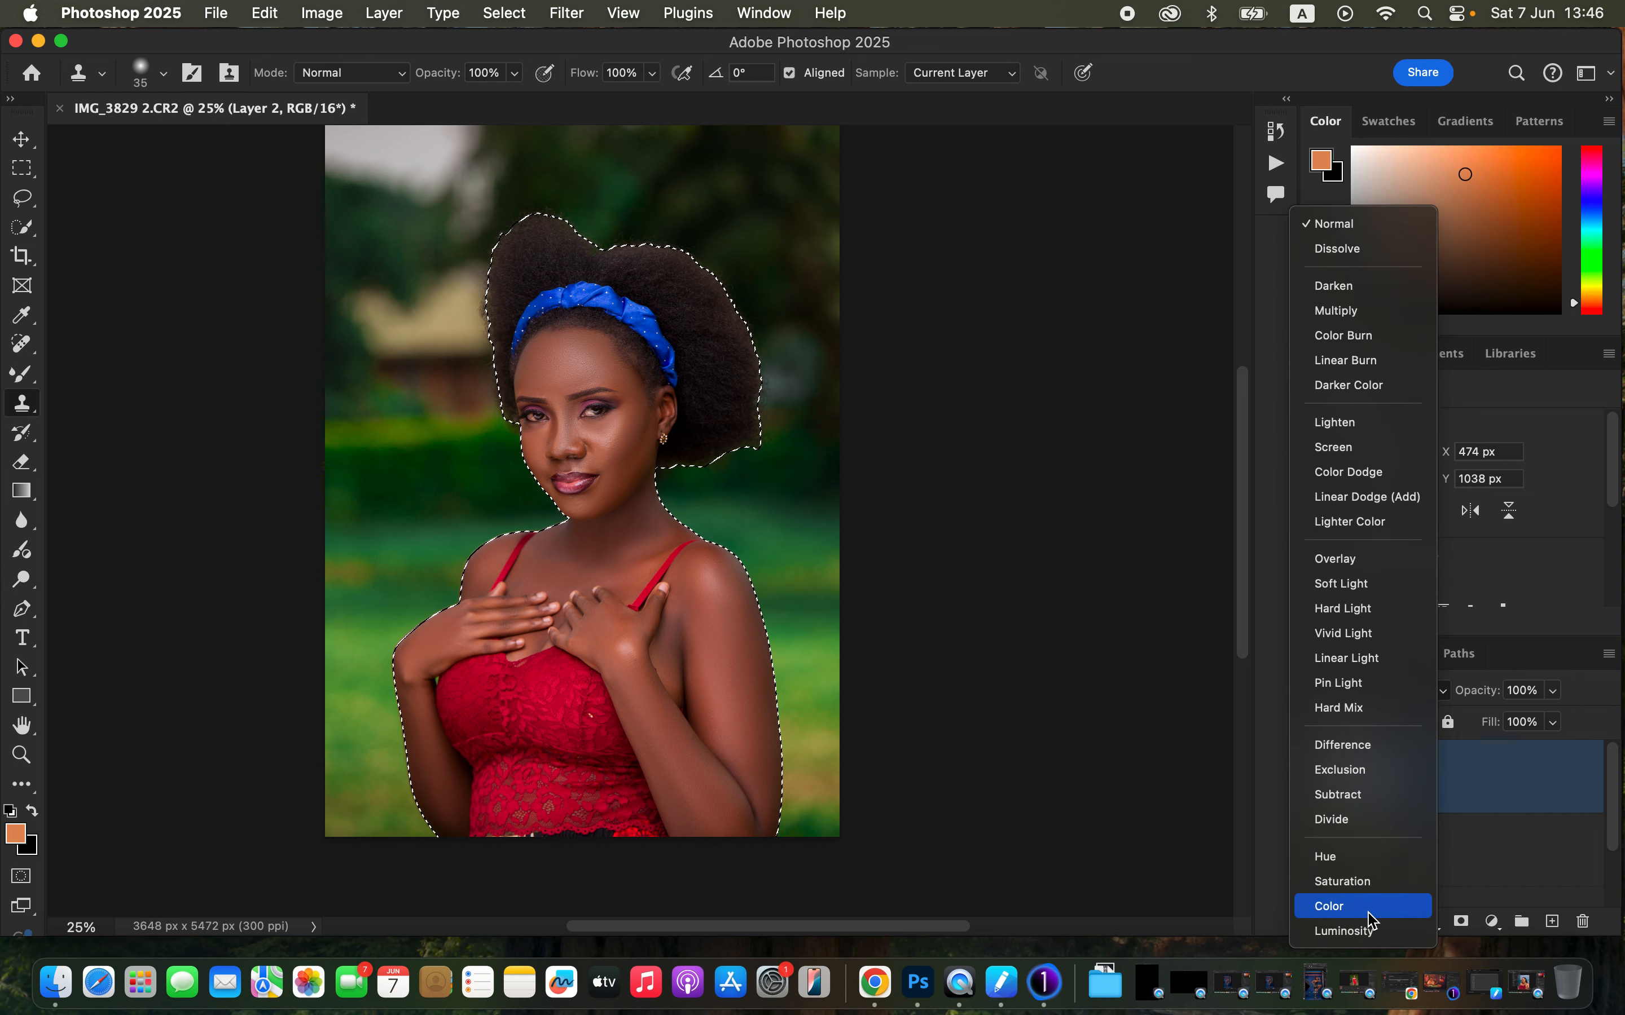
{"action": "left_click", "coordinate": [1374, 921]}
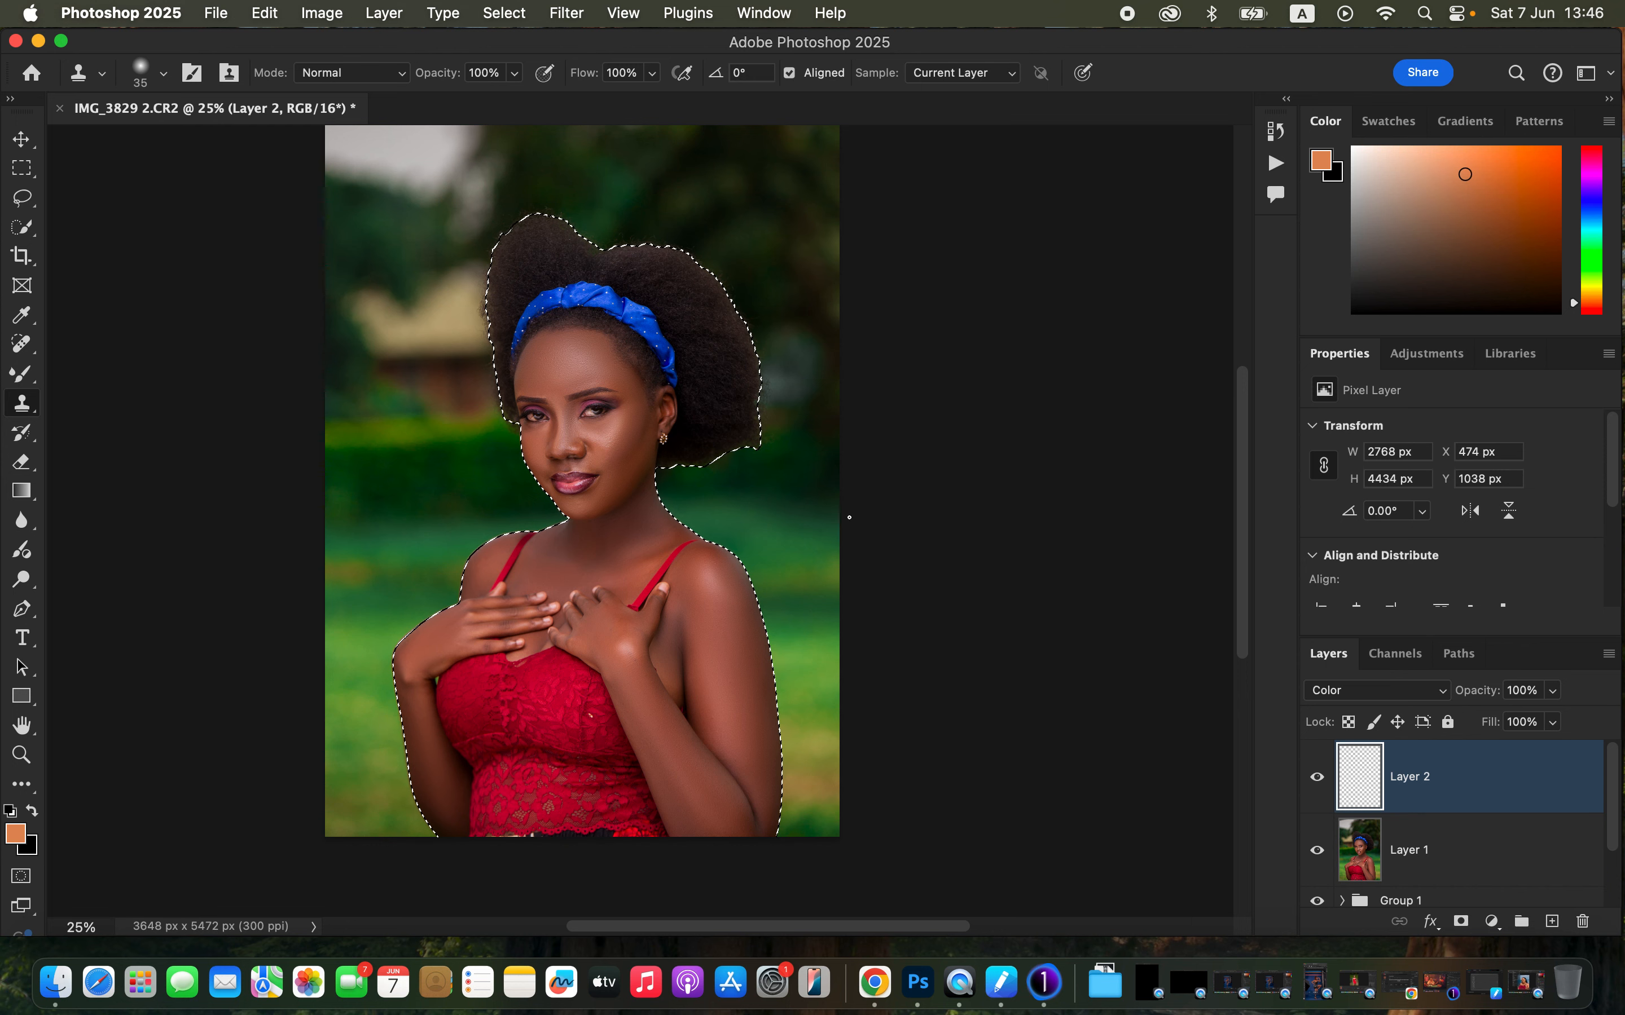
- Switch to the Brush tool and choose the Soft Round brush with 0% hardness
{"action": "left_click", "coordinate": [28, 380]}
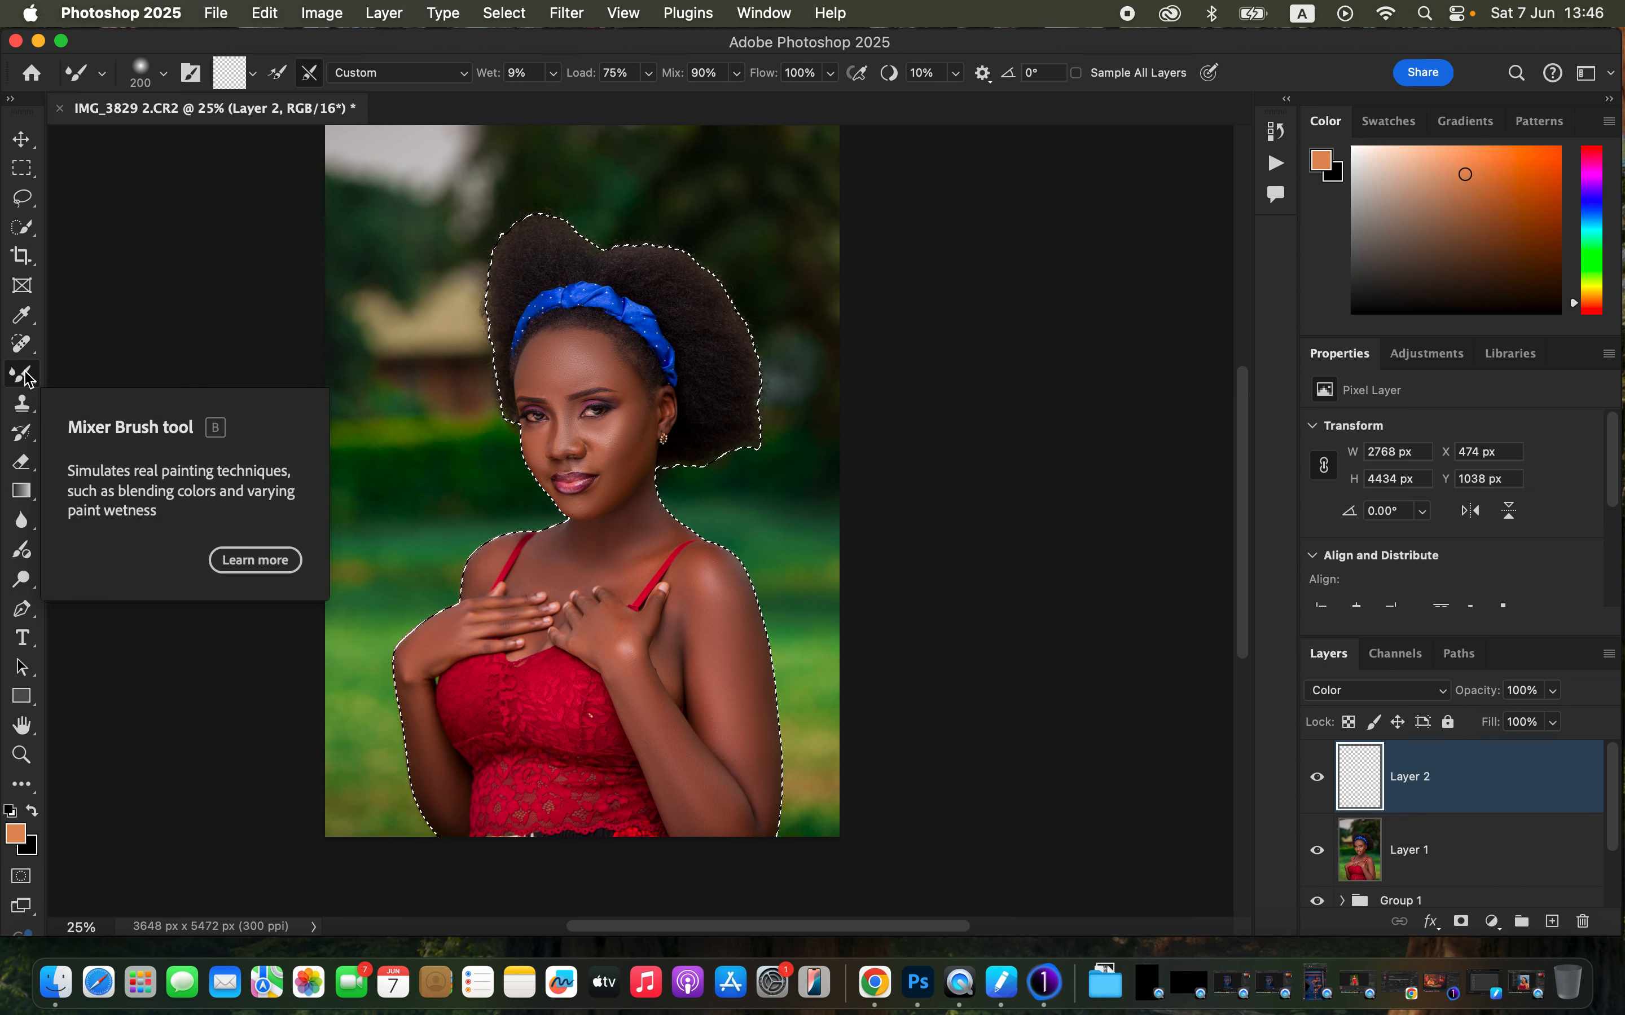
{"action": "left_click", "coordinate": [28, 380]}
{"action": "left_click", "coordinate": [116, 371]}
{"action": "left_click", "coordinate": [163, 73]}
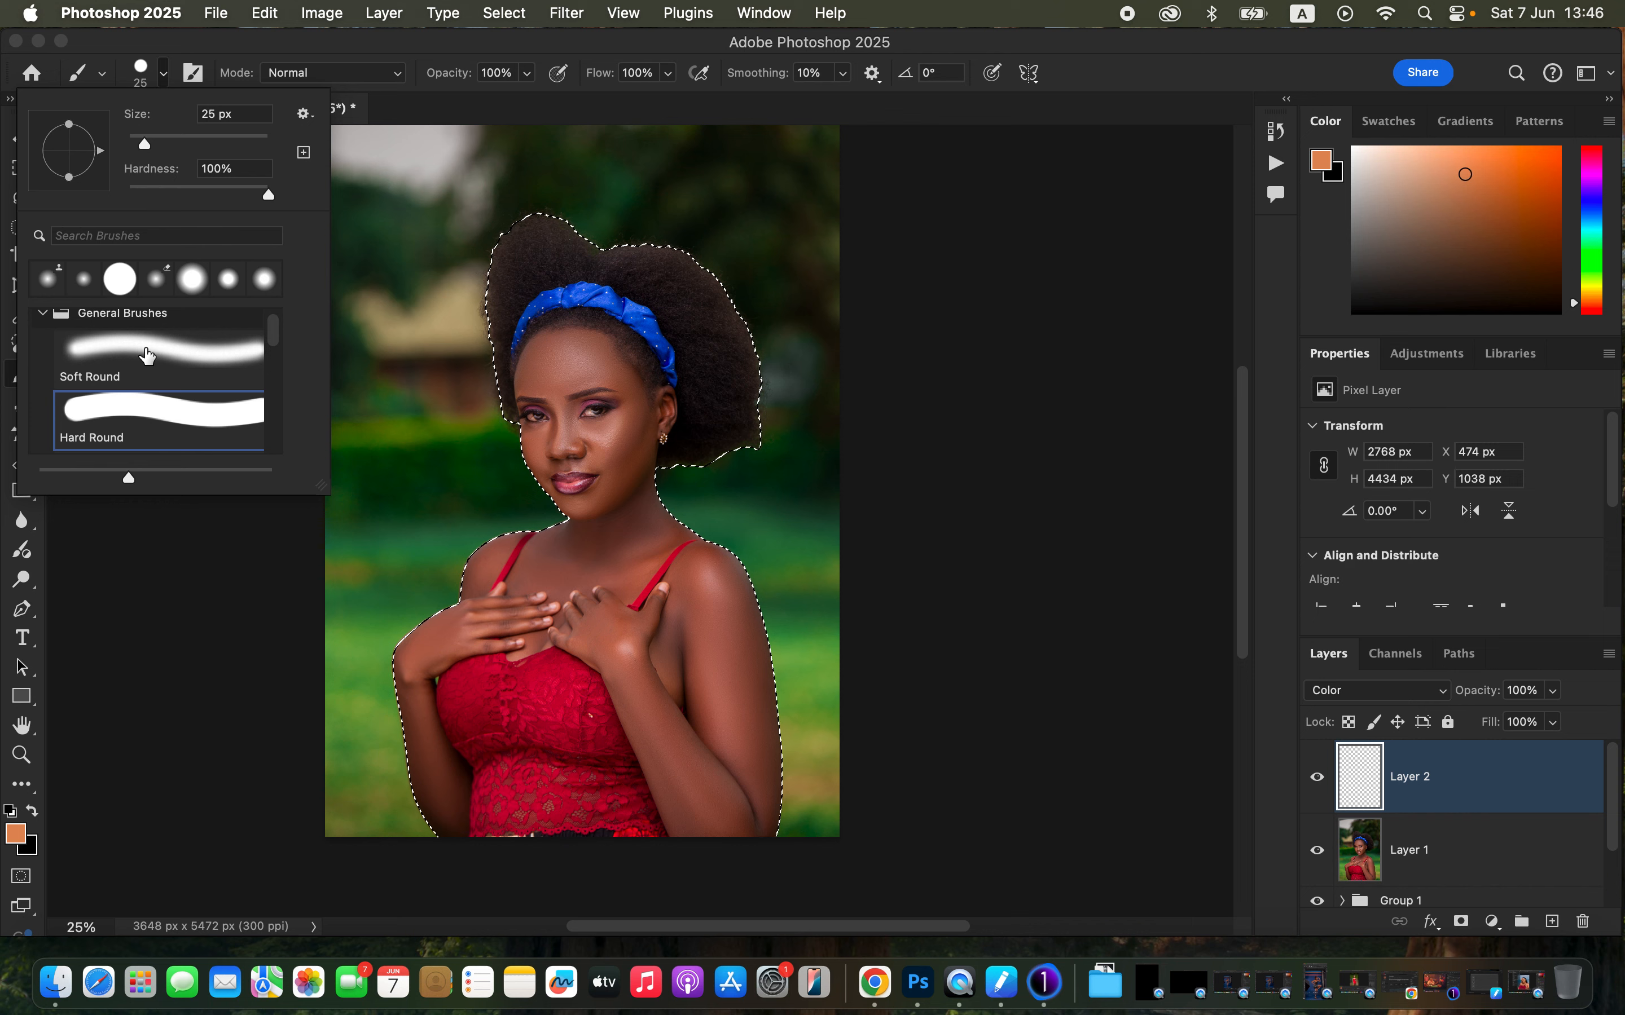
{"action": "left_click", "coordinate": [146, 350]}
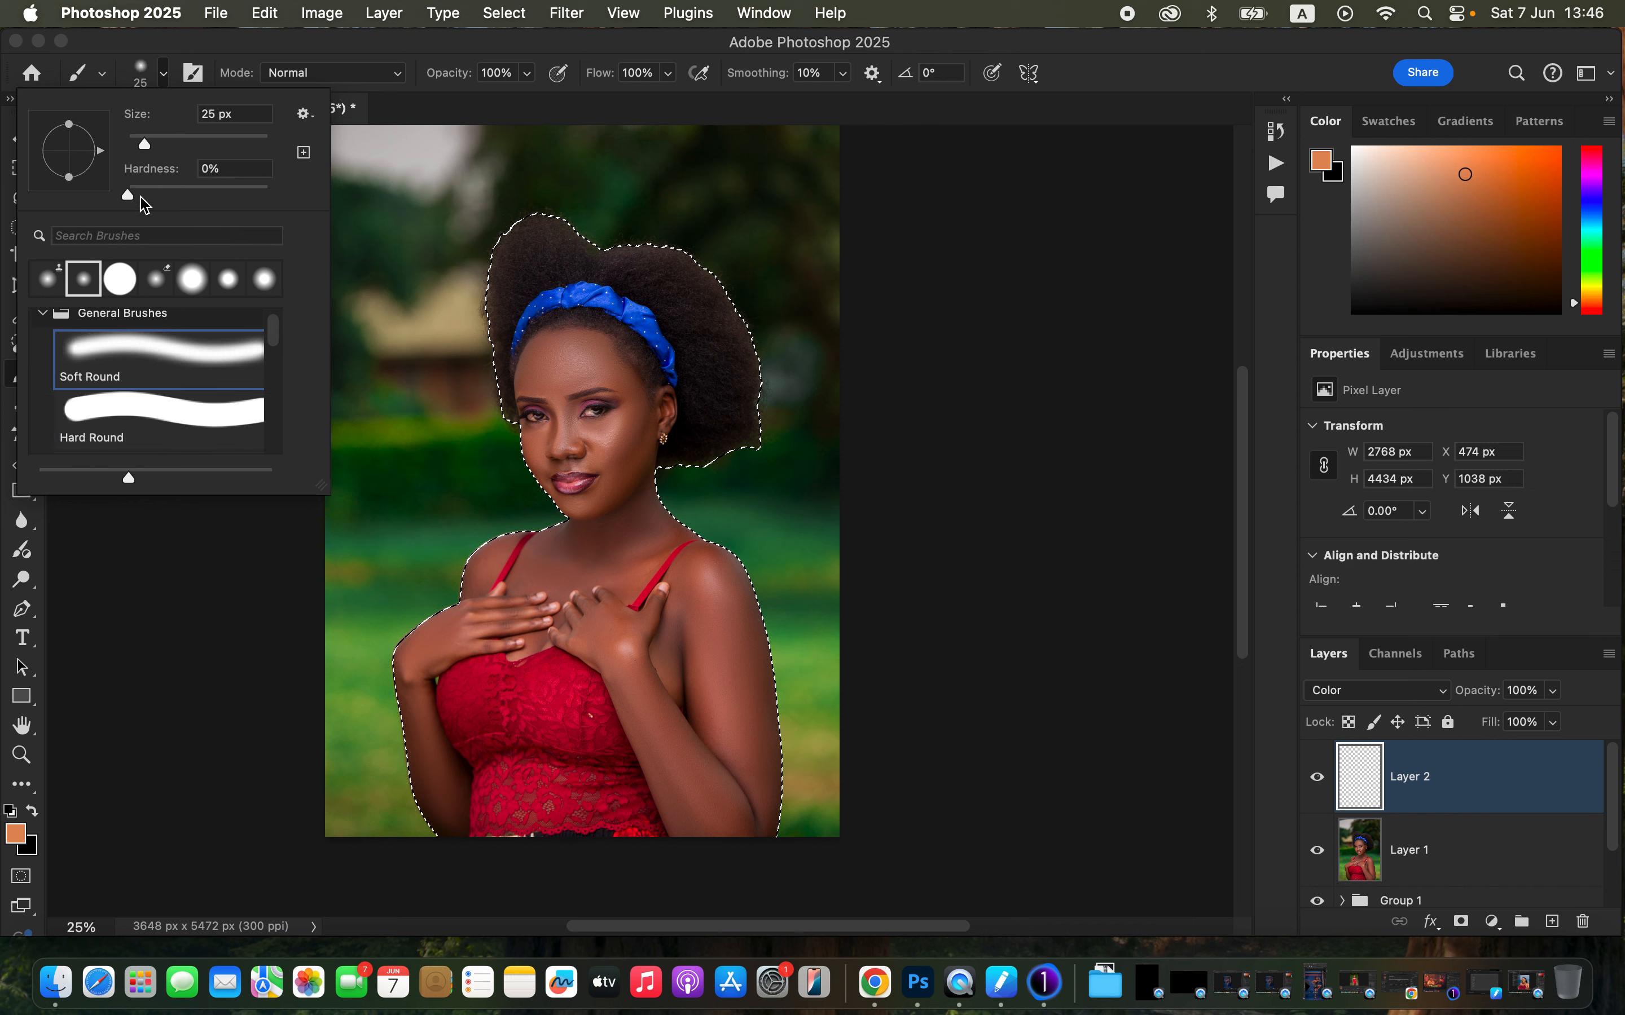
{"action": "left_click", "coordinate": [299, 60]}
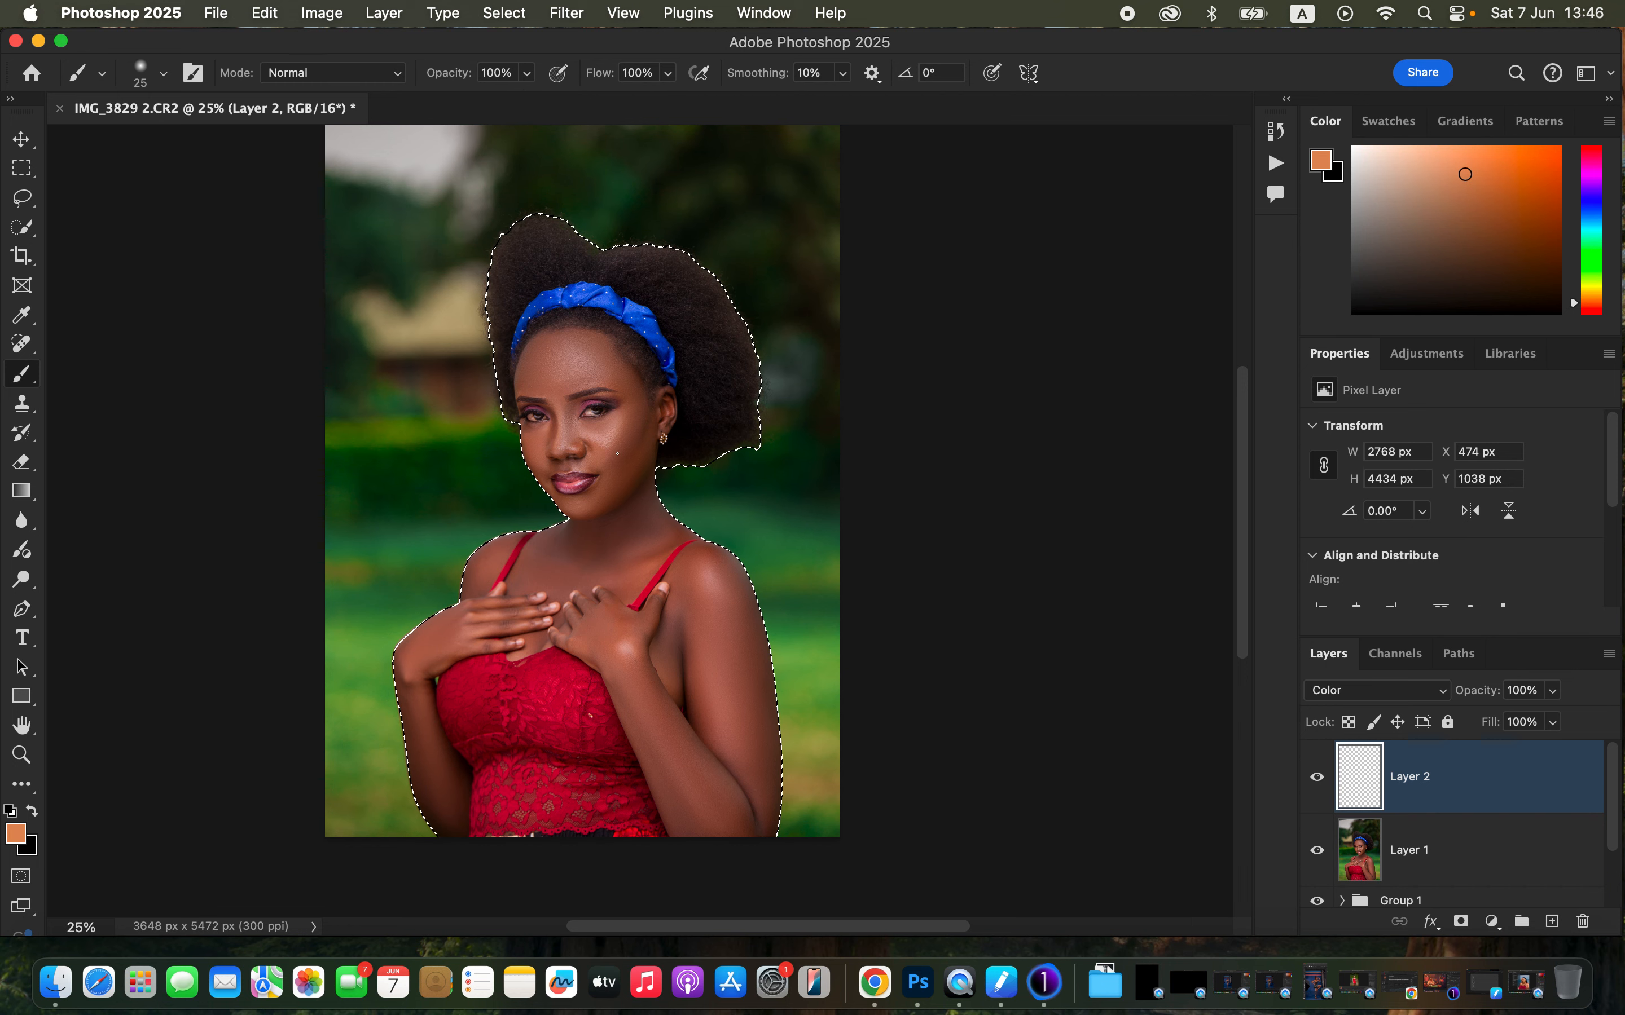
- Zoom in on the face, enlarge the brush to 90 px and sample a skin tone from the cheek
{"action": "scroll", "coordinate": [617, 454], "scroll_direction": "up", "scroll_amount": 5}
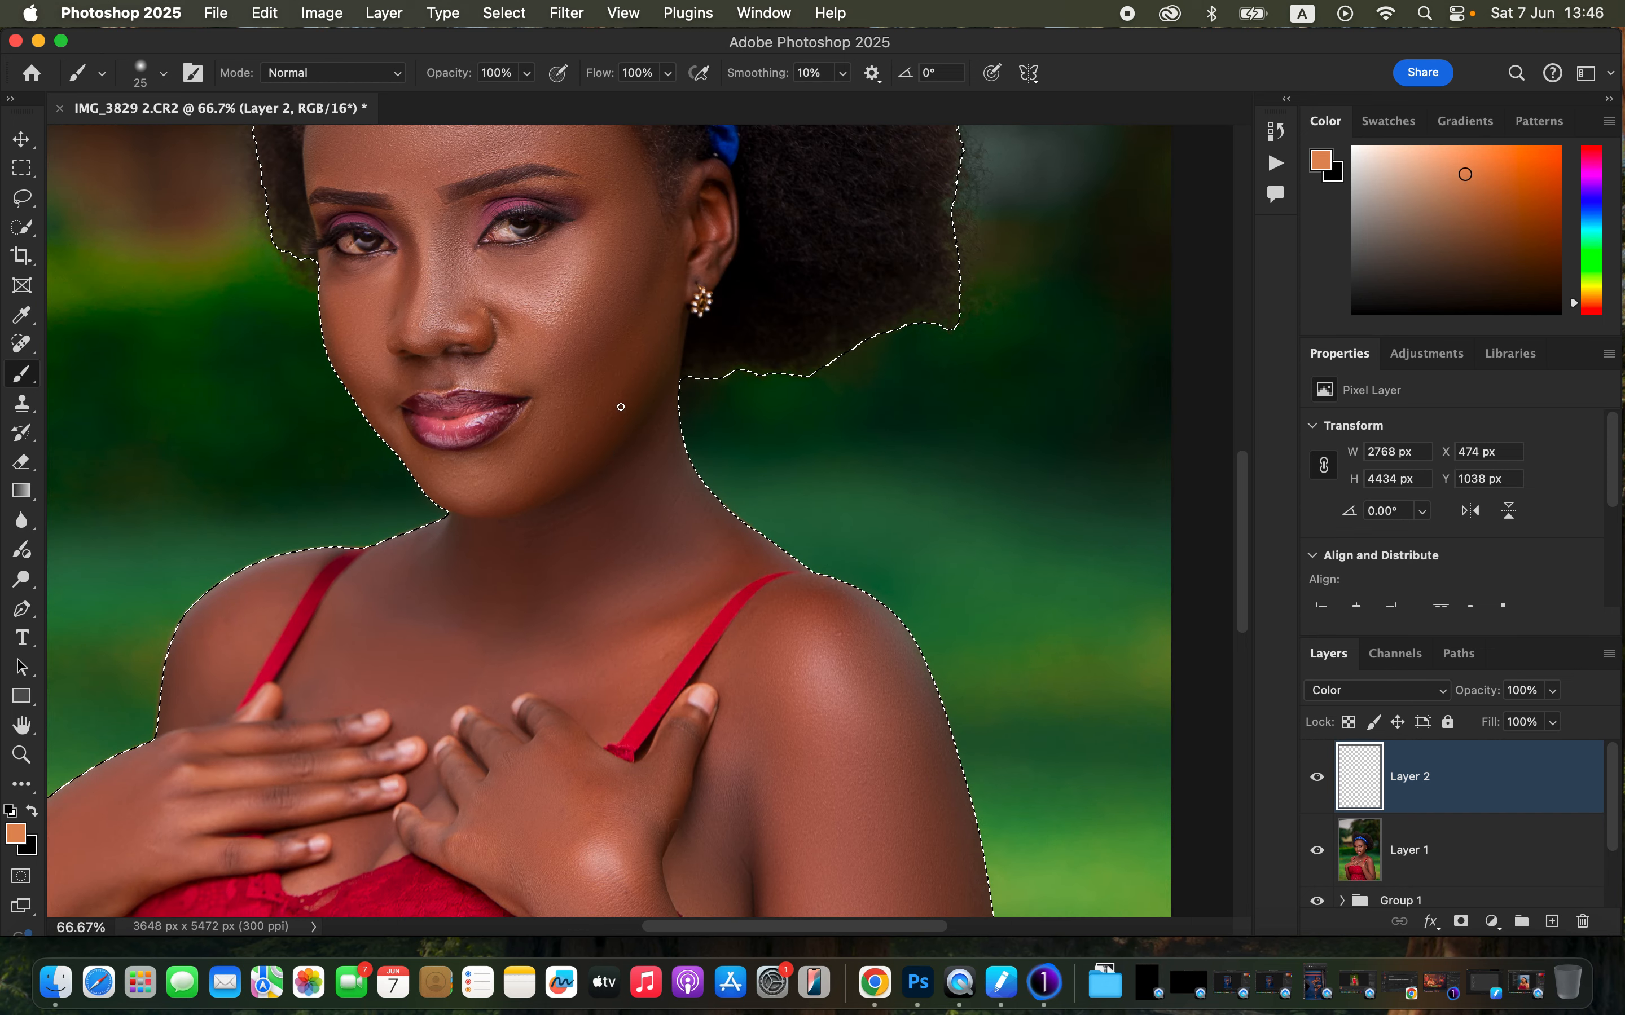
{"action": "key", "text": "bracketright"}
{"action": "key", "text": "bracketright"}
{"action": "key", "text": "bracketright"}
{"action": "key", "text": "bracketright"}
{"action": "key", "text": "bracketright"}
{"action": "key", "text": "bracketright"}
{"action": "key", "text": "bracketright"}
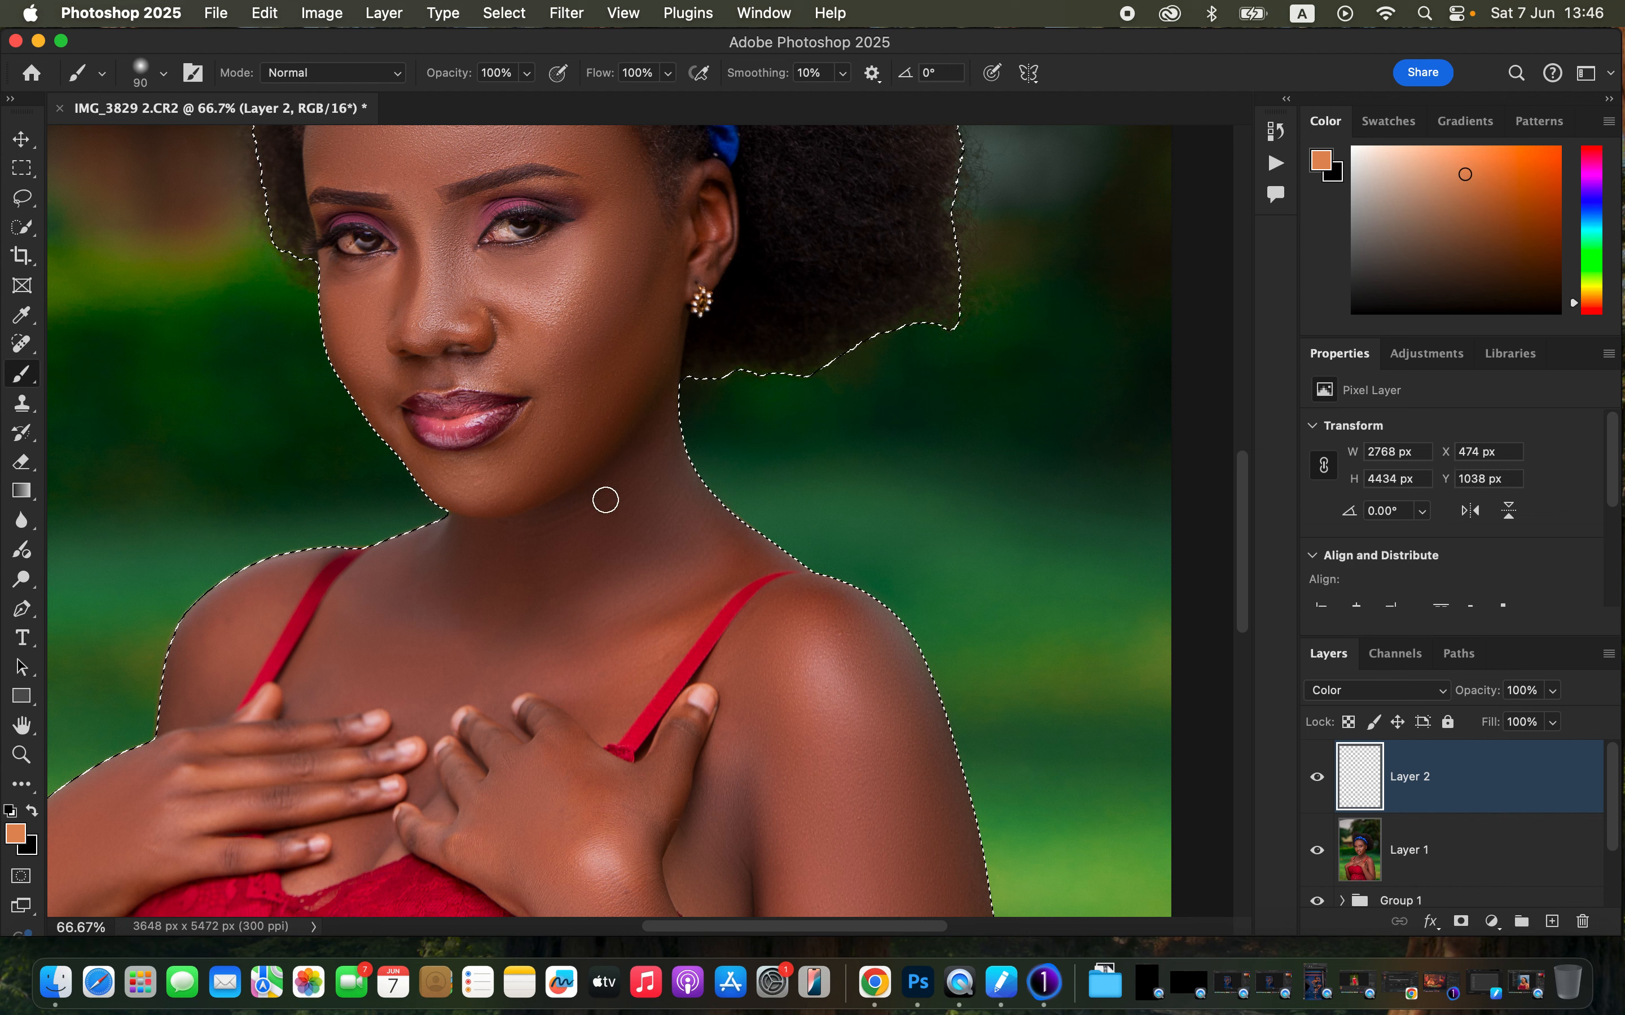
{"action": "left_click", "coordinate": [608, 353], "text": "alt"}
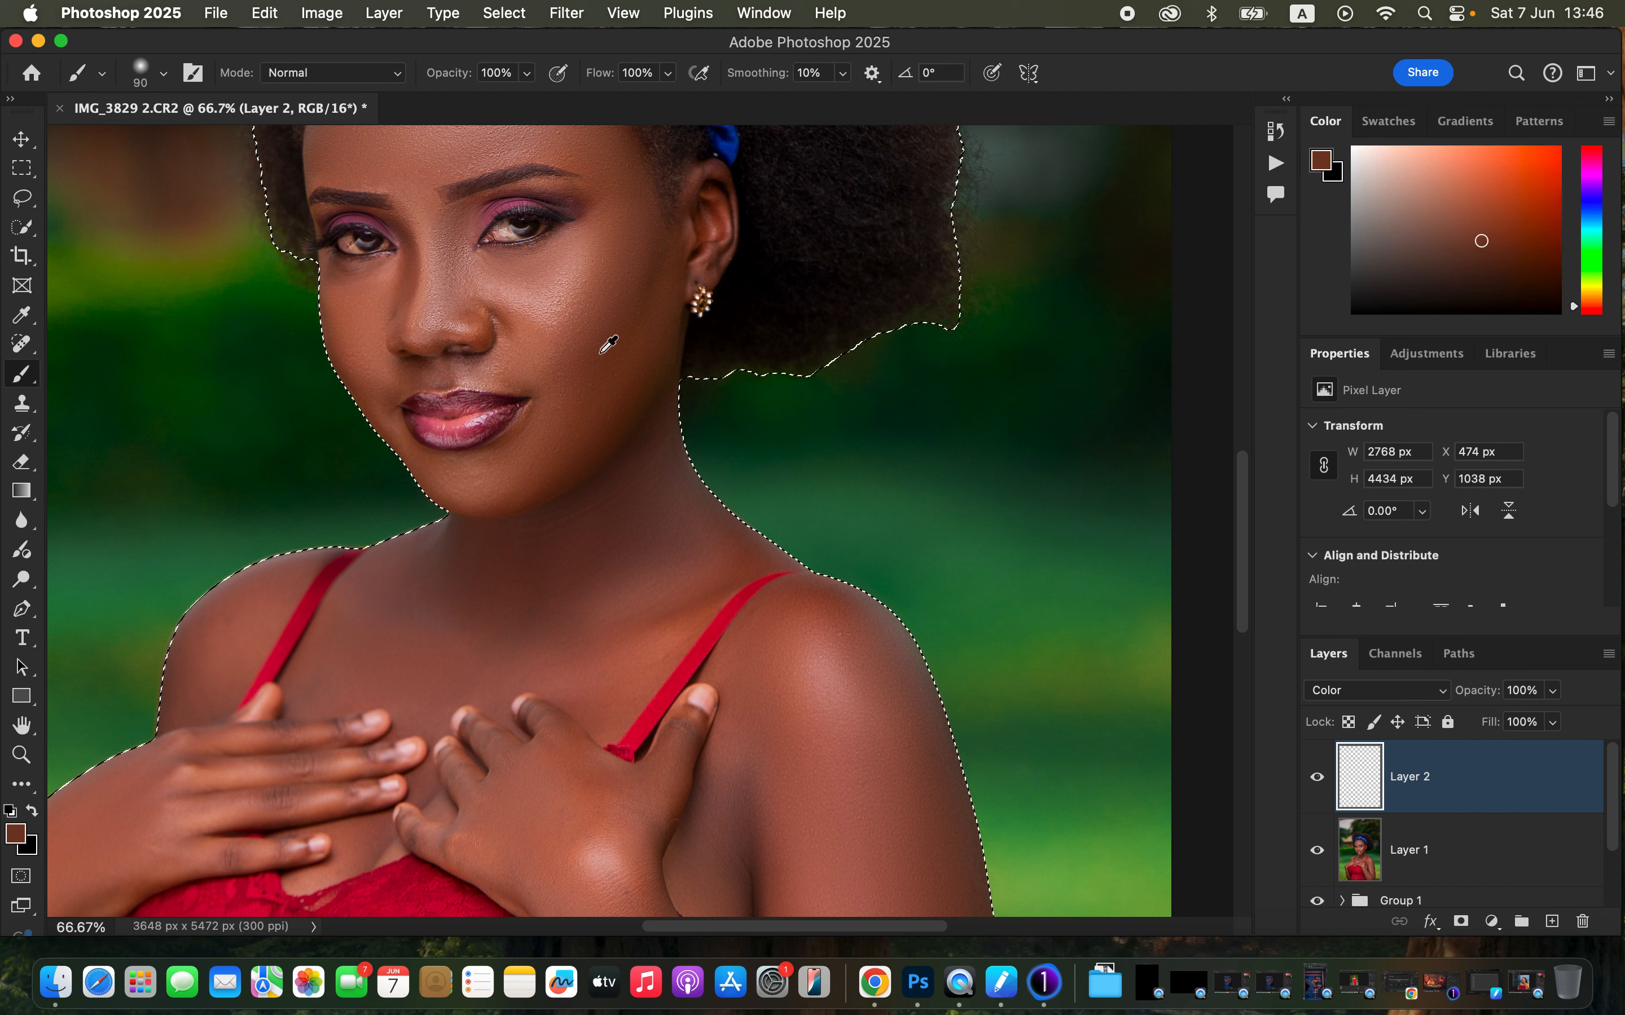
{"action": "left_click", "coordinate": [653, 317], "text": "alt"}
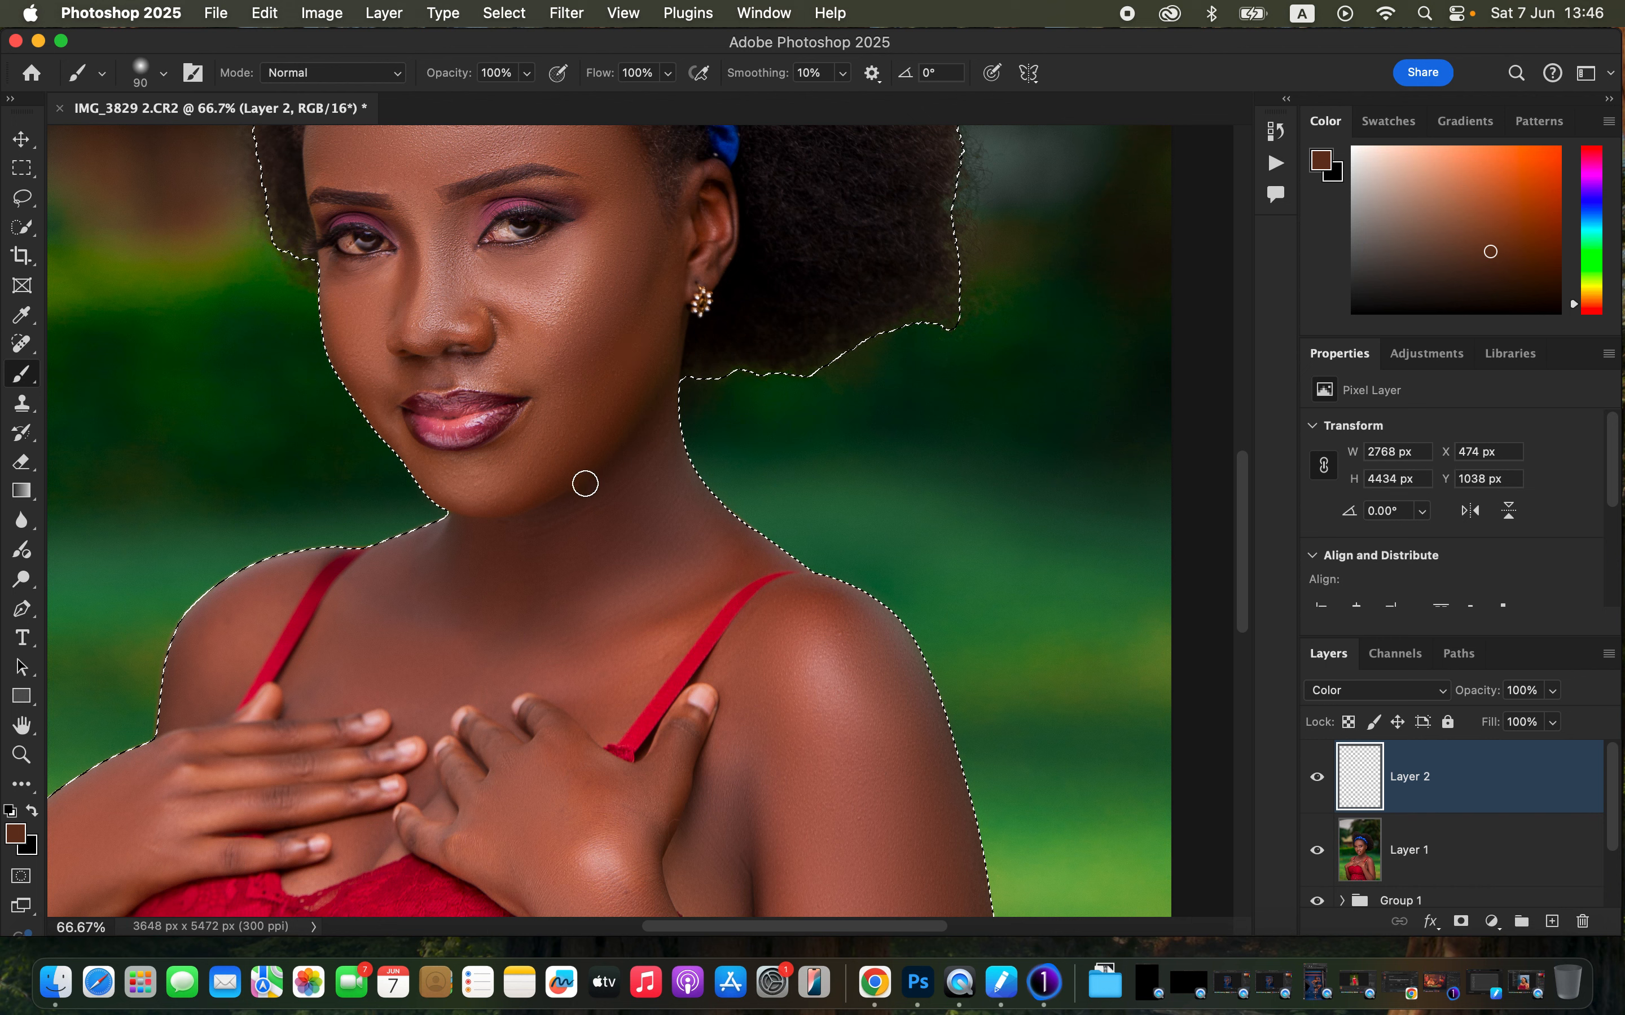
- Paint the sampled skin colour over the cheek and chin area
{"action": "left_click", "coordinate": [579, 432], "text": "alt"}
{"action": "left_click_drag", "start_coordinate": [578, 432], "coordinate": [591, 386]}
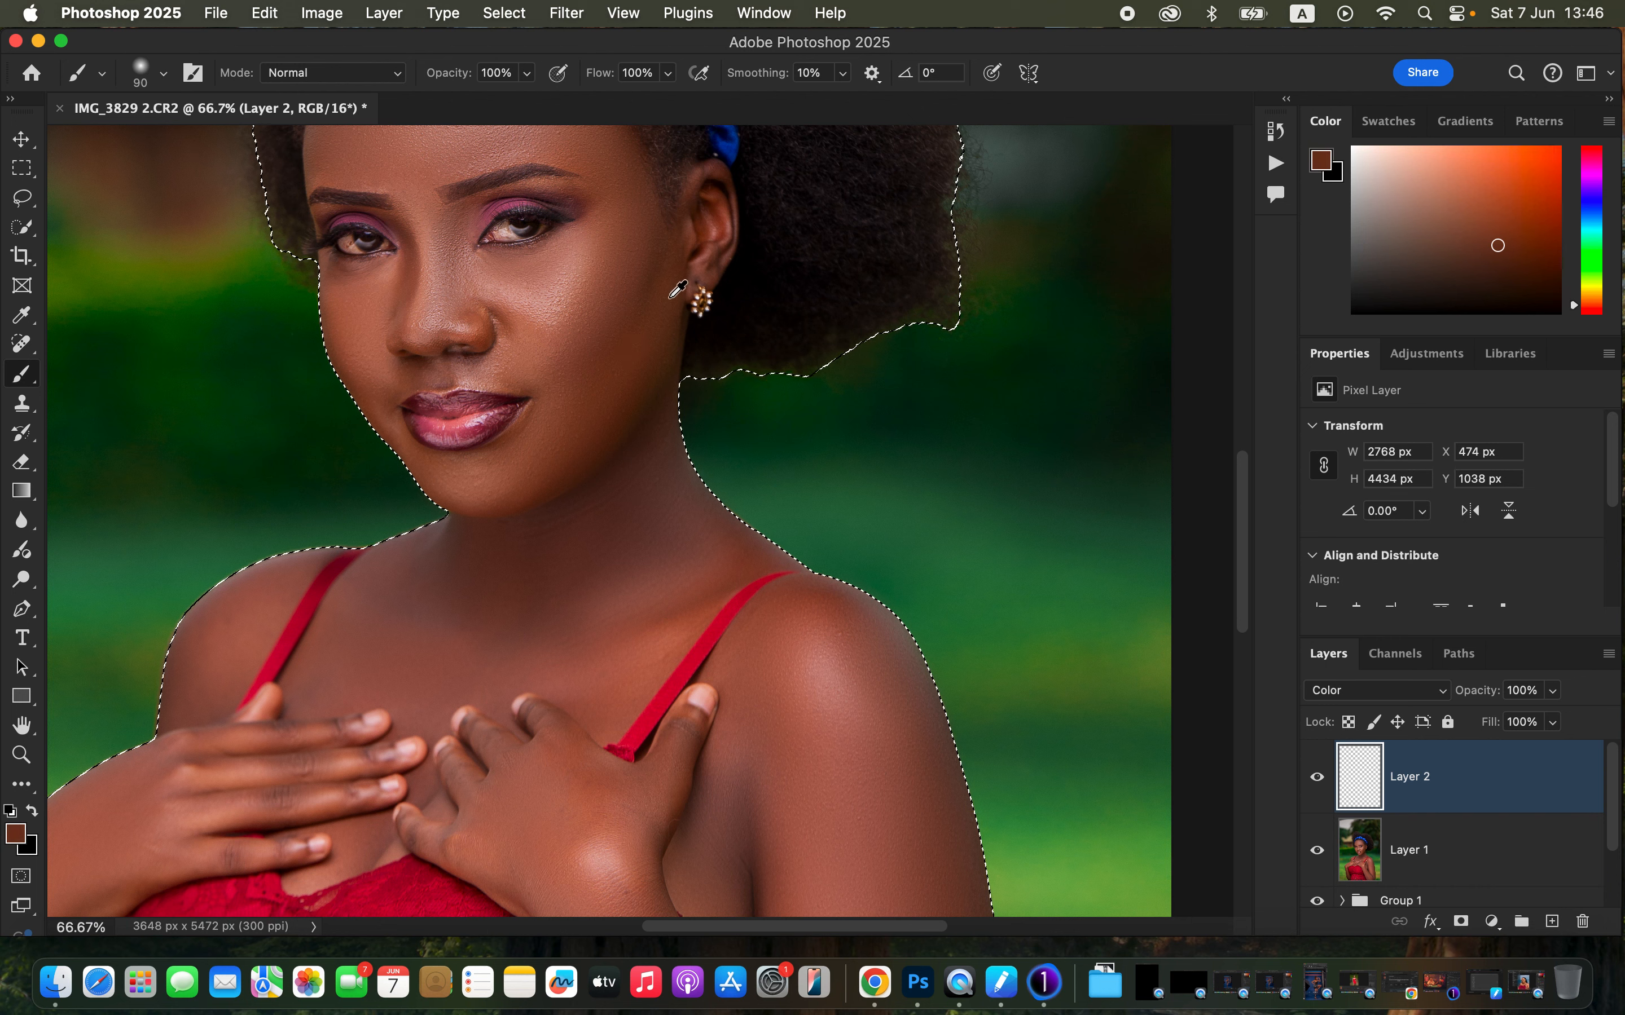
{"action": "left_click", "coordinate": [568, 293], "text": "alt"}
{"action": "mouse_move", "coordinate": [569, 294]}
{"action": "left_mouse_down"}
{"action": "mouse_move", "coordinate": [564, 326]}
{"action": "mouse_move", "coordinate": [589, 275]}
{"action": "left_mouse_up"}
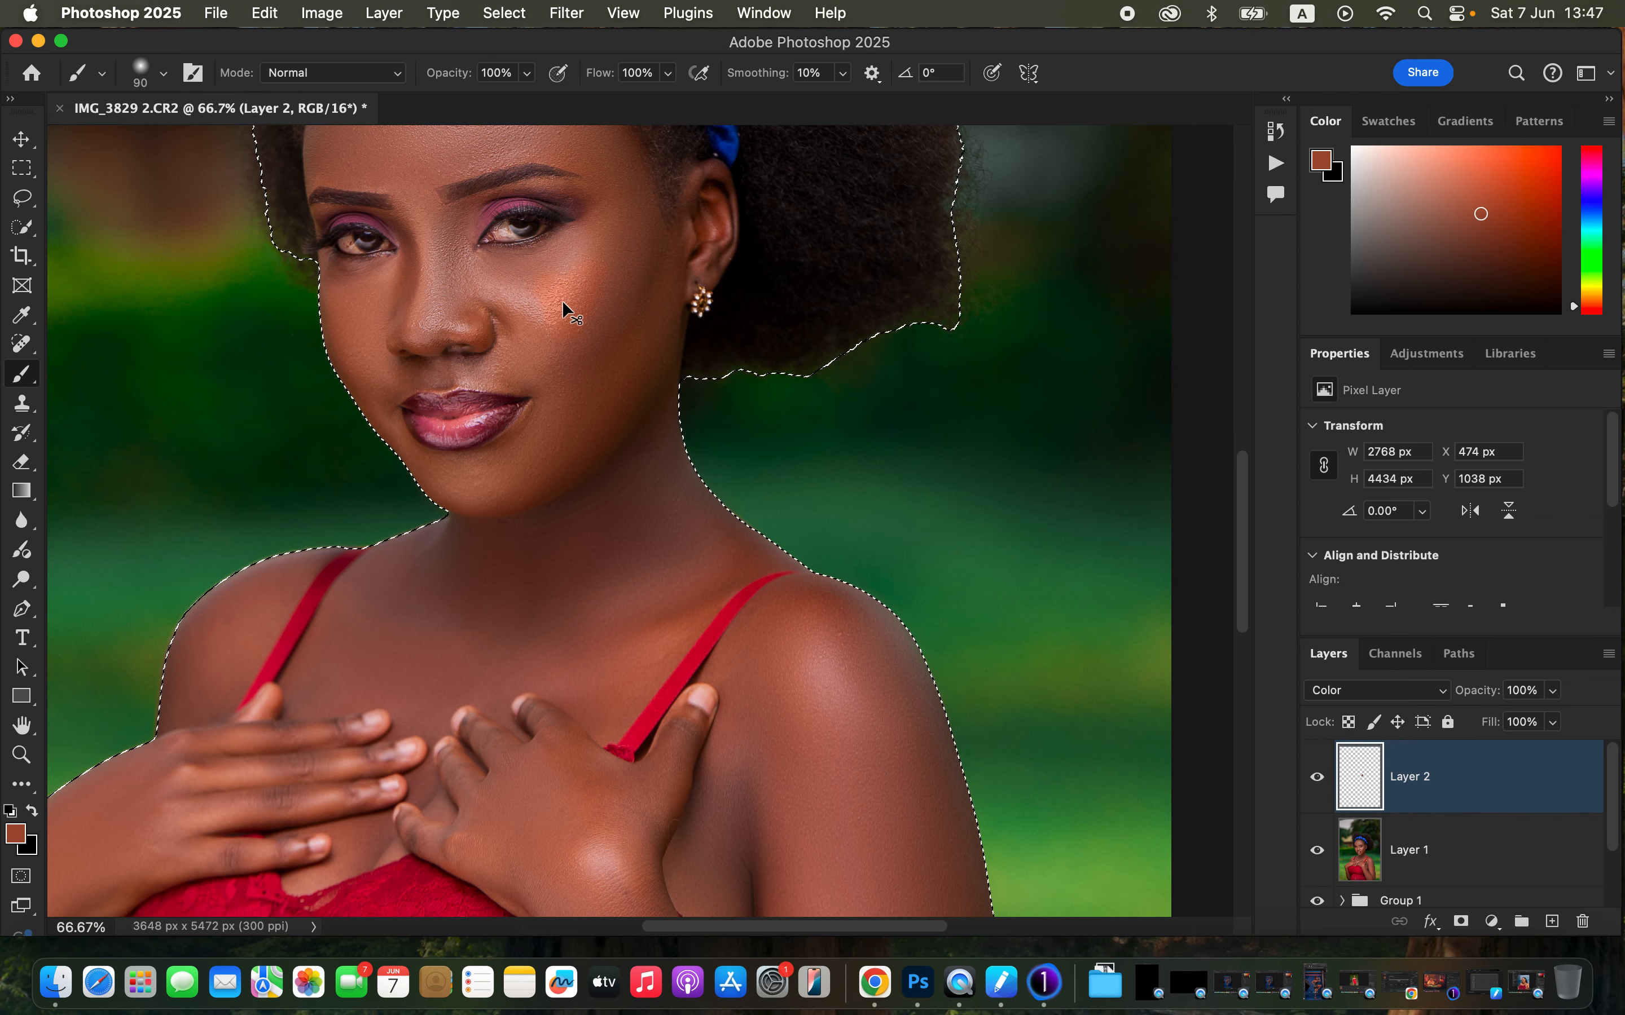
- Enlarge the brush to 200 px and paint skin colour over the neck, chest and arm
{"action": "key", "text": "super+minus"}
{"action": "mouse_move", "coordinate": [443, 172]}
{"action": "left_mouse_down"}
{"action": "mouse_move", "coordinate": [464, 210]}
{"action": "mouse_move", "coordinate": [552, 181]}
{"action": "mouse_move", "coordinate": [537, 167]}
{"action": "mouse_move", "coordinate": [487, 235]}
{"action": "mouse_move", "coordinate": [556, 206]}
{"action": "mouse_move", "coordinate": [604, 230]}
{"action": "mouse_move", "coordinate": [576, 195]}
{"action": "mouse_move", "coordinate": [614, 242]}
{"action": "mouse_move", "coordinate": [633, 283]}
{"action": "mouse_move", "coordinate": [604, 359]}
{"action": "mouse_move", "coordinate": [564, 376]}
{"action": "mouse_move", "coordinate": [517, 360]}
{"action": "mouse_move", "coordinate": [586, 371]}
{"action": "mouse_move", "coordinate": [627, 348]}
{"action": "mouse_move", "coordinate": [610, 432]}
{"action": "mouse_move", "coordinate": [596, 422]}
{"action": "mouse_move", "coordinate": [694, 279]}
{"action": "mouse_move", "coordinate": [654, 340]}
{"action": "mouse_move", "coordinate": [507, 346]}
{"action": "mouse_move", "coordinate": [479, 256]}
{"action": "mouse_move", "coordinate": [484, 355]}
{"action": "mouse_move", "coordinate": [427, 358]}
{"action": "mouse_move", "coordinate": [433, 392]}
{"action": "mouse_move", "coordinate": [460, 408]}
{"action": "mouse_move", "coordinate": [546, 381]}
{"action": "mouse_move", "coordinate": [609, 397]}
{"action": "mouse_move", "coordinate": [631, 378]}
{"action": "mouse_move", "coordinate": [667, 527]}
{"action": "mouse_move", "coordinate": [559, 602]}
{"action": "mouse_move", "coordinate": [558, 491]}
{"action": "mouse_move", "coordinate": [582, 450]}
{"action": "mouse_move", "coordinate": [546, 474]}
{"action": "mouse_move", "coordinate": [586, 445]}
{"action": "mouse_move", "coordinate": [453, 235]}
{"action": "mouse_move", "coordinate": [470, 286]}
{"action": "mouse_move", "coordinate": [451, 395]}
{"action": "mouse_move", "coordinate": [463, 515]}
{"action": "mouse_move", "coordinate": [438, 617]}
{"action": "mouse_move", "coordinate": [473, 576]}
{"action": "mouse_move", "coordinate": [445, 653]}
{"action": "mouse_move", "coordinate": [403, 668]}
{"action": "mouse_move", "coordinate": [459, 696]}
{"action": "mouse_move", "coordinate": [433, 691]}
{"action": "mouse_move", "coordinate": [460, 570]}
{"action": "mouse_move", "coordinate": [493, 664]}
{"action": "mouse_move", "coordinate": [540, 670]}
{"action": "mouse_move", "coordinate": [497, 598]}
{"action": "mouse_move", "coordinate": [511, 525]}
{"action": "mouse_move", "coordinate": [489, 606]}
{"action": "mouse_move", "coordinate": [499, 542]}
{"action": "mouse_move", "coordinate": [537, 490]}
{"action": "mouse_move", "coordinate": [639, 543]}
{"action": "mouse_move", "coordinate": [606, 519]}
{"action": "mouse_move", "coordinate": [628, 445]}
{"action": "mouse_move", "coordinate": [663, 570]}
{"action": "mouse_move", "coordinate": [562, 671]}
{"action": "mouse_move", "coordinate": [541, 770]}
{"action": "mouse_move", "coordinate": [616, 780]}
{"action": "mouse_move", "coordinate": [635, 805]}
{"action": "mouse_move", "coordinate": [718, 776]}
{"action": "mouse_move", "coordinate": [725, 657]}
{"action": "mouse_move", "coordinate": [816, 740]}
{"action": "mouse_move", "coordinate": [812, 649]}
{"action": "mouse_move", "coordinate": [697, 871]}
{"action": "mouse_move", "coordinate": [606, 834]}
{"action": "mouse_move", "coordinate": [633, 879]}
{"action": "left_mouse_up"}
{"action": "key", "text": "bracketright"}
{"action": "key", "text": "bracketright"}
{"action": "key", "text": "bracketright"}
{"action": "key", "text": "bracketright"}
{"action": "key", "text": "bracketright"}
{"action": "key", "text": "super+minus"}
{"action": "key", "text": "super+minus"}
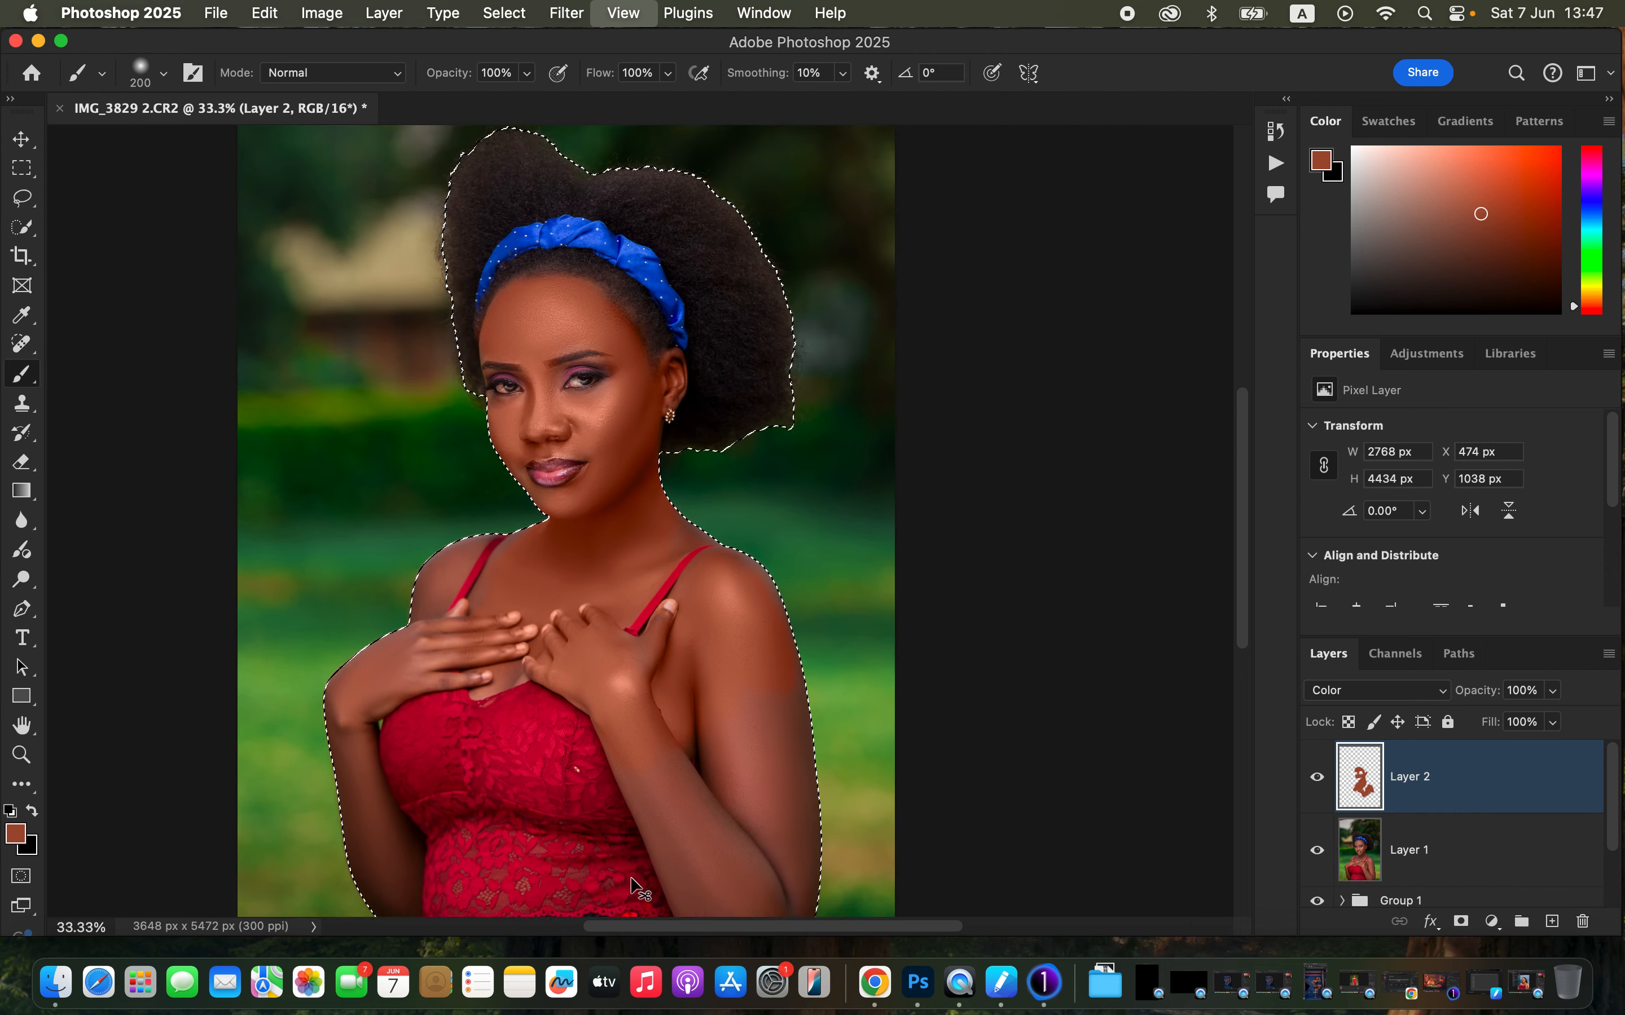
{"action": "key", "text": "super+minus"}
{"action": "mouse_move", "coordinate": [642, 719]}
{"action": "left_mouse_down"}
{"action": "mouse_move", "coordinate": [644, 734]}
{"action": "mouse_move", "coordinate": [729, 678]}
{"action": "left_mouse_up"}
{"action": "mouse_move", "coordinate": [425, 650]}
{"action": "left_mouse_down"}
{"action": "mouse_move", "coordinate": [418, 723]}
{"action": "mouse_move", "coordinate": [446, 815]}
{"action": "mouse_move", "coordinate": [452, 801]}
{"action": "mouse_move", "coordinate": [444, 823]}
{"action": "left_mouse_up"}
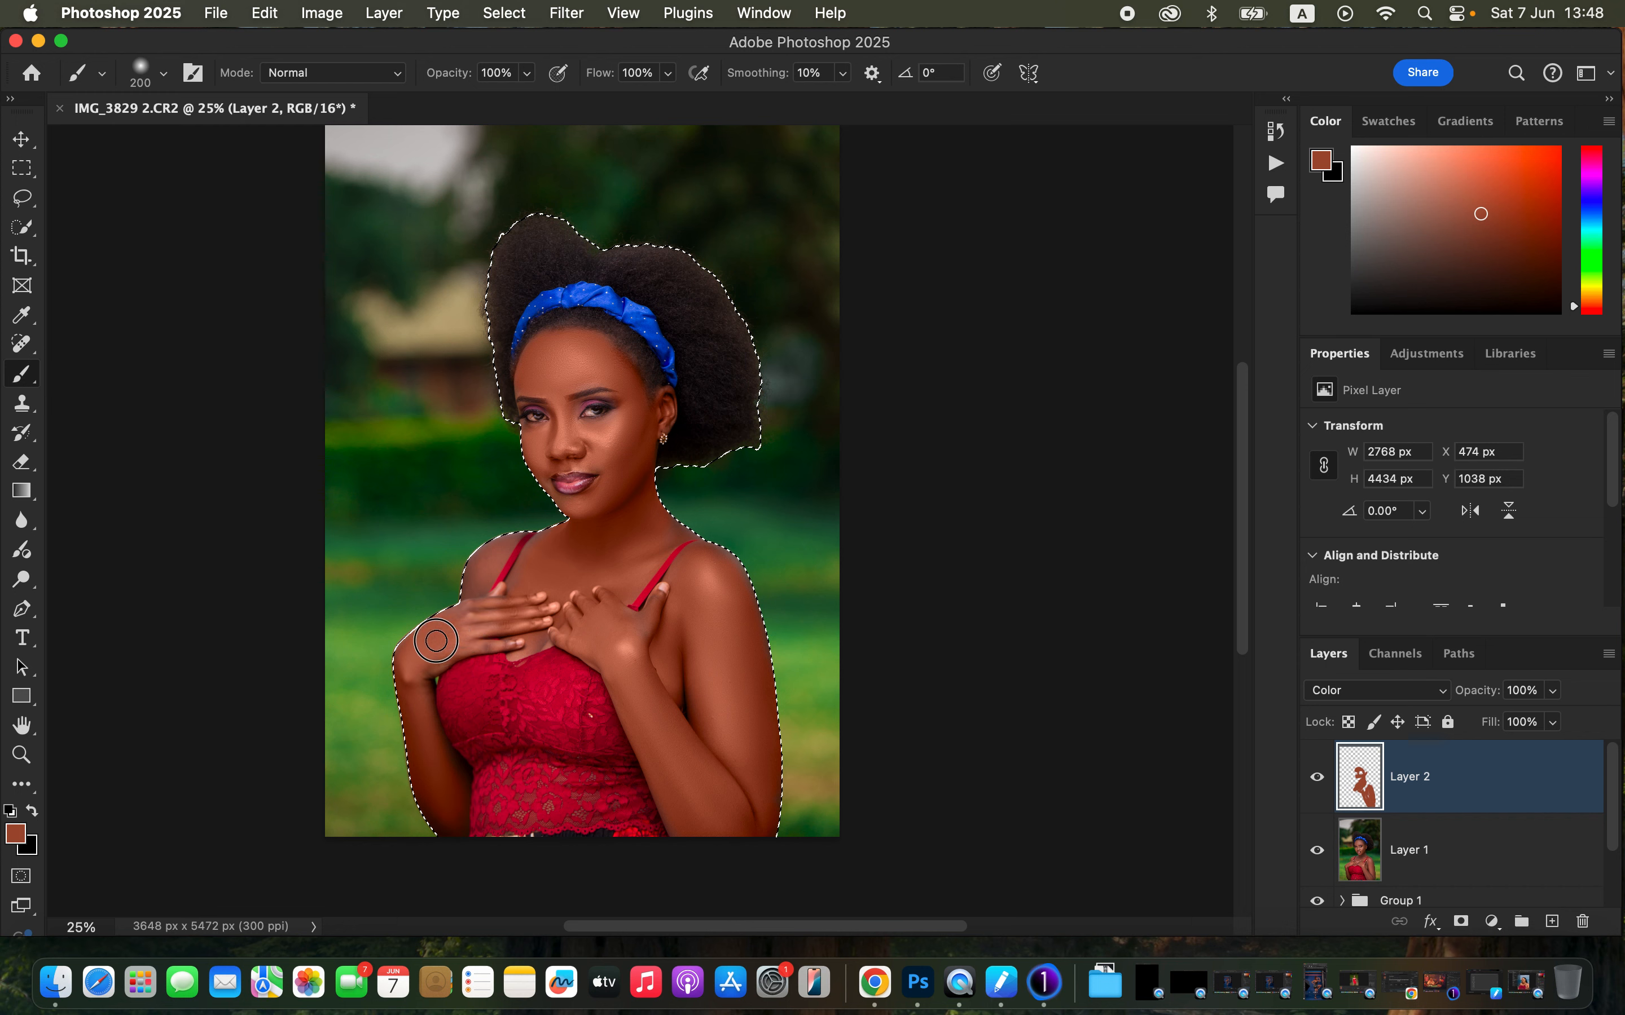
- Paint more skin colour over the chest, arms and shoulder
{"action": "mouse_move", "coordinate": [494, 629]}
{"action": "left_mouse_down"}
{"action": "mouse_move", "coordinate": [539, 576]}
{"action": "mouse_move", "coordinate": [516, 631]}
{"action": "mouse_move", "coordinate": [543, 635]}
{"action": "mouse_move", "coordinate": [546, 574]}
{"action": "mouse_move", "coordinate": [522, 588]}
{"action": "mouse_move", "coordinate": [631, 529]}
{"action": "mouse_move", "coordinate": [674, 528]}
{"action": "mouse_move", "coordinate": [638, 482]}
{"action": "mouse_move", "coordinate": [624, 518]}
{"action": "mouse_move", "coordinate": [631, 490]}
{"action": "mouse_move", "coordinate": [688, 570]}
{"action": "mouse_move", "coordinate": [735, 581]}
{"action": "mouse_move", "coordinate": [750, 672]}
{"action": "mouse_move", "coordinate": [724, 809]}
{"action": "mouse_move", "coordinate": [679, 814]}
{"action": "mouse_move", "coordinate": [681, 766]}
{"action": "left_mouse_up"}
{"action": "key", "text": "super+plus"}
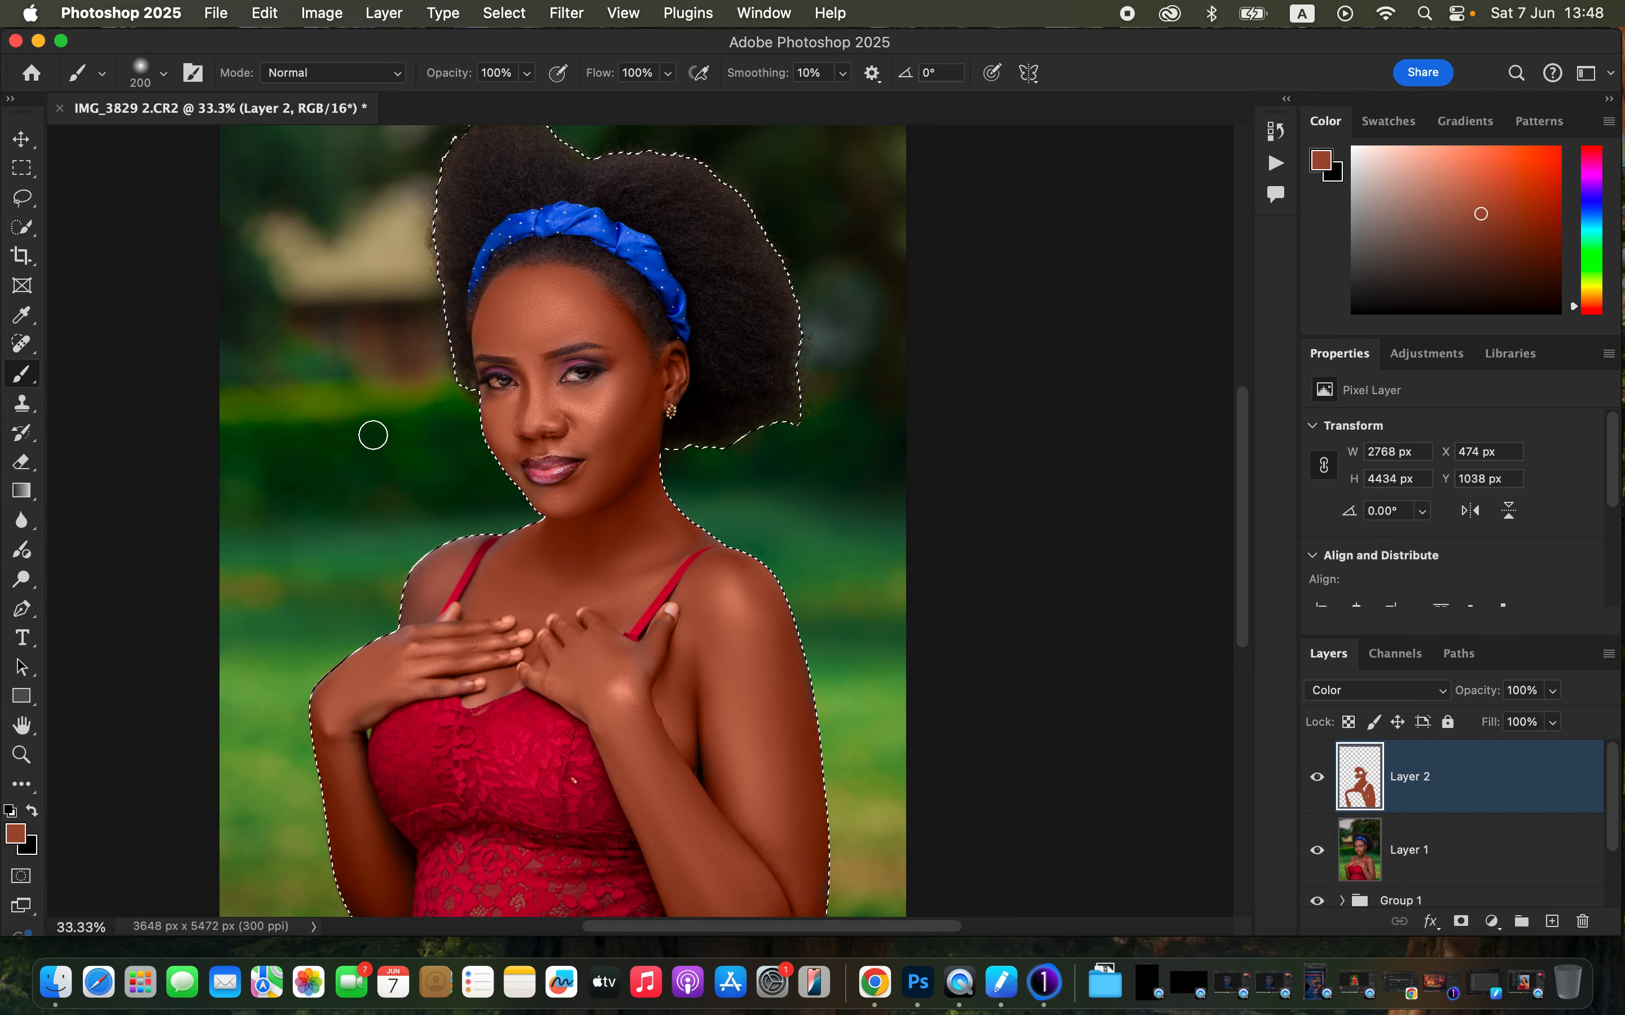
{"action": "mouse_move", "coordinate": [424, 591]}
{"action": "left_mouse_down"}
{"action": "mouse_move", "coordinate": [410, 630]}
{"action": "mouse_move", "coordinate": [470, 538]}
{"action": "mouse_move", "coordinate": [434, 572]}
{"action": "left_mouse_up"}
{"action": "mouse_move", "coordinate": [394, 662]}
{"action": "left_mouse_down"}
{"action": "mouse_move", "coordinate": [361, 710]}
{"action": "mouse_move", "coordinate": [396, 690]}
{"action": "left_mouse_up"}
{"action": "left_click", "coordinate": [515, 631]}
{"action": "mouse_move", "coordinate": [562, 553]}
{"action": "left_mouse_down"}
{"action": "mouse_move", "coordinate": [499, 560]}
{"action": "mouse_move", "coordinate": [487, 607]}
{"action": "mouse_move", "coordinate": [457, 629]}
{"action": "mouse_move", "coordinate": [551, 587]}
{"action": "mouse_move", "coordinate": [588, 631]}
{"action": "mouse_move", "coordinate": [559, 618]}
{"action": "mouse_move", "coordinate": [594, 564]}
{"action": "mouse_move", "coordinate": [701, 533]}
{"action": "mouse_move", "coordinate": [709, 731]}
{"action": "mouse_move", "coordinate": [724, 743]}
{"action": "mouse_move", "coordinate": [725, 724]}
{"action": "mouse_move", "coordinate": [735, 772]}
{"action": "mouse_move", "coordinate": [690, 790]}
{"action": "mouse_move", "coordinate": [700, 855]}
{"action": "left_mouse_up"}
{"action": "key", "text": "super+equal"}
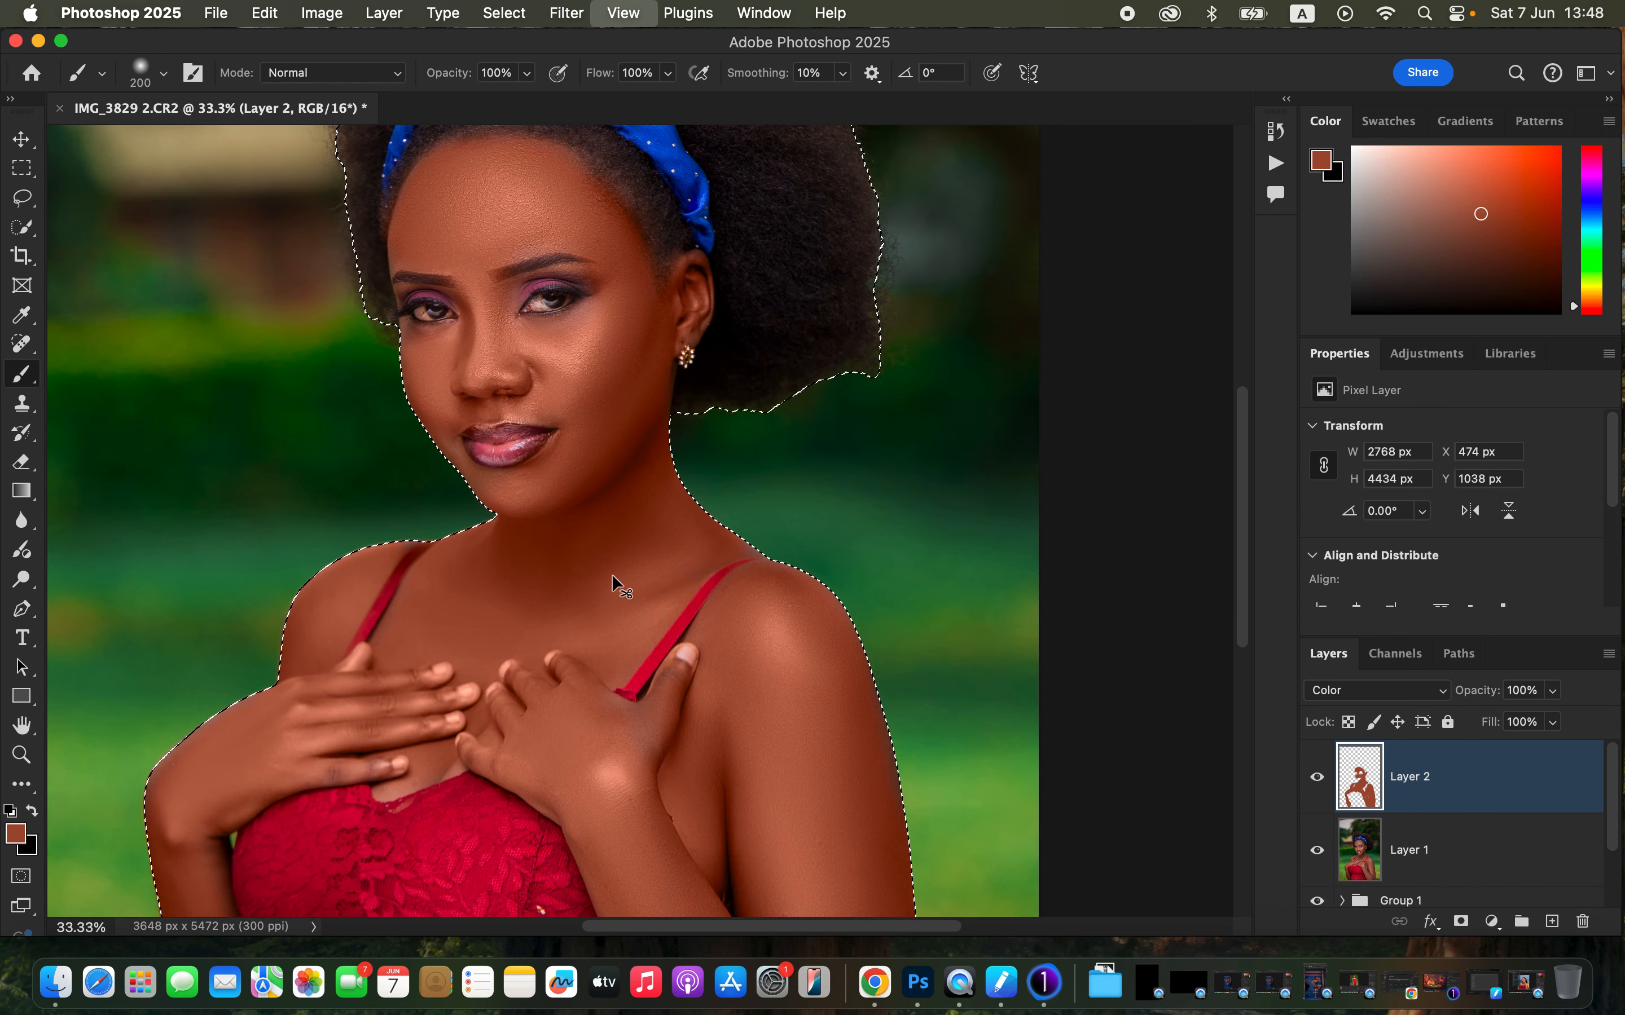
- Reduce the brush to 80 px and paint skin colour along the jawline and neck
{"action": "key", "text": "bracketleft"}
{"action": "key", "text": "bracketleft"}
{"action": "key", "text": "bracketleft"}
{"action": "key", "text": "bracketleft"}
{"action": "key", "text": "bracketleft"}
{"action": "key", "text": "bracketleft"}
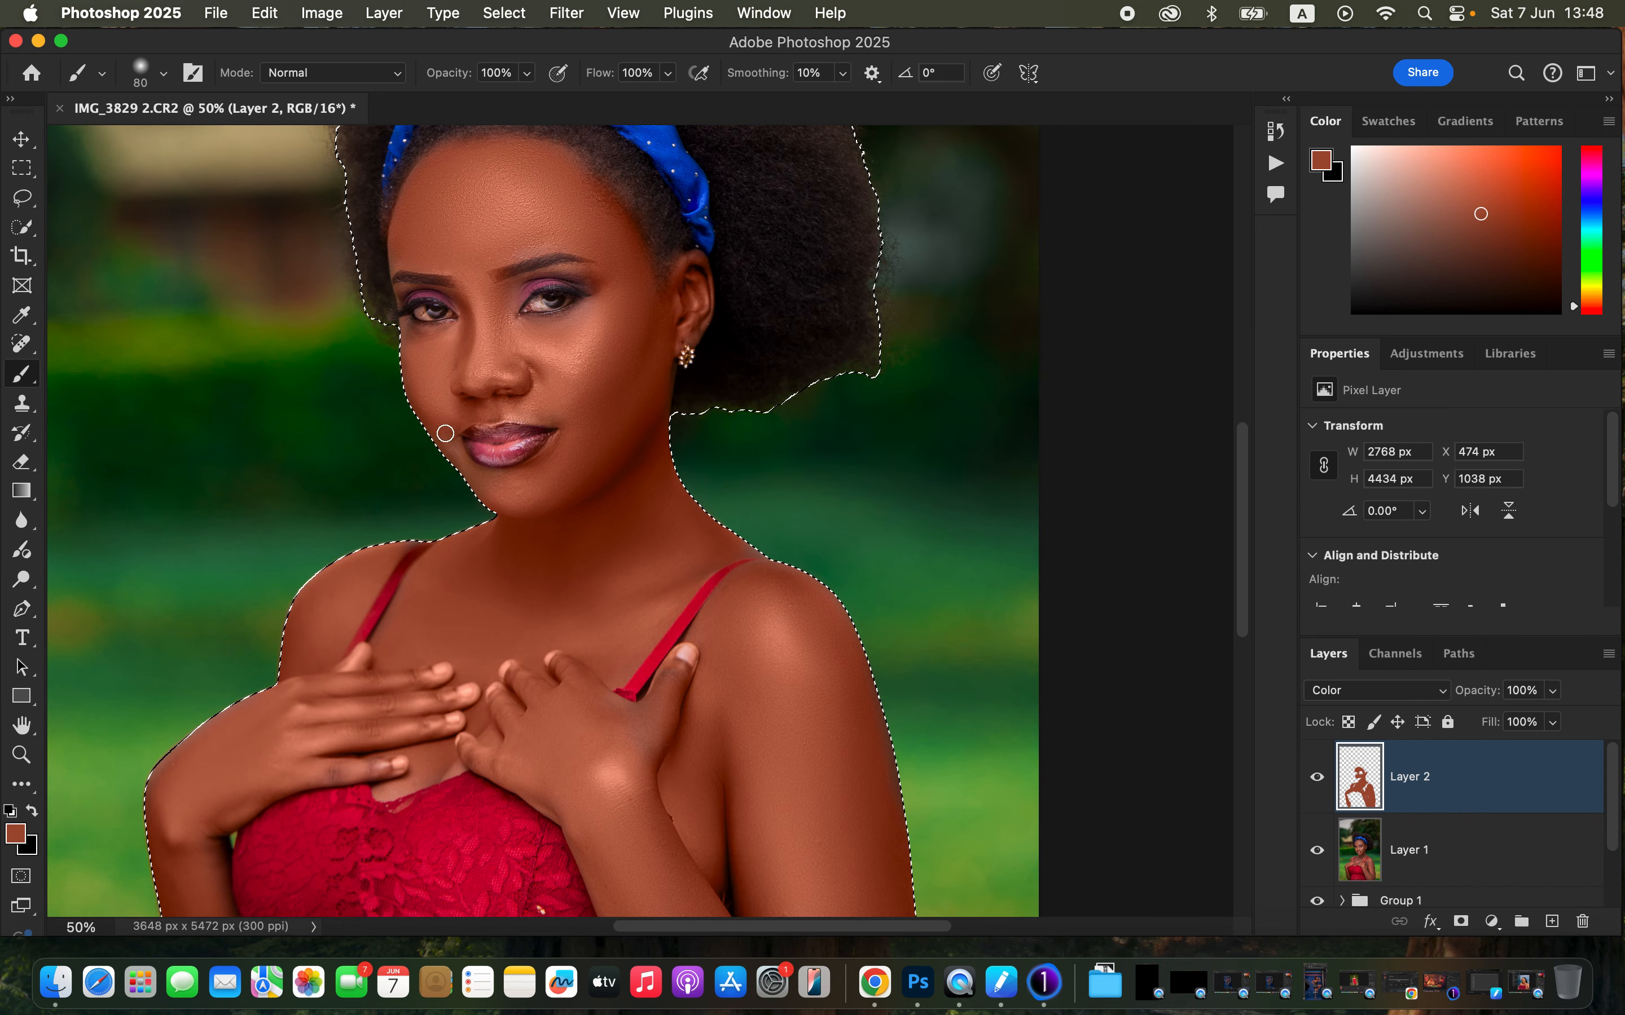
{"action": "mouse_move", "coordinate": [442, 425]}
{"action": "left_mouse_down"}
{"action": "mouse_move", "coordinate": [500, 498]}
{"action": "mouse_move", "coordinate": [562, 470]}
{"action": "mouse_move", "coordinate": [691, 299]}
{"action": "mouse_move", "coordinate": [484, 200]}
{"action": "mouse_move", "coordinate": [396, 264]}
{"action": "mouse_move", "coordinate": [412, 209]}
{"action": "mouse_move", "coordinate": [465, 152]}
{"action": "mouse_move", "coordinate": [500, 151]}
{"action": "mouse_move", "coordinate": [459, 218]}
{"action": "mouse_move", "coordinate": [483, 308]}
{"action": "mouse_move", "coordinate": [474, 290]}
{"action": "mouse_move", "coordinate": [503, 306]}
{"action": "mouse_move", "coordinate": [627, 260]}
{"action": "mouse_move", "coordinate": [628, 292]}
{"action": "mouse_move", "coordinate": [550, 350]}
{"action": "mouse_move", "coordinate": [450, 350]}
{"action": "mouse_move", "coordinate": [408, 326]}
{"action": "mouse_move", "coordinate": [464, 329]}
{"action": "mouse_move", "coordinate": [469, 399]}
{"action": "mouse_move", "coordinate": [450, 422]}
{"action": "mouse_move", "coordinate": [518, 405]}
{"action": "mouse_move", "coordinate": [571, 424]}
{"action": "mouse_move", "coordinate": [577, 458]}
{"action": "mouse_move", "coordinate": [523, 503]}
{"action": "mouse_move", "coordinate": [455, 456]}
{"action": "mouse_move", "coordinate": [416, 363]}
{"action": "mouse_move", "coordinate": [431, 163]}
{"action": "mouse_move", "coordinate": [420, 264]}
{"action": "mouse_move", "coordinate": [572, 235]}
{"action": "mouse_move", "coordinate": [580, 161]}
{"action": "mouse_move", "coordinate": [696, 281]}
{"action": "mouse_move", "coordinate": [642, 414]}
{"action": "mouse_move", "coordinate": [725, 546]}
{"action": "mouse_move", "coordinate": [642, 765]}
{"action": "mouse_move", "coordinate": [651, 708]}
{"action": "mouse_move", "coordinate": [604, 699]}
{"action": "mouse_move", "coordinate": [669, 702]}
{"action": "mouse_move", "coordinate": [671, 657]}
{"action": "mouse_move", "coordinate": [678, 794]}
{"action": "mouse_move", "coordinate": [366, 702]}
{"action": "left_mouse_up"}
- Switch to the Eraser tool, zoom out to the whole image and deselect the subject
{"action": "left_click", "coordinate": [25, 468]}
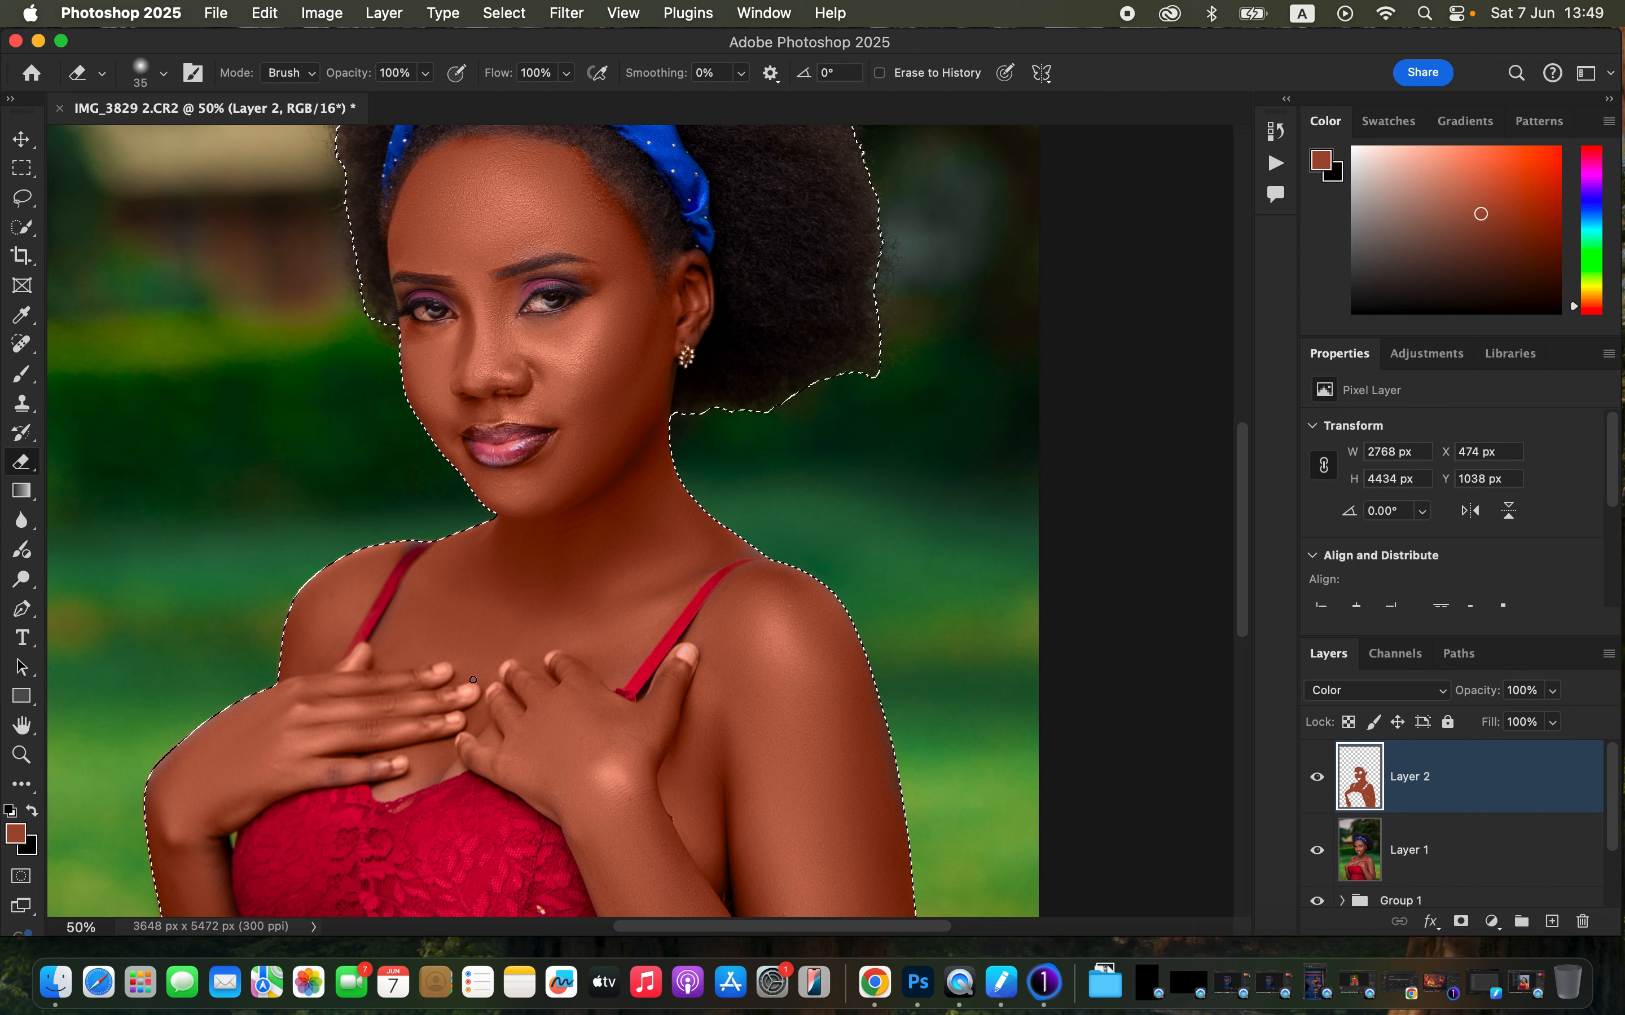
{"action": "key", "text": "super+minus"}
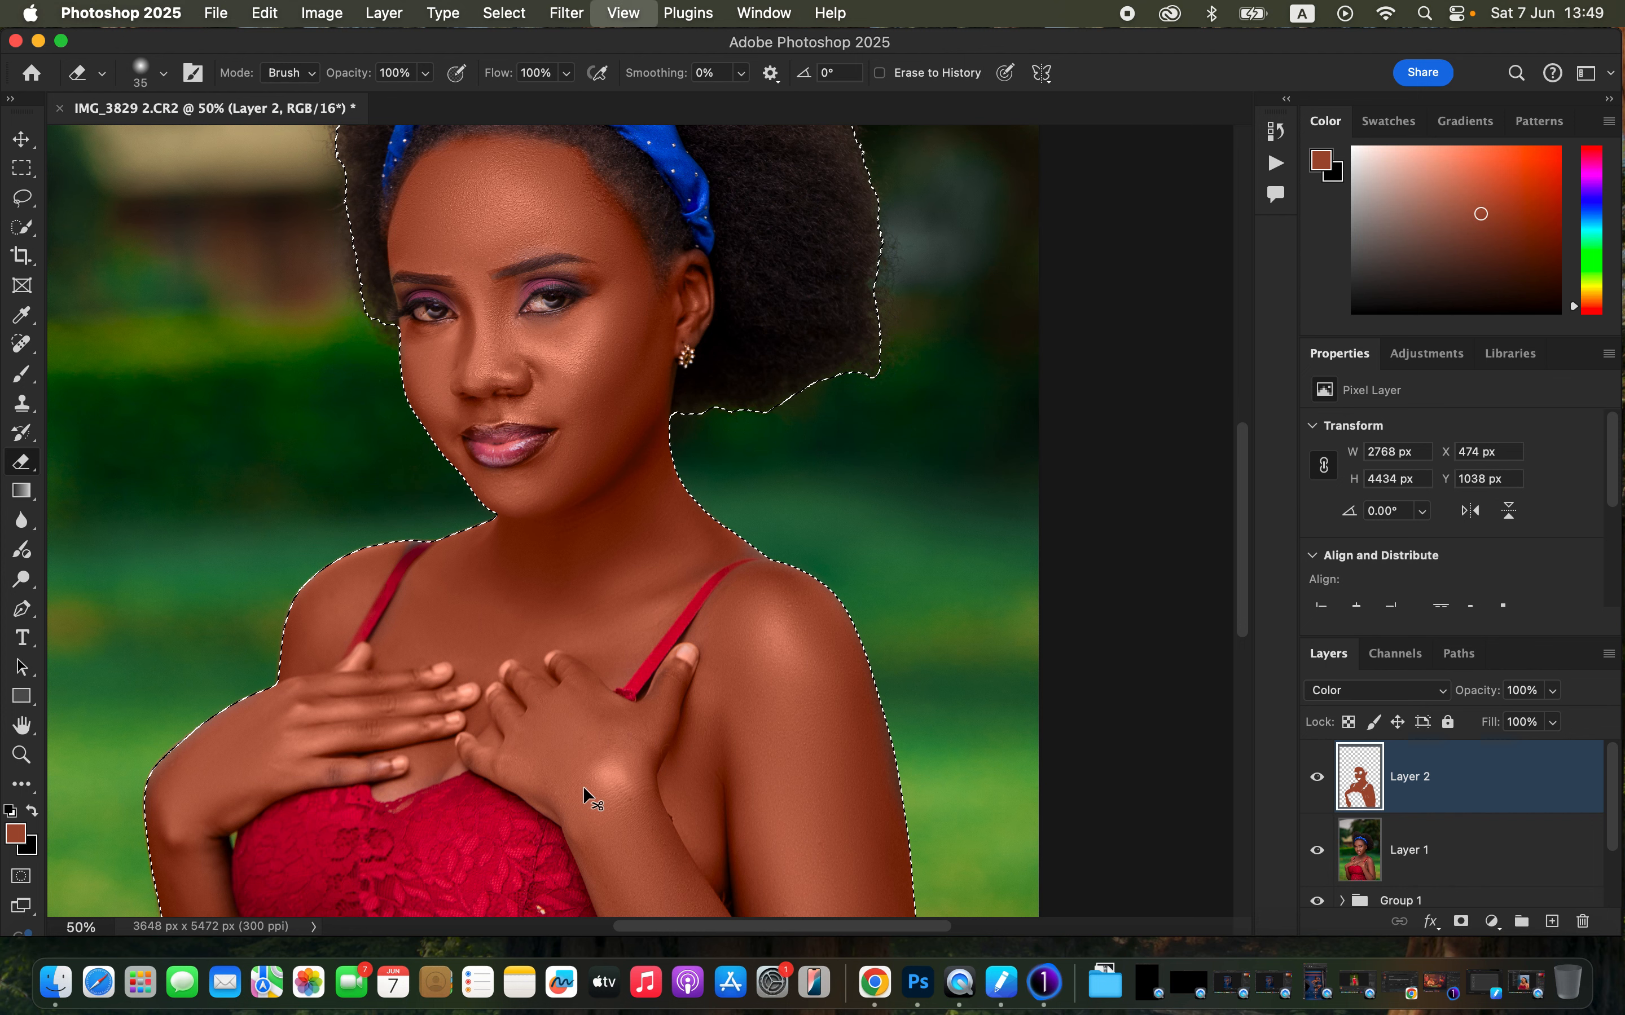
{"action": "key", "text": "super+minus"}
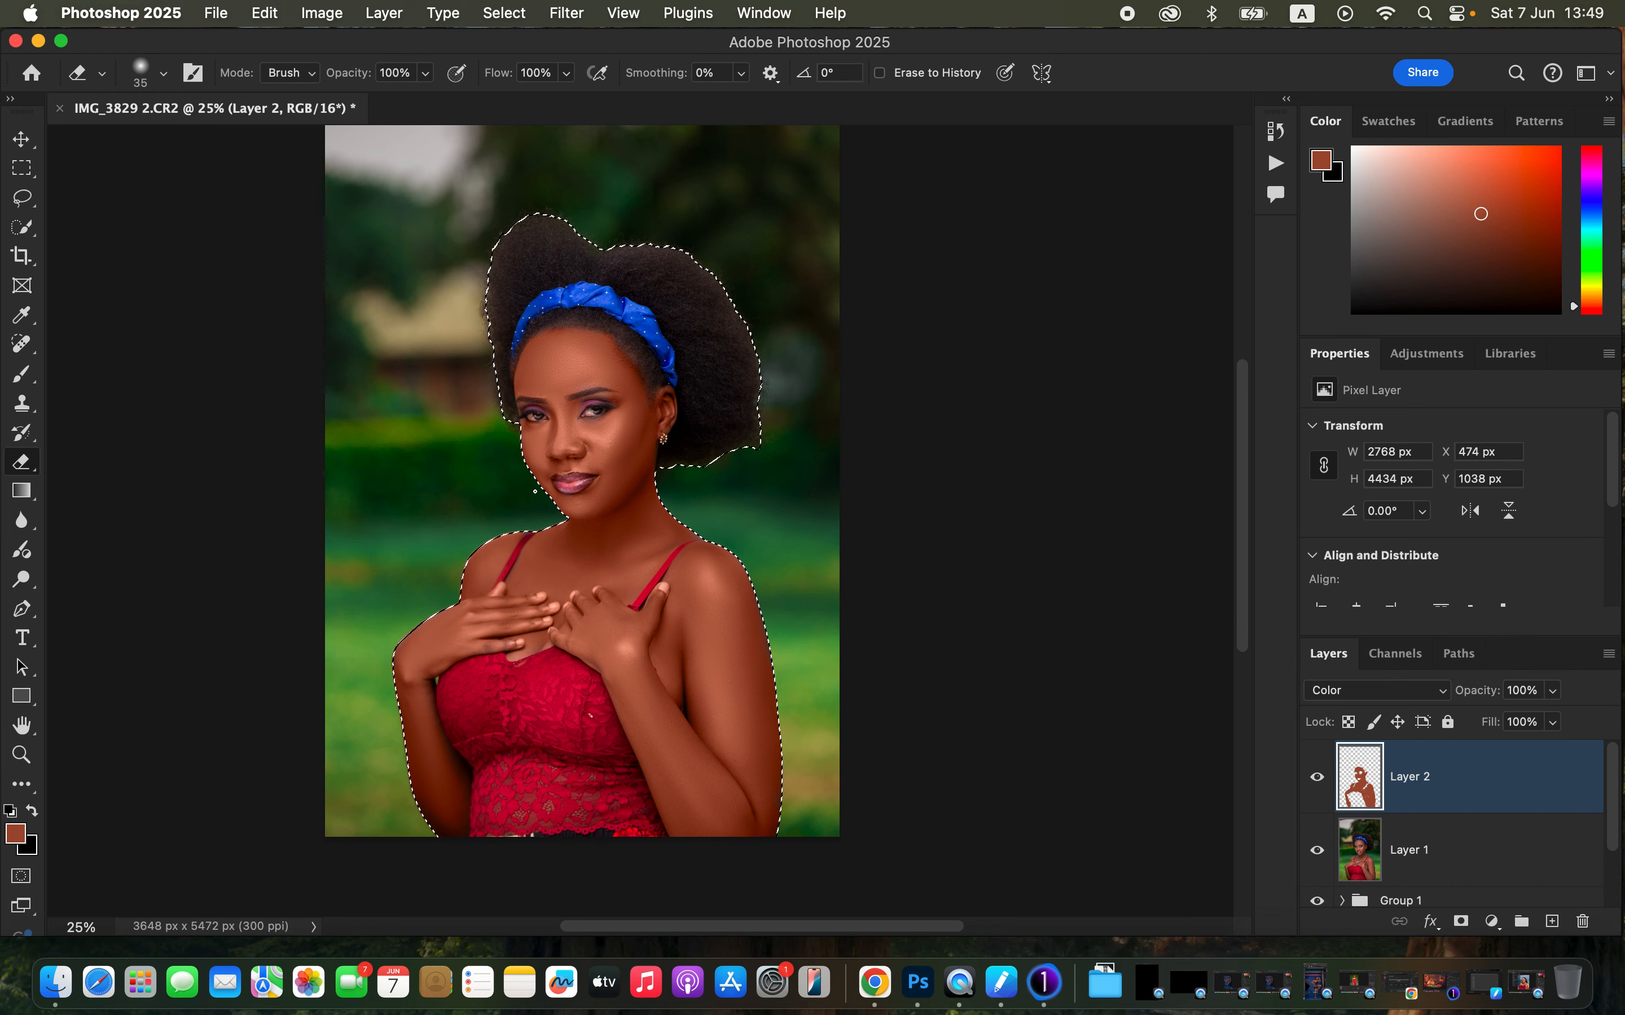
{"action": "key", "text": "super+d"}
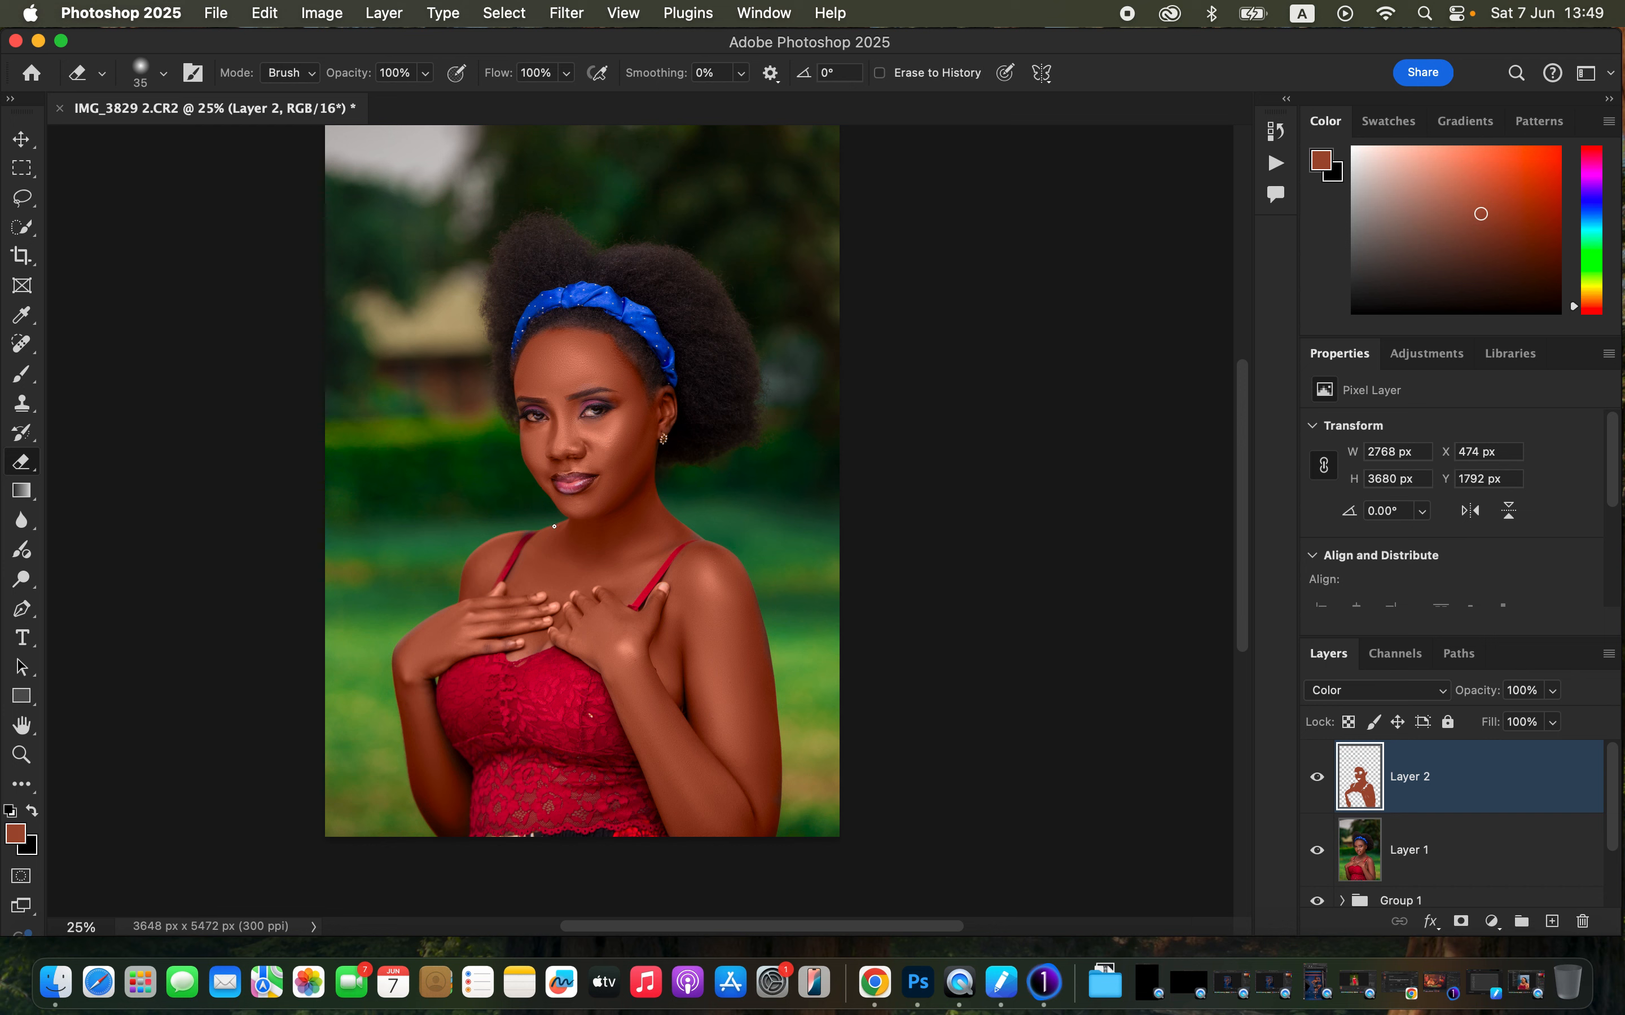
- Adjust the colour layer's opacity and add a Hue/Saturation adjustment layer above it
{"action": "left_click", "coordinate": [1554, 692]}
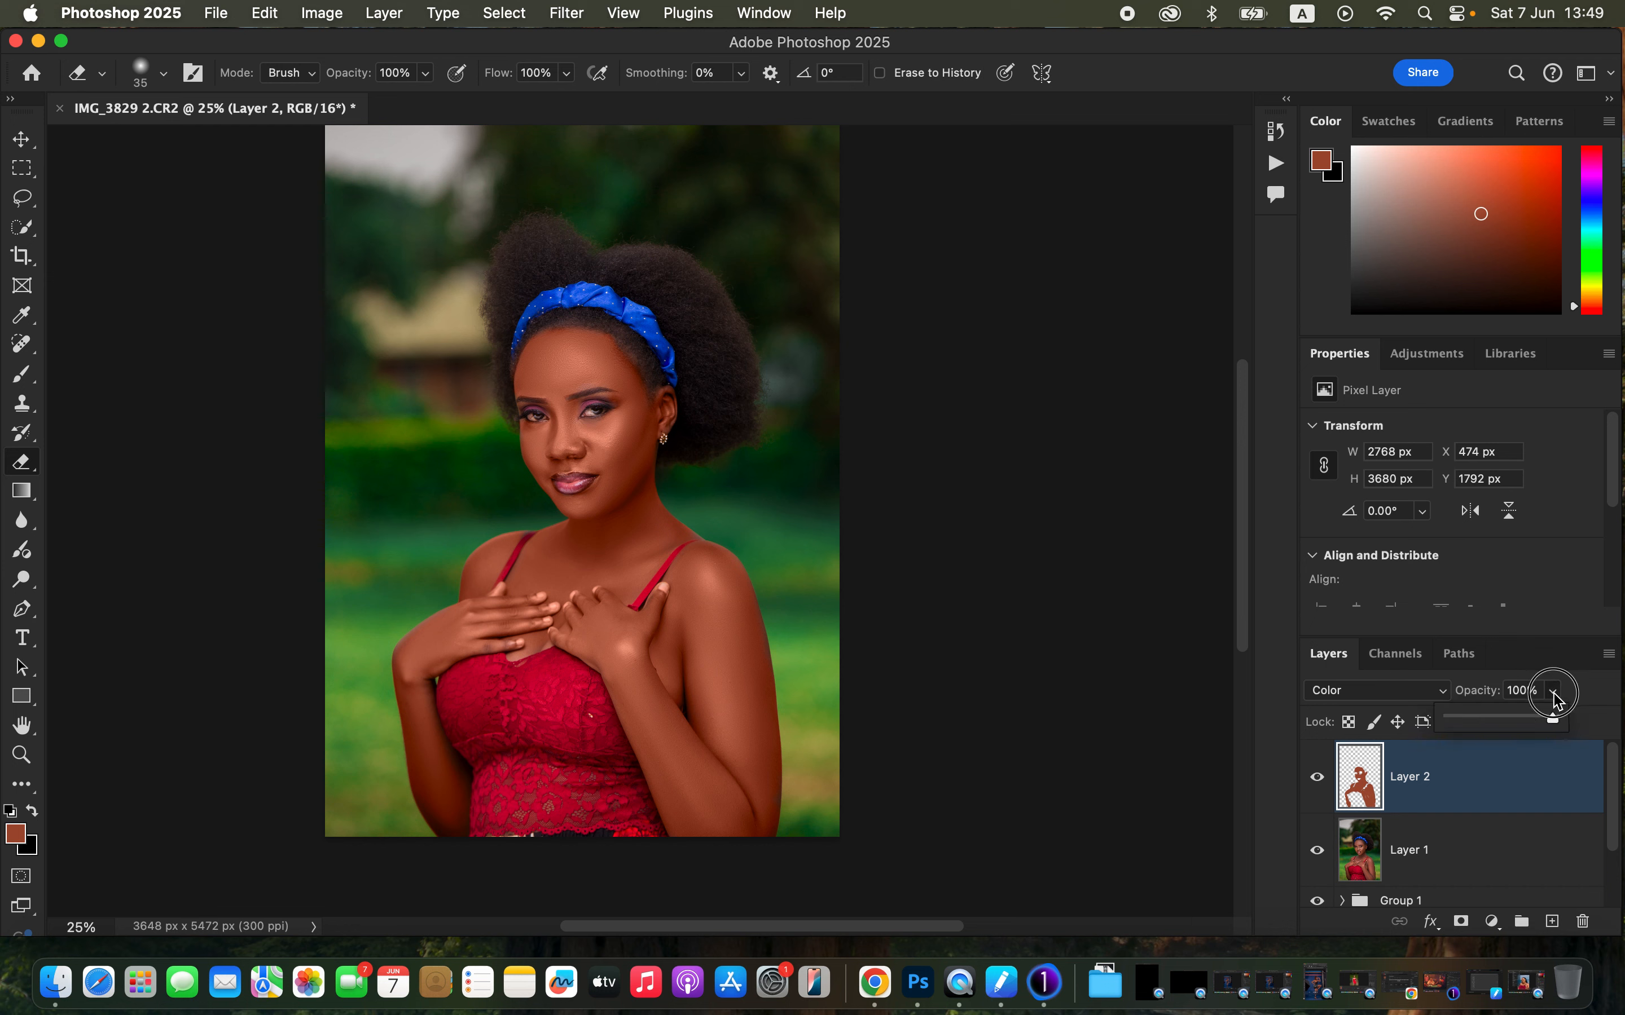
{"action": "mouse_move", "coordinate": [1551, 724]}
{"action": "left_mouse_down"}
{"action": "mouse_move", "coordinate": [1509, 722]}
{"action": "mouse_move", "coordinate": [1522, 734]}
{"action": "left_mouse_up"}
{"action": "left_click", "coordinate": [1492, 923]}
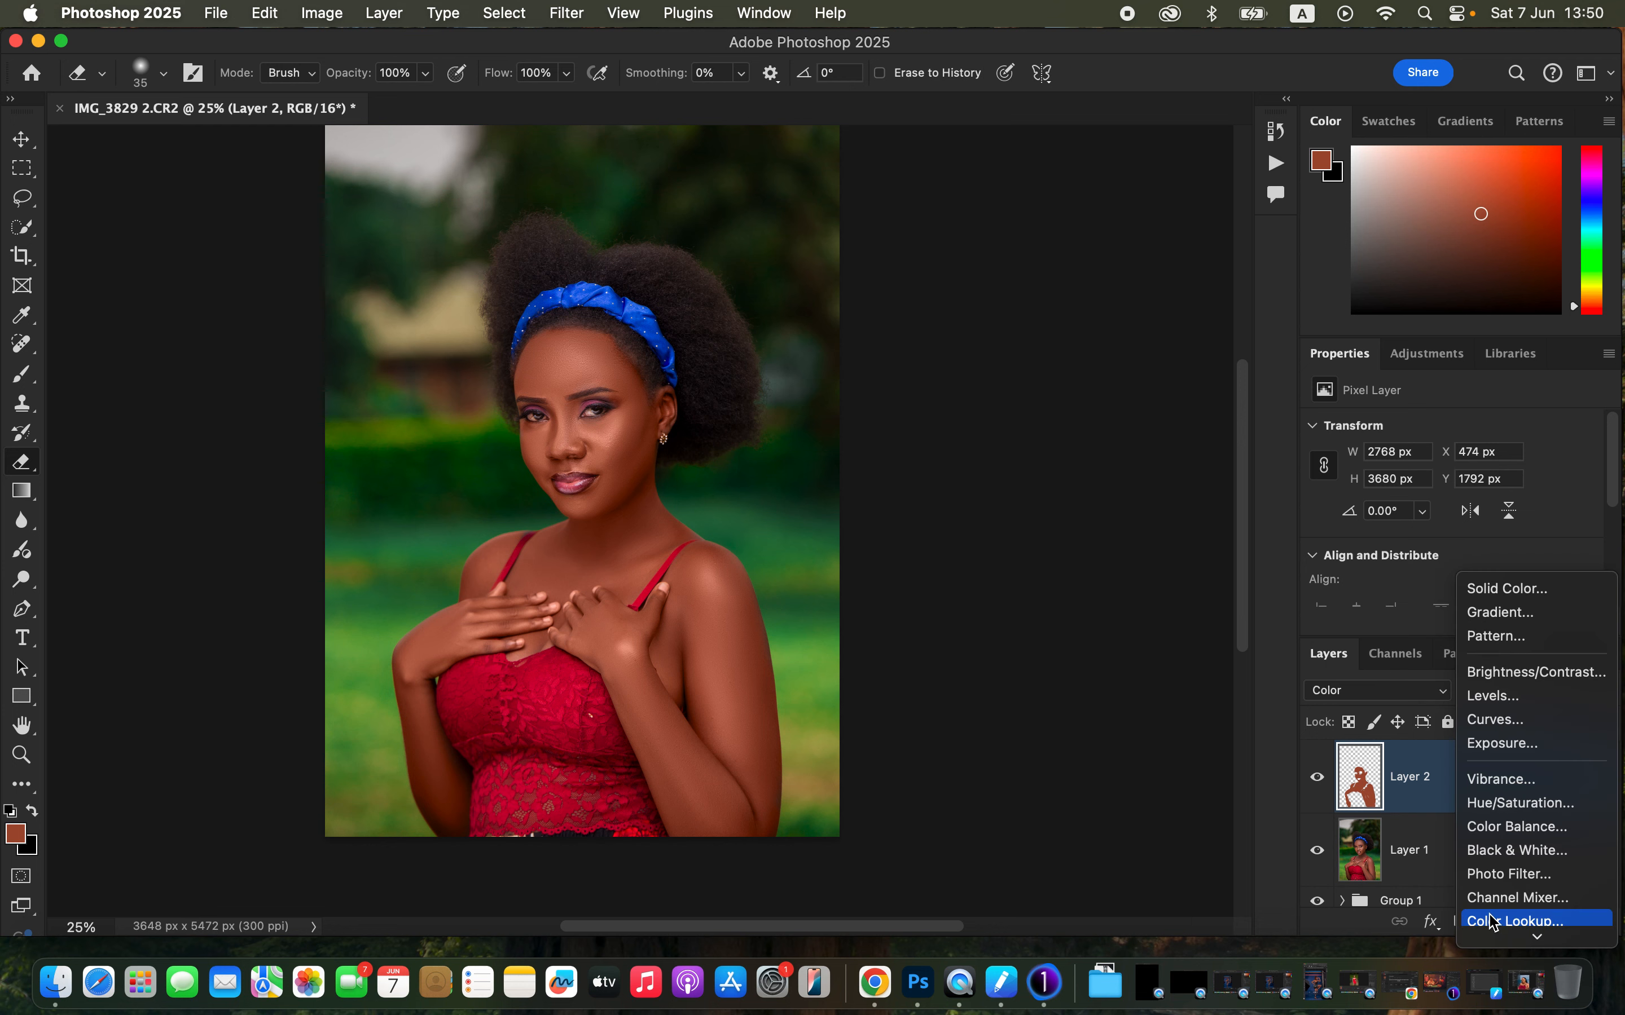
{"action": "left_click", "coordinate": [1510, 804]}
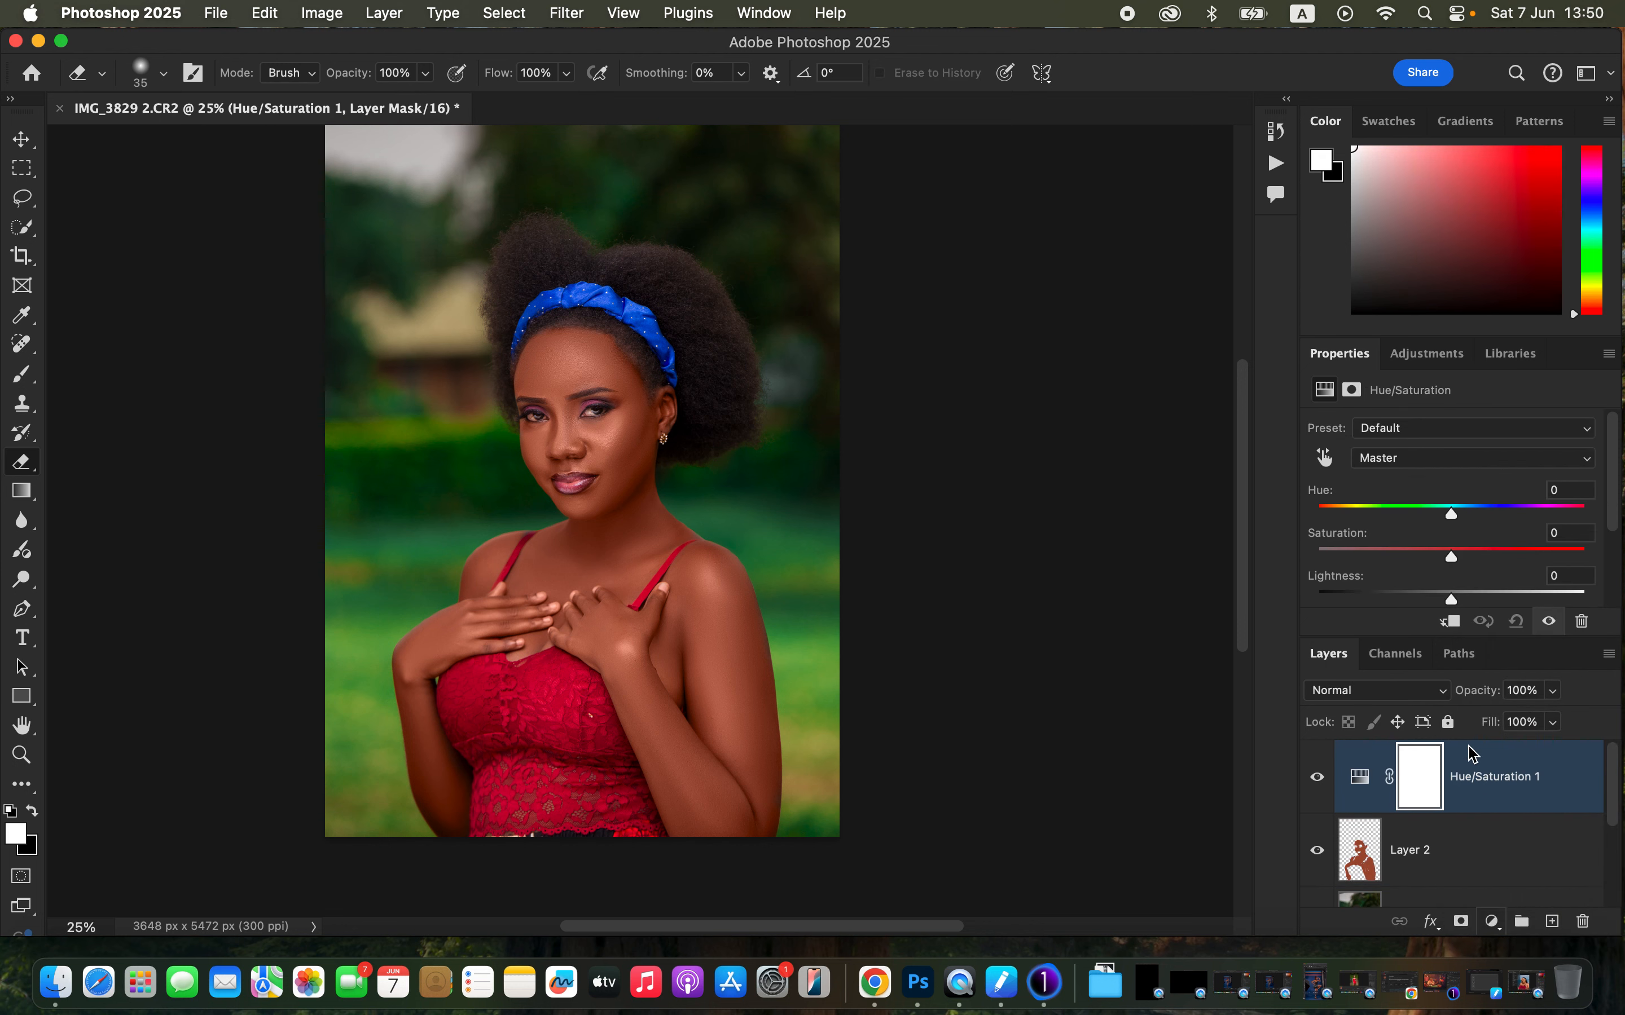
- Set the Hue/Saturation Reds range to Lightness -12 and Hue +3, toggling the adjustment to compare
{"action": "left_click", "coordinate": [1421, 461]}
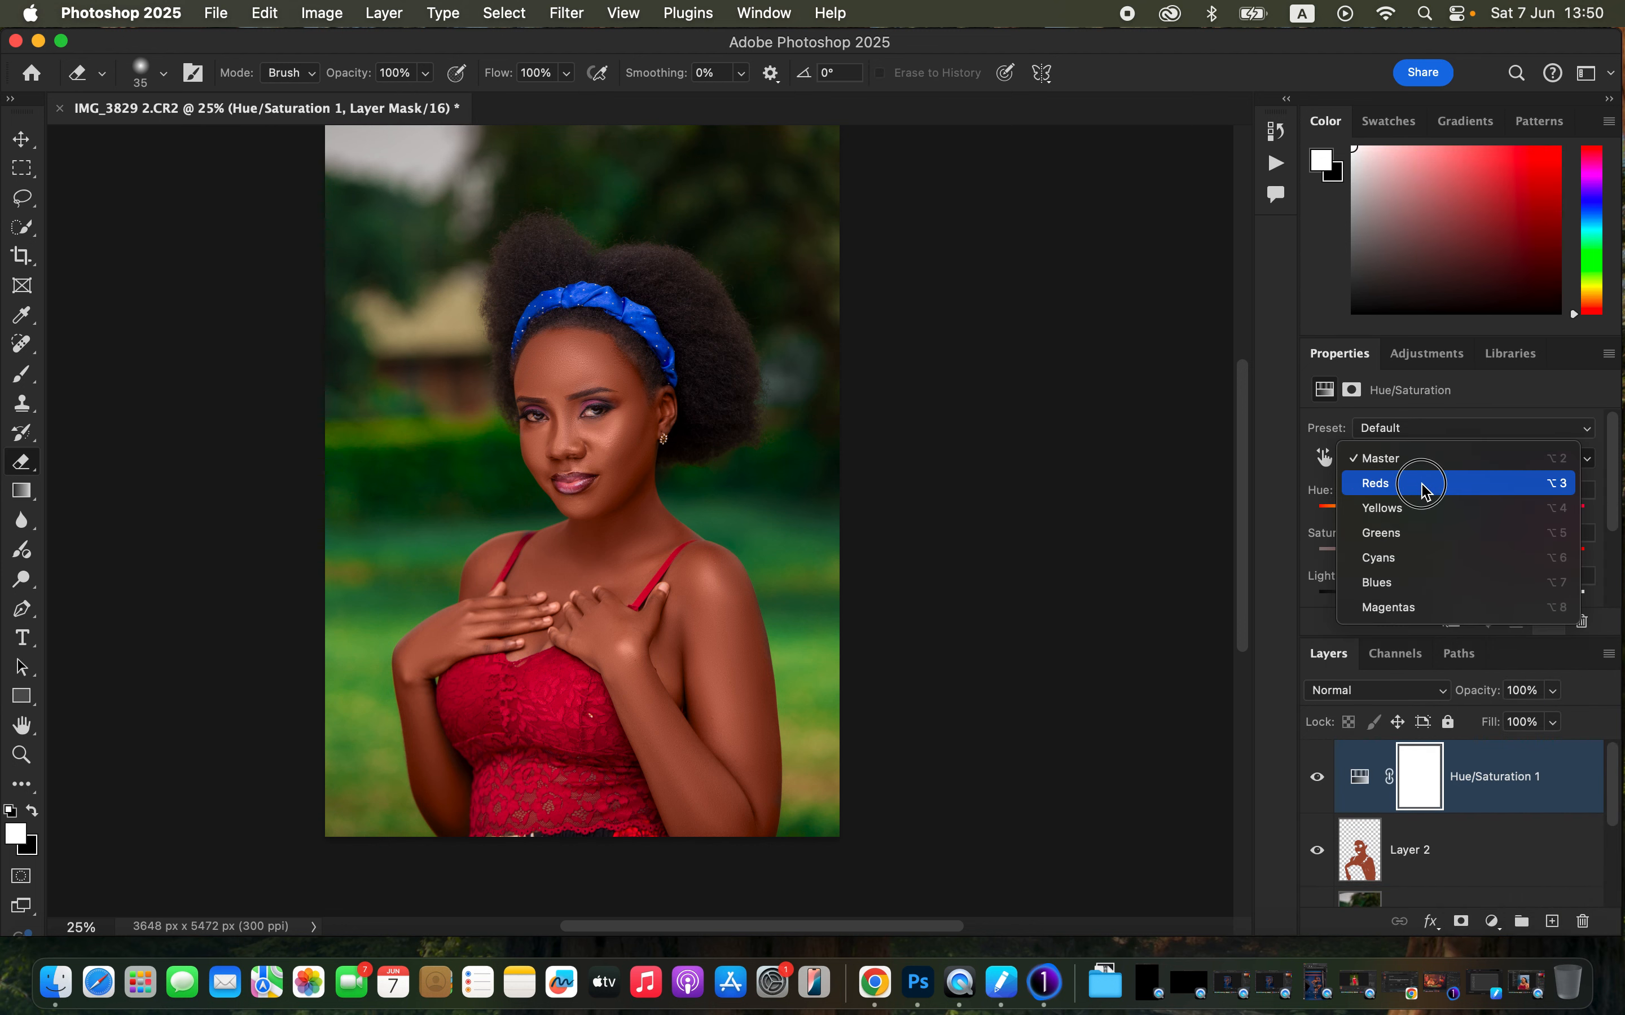
{"action": "left_click", "coordinate": [1421, 483]}
{"action": "left_click_drag", "start_coordinate": [1434, 602], "coordinate": [1438, 605]}
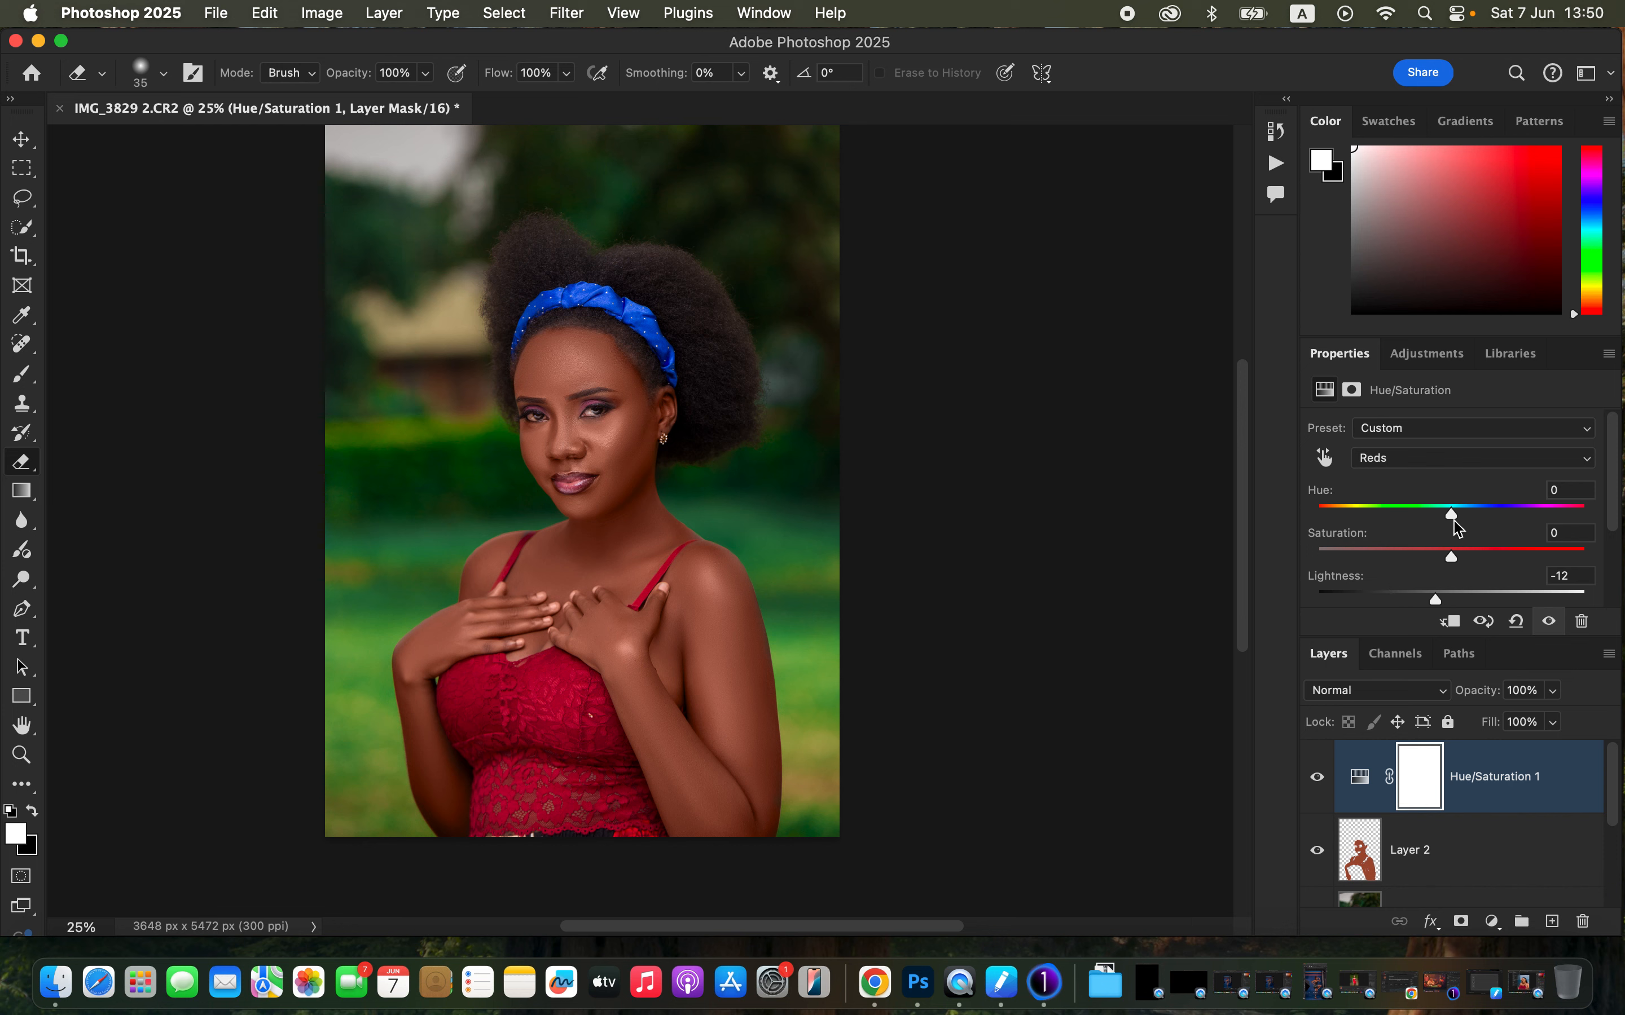
{"action": "left_click_drag", "start_coordinate": [1452, 516], "coordinate": [1455, 517]}
{"action": "left_click", "coordinate": [1317, 780]}
{"action": "left_click", "coordinate": [1317, 780]}
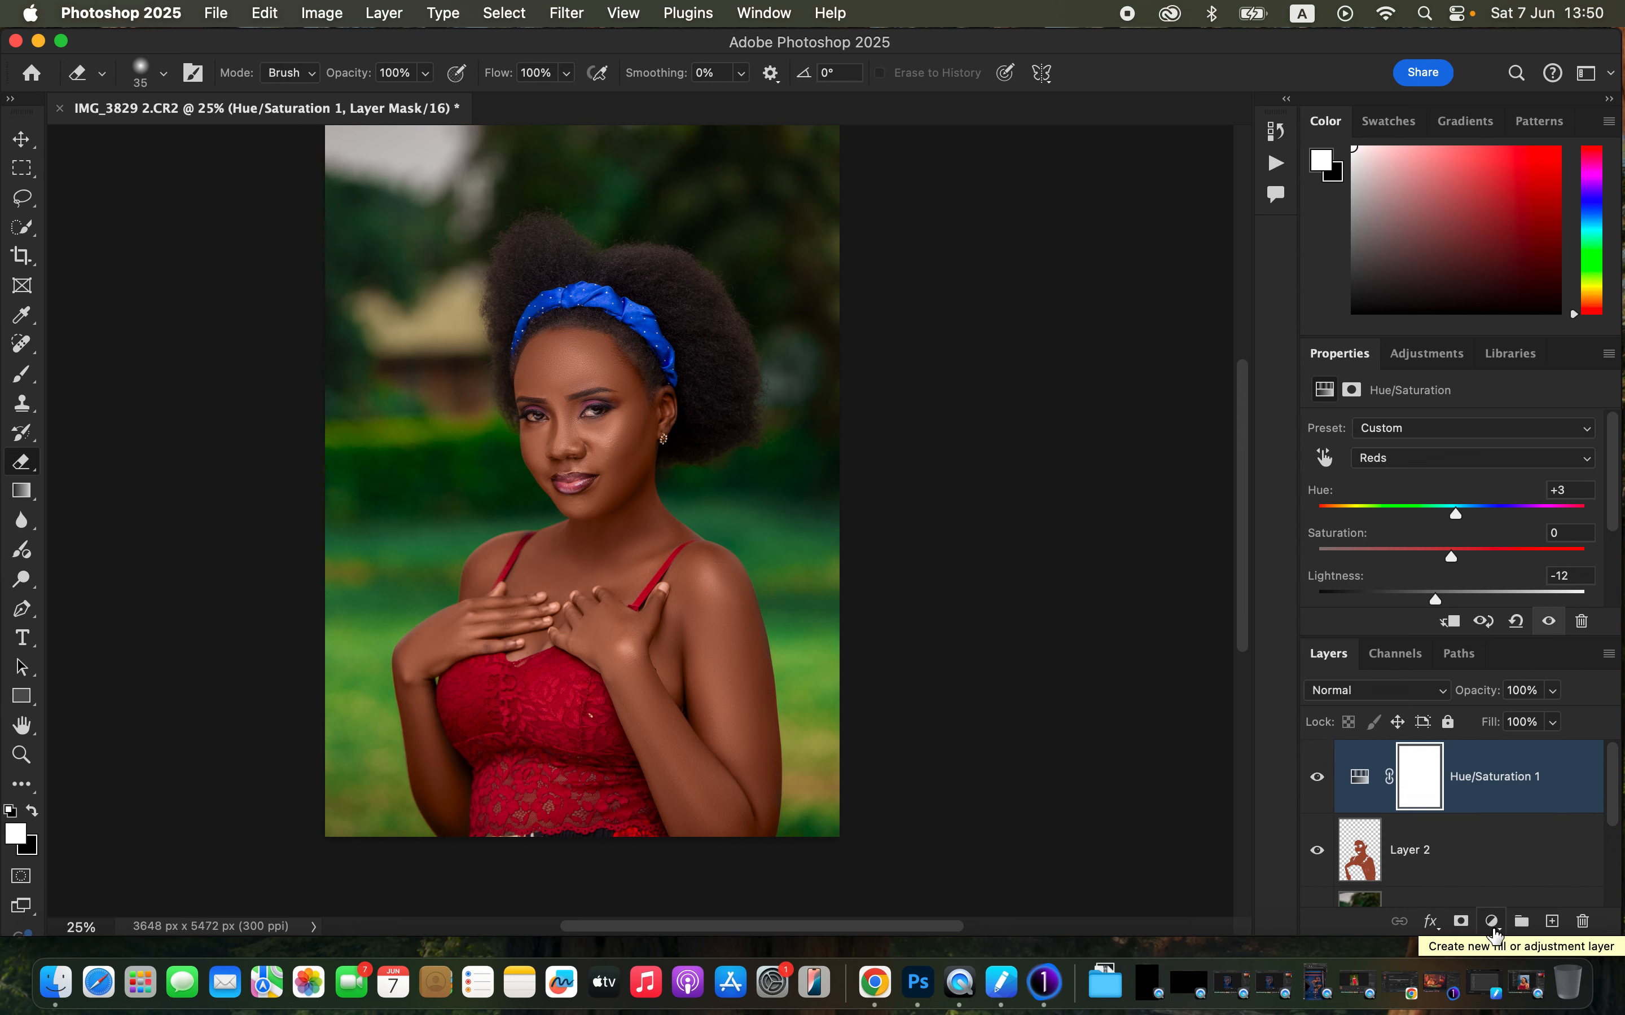
- Add a Black & White adjustment layer
{"action": "left_click", "coordinate": [1493, 930]}
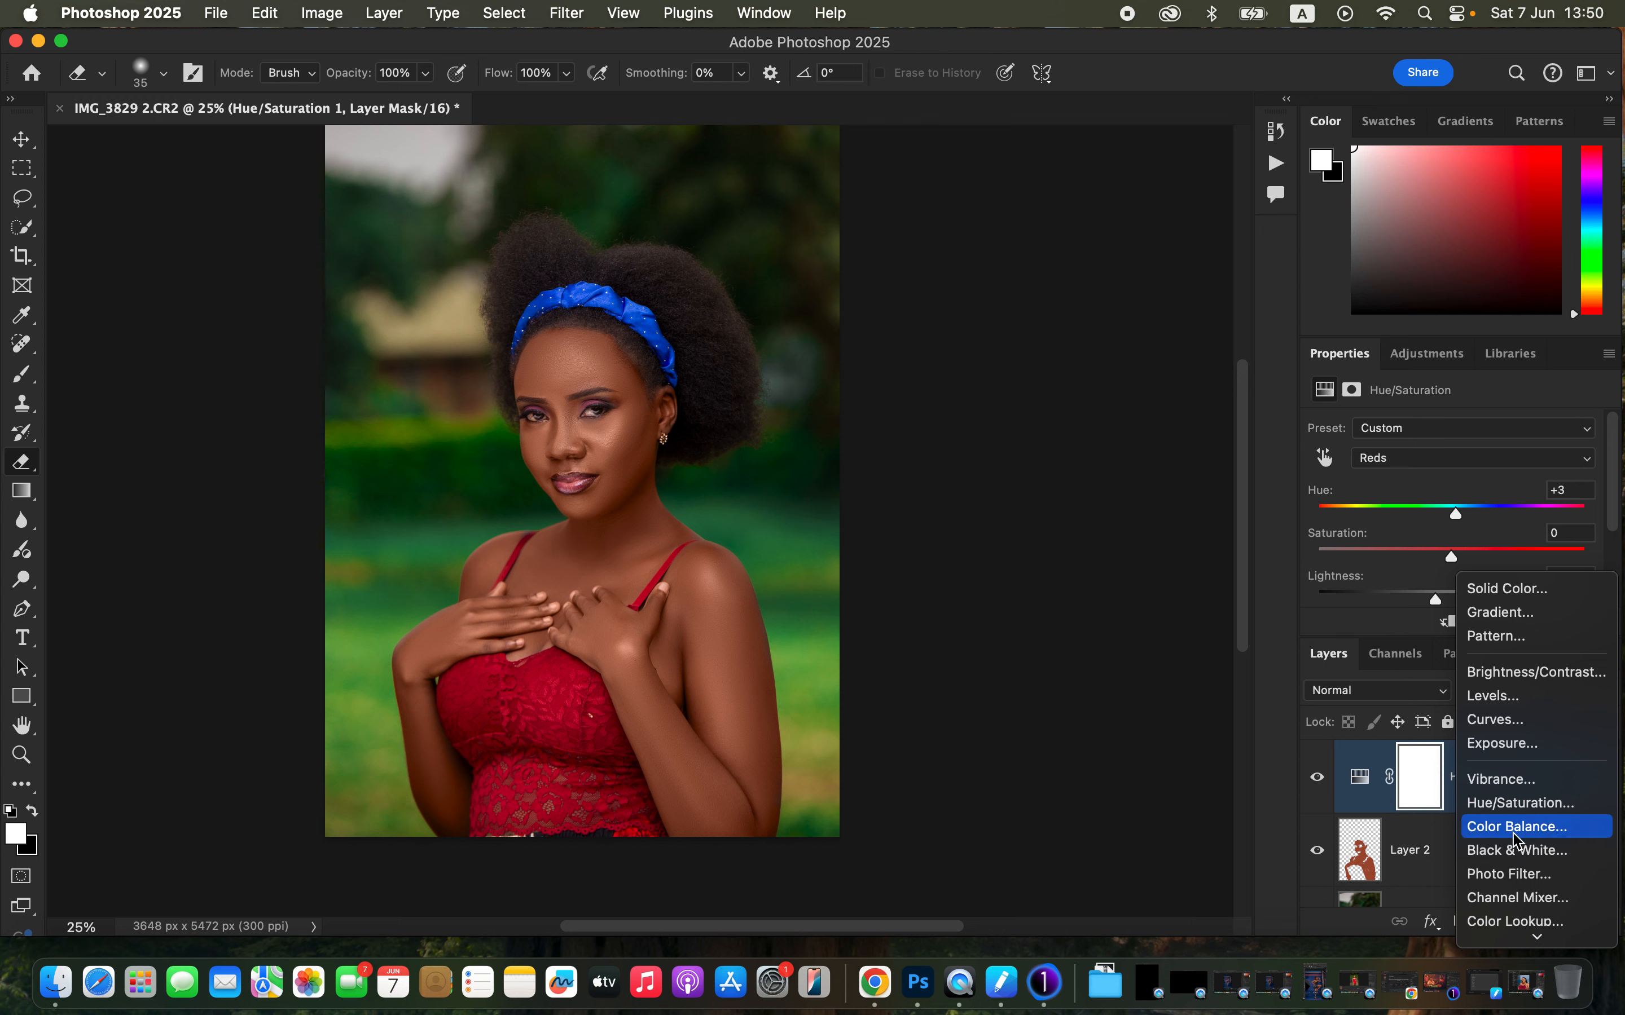
{"action": "left_click", "coordinate": [1516, 852]}
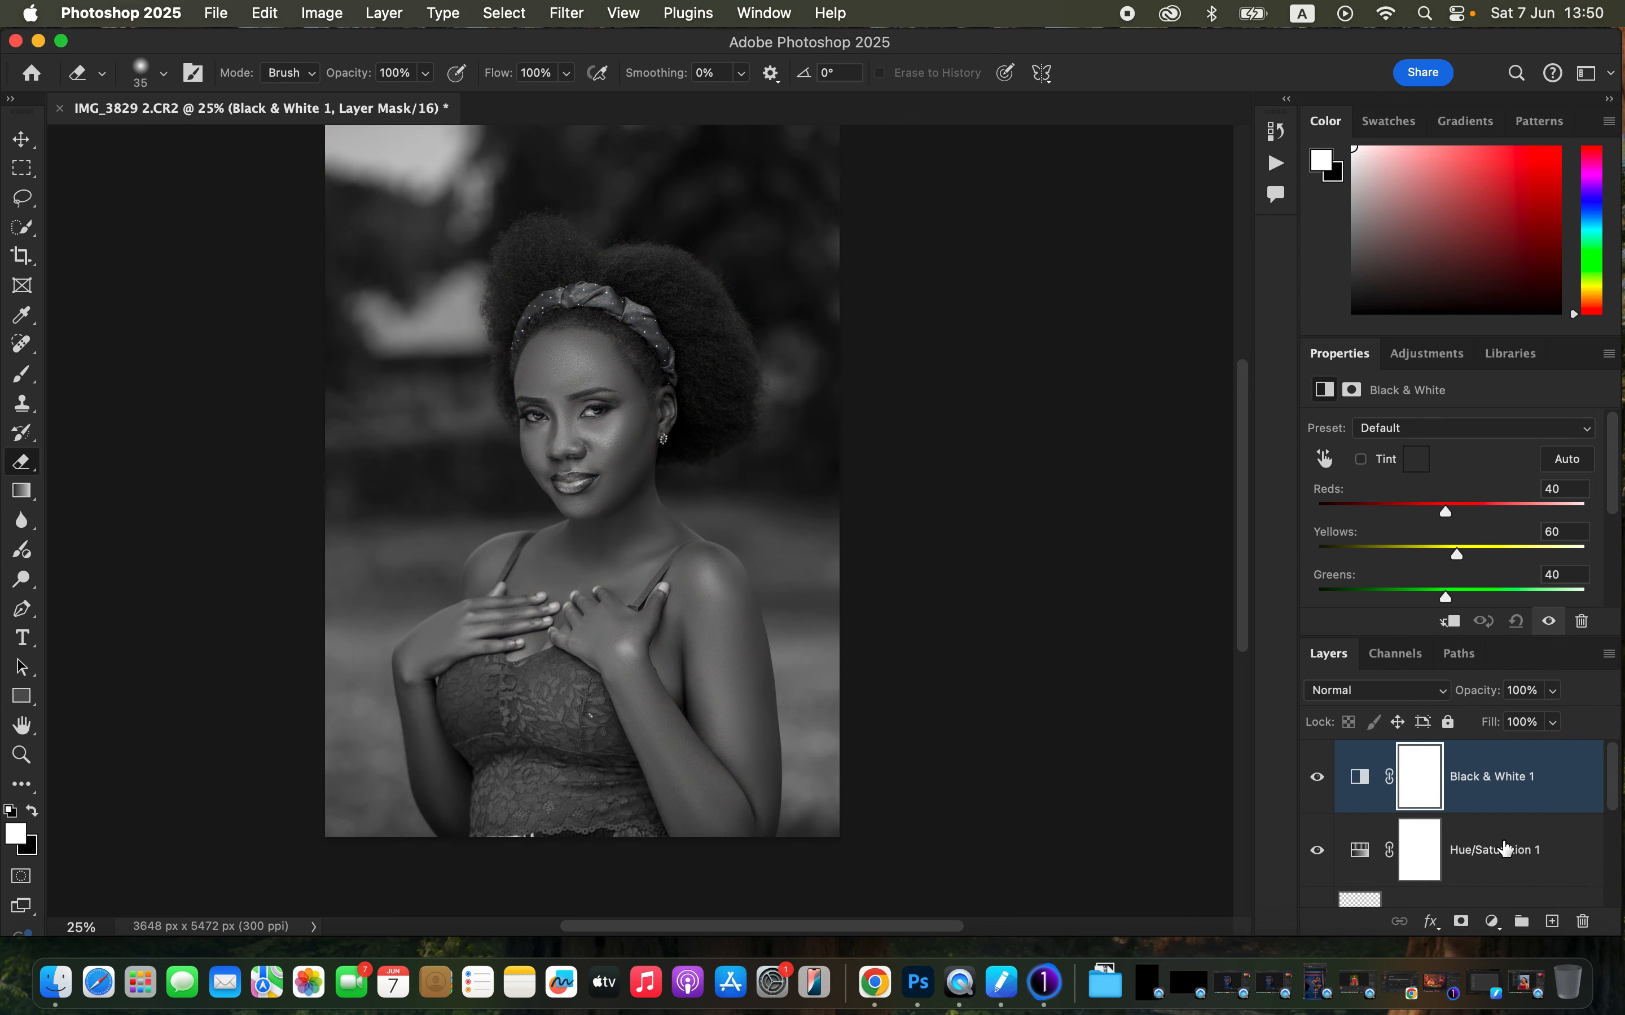
- Set the Black & White layer's blend mode to Multiply and its opacity to 16%, toggling it to compare
{"action": "left_click", "coordinate": [1389, 702]}
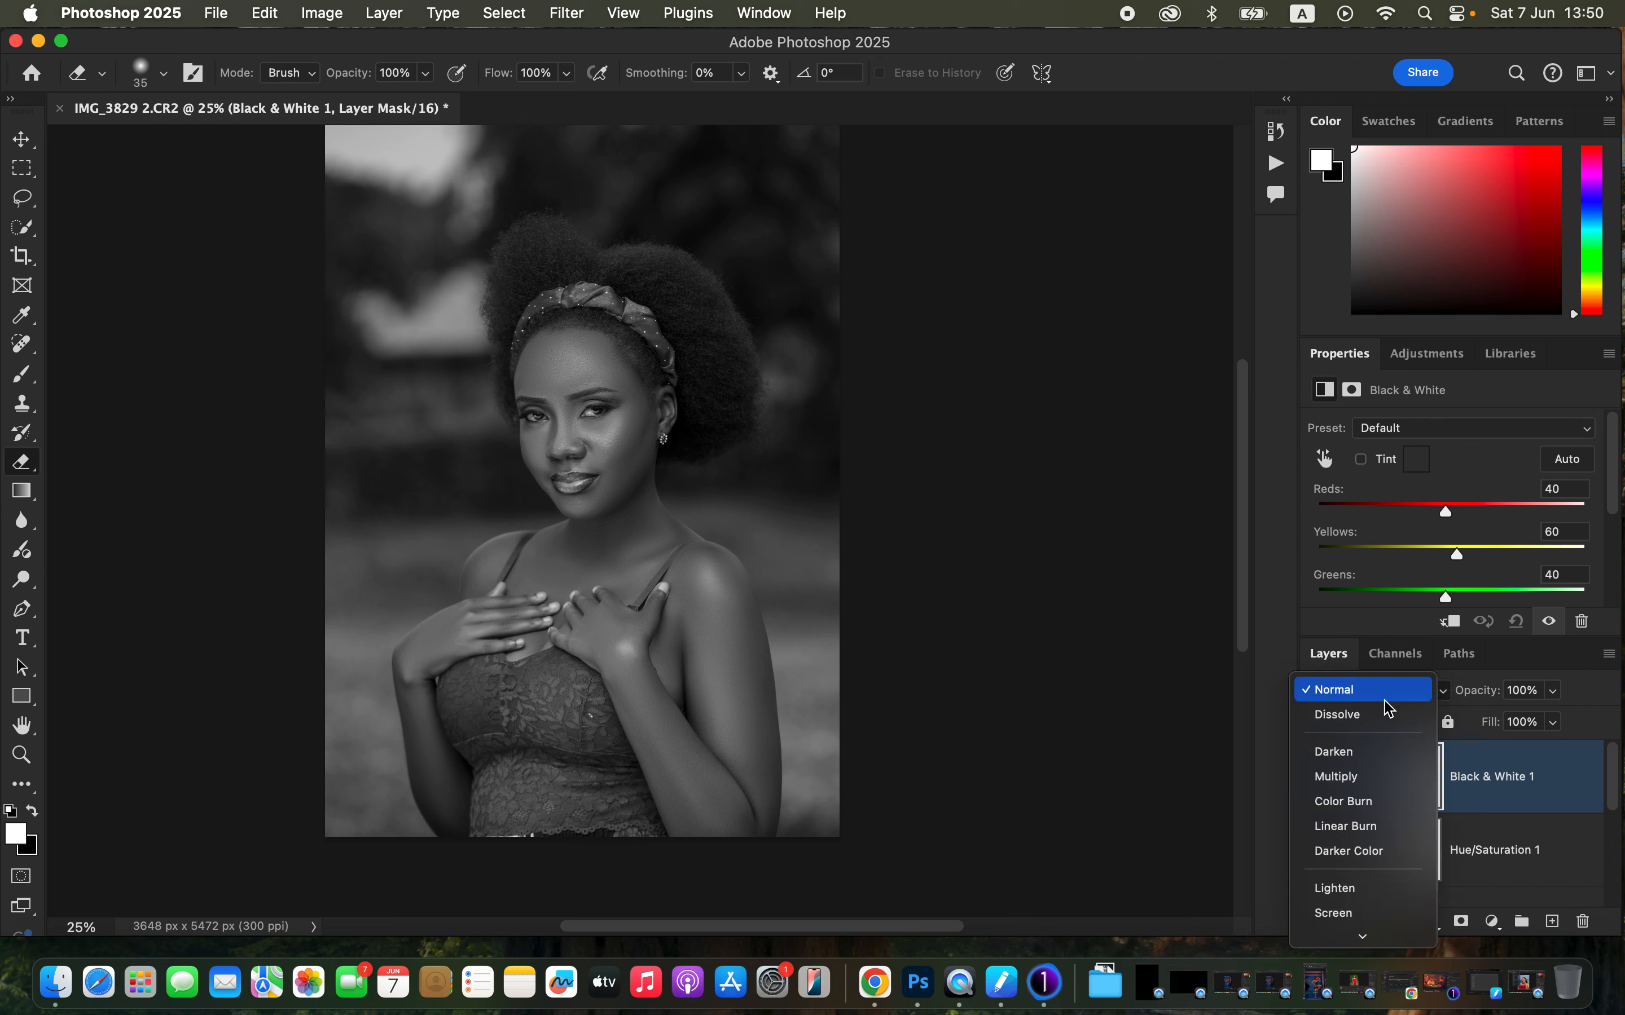
{"action": "left_click", "coordinate": [1382, 772]}
{"action": "left_click_drag", "start_coordinate": [1553, 690], "coordinate": [1469, 736]}
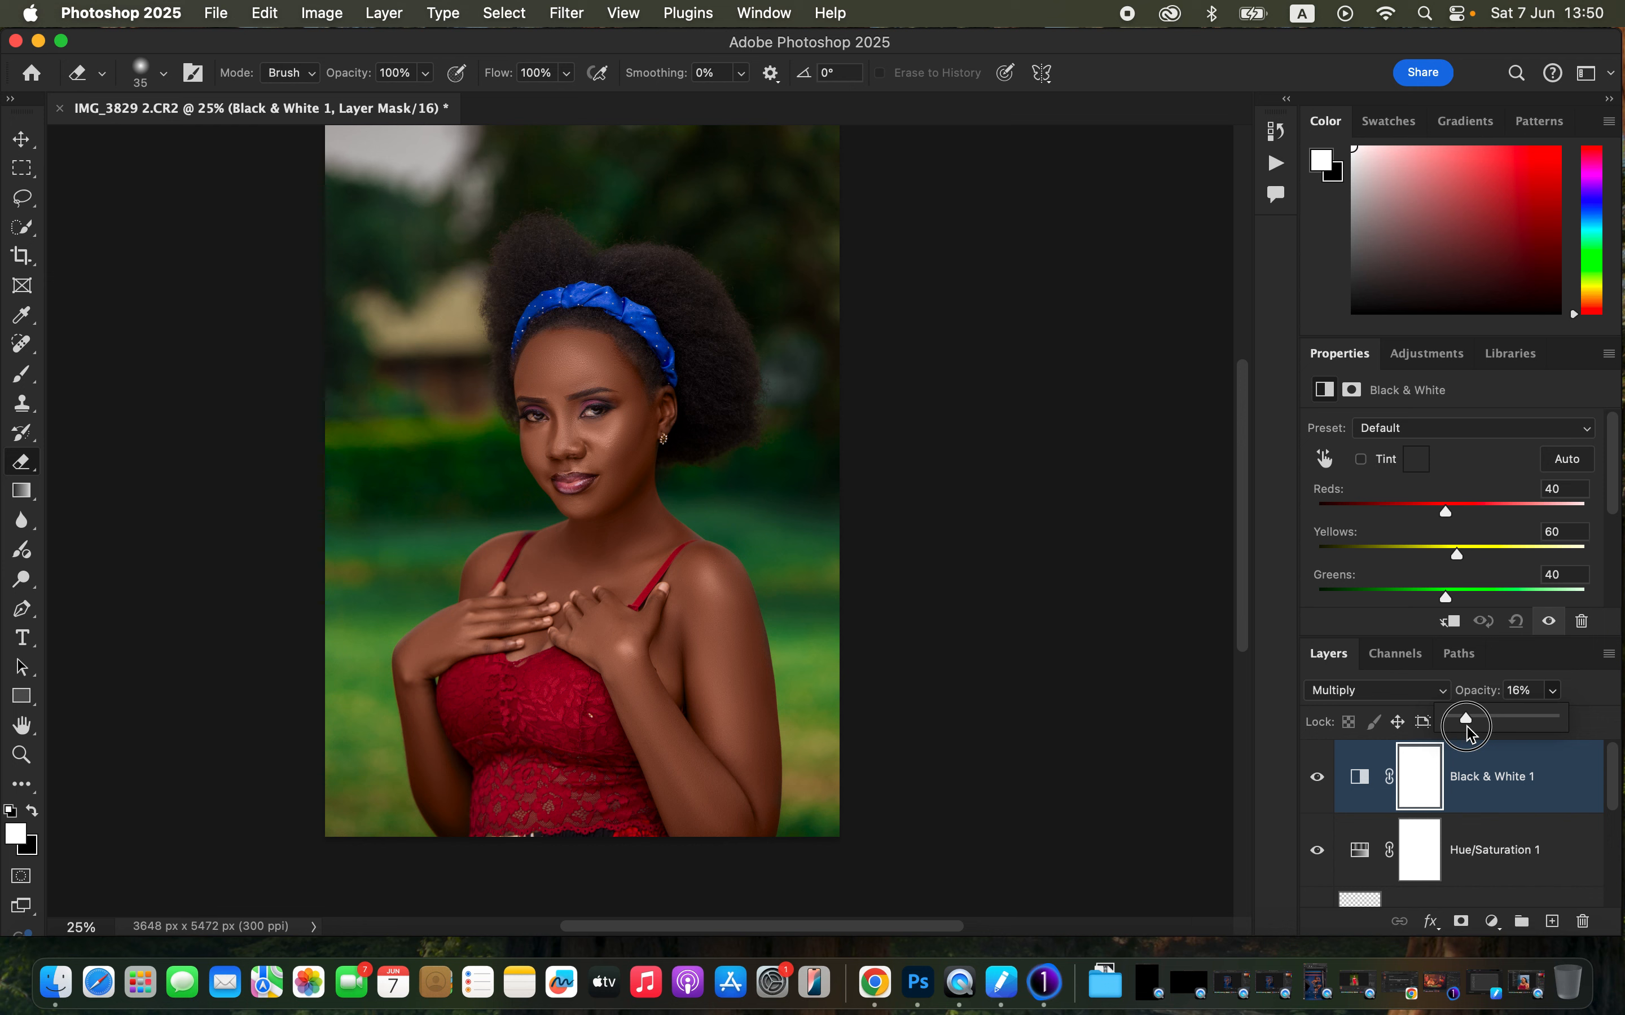
{"action": "left_click_drag", "start_coordinate": [1467, 726], "coordinate": [1468, 727]}
{"action": "left_click", "coordinate": [1312, 783]}
{"action": "left_click", "coordinate": [1313, 789]}
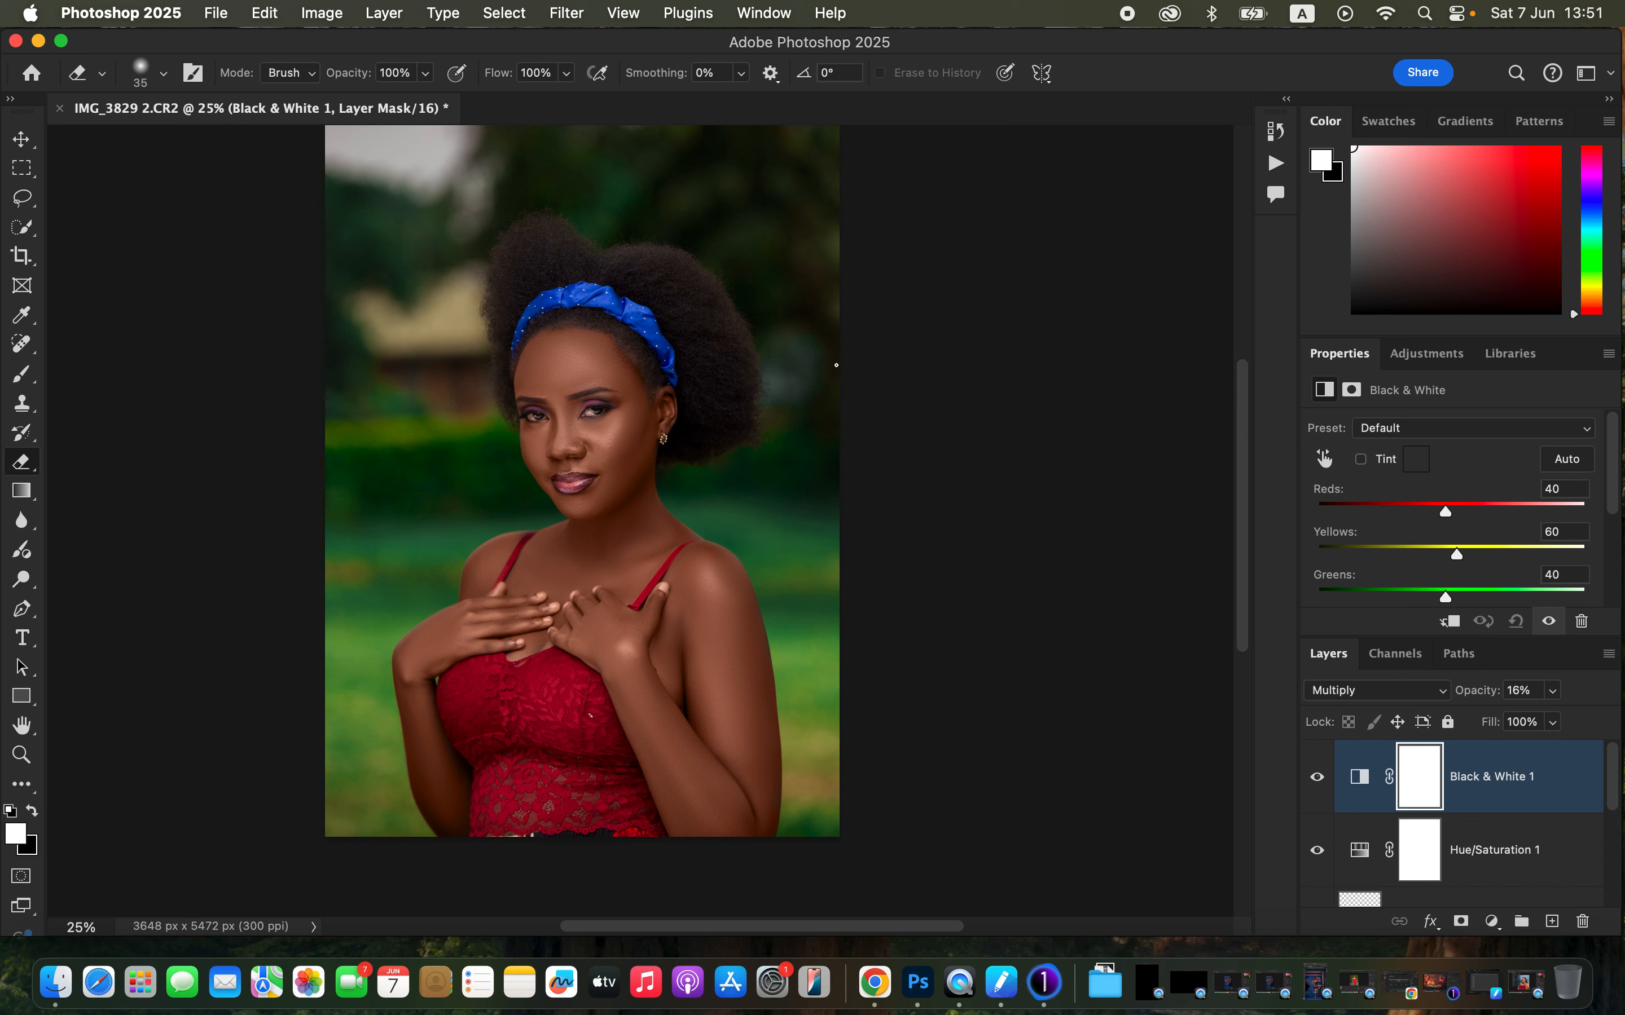
- Add a Selective Color adjustment layer above and choose the Blacks colour range
{"action": "left_click", "coordinate": [1491, 921]}
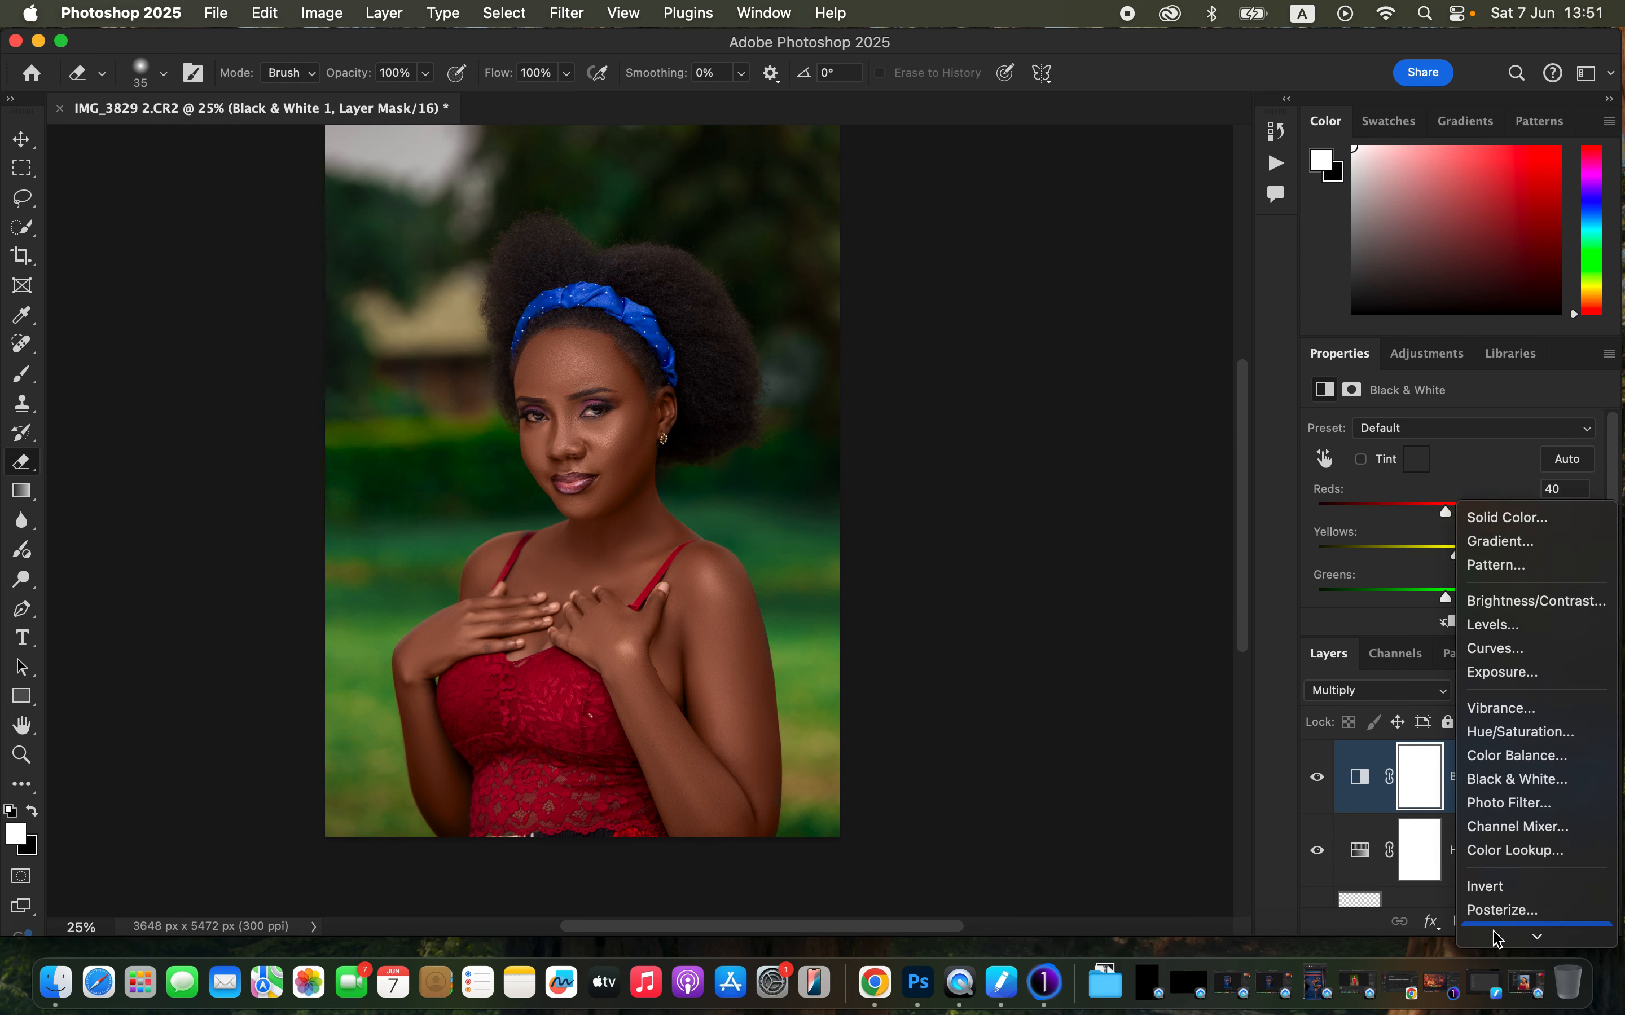
{"action": "left_click", "coordinate": [1521, 931]}
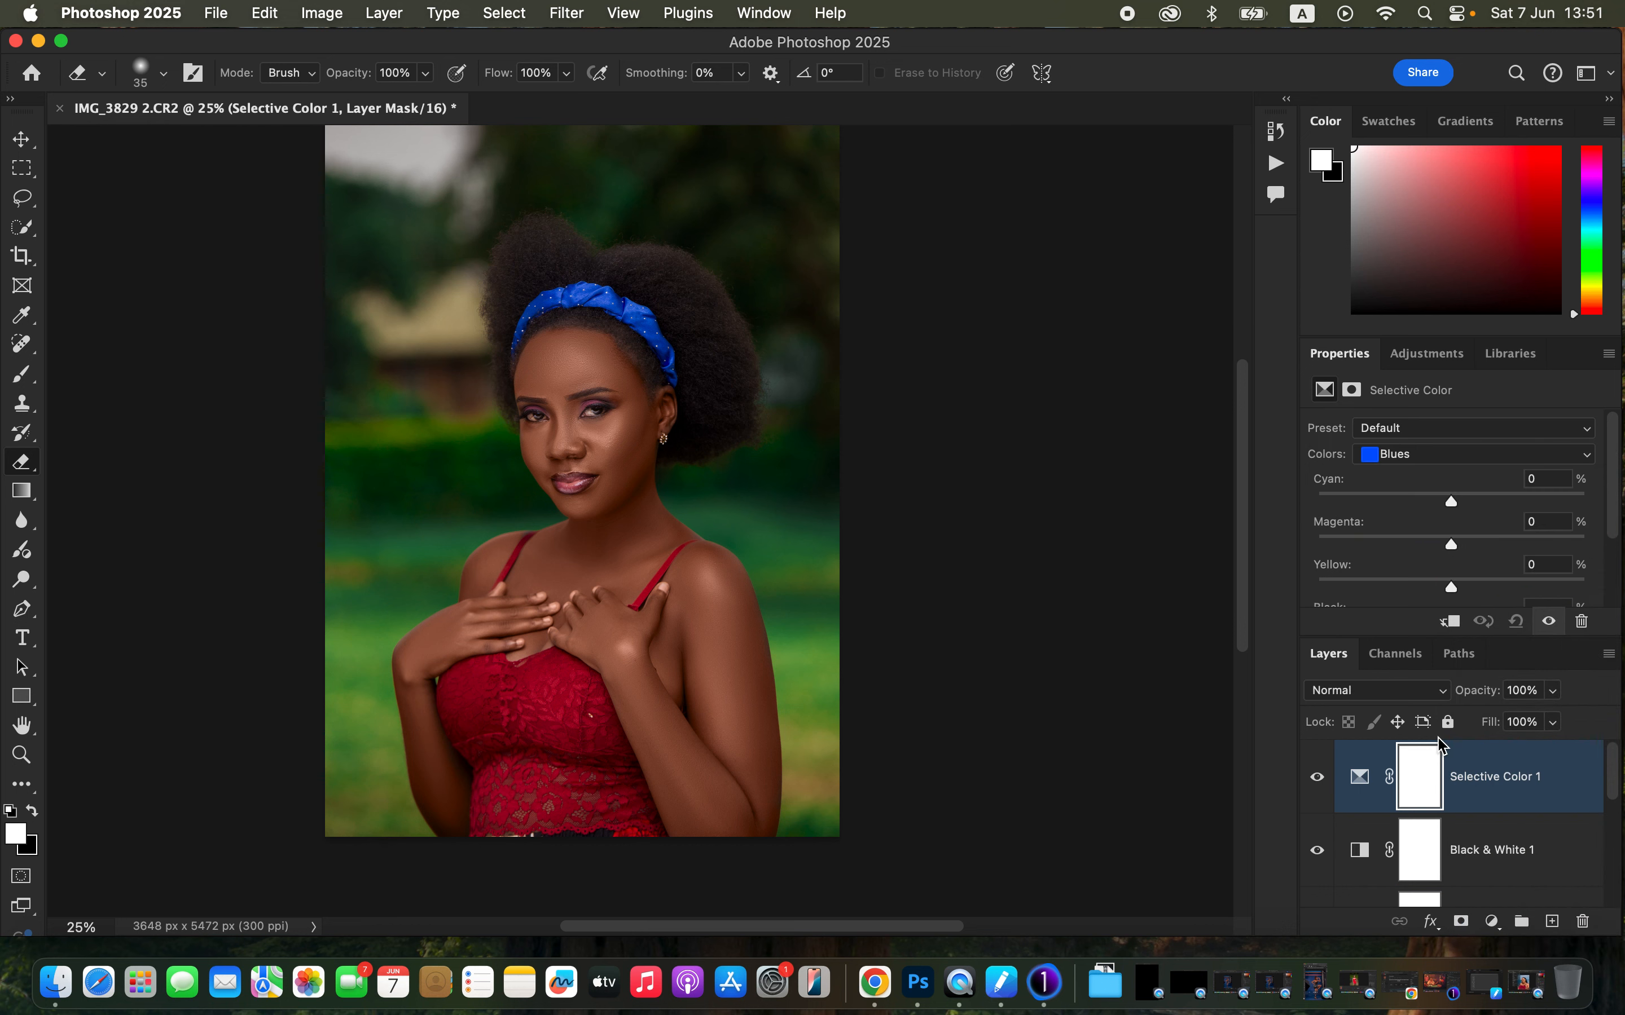
{"action": "left_click", "coordinate": [1433, 457]}
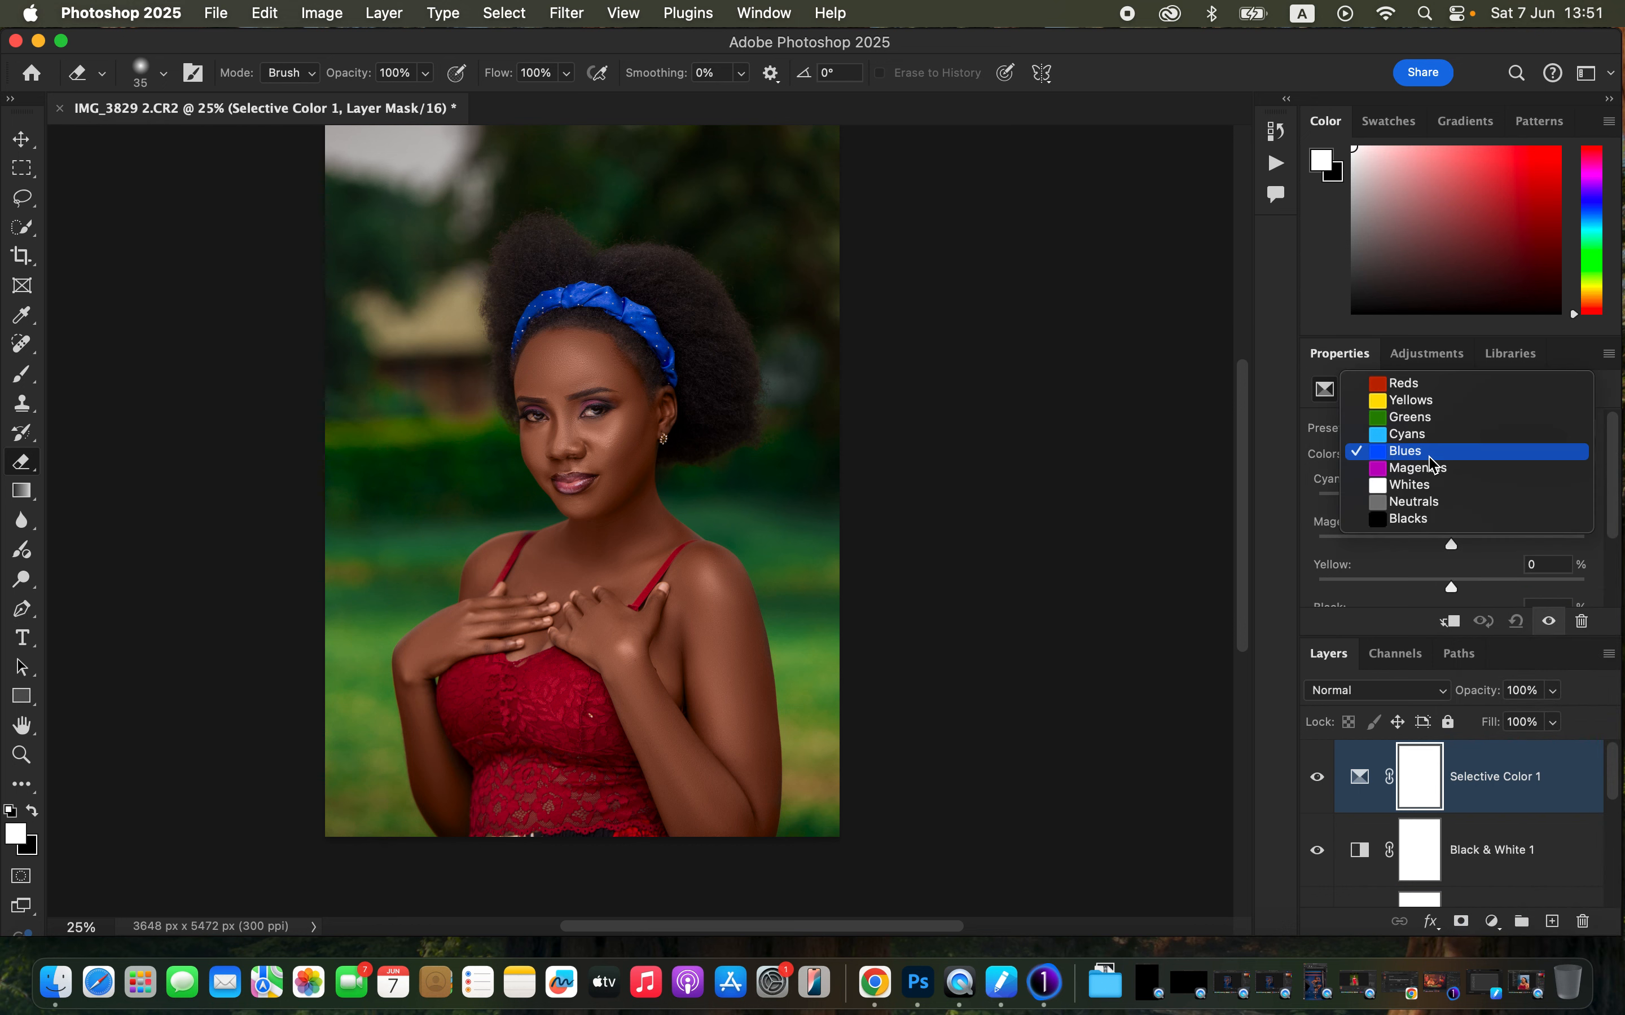
{"action": "left_click", "coordinate": [1437, 522]}
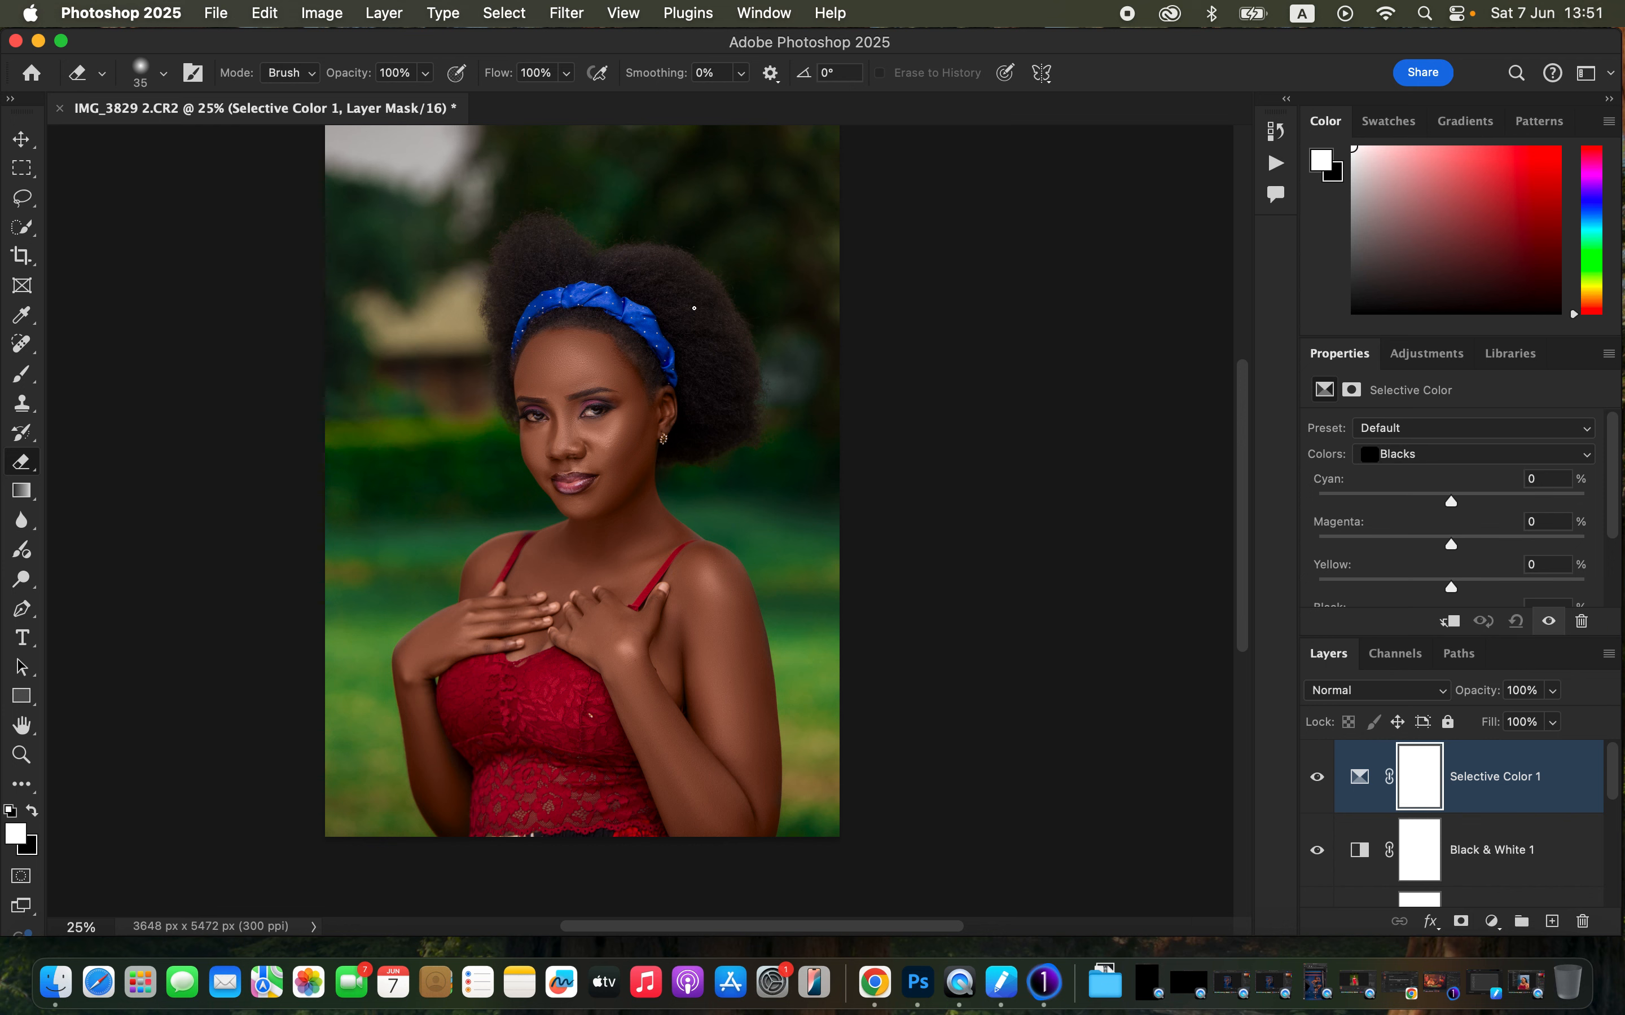
{"action": "left_click", "coordinate": [1420, 454]}
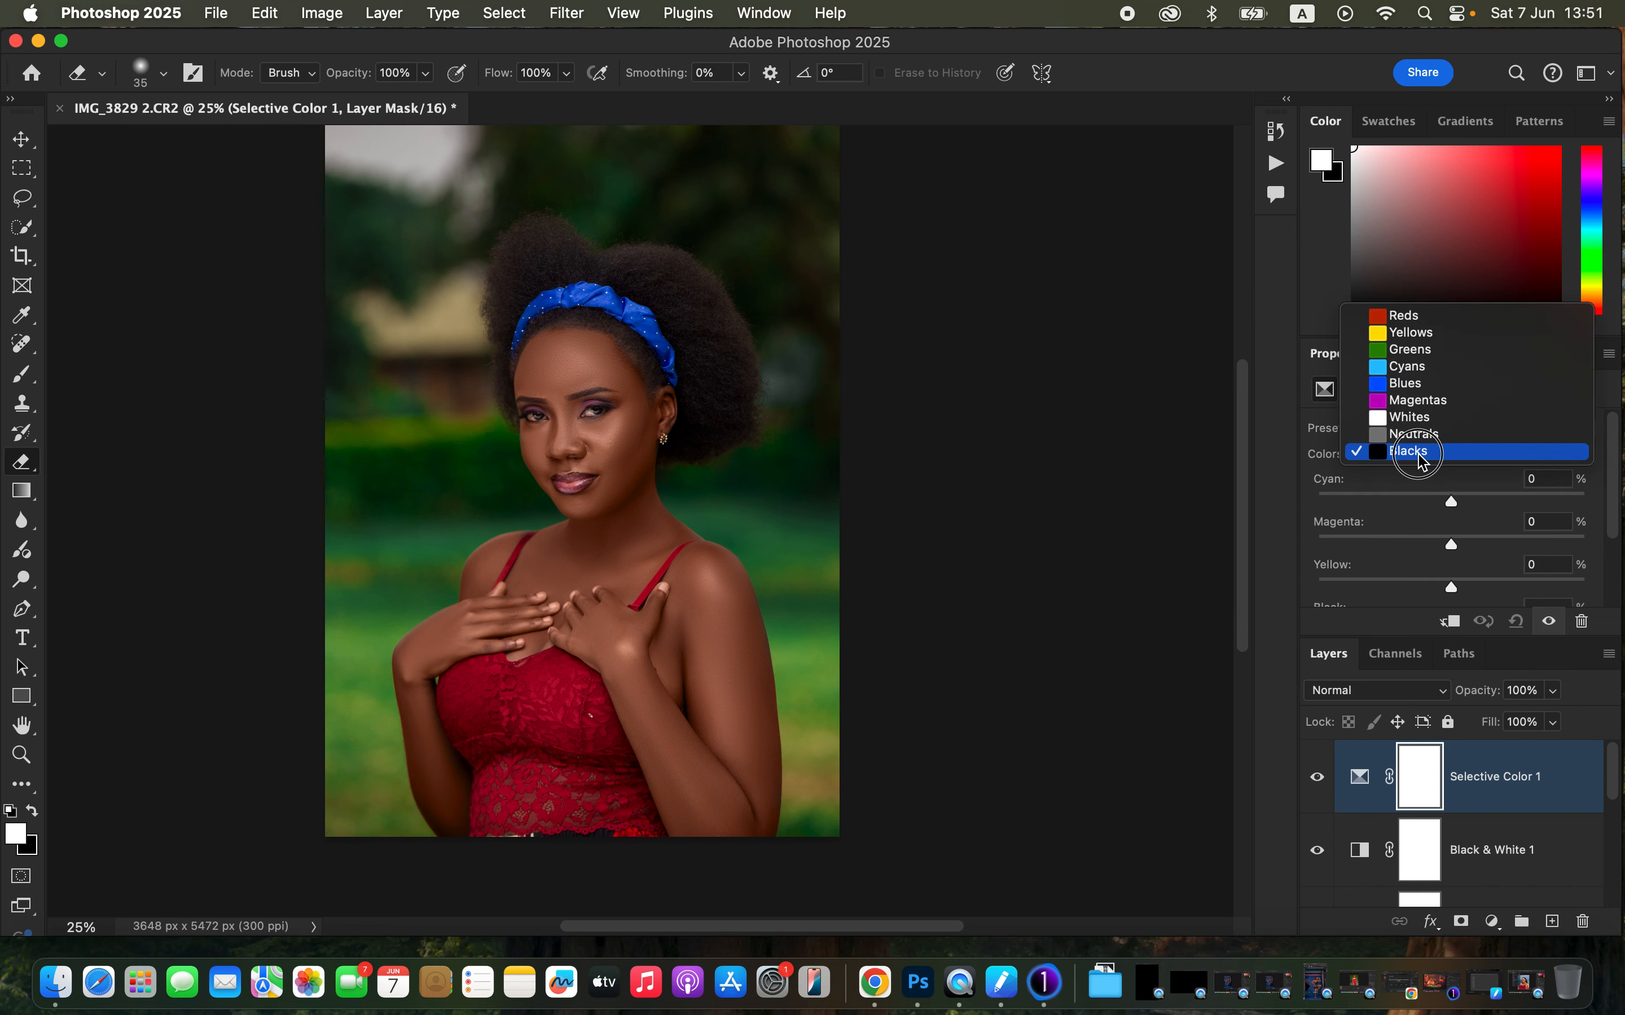
{"action": "left_click", "coordinate": [1420, 454]}
- Set the Blacks Cyan value to +6, toggling the Selective Color layer to compare
{"action": "left_click_drag", "start_coordinate": [1453, 504], "coordinate": [1460, 501]}
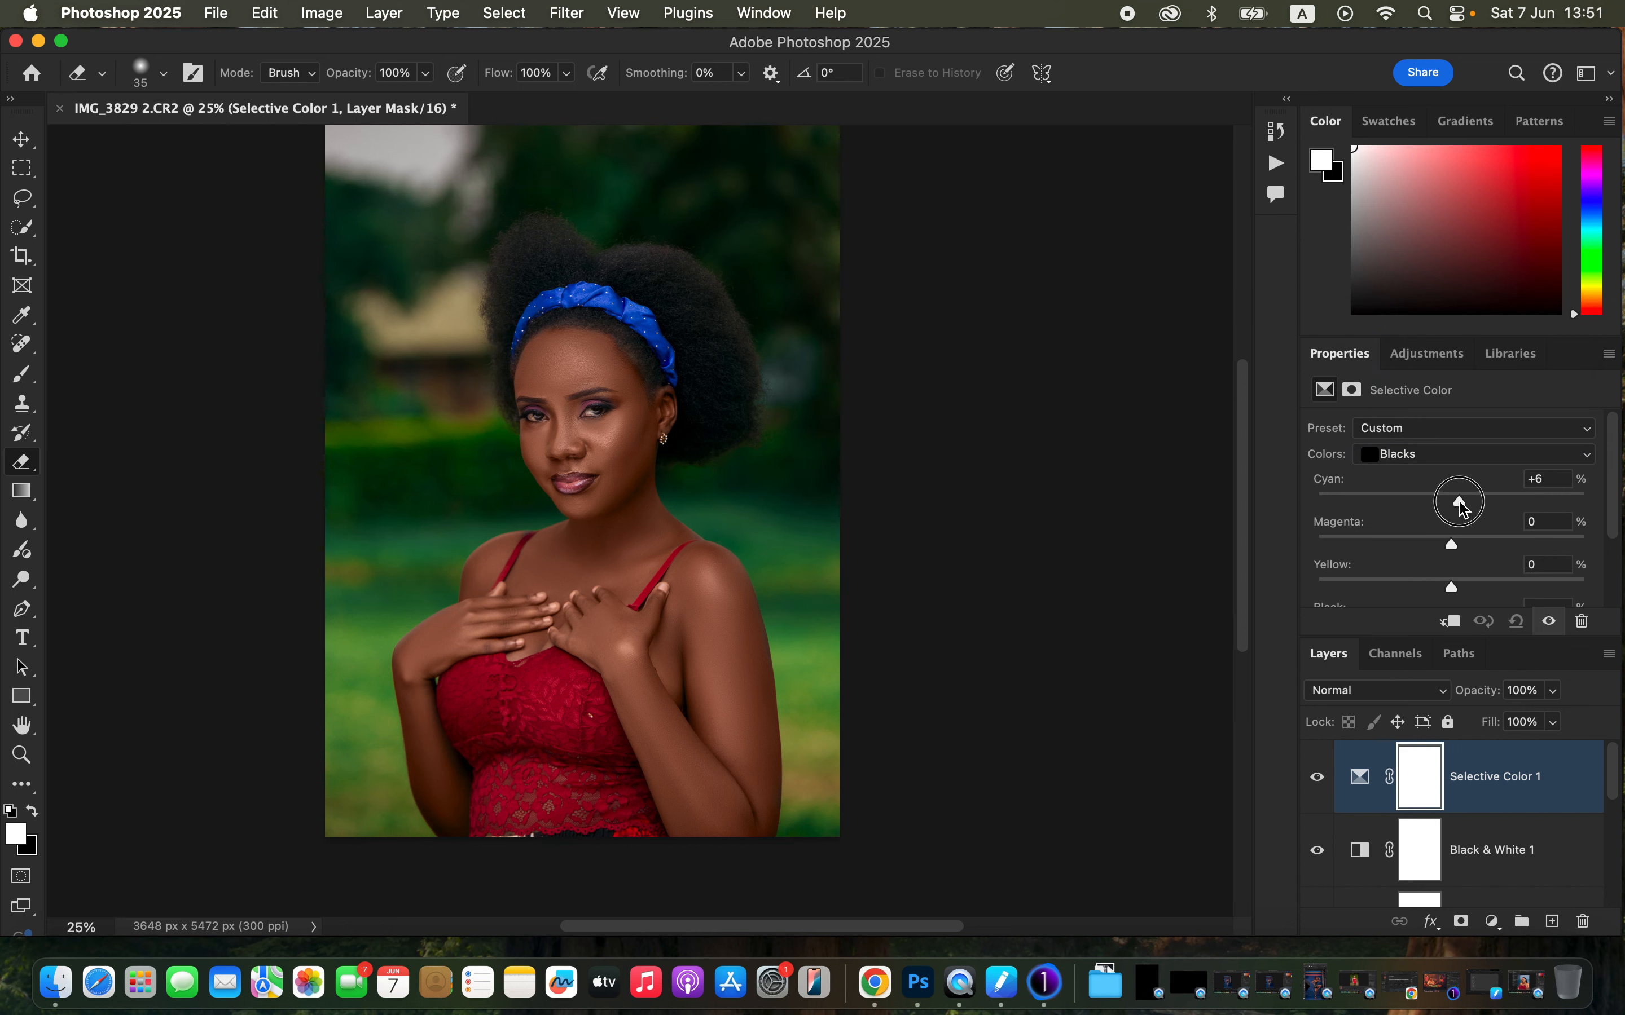
{"action": "left_click_drag", "start_coordinate": [1458, 501], "coordinate": [1460, 502]}
{"action": "left_click", "coordinate": [1318, 772]}
{"action": "left_click", "coordinate": [1320, 779]}
{"action": "left_click", "coordinate": [1321, 784]}
{"action": "left_click", "coordinate": [1320, 783]}
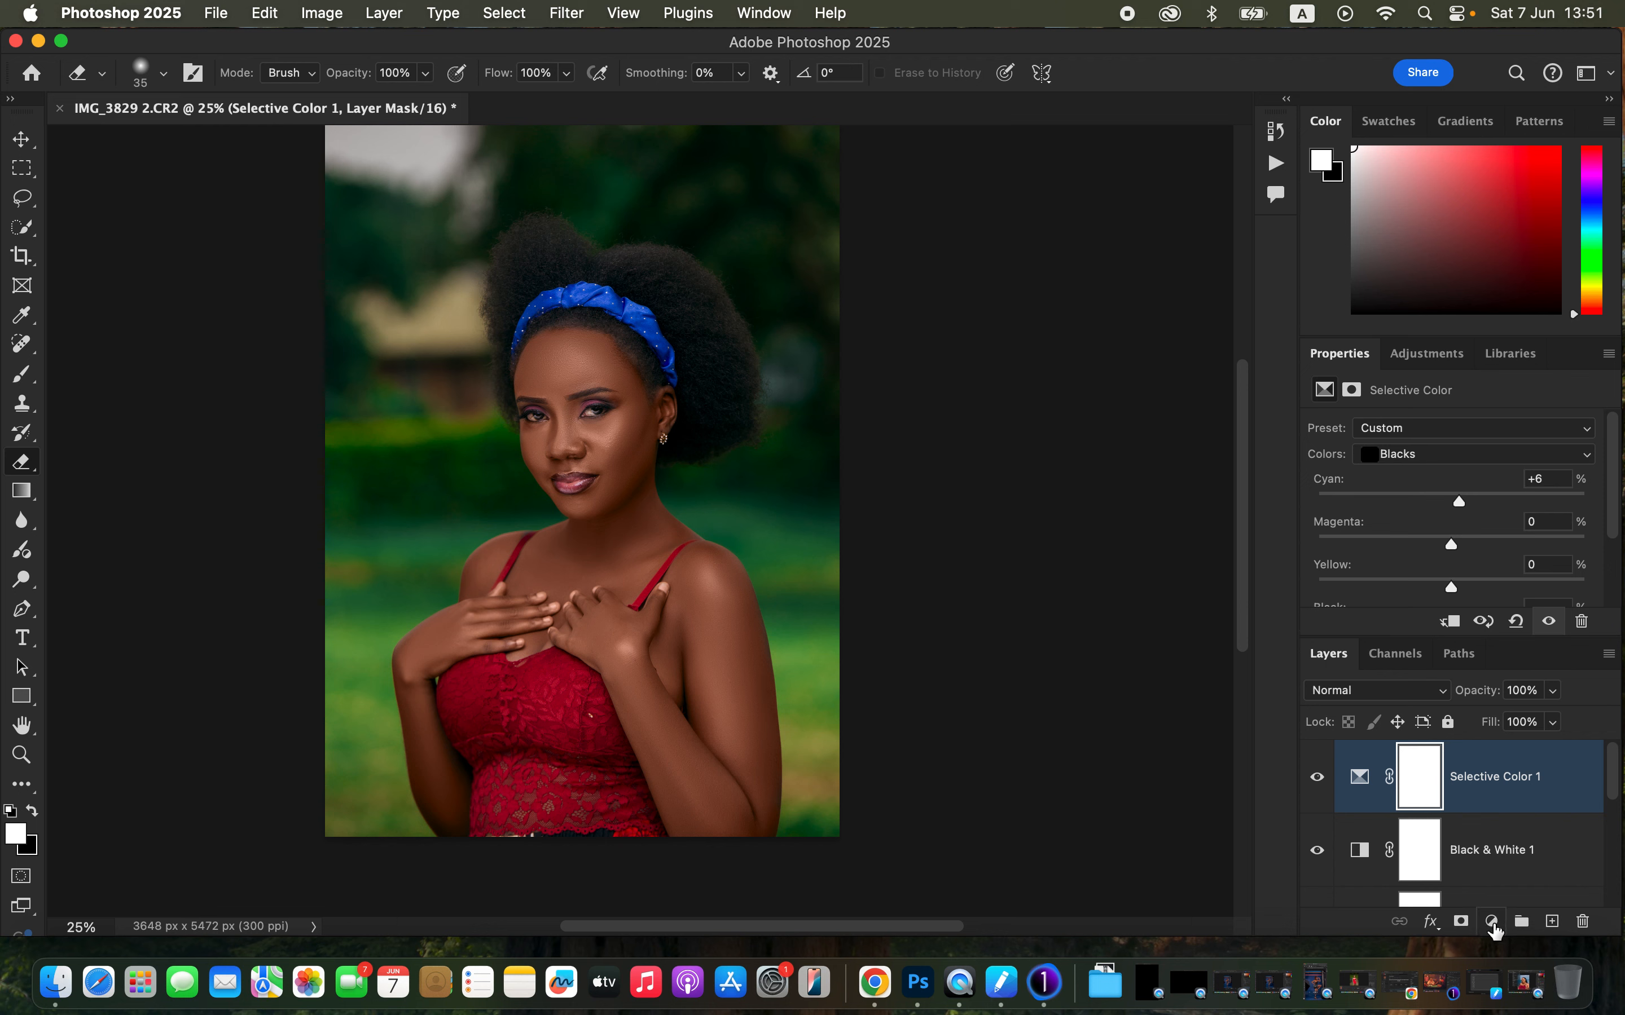
- Add a Curves adjustment layer and brighten it by moving the white point to Input 153, Output 255
{"action": "left_click", "coordinate": [1493, 930]}
{"action": "left_click", "coordinate": [1507, 727]}
{"action": "left_click_drag", "start_coordinate": [1610, 497], "coordinate": [1496, 550]}
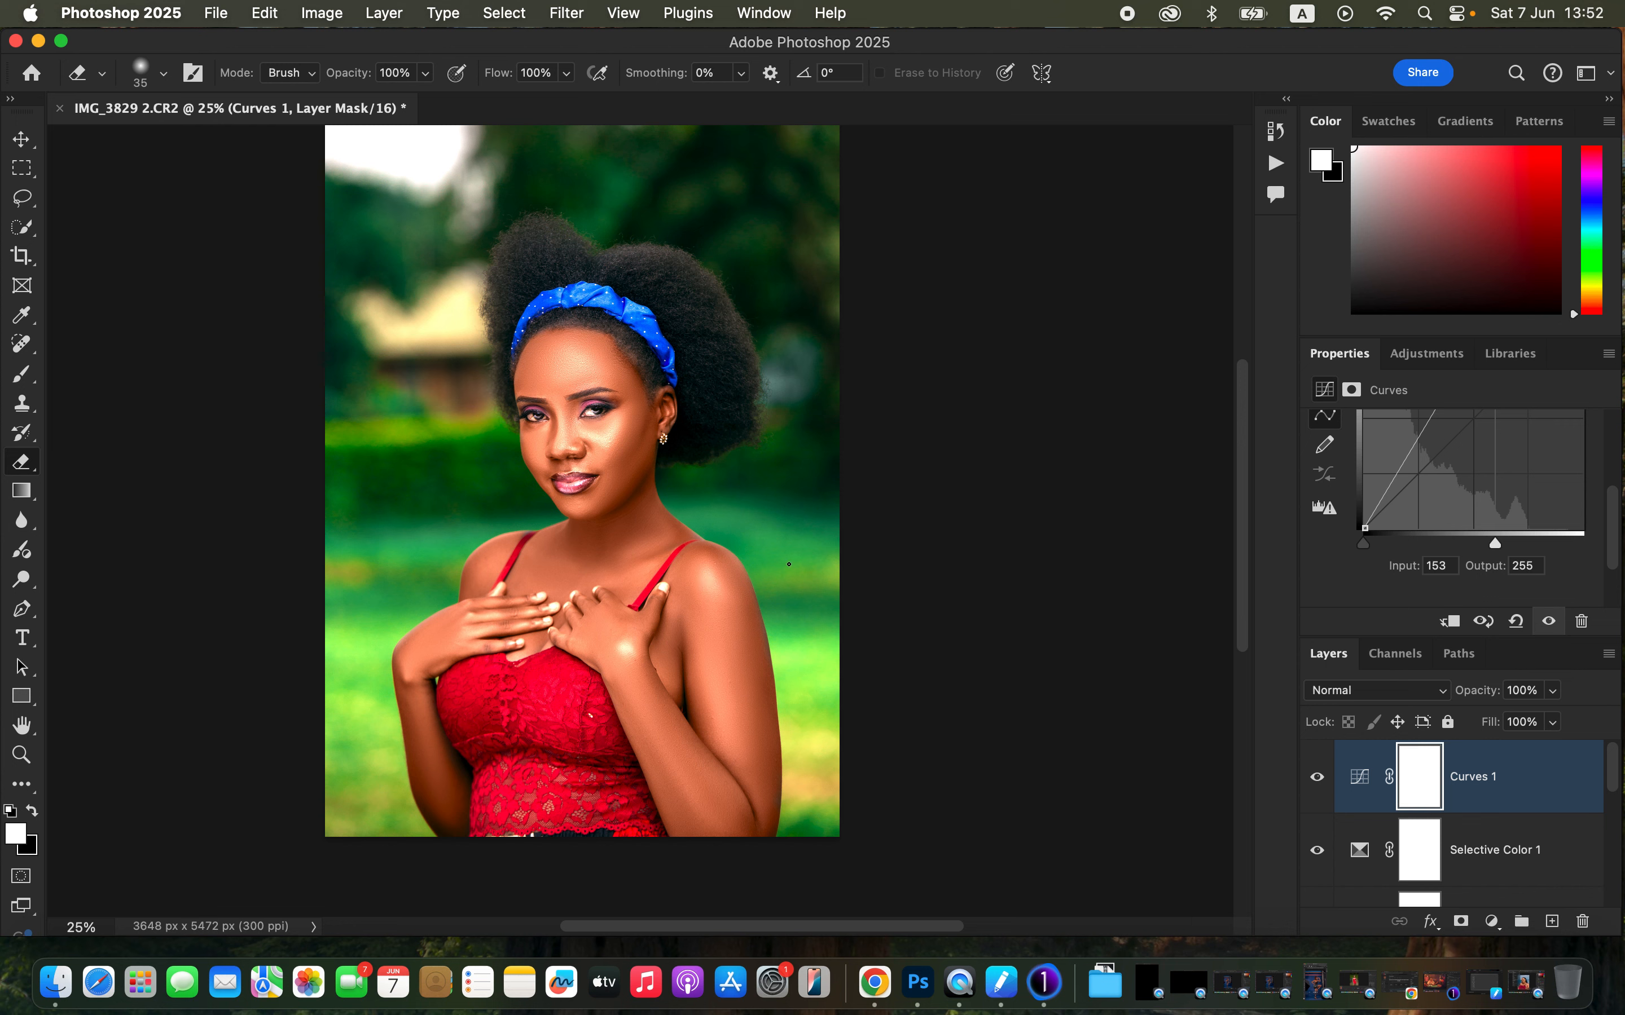
- In the Curves layer's Blending Options, split the Blend If Underlying Layer shadow slider to 132/178 and confirm
{"action": "right_click", "coordinate": [1543, 790]}
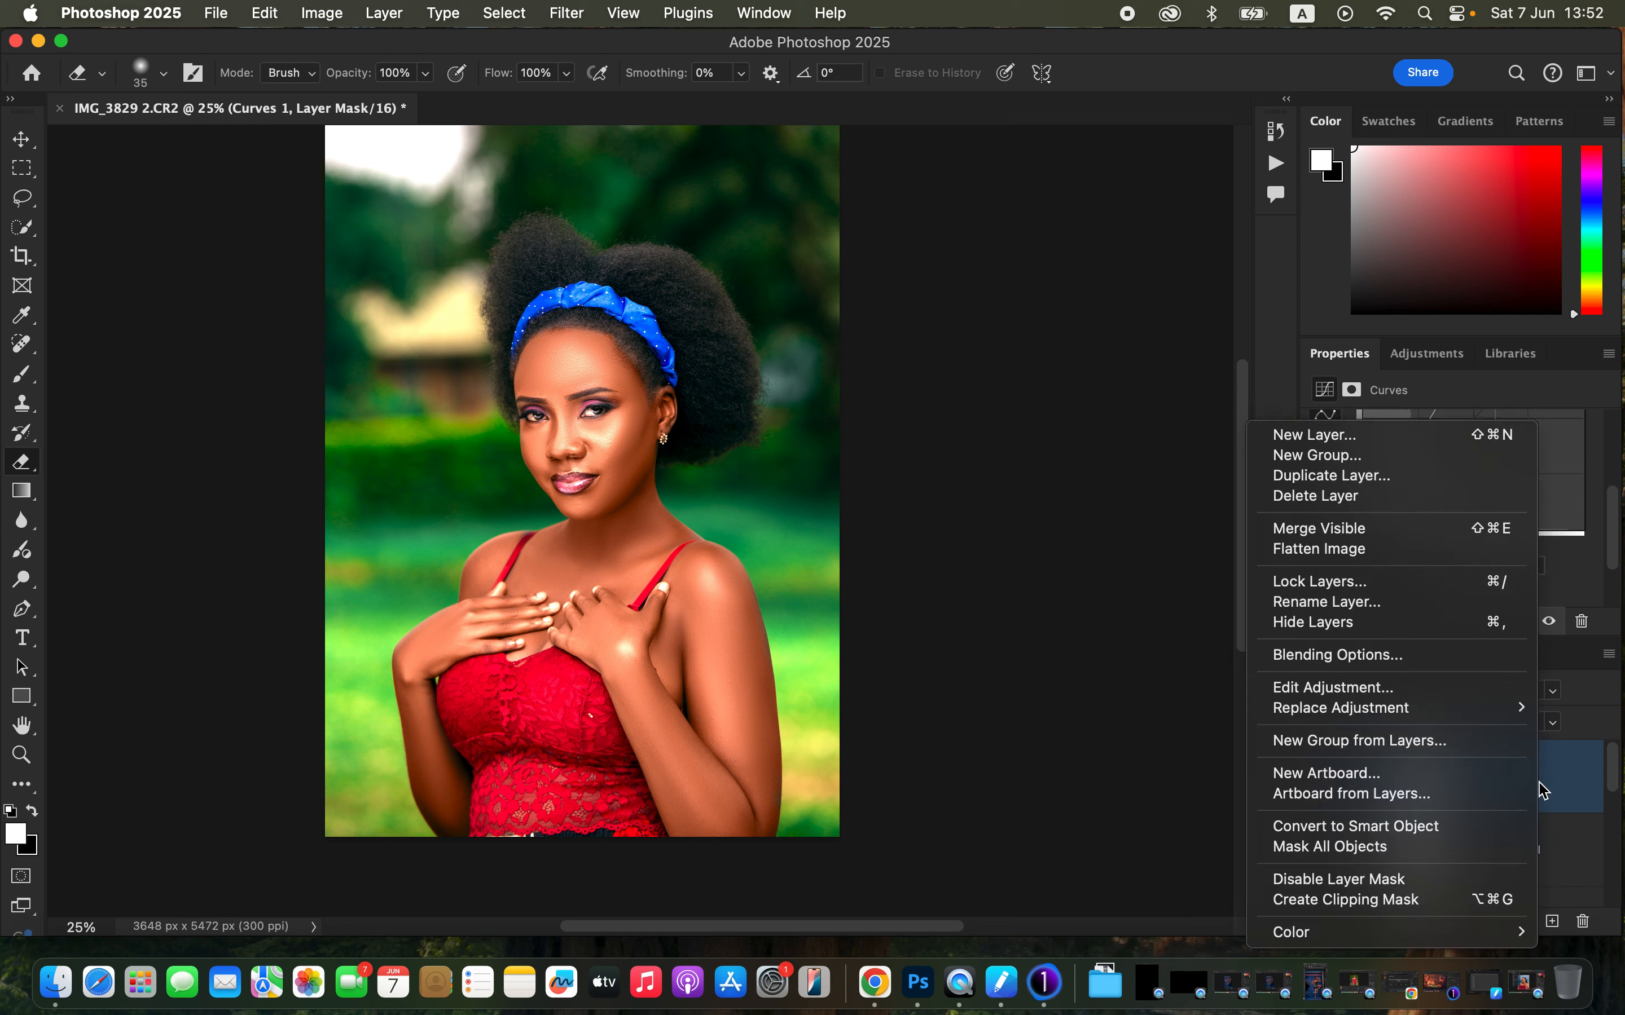
{"action": "left_click", "coordinate": [1402, 659]}
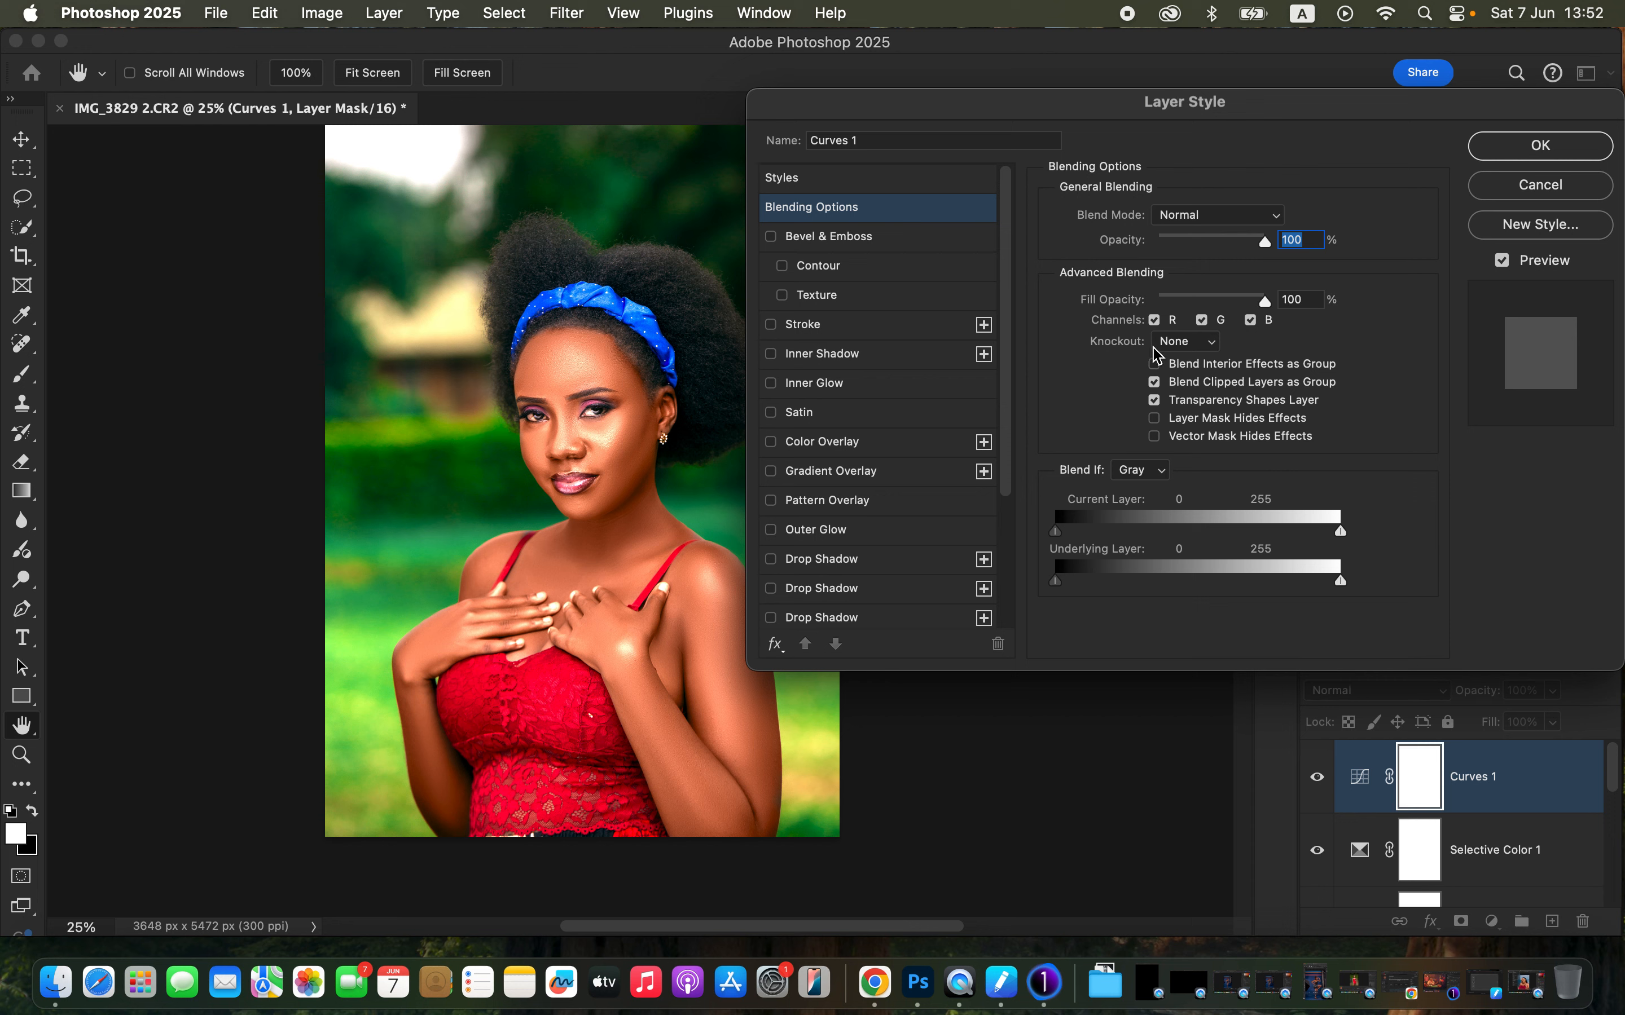
{"action": "left_click", "coordinate": [1152, 477]}
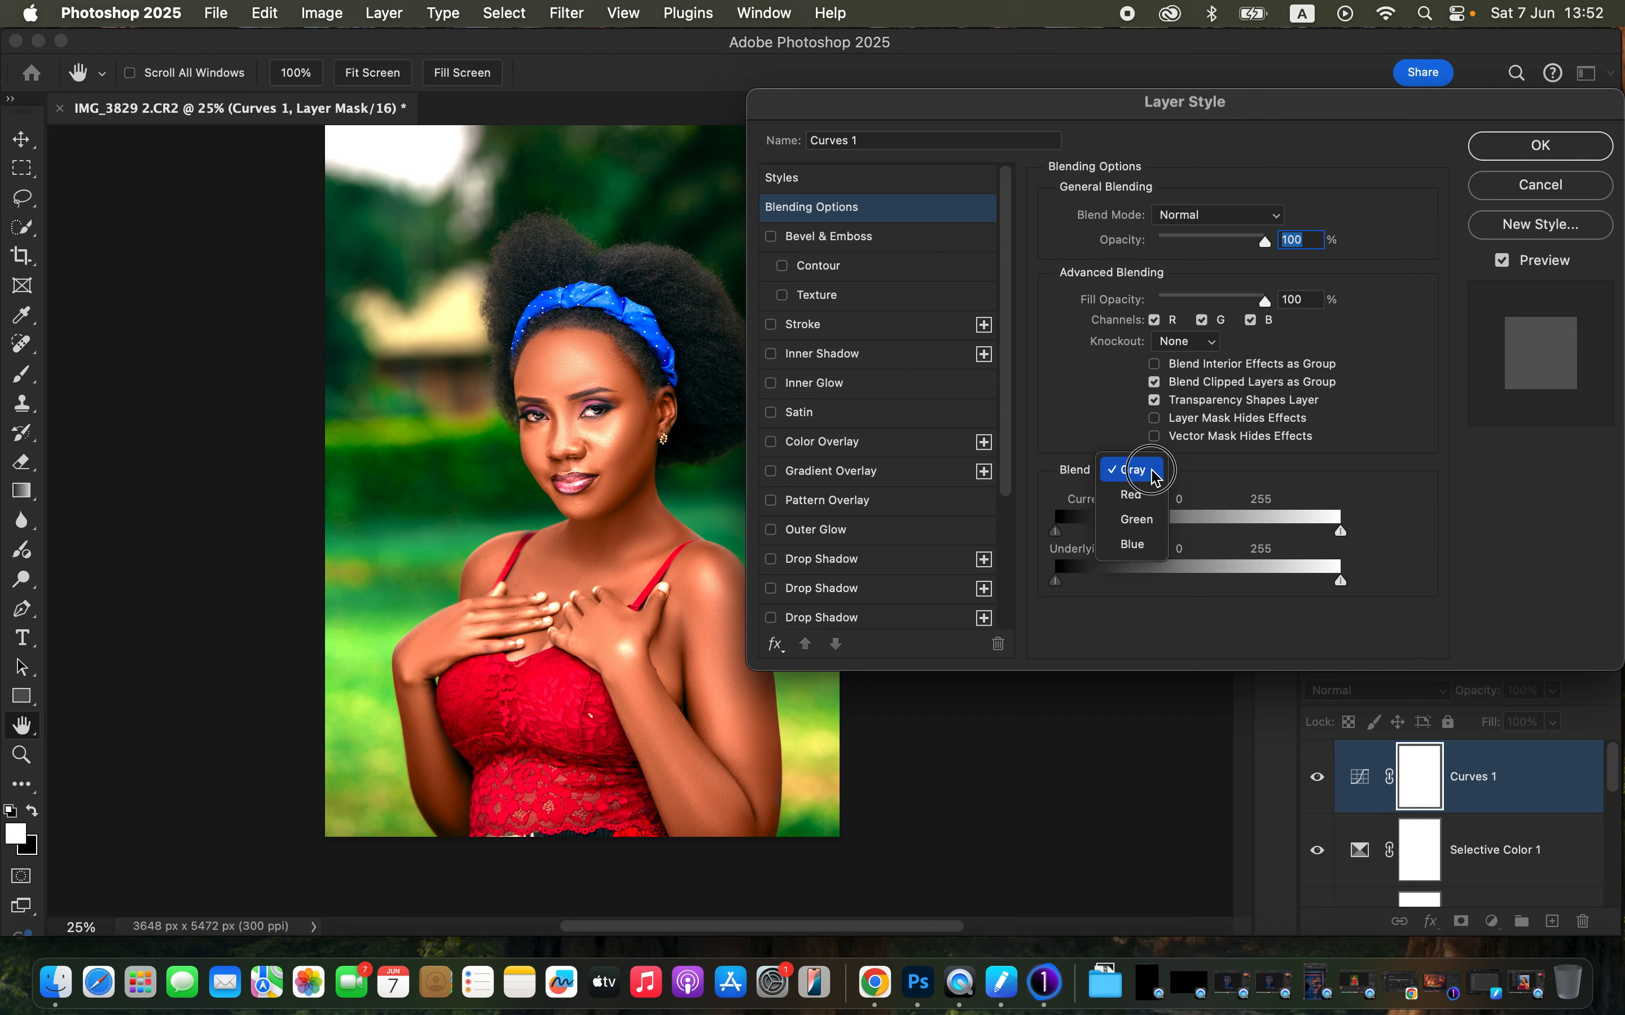
{"action": "left_click", "coordinate": [1153, 477]}
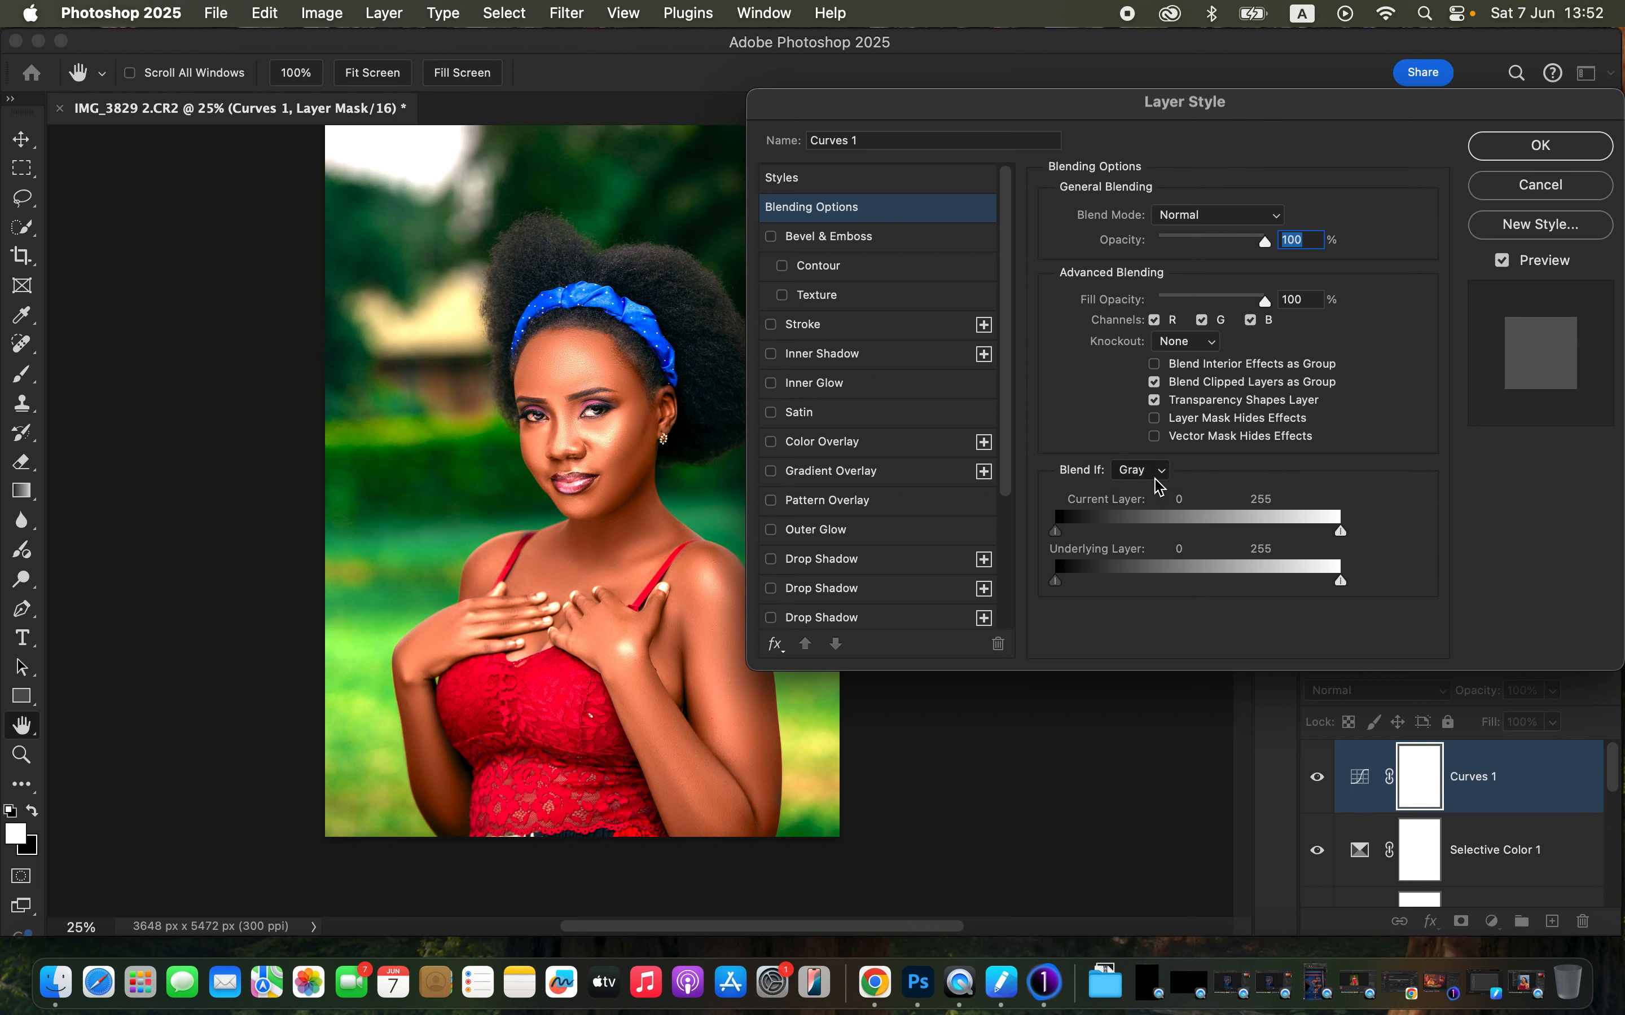
{"action": "left_click", "coordinate": [1060, 591]}
{"action": "left_click", "coordinate": [1060, 591]}
{"action": "left_click", "coordinate": [1060, 591]}
{"action": "left_click", "coordinate": [1060, 591]}
{"action": "left_click_drag", "start_coordinate": [1059, 593], "coordinate": [1204, 584]}
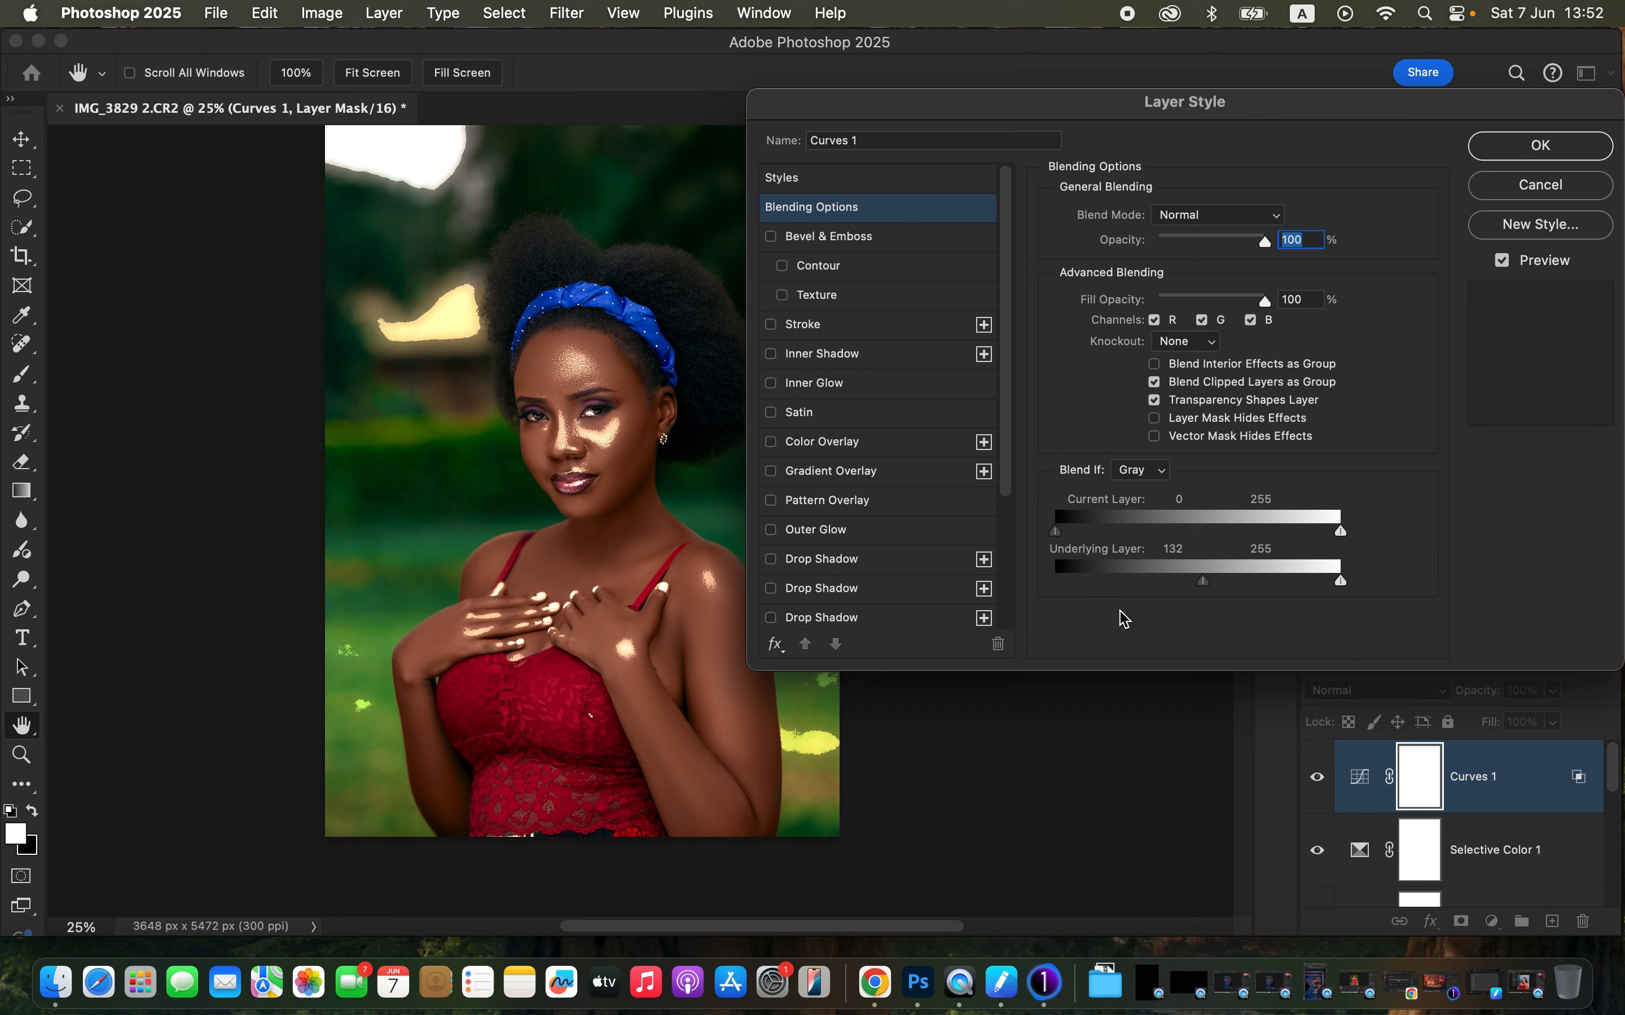
{"action": "key", "text": "alt"}
{"action": "left_click_drag", "start_coordinate": [1205, 582], "coordinate": [1258, 582]}
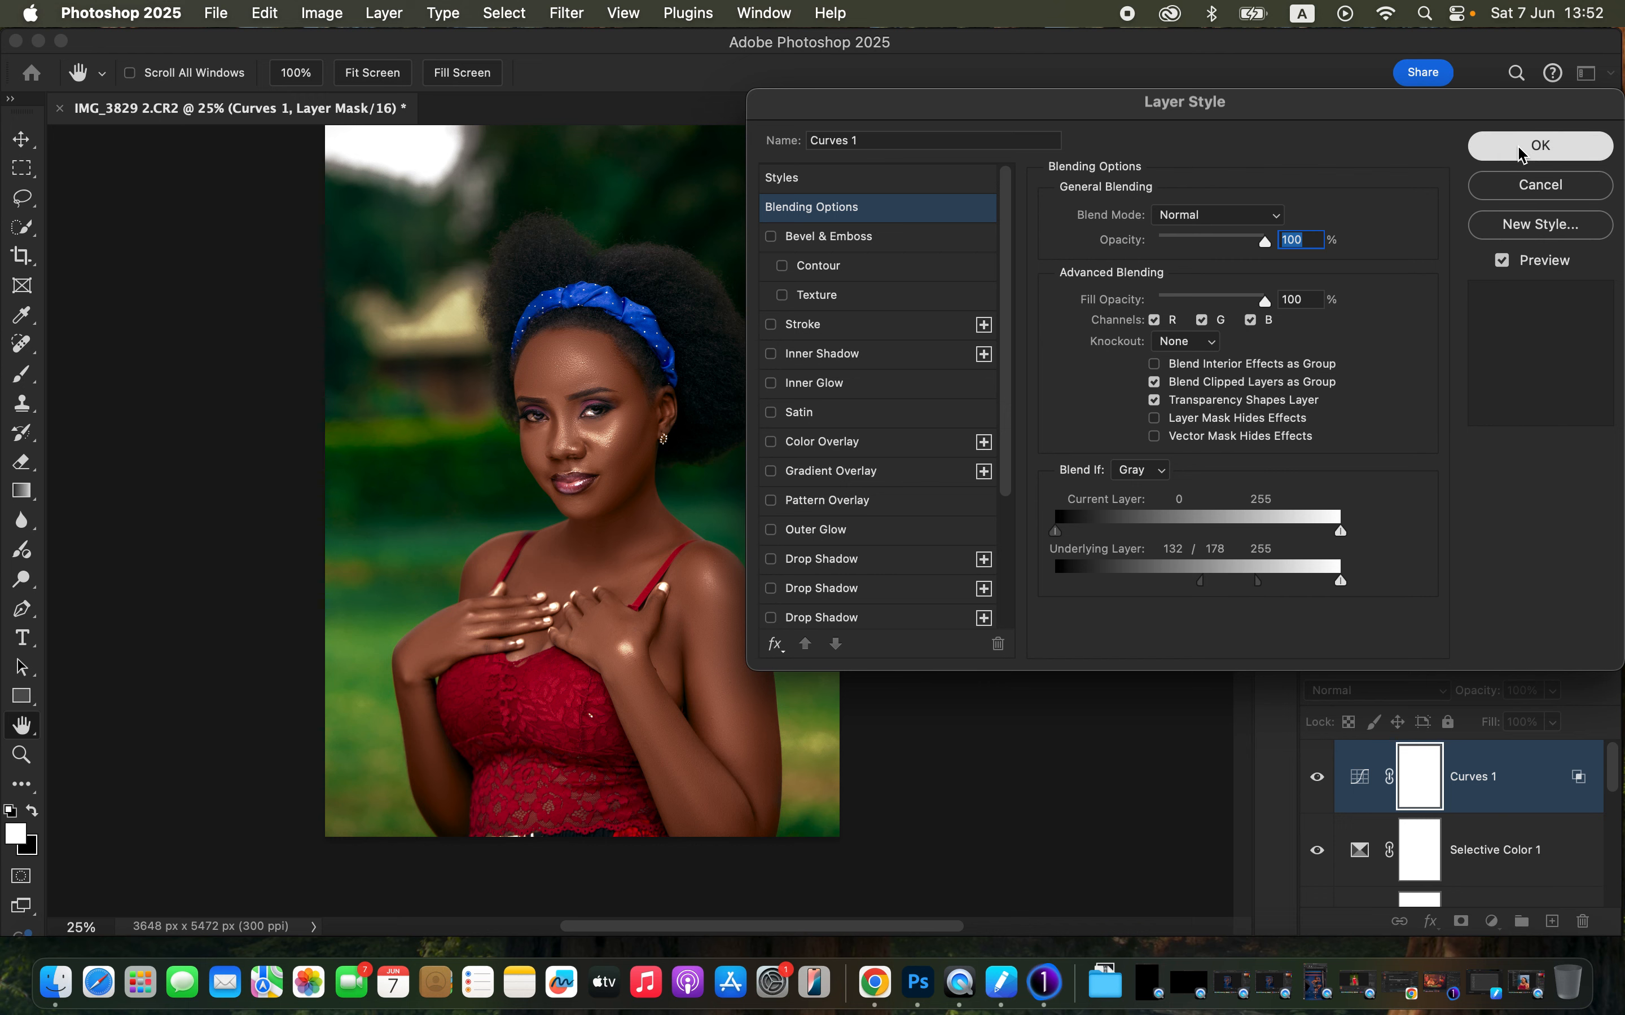
{"action": "left_click", "coordinate": [1540, 146]}
- Set the Curves layer's blend mode to Linear Dodge (Add) and invert its mask to black
{"action": "left_click", "coordinate": [1381, 699]}
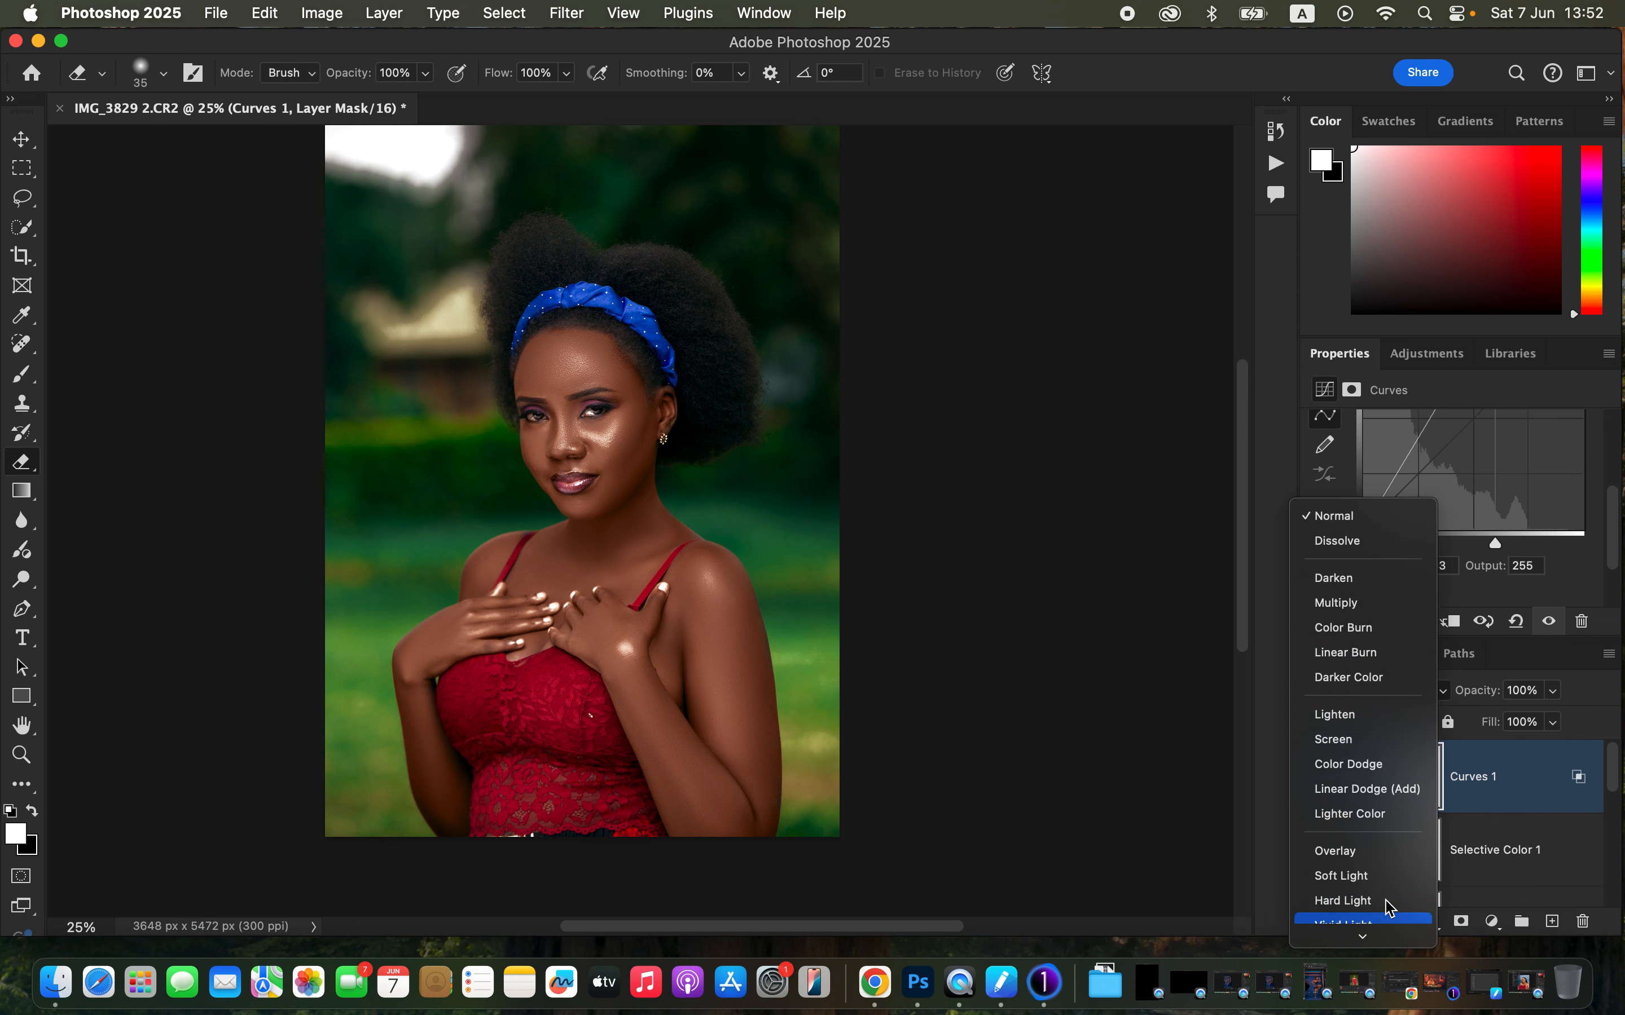
{"action": "left_click", "coordinate": [1381, 799]}
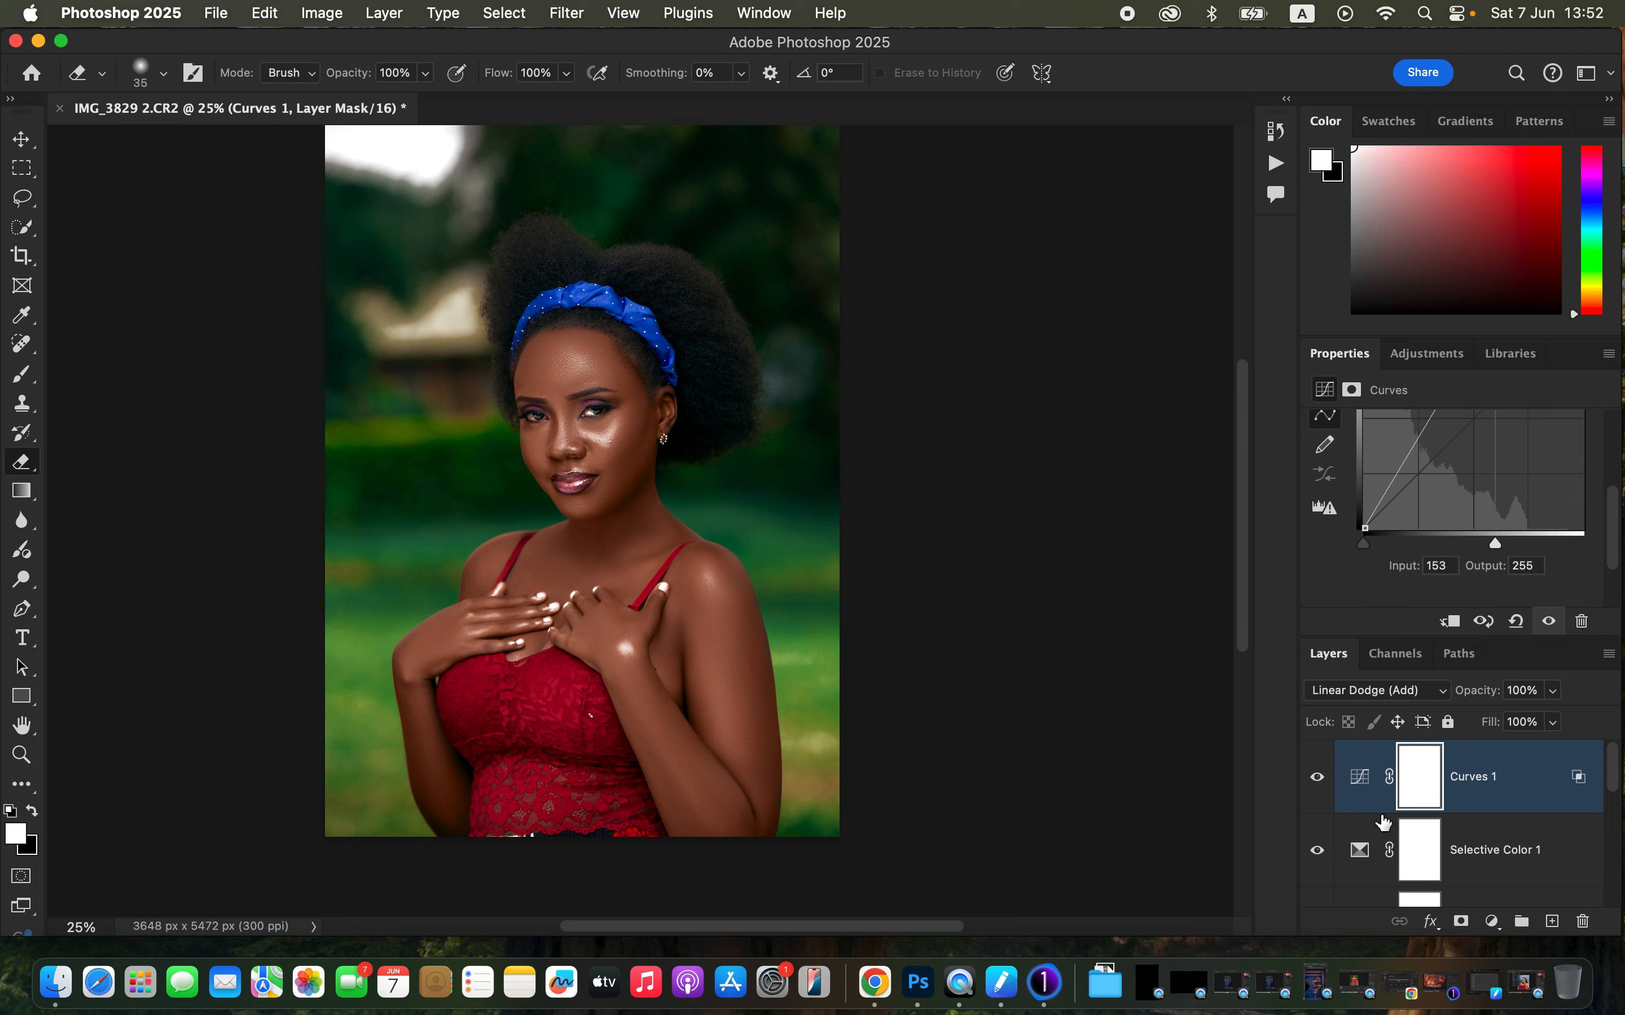
{"action": "key", "text": "super+i"}
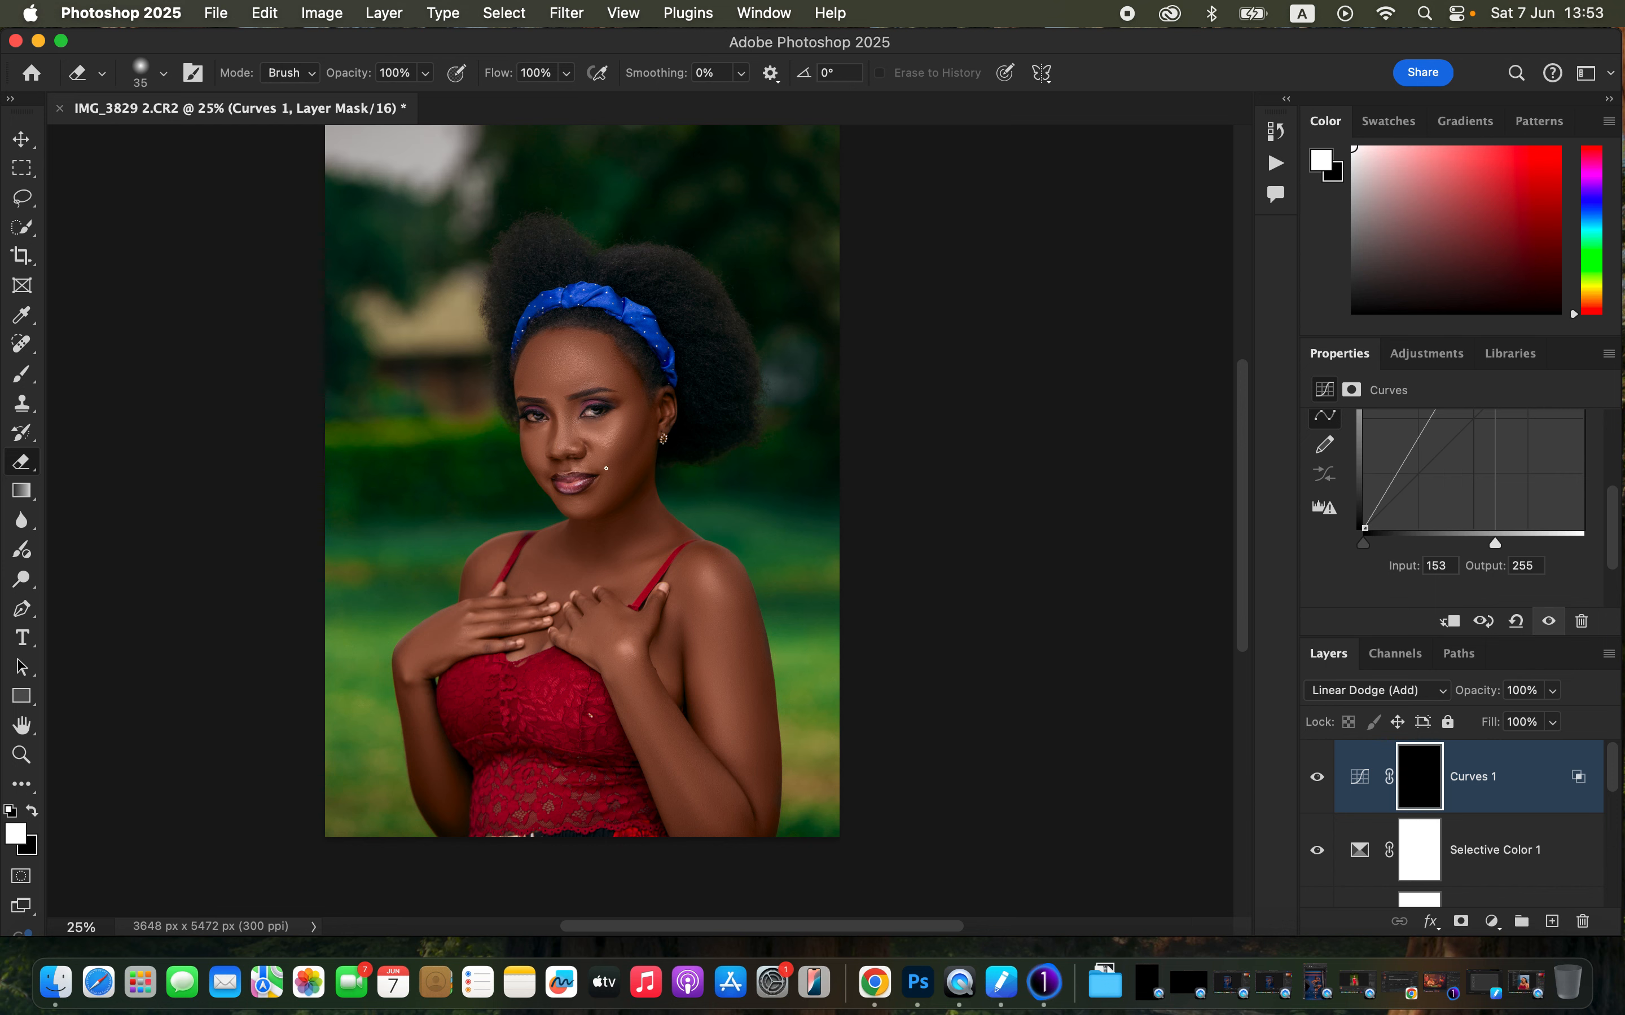
- With a white 200 px brush, paint highlights on the Curves mask over the face, chest, shoulder and arm
{"action": "left_click", "coordinate": [22, 384]}
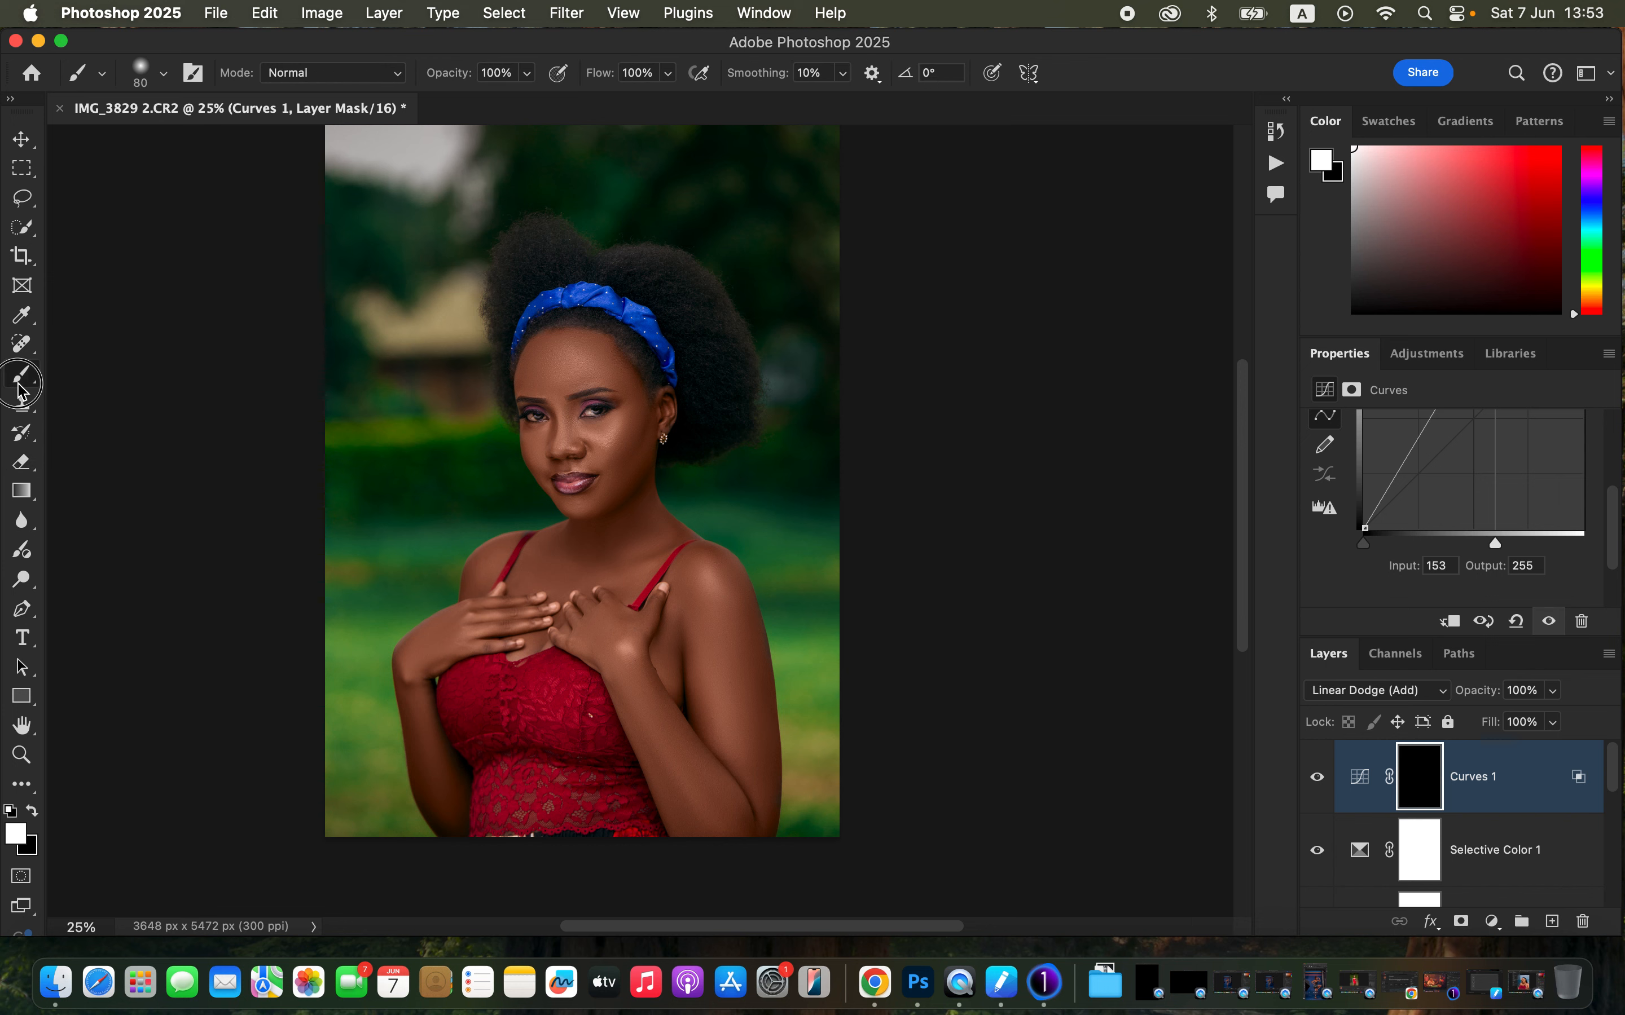
{"action": "left_click", "coordinate": [114, 374]}
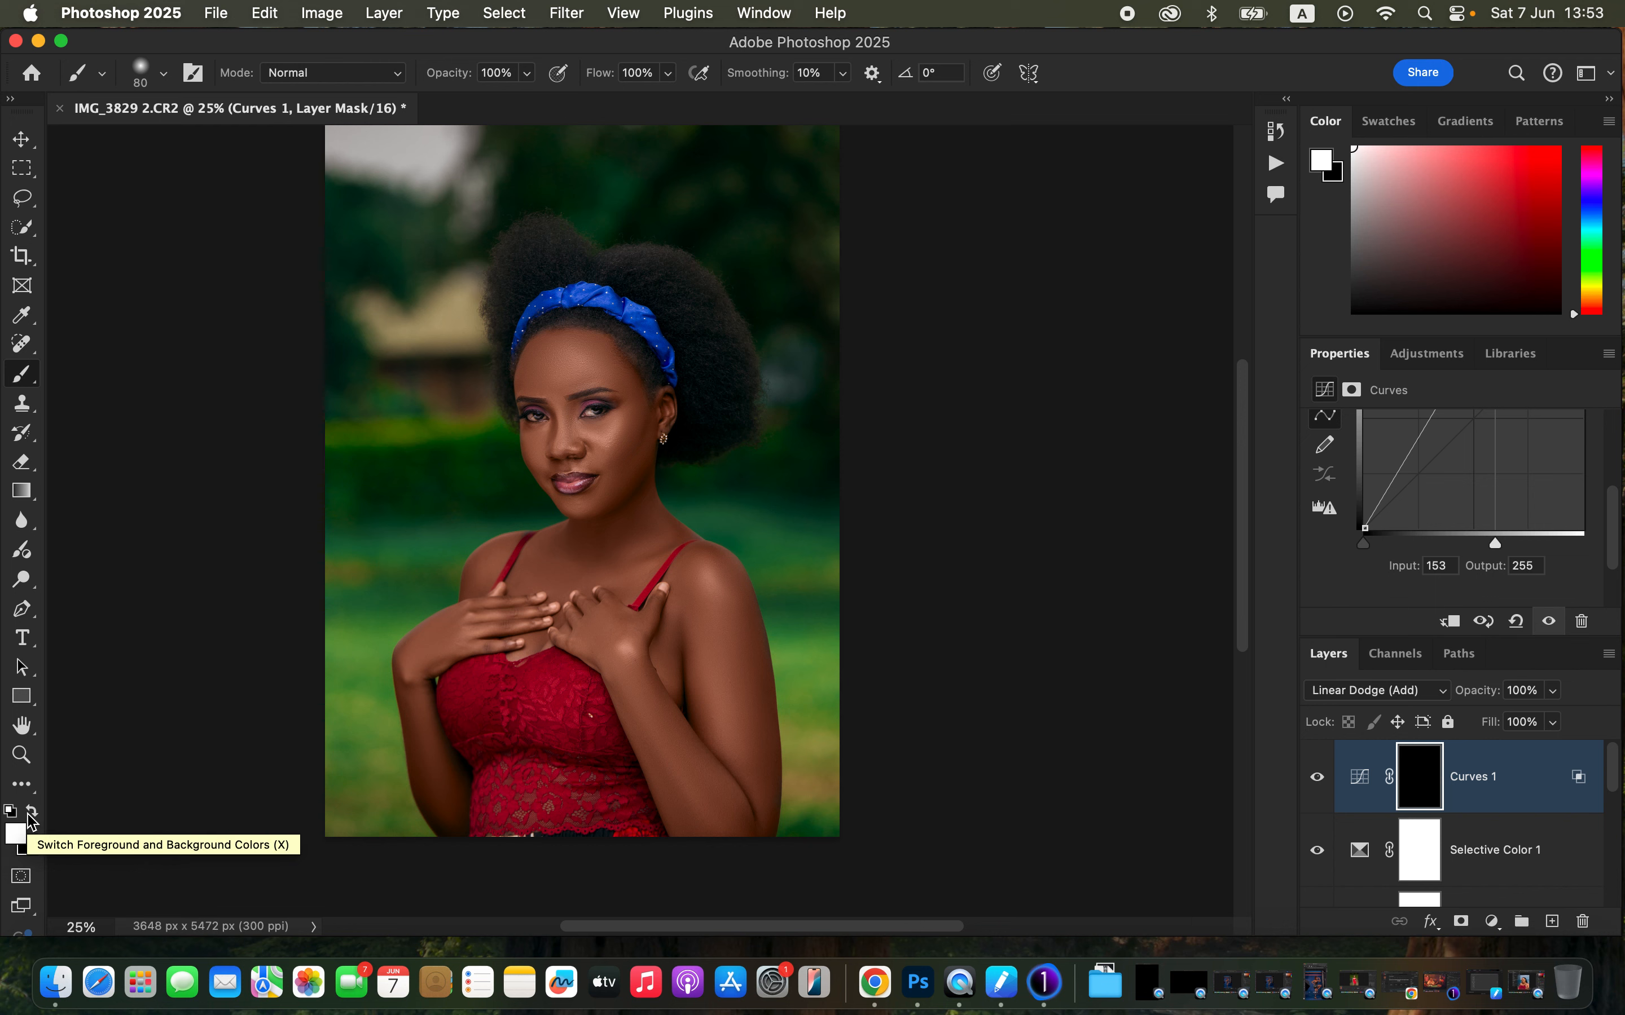
{"action": "left_click", "coordinate": [8, 814]}
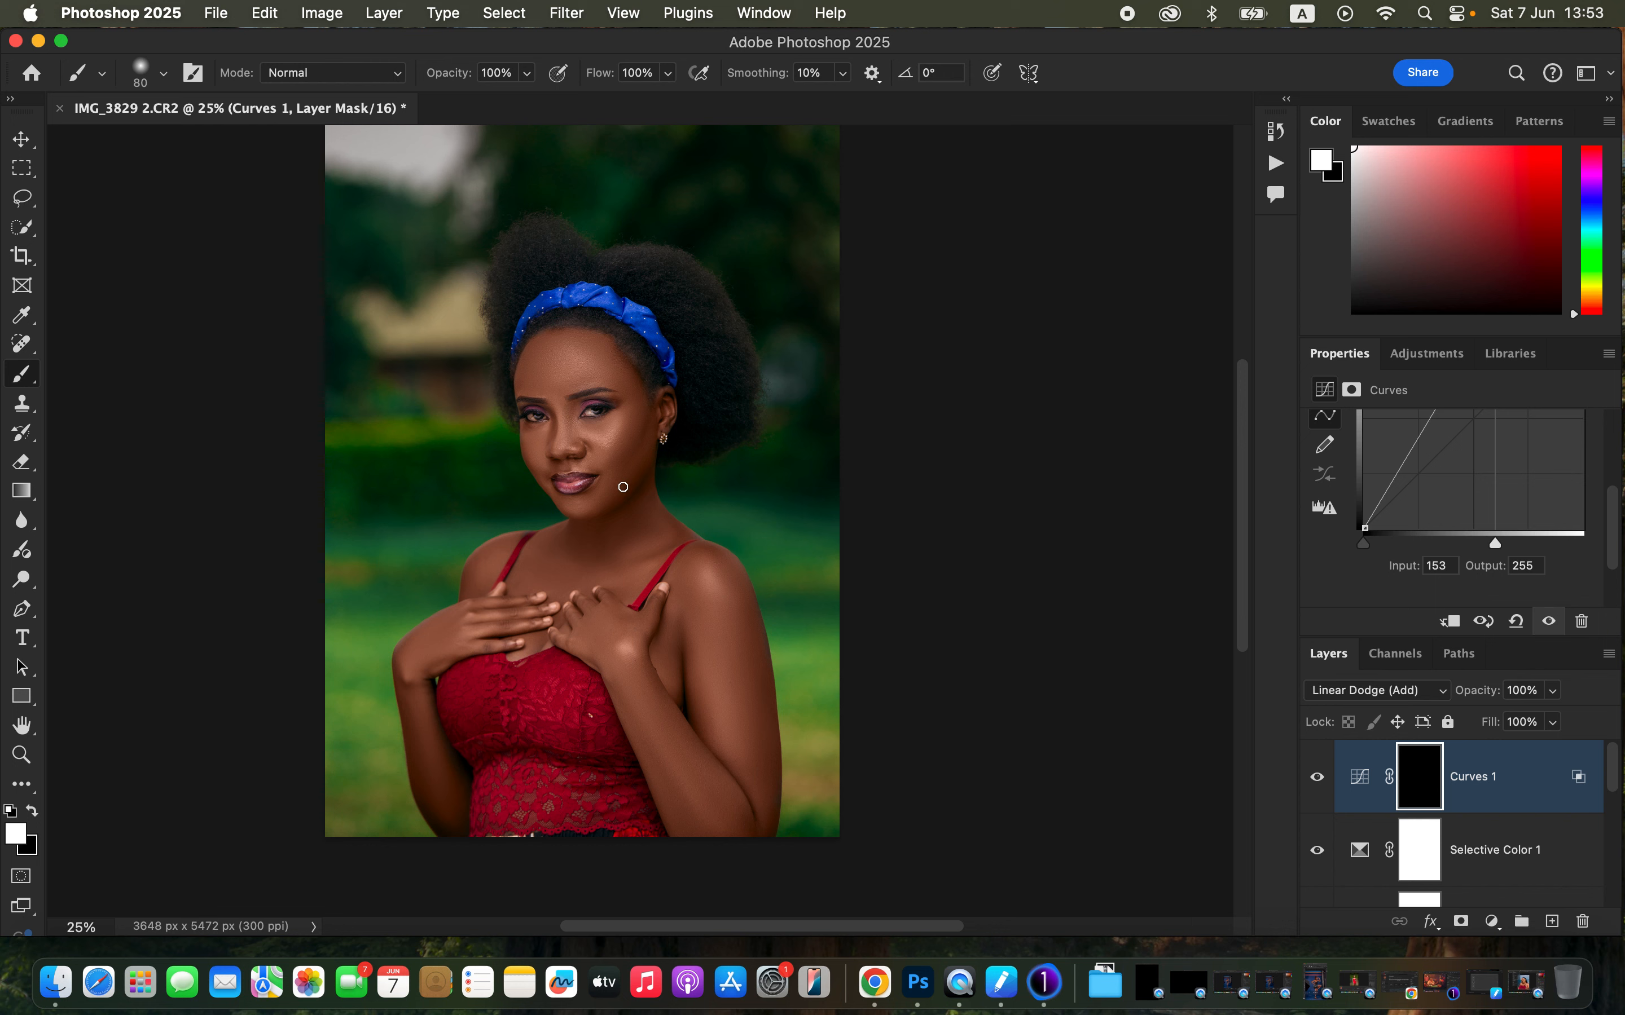
{"action": "key", "text": "bracketright"}
{"action": "key", "text": "bracketright"}
{"action": "left_click", "coordinate": [32, 812]}
{"action": "left_click", "coordinate": [32, 812]}
{"action": "mouse_move", "coordinate": [597, 449]}
{"action": "left_mouse_down"}
{"action": "mouse_move", "coordinate": [622, 418]}
{"action": "mouse_move", "coordinate": [557, 420]}
{"action": "left_mouse_up"}
{"action": "mouse_move", "coordinate": [569, 381]}
{"action": "left_mouse_down"}
{"action": "mouse_move", "coordinate": [576, 358]}
{"action": "mouse_move", "coordinate": [581, 370]}
{"action": "left_mouse_up"}
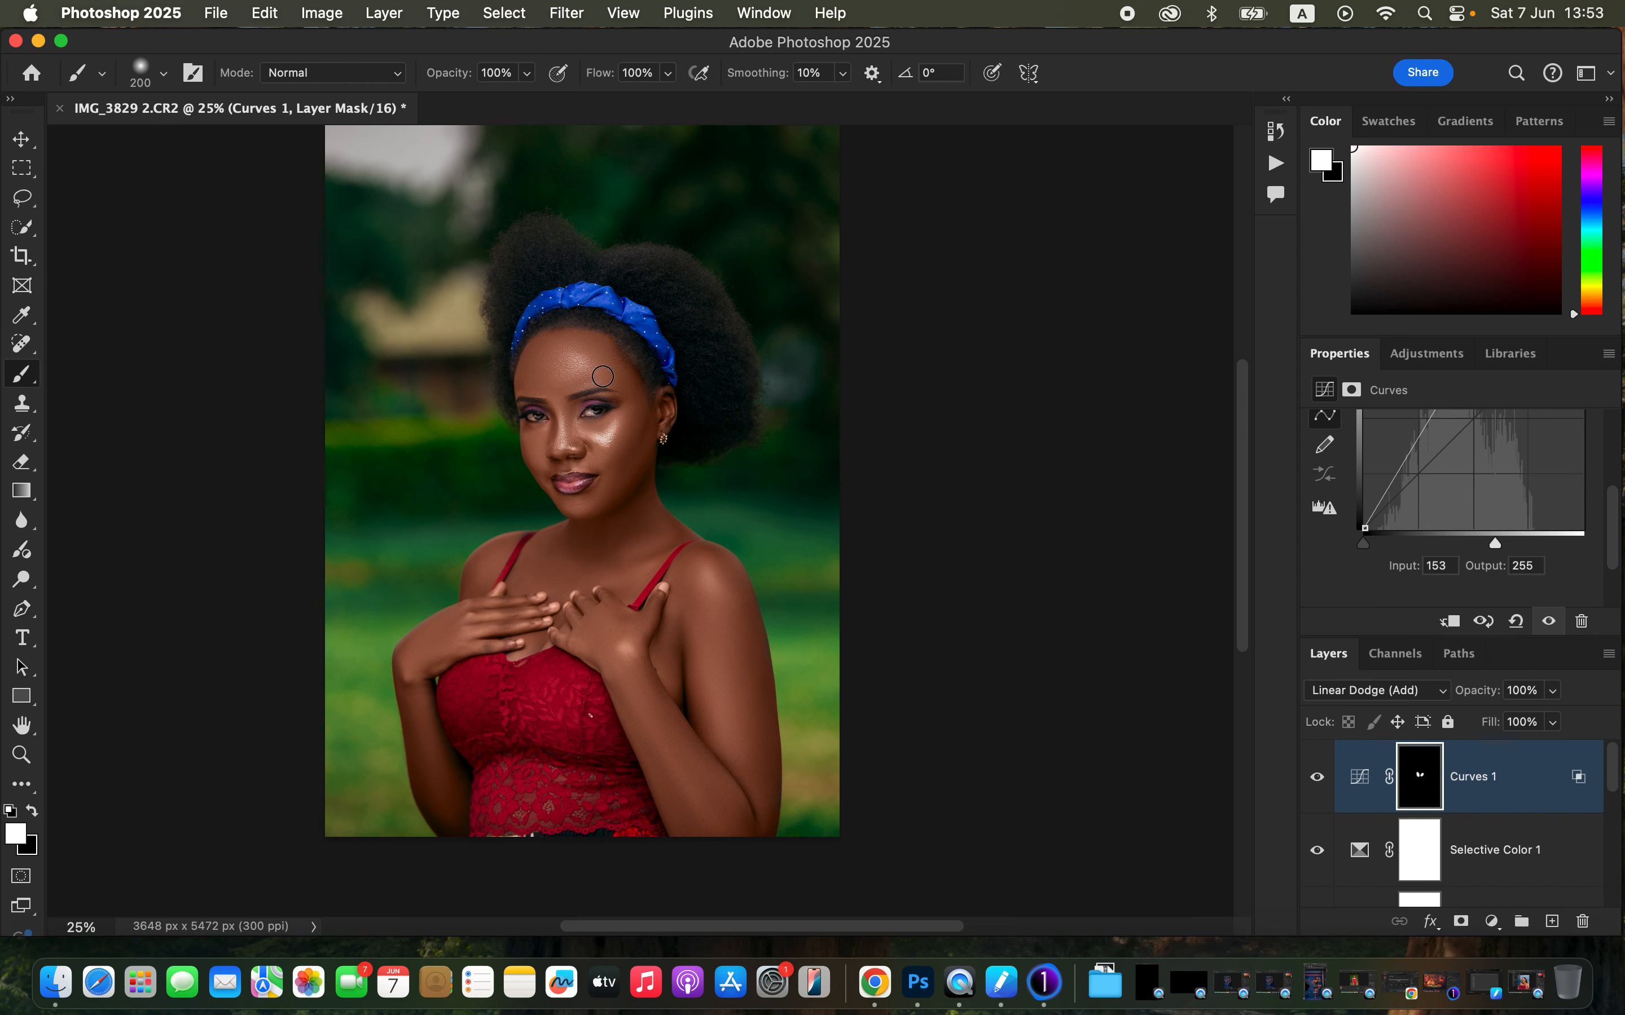
{"action": "left_click", "coordinate": [625, 649]}
{"action": "left_click_drag", "start_coordinate": [710, 575], "coordinate": [730, 645]}
{"action": "left_click_drag", "start_coordinate": [658, 744], "coordinate": [700, 799]}
{"action": "mouse_move", "coordinate": [483, 620]}
{"action": "left_mouse_down"}
{"action": "mouse_move", "coordinate": [524, 618]}
{"action": "mouse_move", "coordinate": [505, 614]}
{"action": "left_mouse_up"}
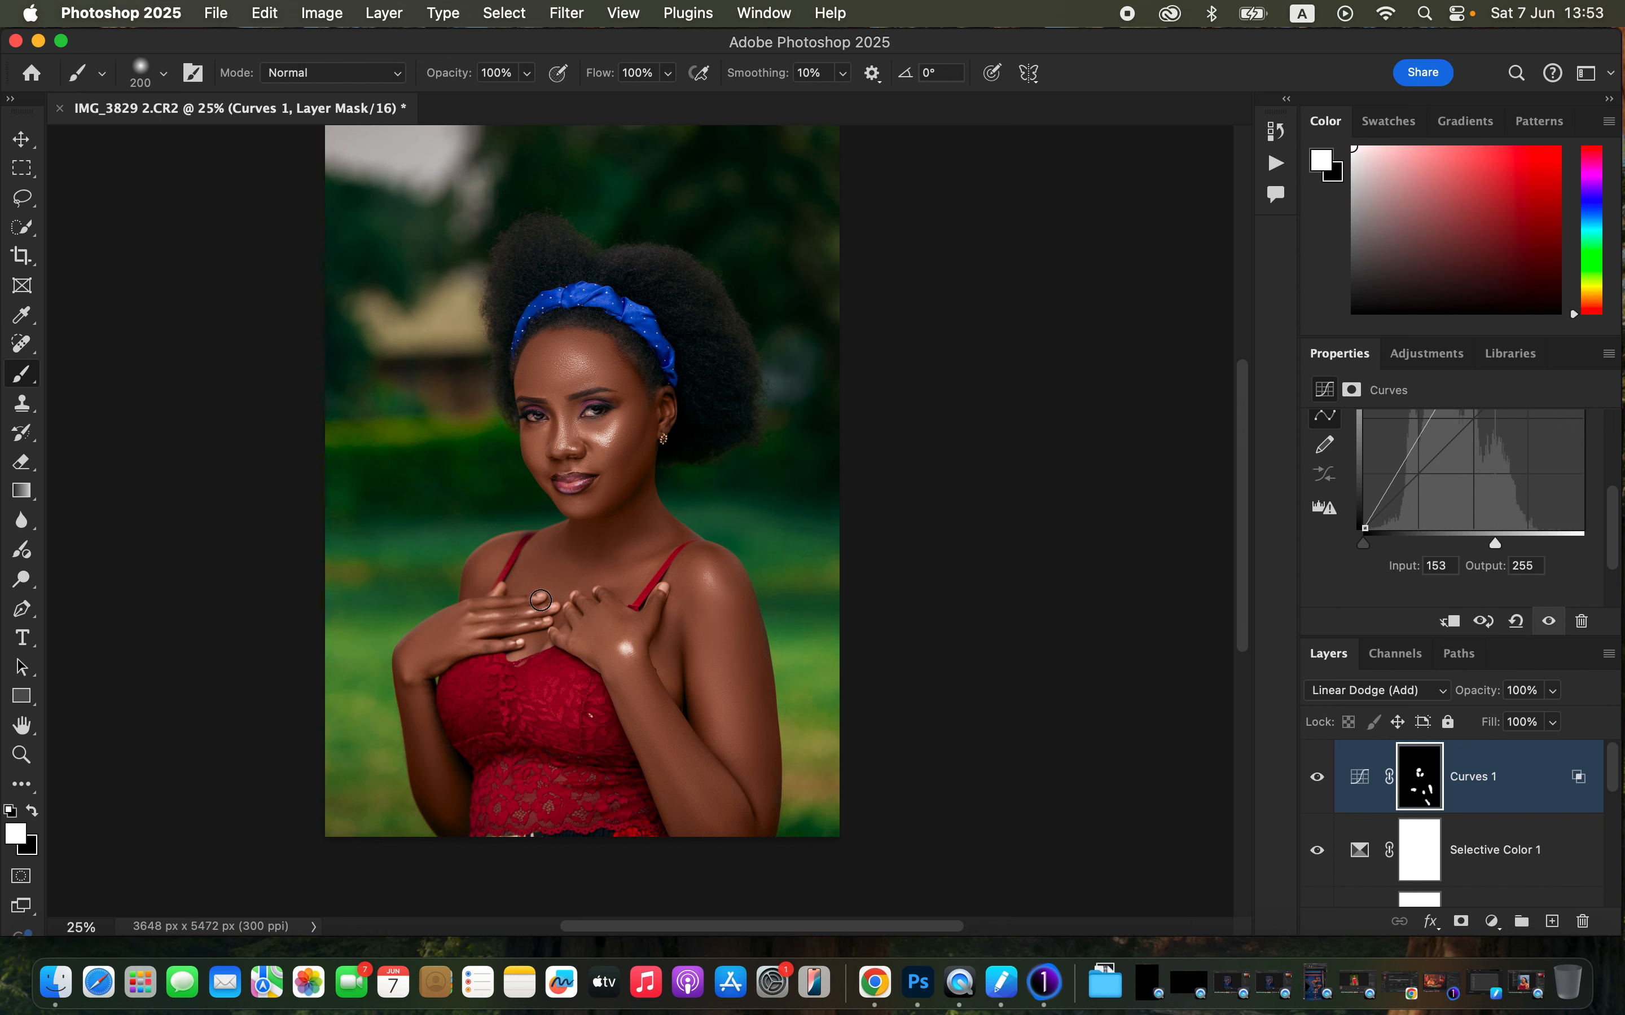
- Enlarge the brush to 500 px and keep painting highlights on the cheekbone, chest, hands, shoulder and arm
{"action": "left_click_drag", "start_coordinate": [570, 563], "coordinate": [586, 535]}
{"action": "left_click", "coordinate": [618, 438]}
{"action": "mouse_move", "coordinate": [590, 358]}
{"action": "left_mouse_down"}
{"action": "mouse_move", "coordinate": [562, 369]}
{"action": "mouse_move", "coordinate": [563, 389]}
{"action": "left_mouse_up"}
{"action": "left_click_drag", "start_coordinate": [476, 629], "coordinate": [470, 638]}
{"action": "left_click_drag", "start_coordinate": [424, 678], "coordinate": [410, 675]}
{"action": "left_click_drag", "start_coordinate": [638, 638], "coordinate": [643, 664]}
{"action": "key", "text": "bracketright"}
{"action": "key", "text": "bracketright"}
{"action": "key", "text": "bracketright"}
{"action": "key", "text": "bracketright"}
{"action": "left_click_drag", "start_coordinate": [702, 589], "coordinate": [713, 623]}
{"action": "left_click_drag", "start_coordinate": [702, 764], "coordinate": [691, 768]}
{"action": "mouse_move", "coordinate": [618, 460]}
{"action": "left_mouse_down"}
{"action": "mouse_move", "coordinate": [567, 360]}
{"action": "mouse_move", "coordinate": [608, 443]}
{"action": "mouse_move", "coordinate": [567, 445]}
{"action": "mouse_move", "coordinate": [630, 474]}
{"action": "left_mouse_up"}
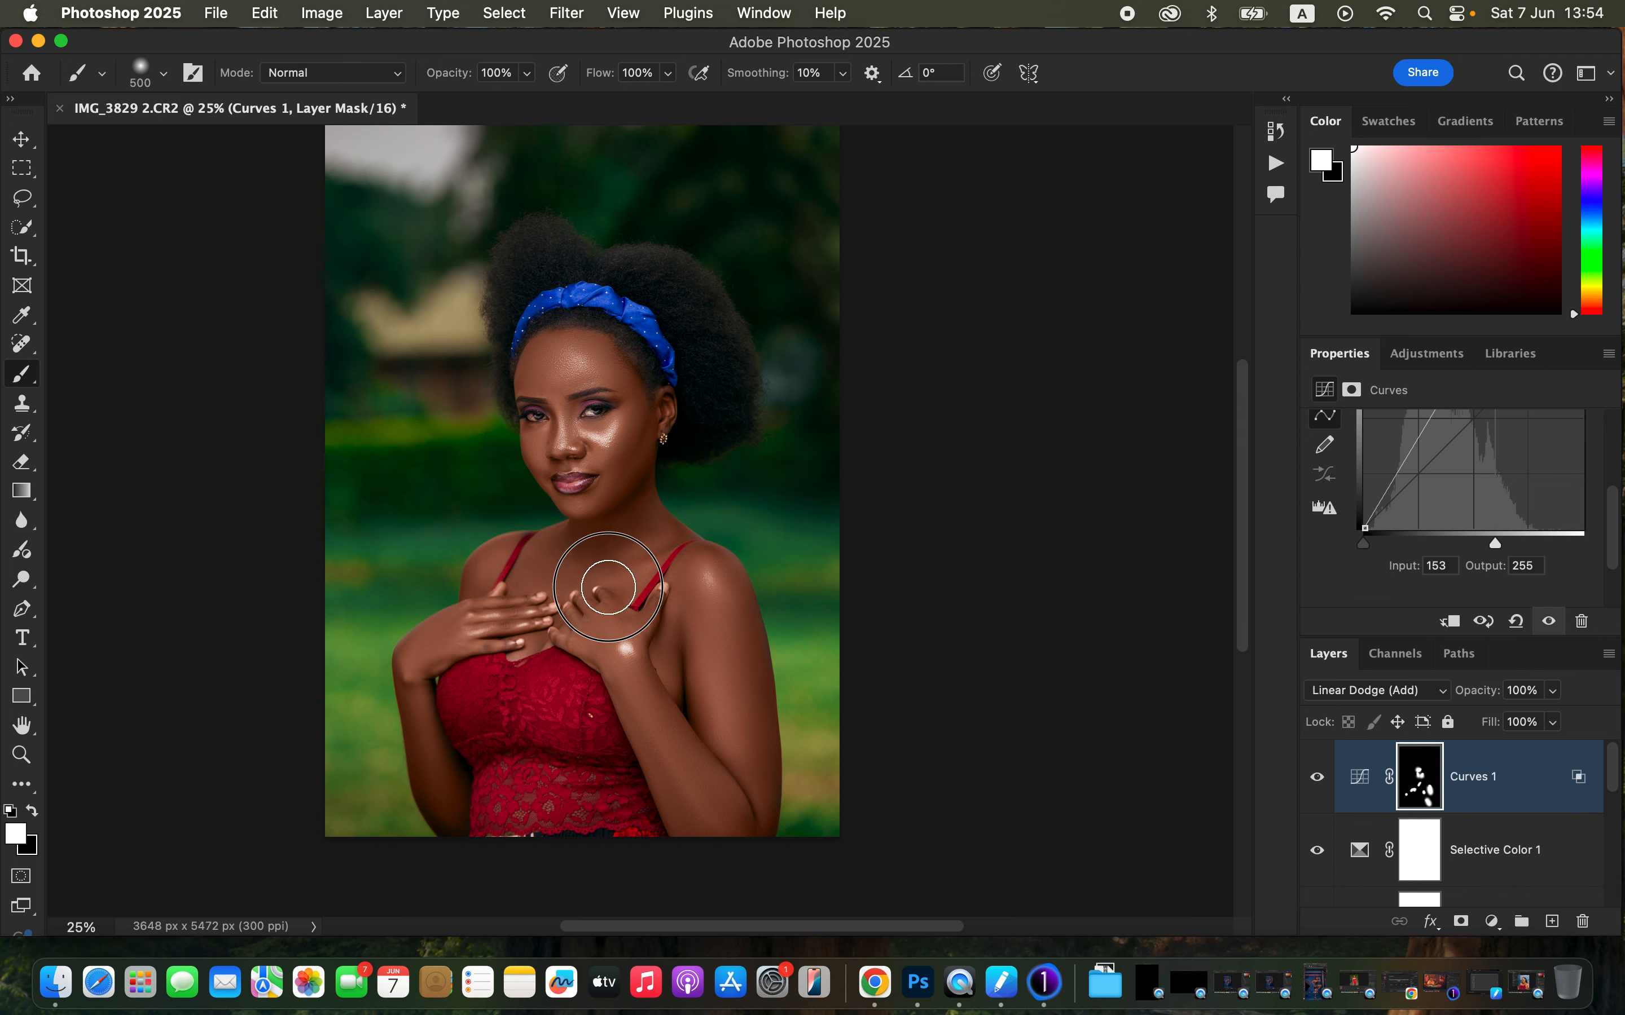
{"action": "left_click_drag", "start_coordinate": [566, 607], "coordinate": [585, 616]}
{"action": "mouse_move", "coordinate": [728, 614]}
{"action": "left_mouse_down"}
{"action": "mouse_move", "coordinate": [741, 733]}
{"action": "mouse_move", "coordinate": [728, 685]}
{"action": "left_mouse_up"}
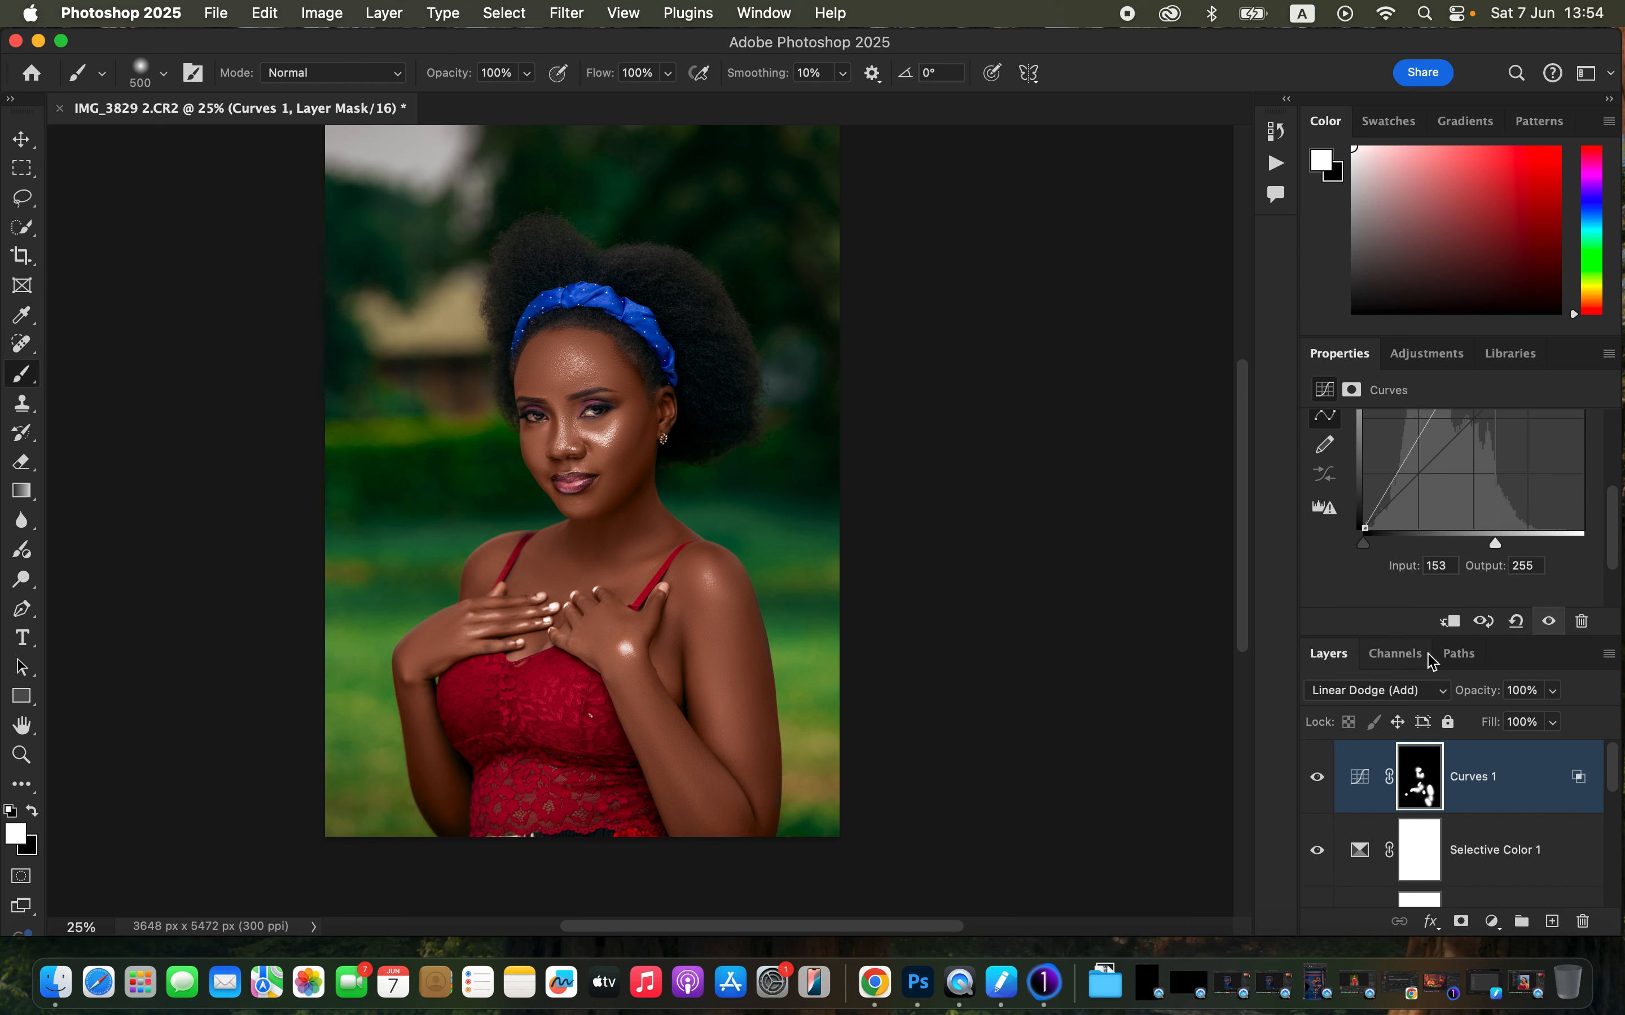
- Lower the Curves layer's opacity to 21%, toggling its visibility to compare
{"action": "left_click", "coordinate": [1549, 697]}
{"action": "left_click_drag", "start_coordinate": [1557, 716], "coordinate": [1486, 726]}
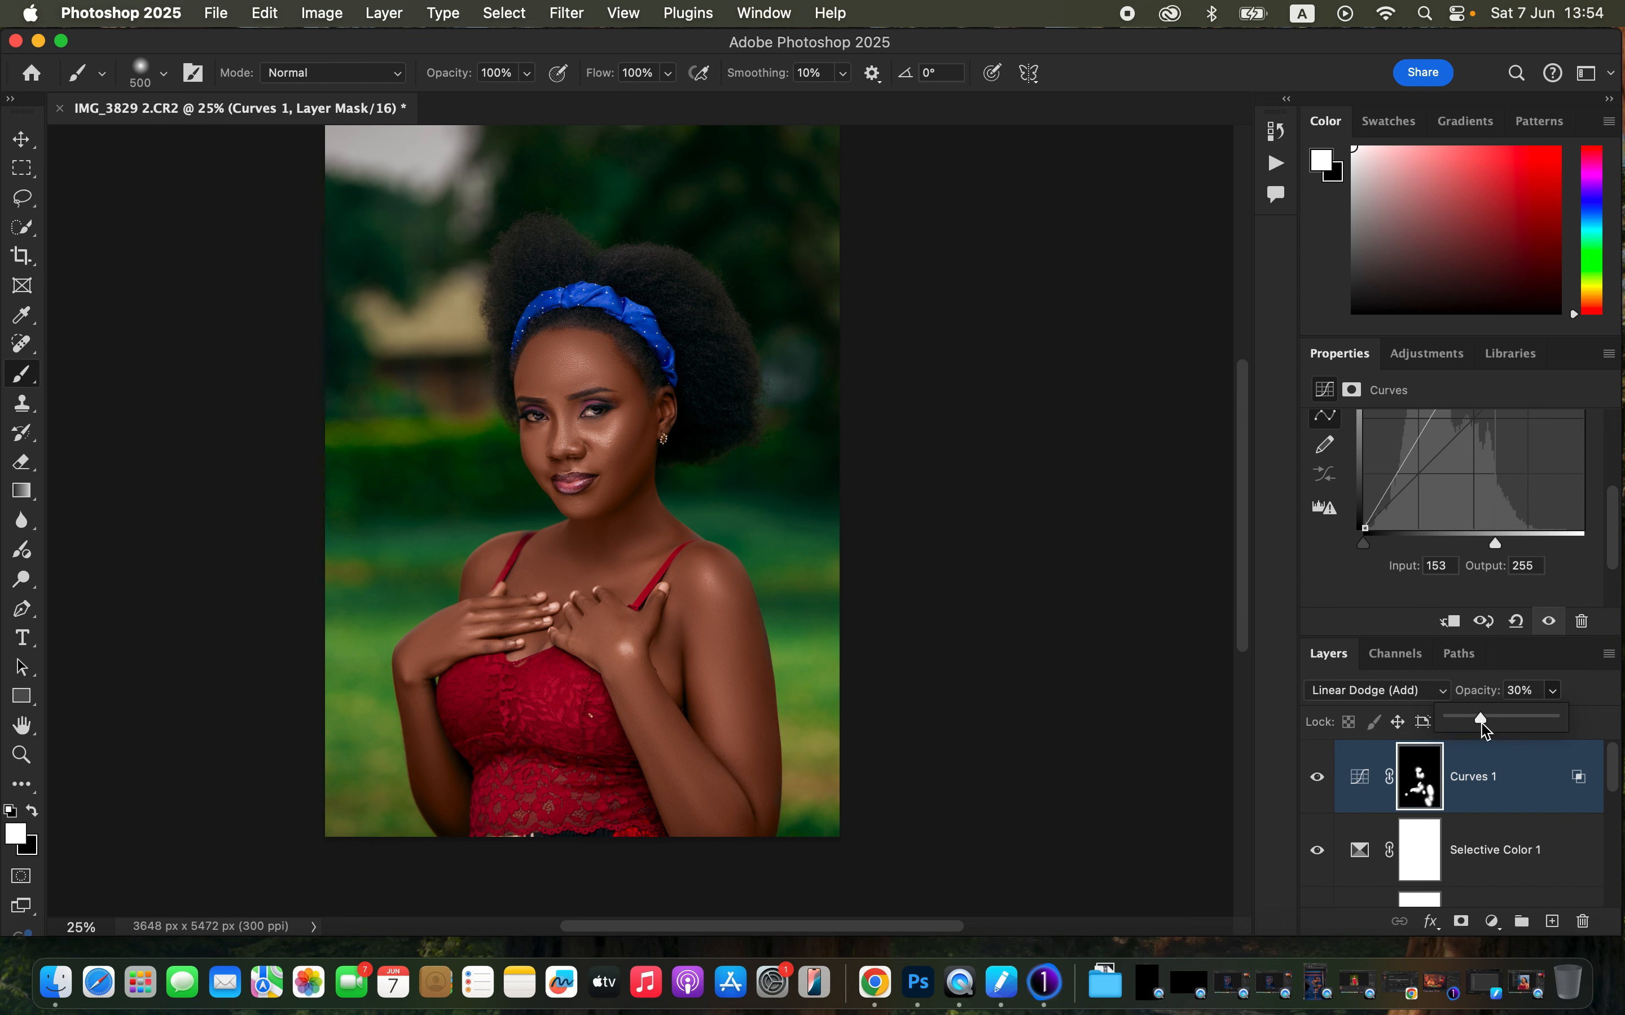
{"action": "left_click", "coordinate": [1314, 789]}
{"action": "left_click", "coordinate": [1314, 790]}
{"action": "left_click", "coordinate": [1555, 692]}
{"action": "left_click_drag", "start_coordinate": [1533, 725], "coordinate": [1528, 727]}
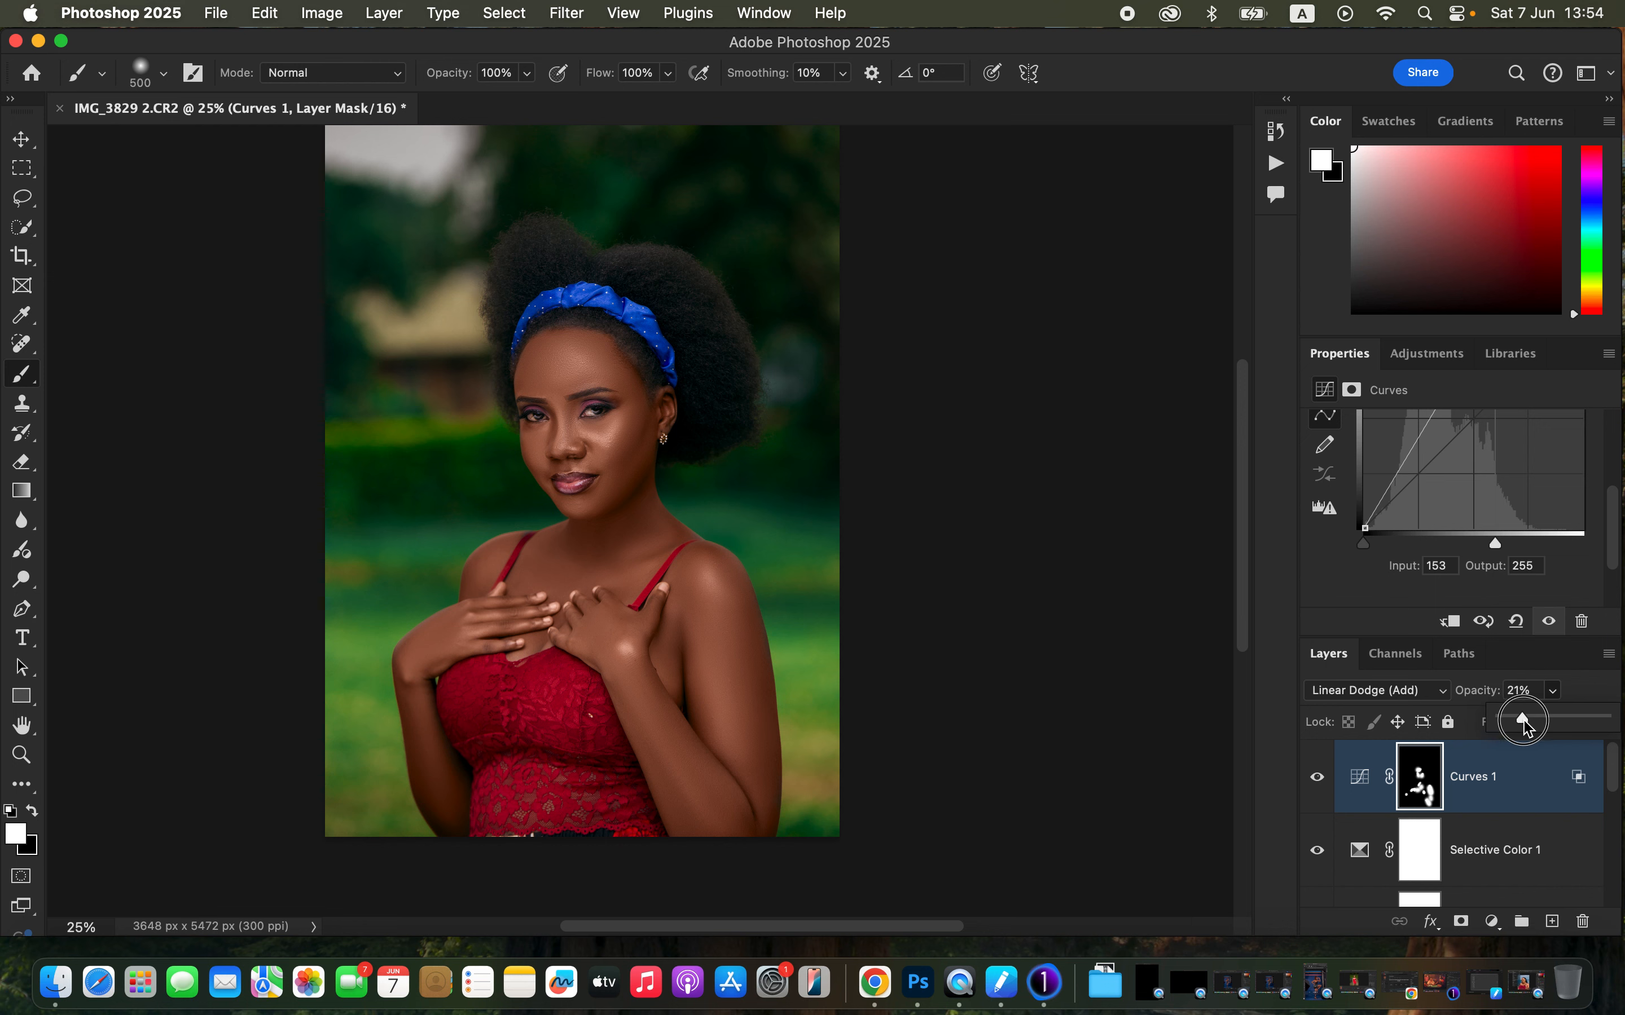
{"action": "left_click", "coordinate": [1317, 784]}
{"action": "left_click", "coordinate": [1316, 786]}
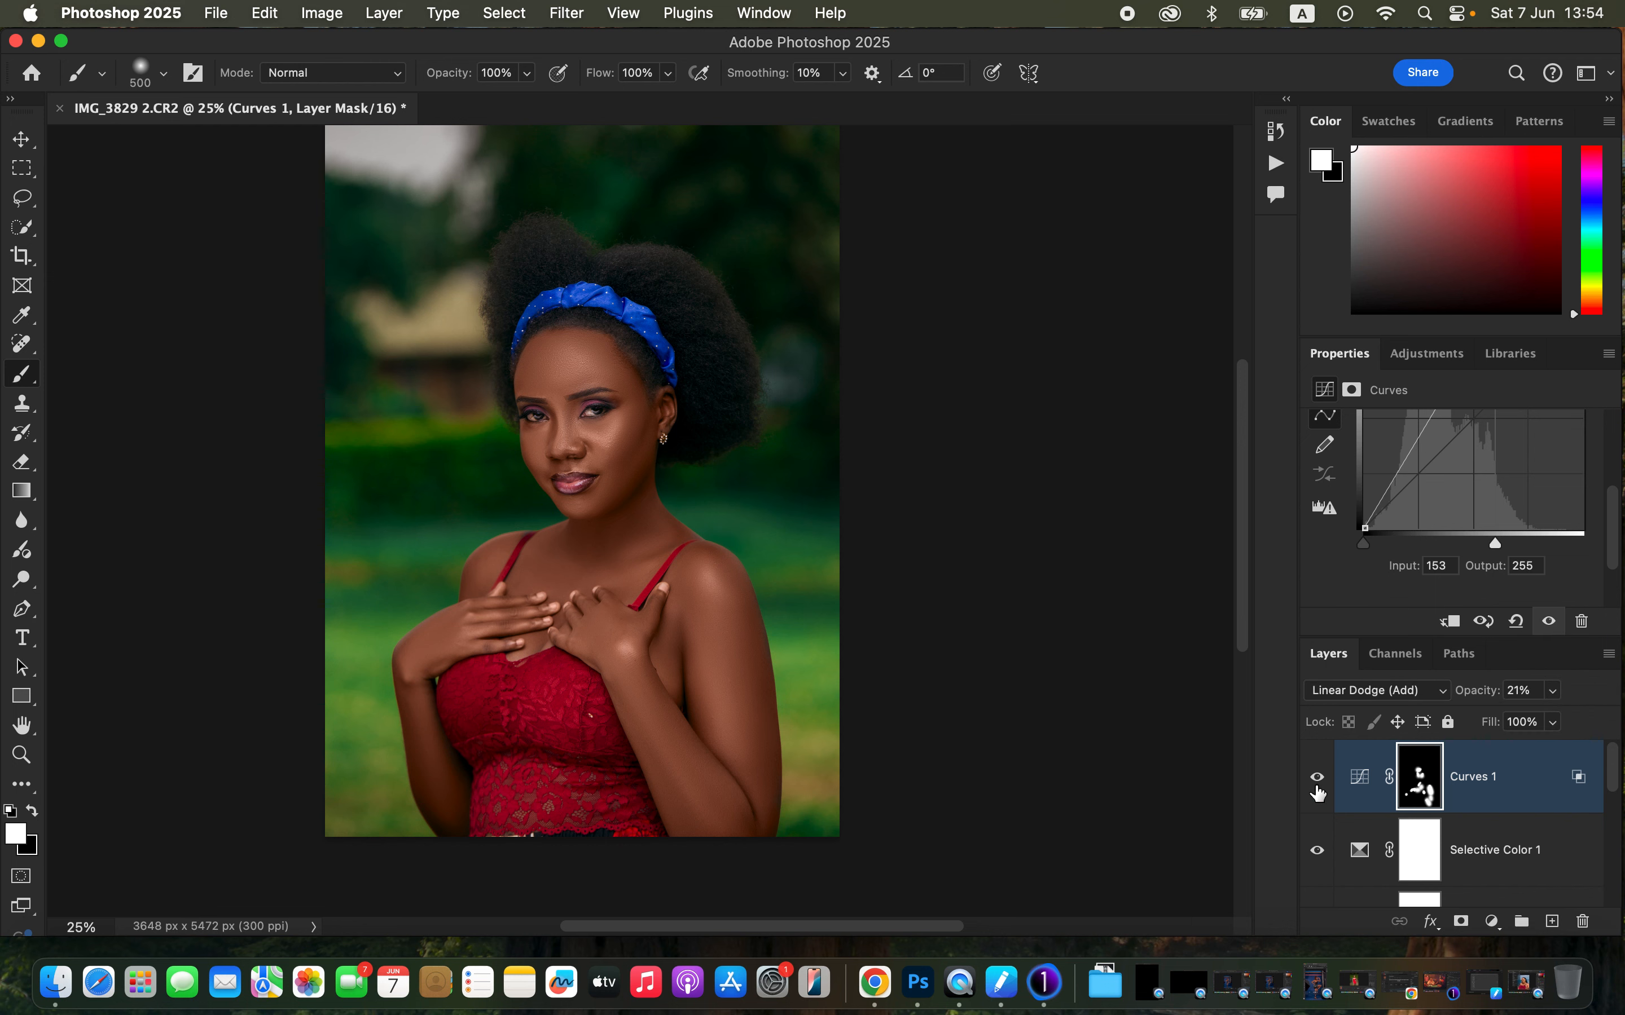
{"action": "left_click", "coordinate": [1318, 793]}
{"action": "left_click", "coordinate": [626, 647]}
- Add a second Hue/Saturation layer, set Master Saturation to -79 and invert its mask to black
{"action": "left_click", "coordinate": [1491, 924]}
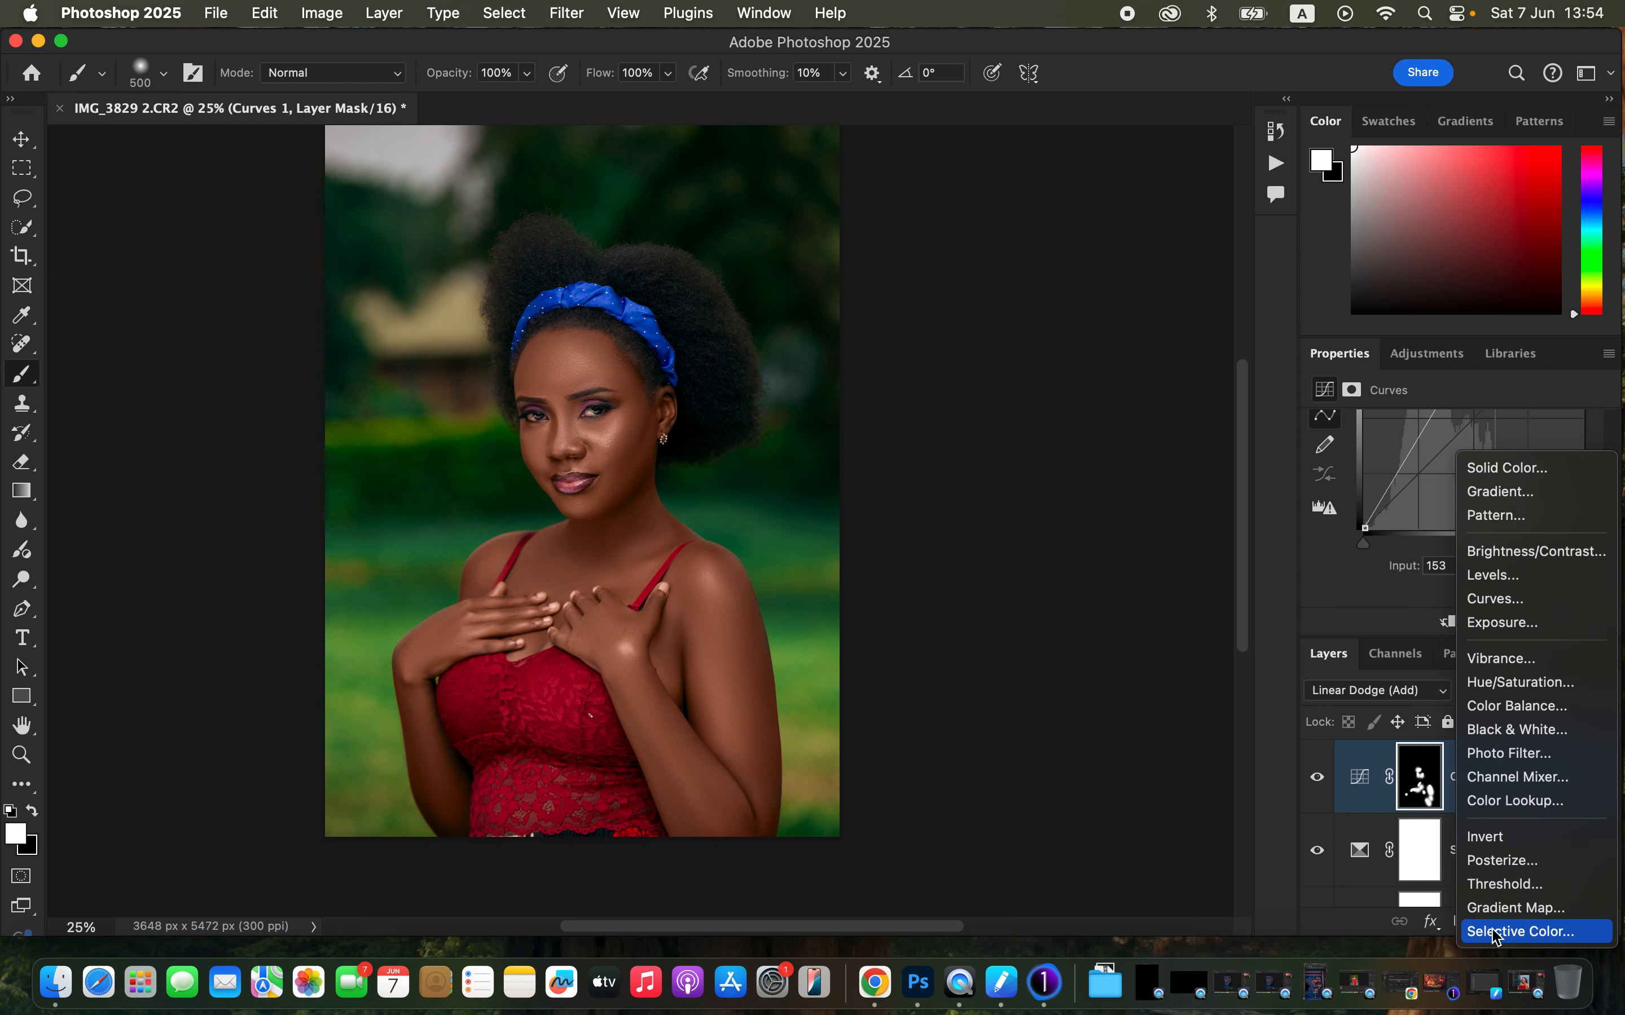
{"action": "left_click", "coordinate": [1518, 683]}
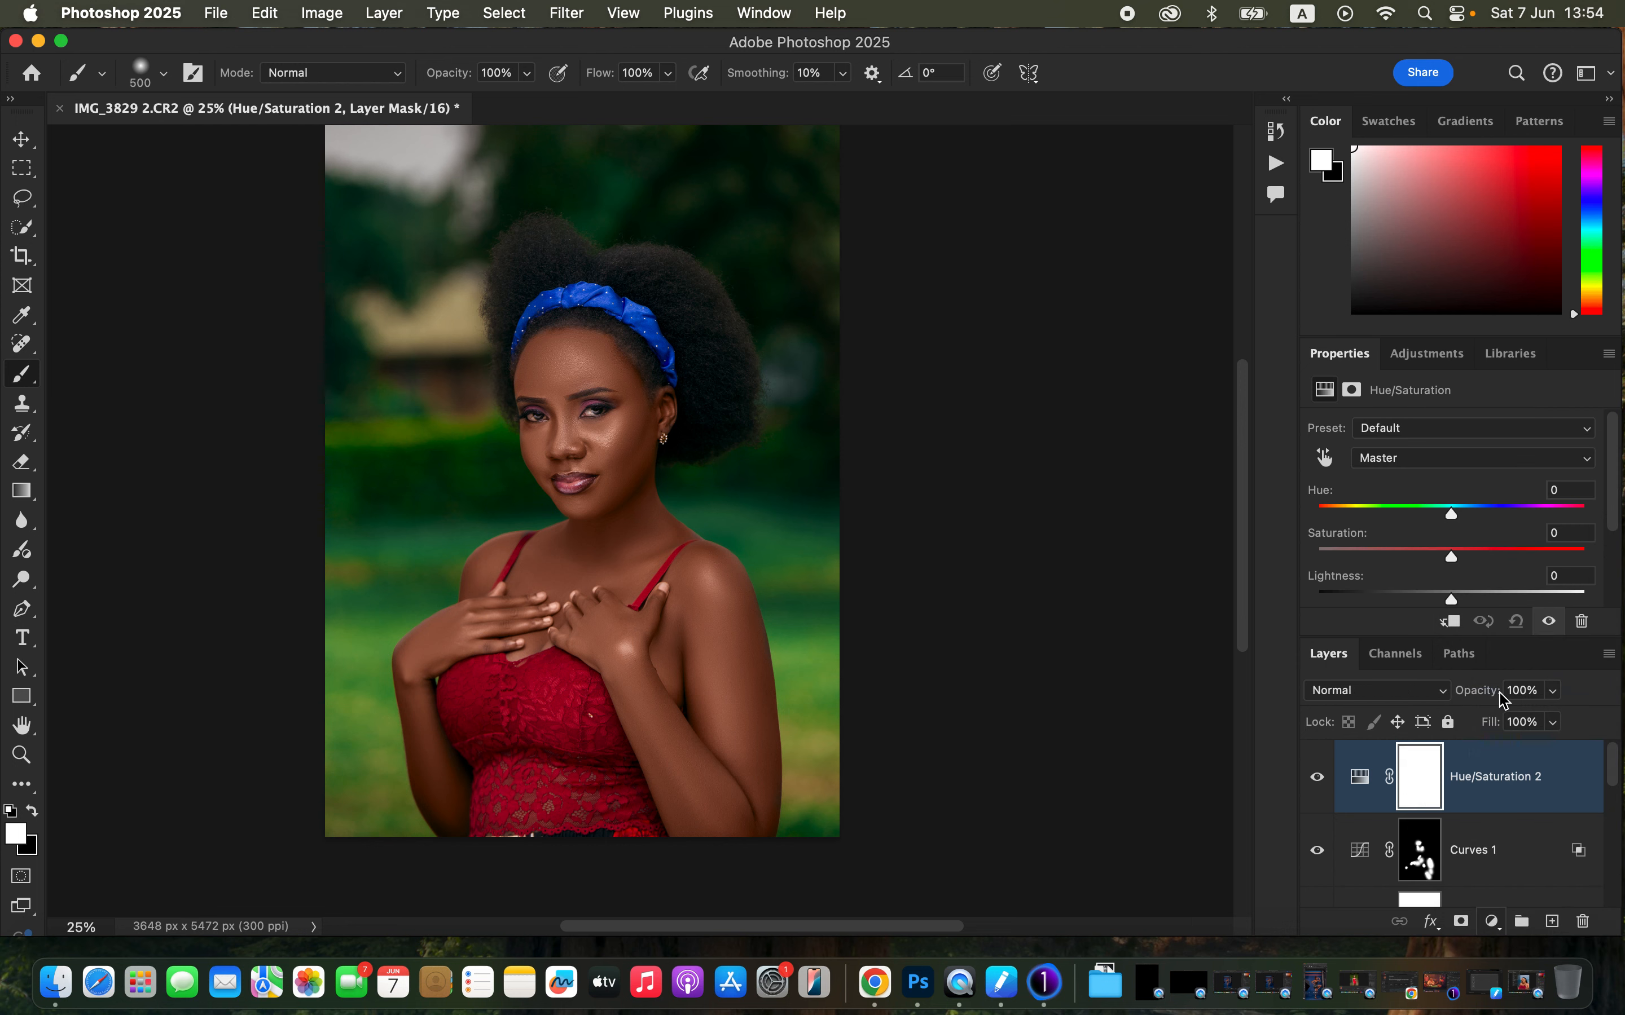
{"action": "left_click", "coordinate": [1412, 470]}
{"action": "left_click", "coordinate": [1412, 472]}
{"action": "left_click_drag", "start_coordinate": [1395, 557], "coordinate": [1348, 565]}
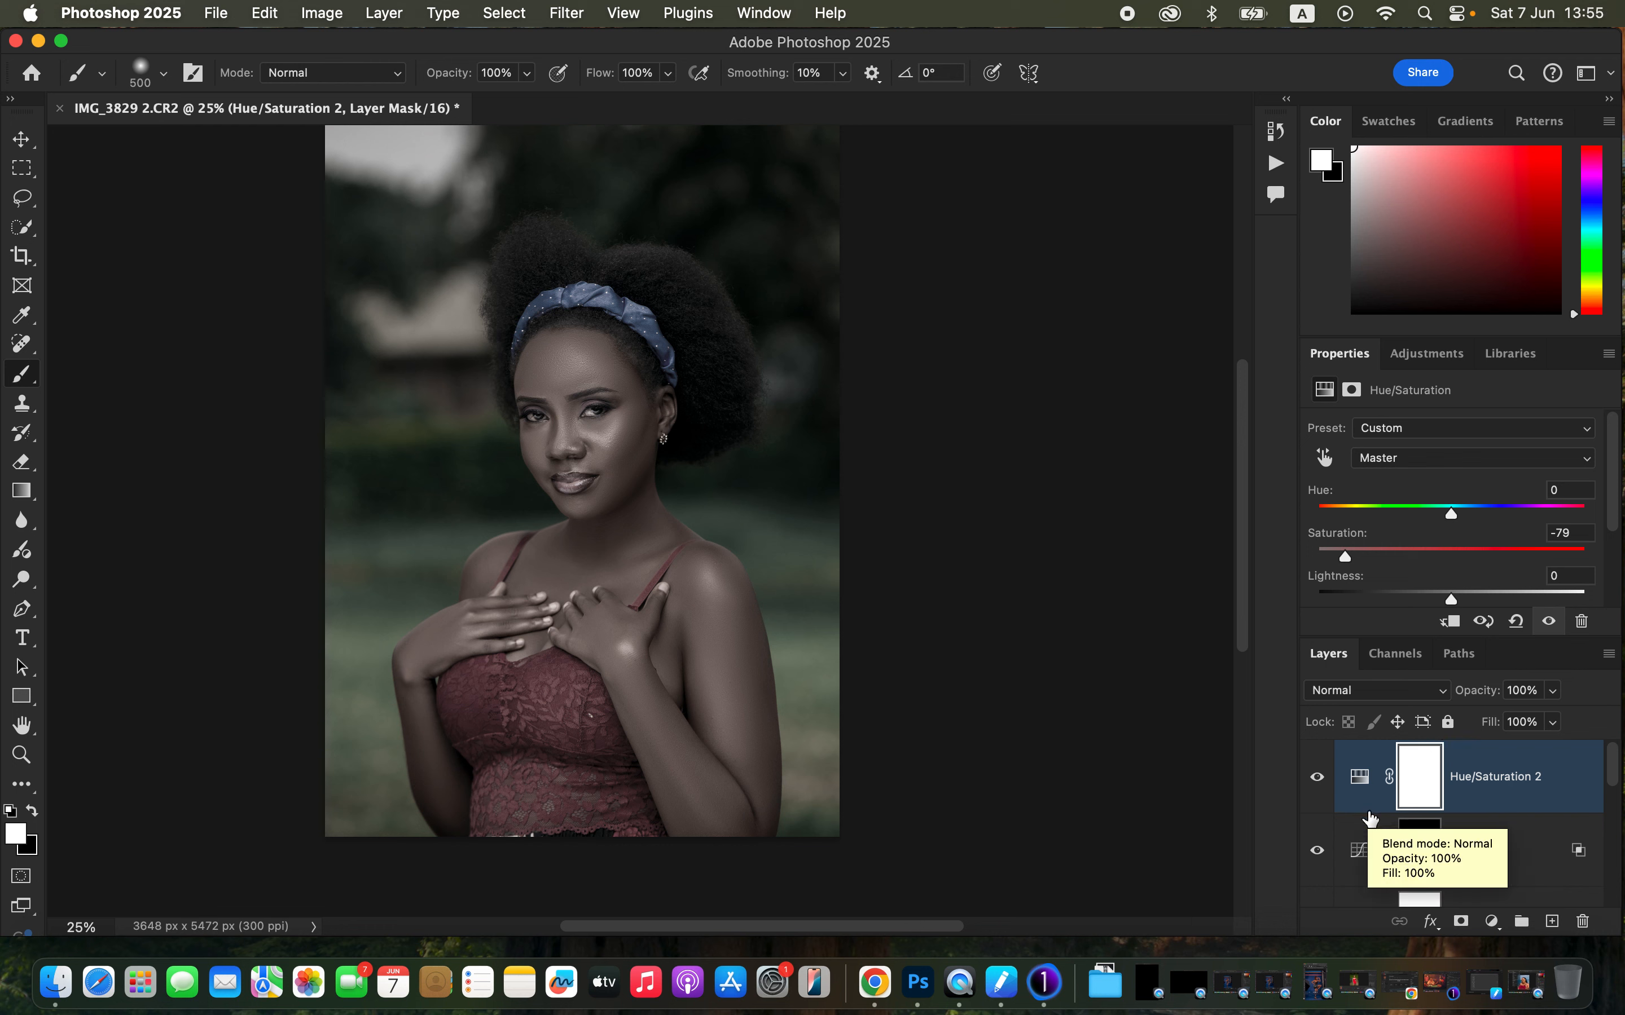
{"action": "key", "text": "super+i"}
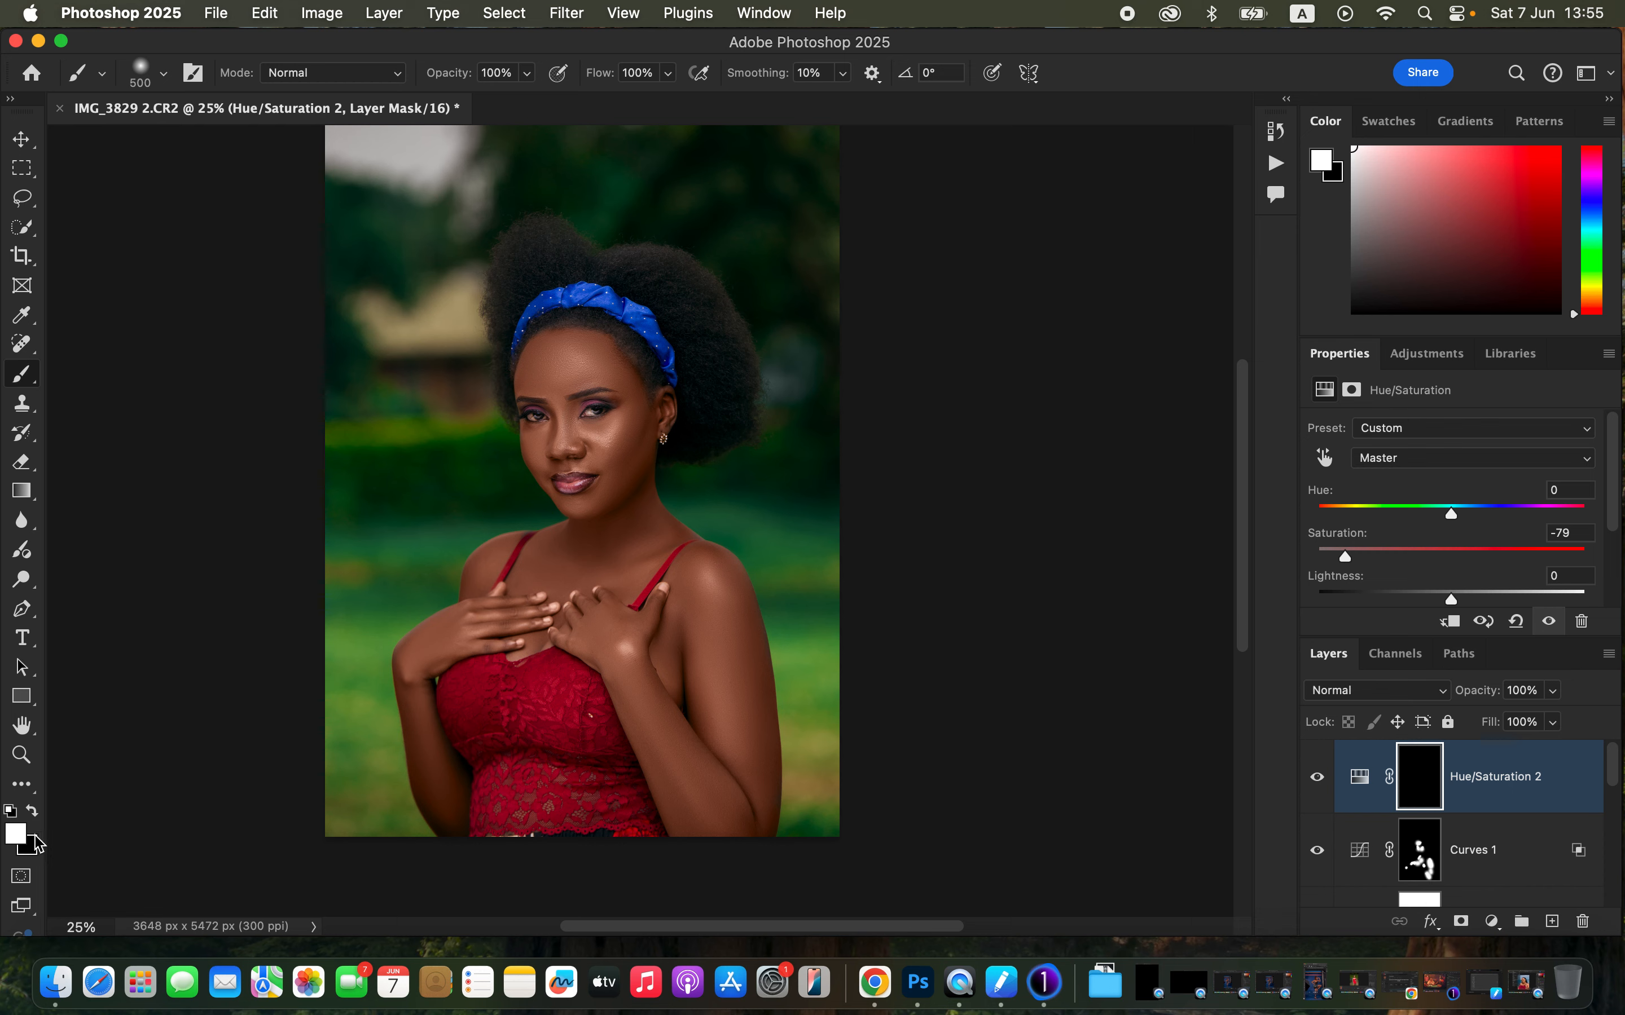
{"action": "key", "text": "super+equal"}
{"action": "key", "text": "super+equal"}
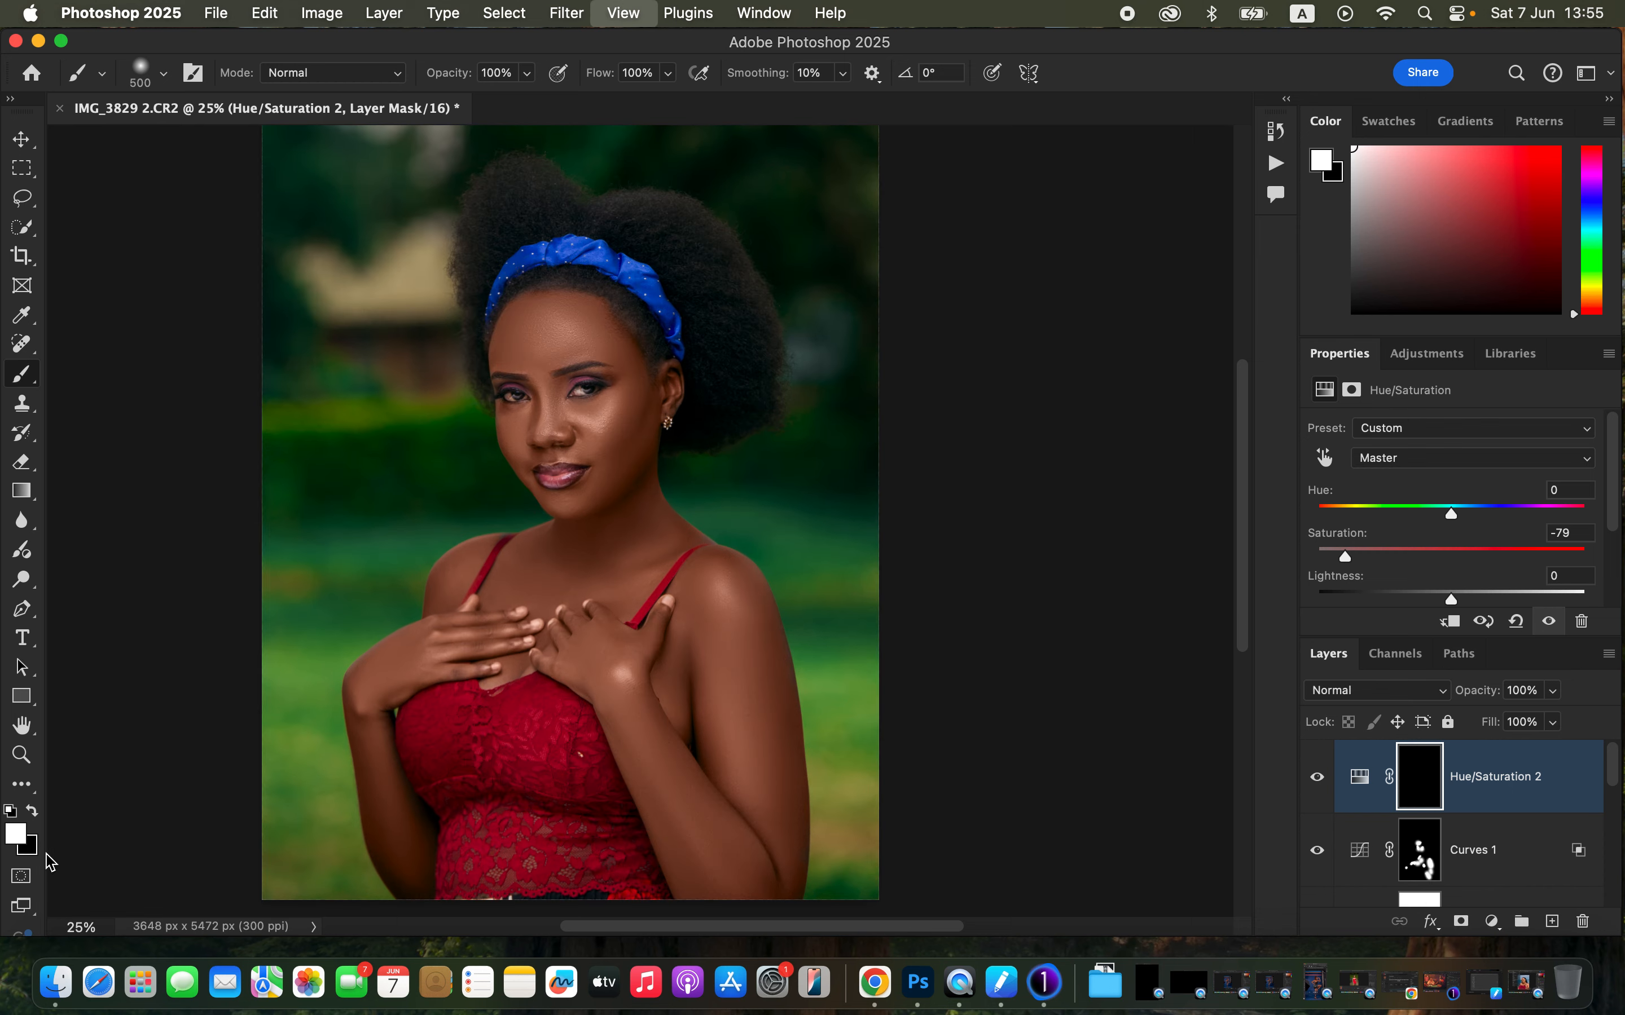
- With a 30 px brush, paint white on the Hue/Saturation 2 mask over the whites of both eyes
{"action": "key", "text": "super+equal"}
{"action": "key", "text": "super+equal"}
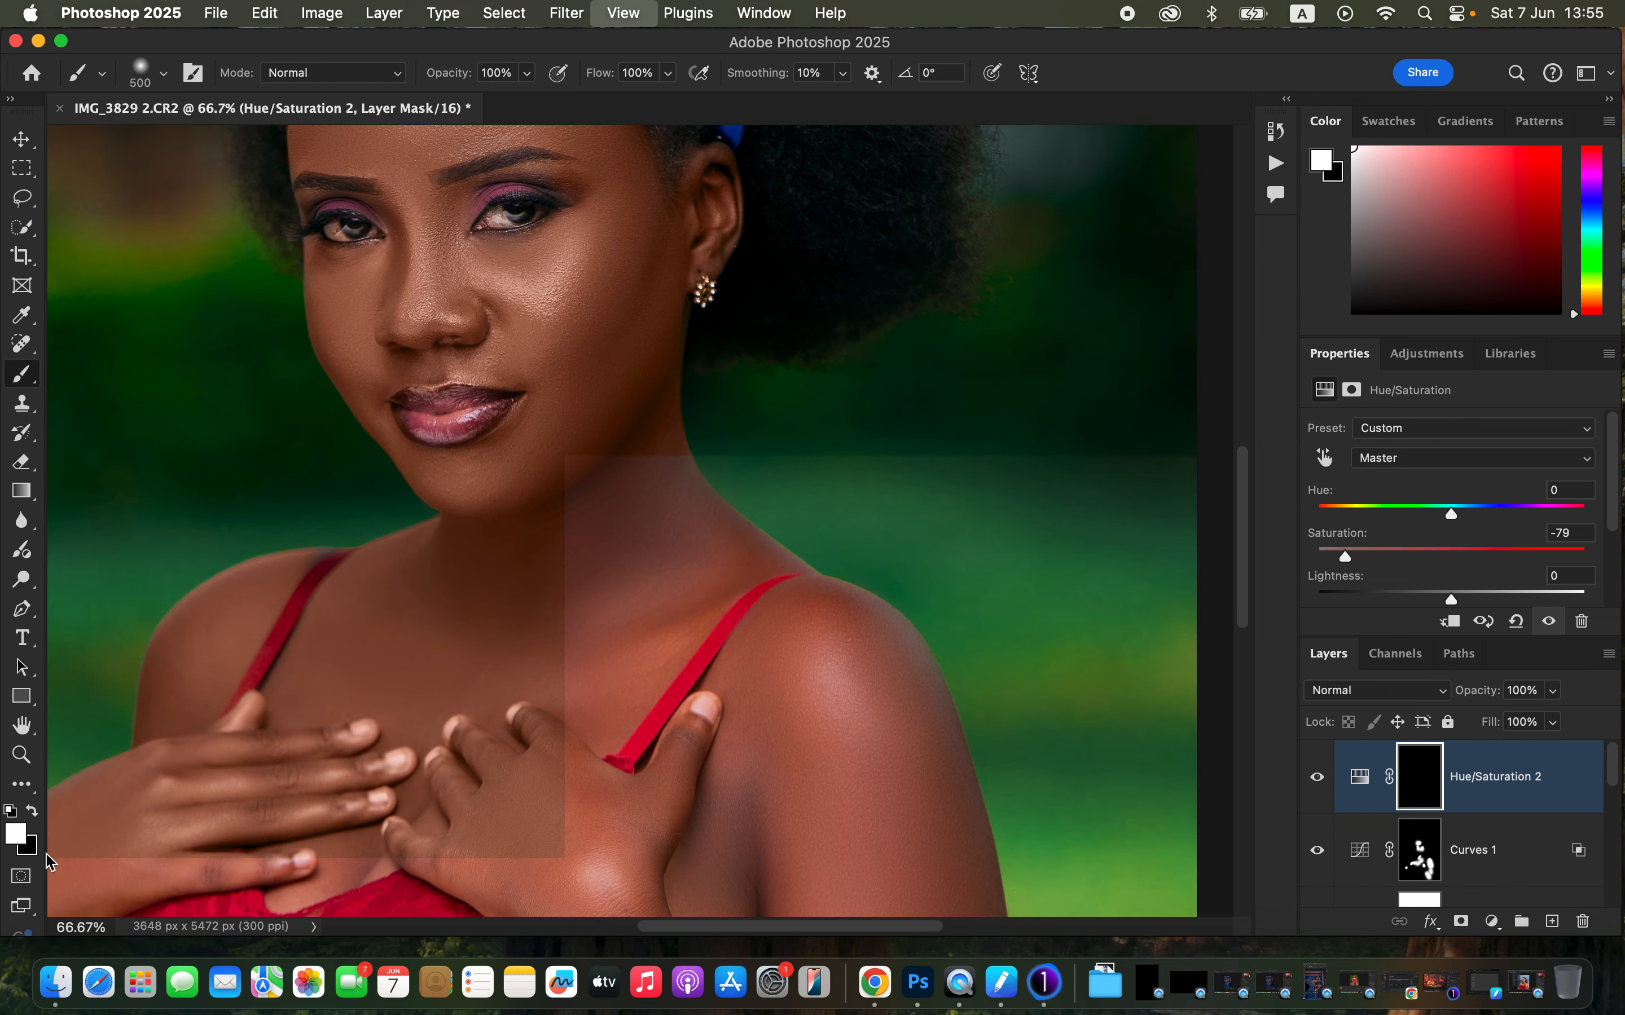
{"action": "left_click_drag", "start_coordinate": [594, 408], "coordinate": [855, 685]}
{"action": "key", "text": "bracketleft"}
{"action": "key", "text": "bracketleft"}
{"action": "key", "text": "bracketleft"}
{"action": "key", "text": "bracketleft"}
{"action": "key", "text": "bracketleft"}
{"action": "key", "text": "bracketleft"}
{"action": "key", "text": "bracketleft"}
{"action": "key", "text": "bracketleft"}
{"action": "key", "text": "bracketleft"}
{"action": "key", "text": "bracketleft"}
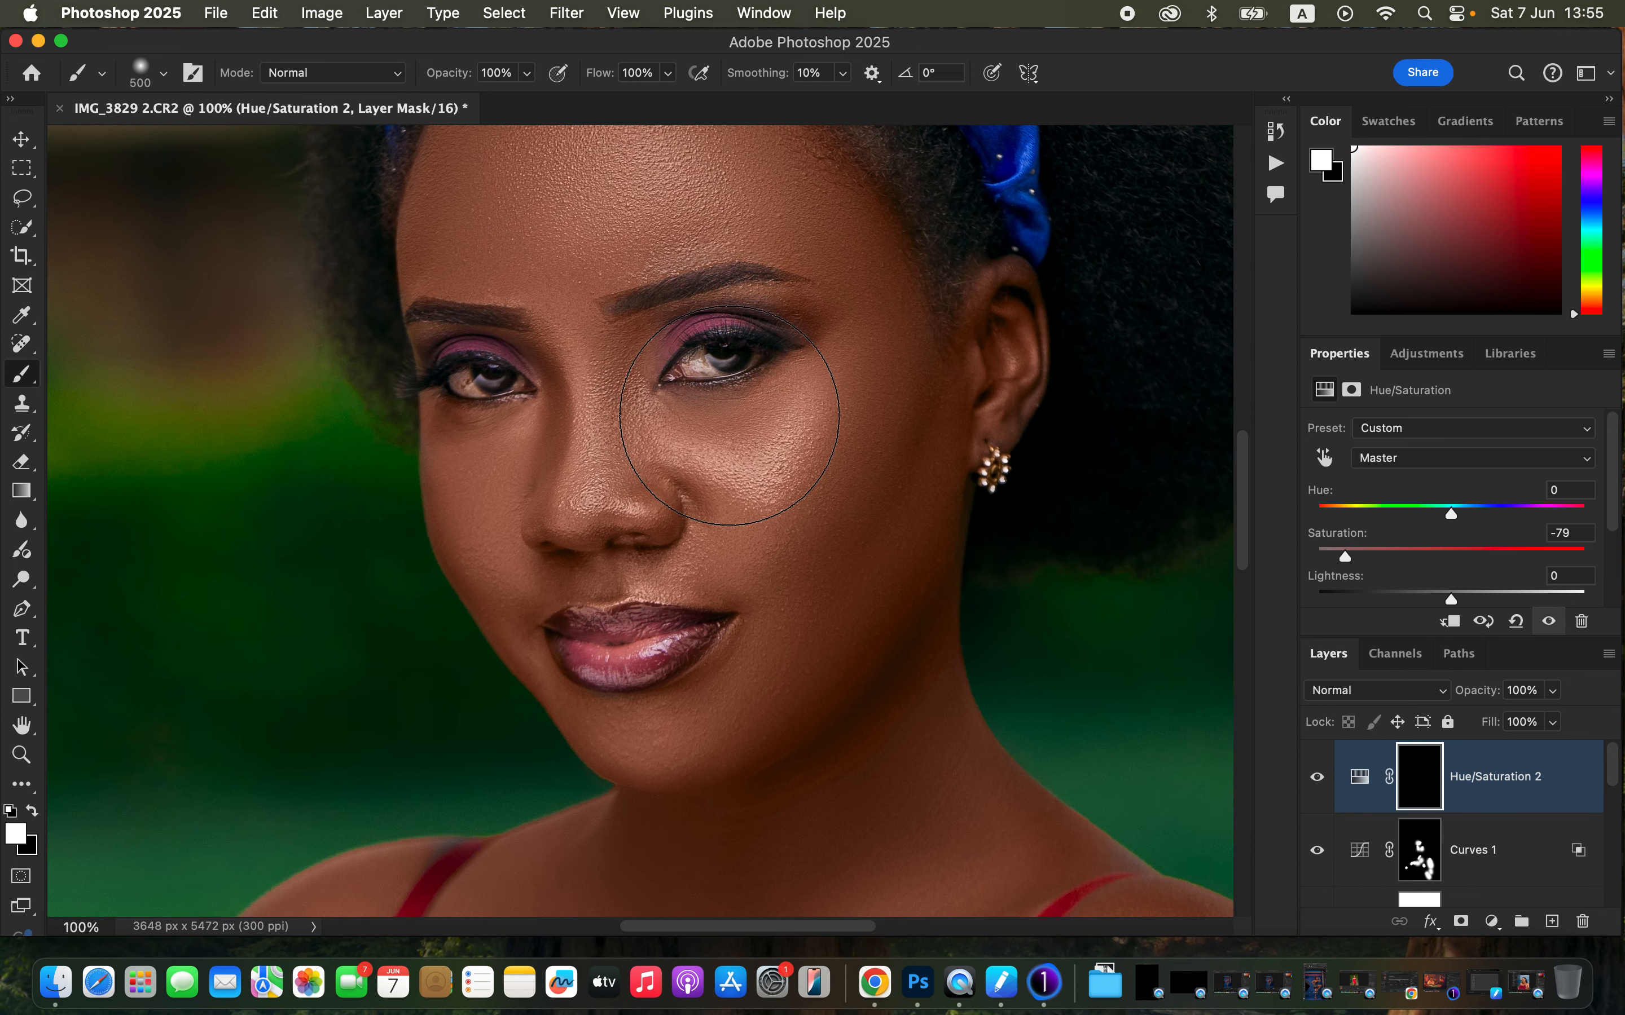
{"action": "key", "text": "bracketleft"}
{"action": "key", "text": "bracketleft"}
{"action": "key", "text": "bracketleft"}
{"action": "key", "text": "bracketleft"}
{"action": "key", "text": "bracketleft"}
{"action": "mouse_move", "coordinate": [700, 359]}
{"action": "left_mouse_down"}
{"action": "mouse_move", "coordinate": [700, 373]}
{"action": "mouse_move", "coordinate": [705, 357]}
{"action": "mouse_move", "coordinate": [746, 356]}
{"action": "mouse_move", "coordinate": [706, 364]}
{"action": "left_mouse_up"}
{"action": "left_click_drag", "start_coordinate": [466, 374], "coordinate": [510, 373]}
{"action": "mouse_move", "coordinate": [697, 354]}
{"action": "left_mouse_down"}
{"action": "mouse_move", "coordinate": [689, 370]}
{"action": "mouse_move", "coordinate": [764, 346]}
{"action": "mouse_move", "coordinate": [694, 360]}
{"action": "left_mouse_up"}
{"action": "mouse_move", "coordinate": [470, 373]}
{"action": "left_mouse_down"}
{"action": "mouse_move", "coordinate": [468, 388]}
{"action": "mouse_move", "coordinate": [508, 380]}
{"action": "mouse_move", "coordinate": [460, 383]}
{"action": "mouse_move", "coordinate": [486, 369]}
{"action": "left_mouse_up"}
{"action": "key", "text": "super+minus"}
{"action": "key", "text": "super+minus"}
{"action": "key", "text": "super+minus"}
{"action": "key", "text": "super+minus"}
{"action": "key", "text": "super+minus"}
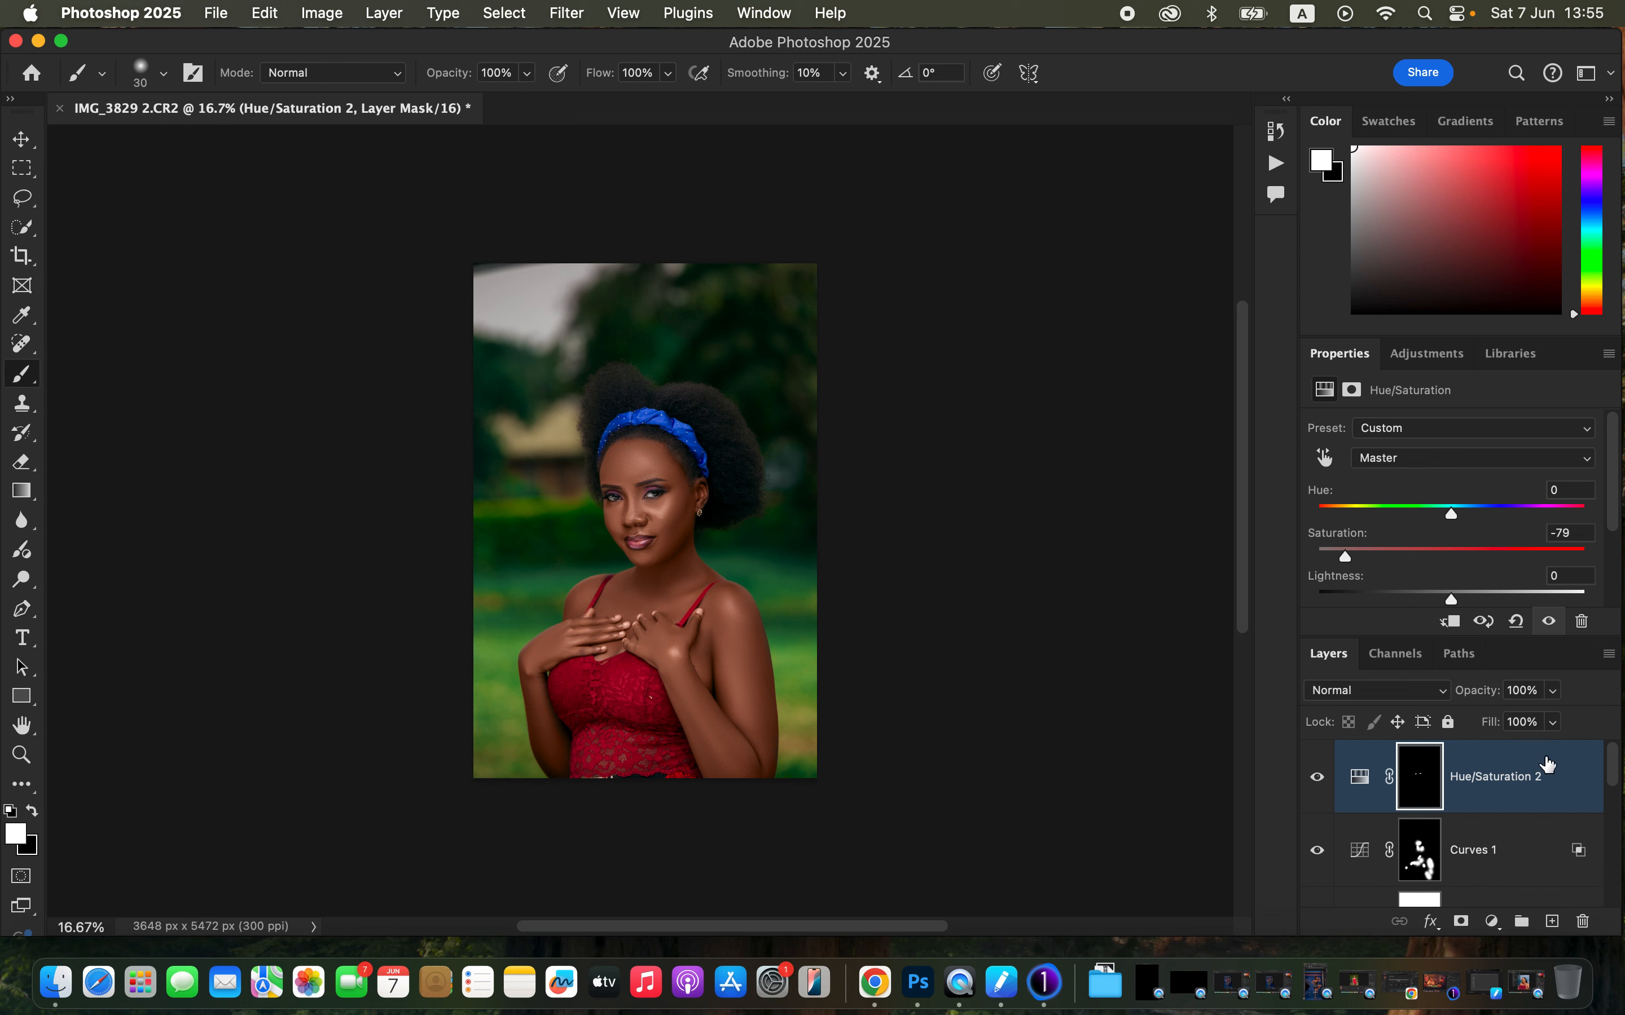
- Toggle the Background layer shown alone and back to compare the original with the retouched image
{"action": "left_click_drag", "start_coordinate": [1618, 782], "coordinate": [1615, 900]}
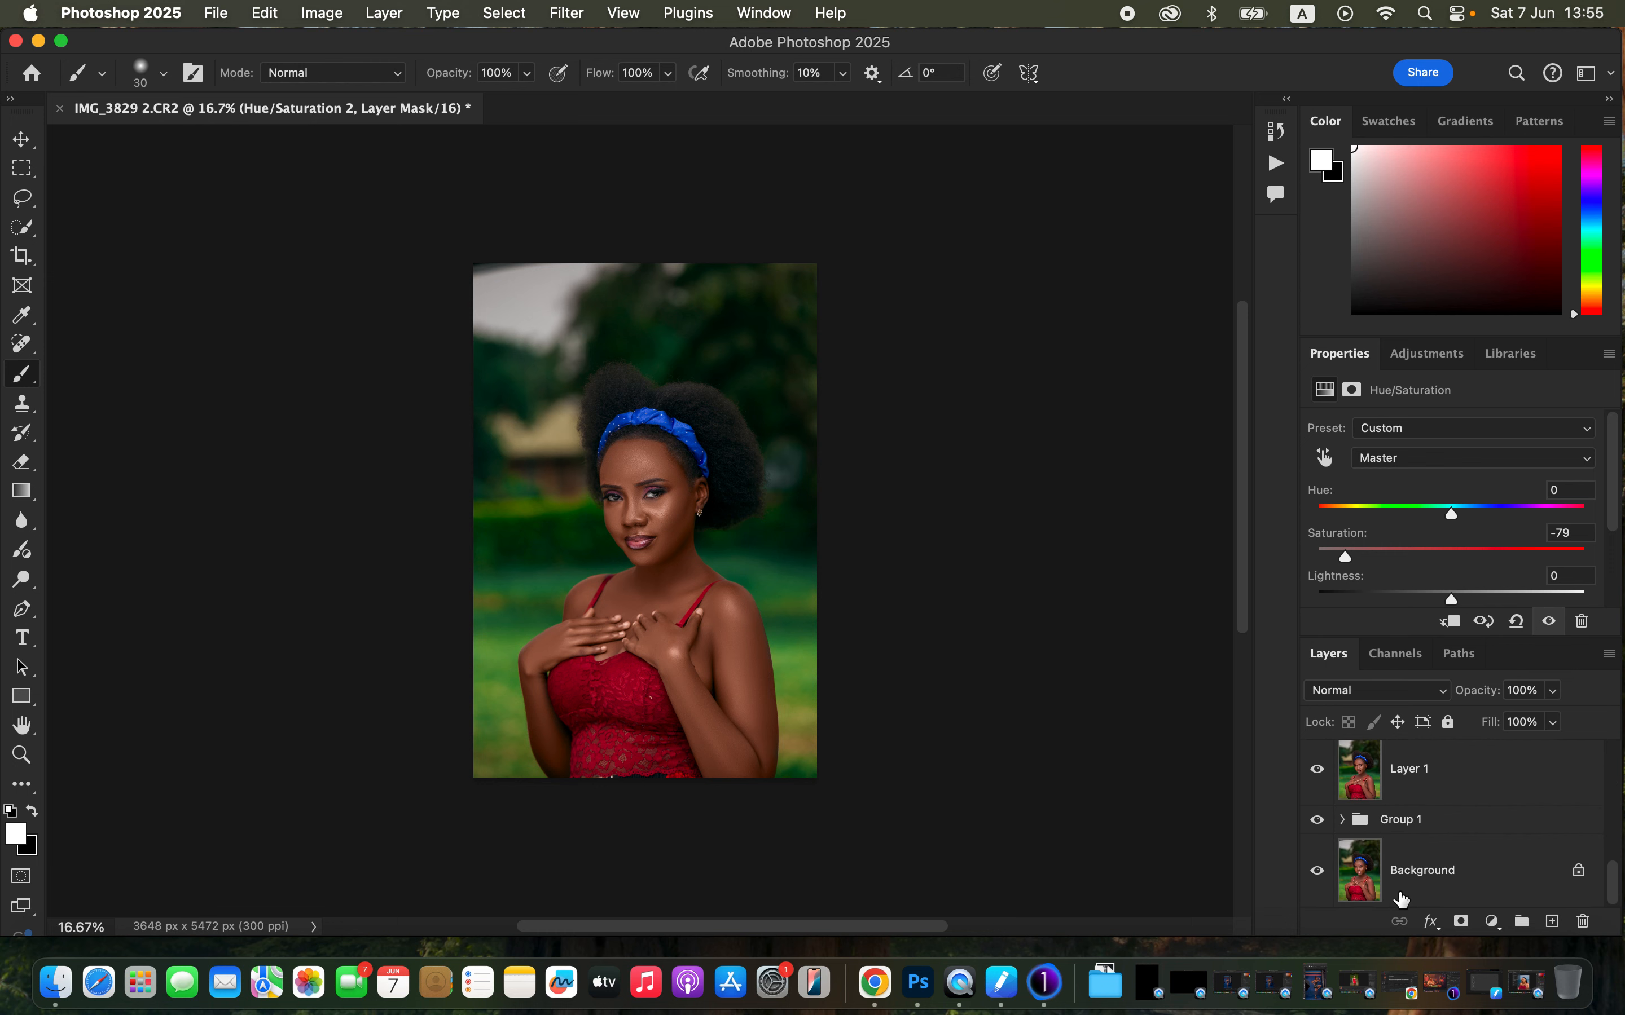
{"action": "left_click", "coordinate": [1317, 874], "text": "alt"}
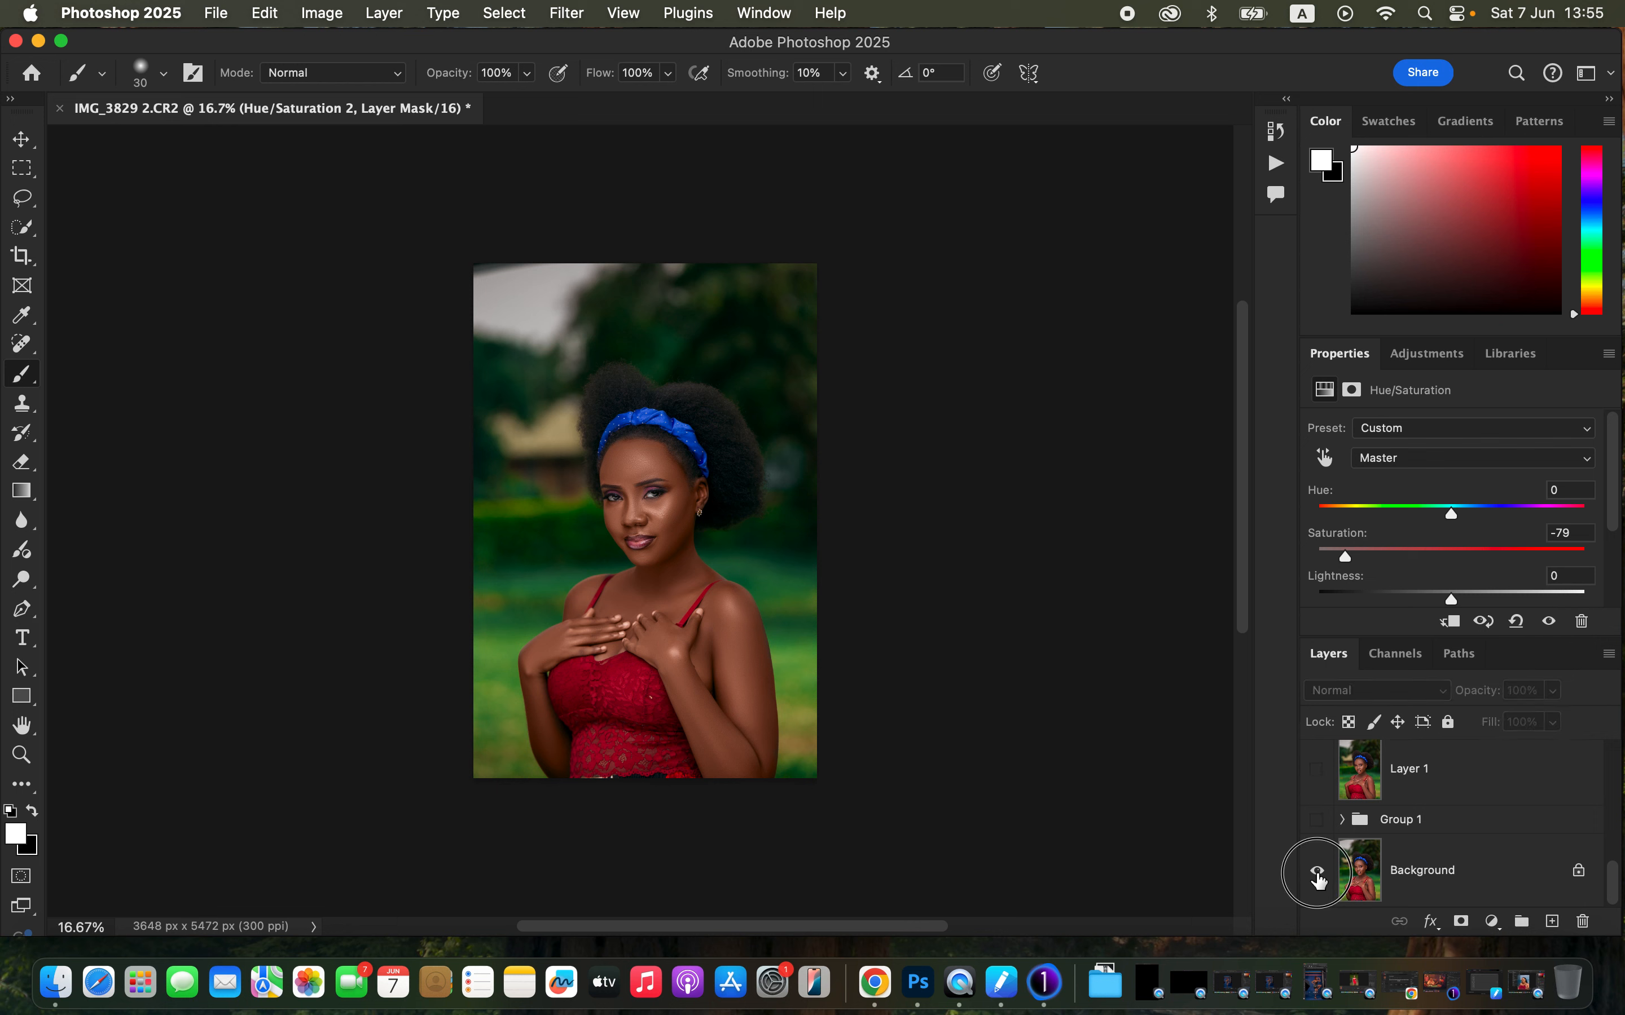
{"action": "left_click", "coordinate": [1317, 874], "text": "alt"}
{"action": "left_click", "coordinate": [1318, 874], "text": "alt"}
{"action": "left_click", "coordinate": [1318, 874], "text": "alt"}
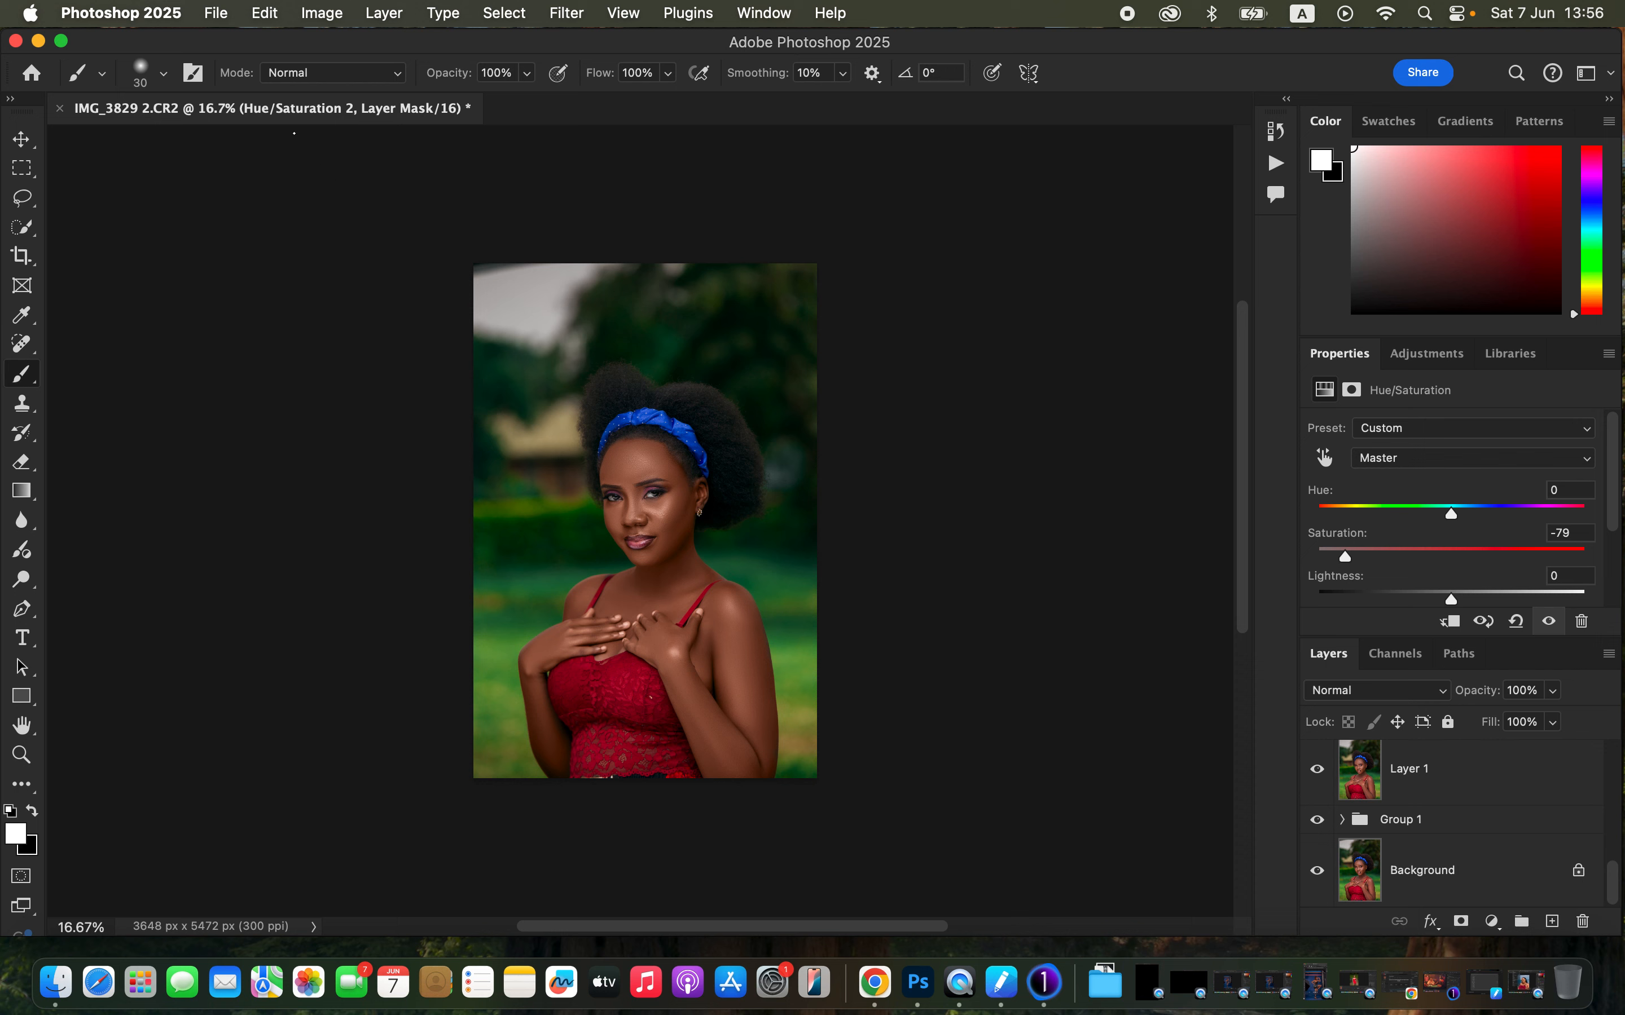
- Open Export As and set the JPG quality to 7 with Bicubic Sharper resampling
{"action": "left_click", "coordinate": [216, 13]}
{"action": "mouse_move", "coordinate": [307, 375]}
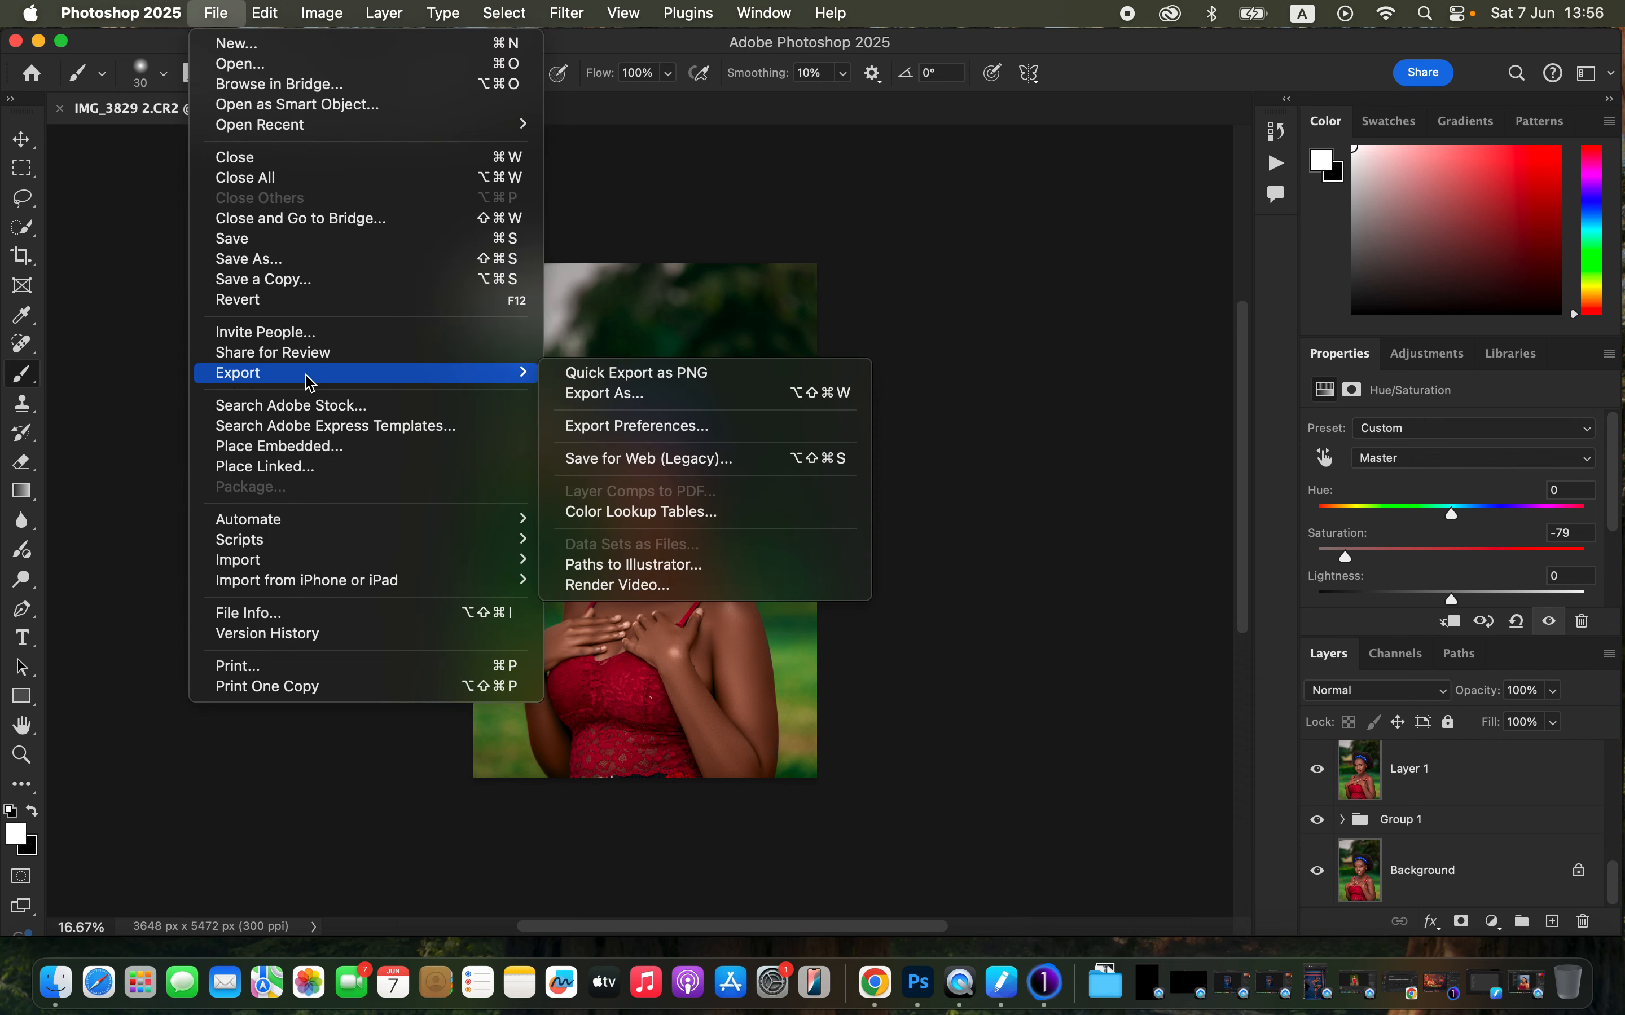
{"action": "left_click", "coordinate": [675, 398]}
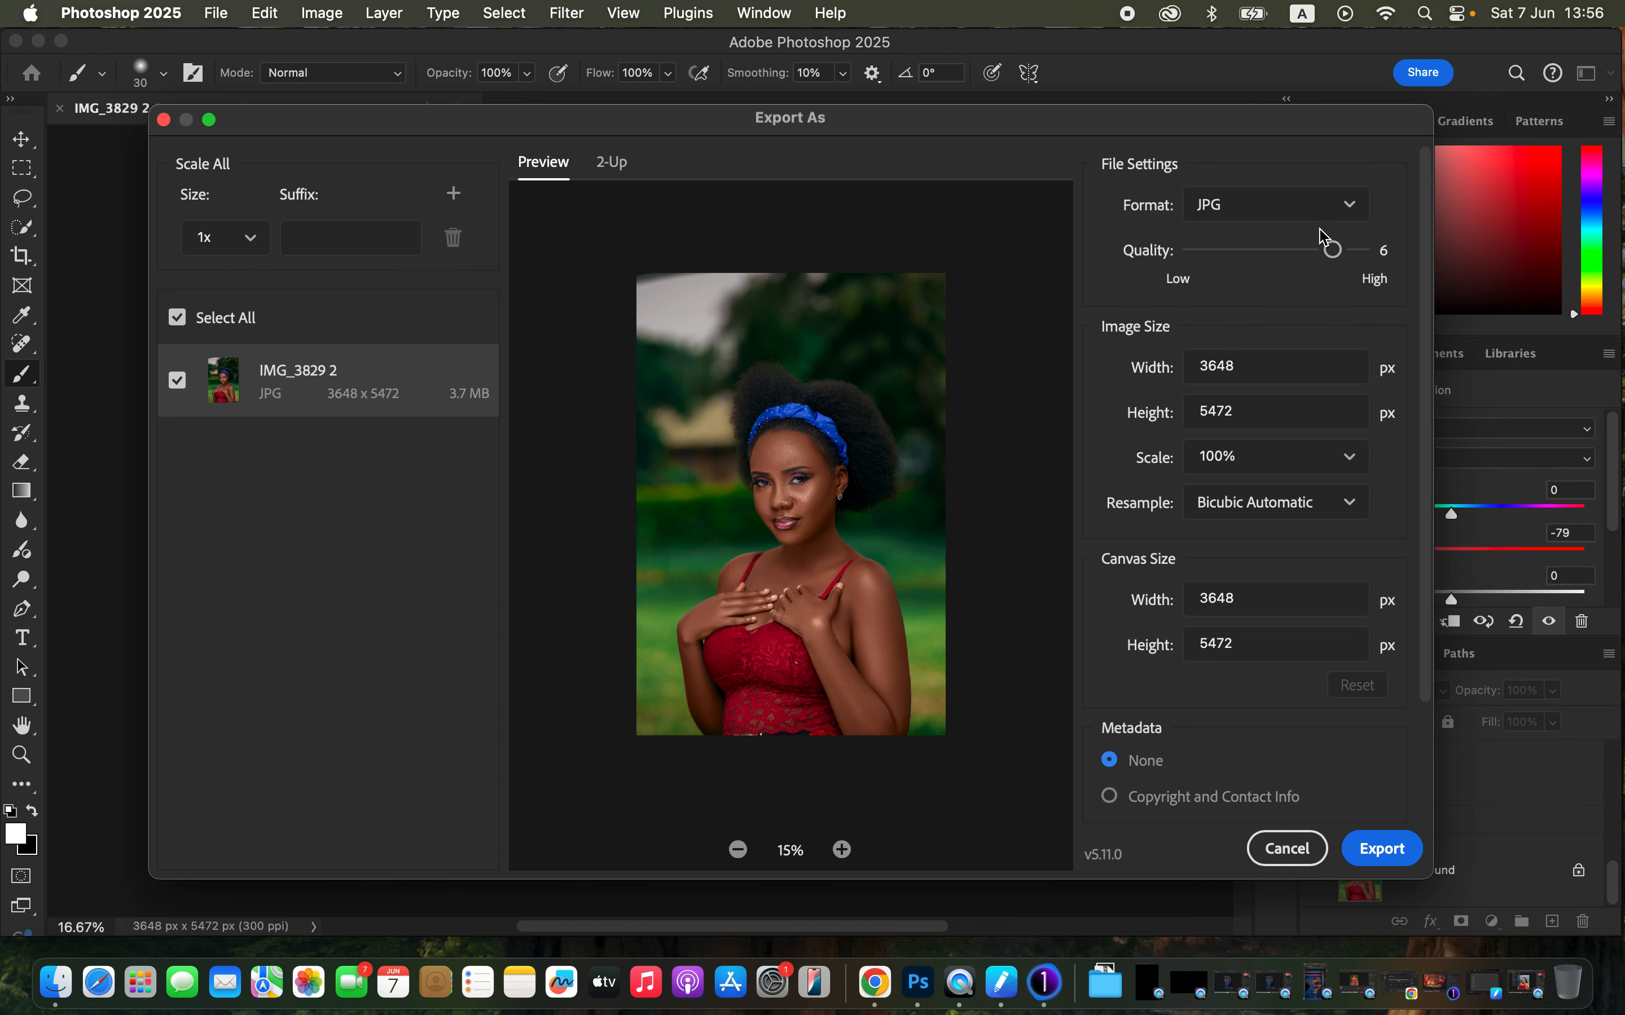
{"action": "left_click", "coordinate": [1365, 257]}
{"action": "left_click", "coordinate": [1301, 504]}
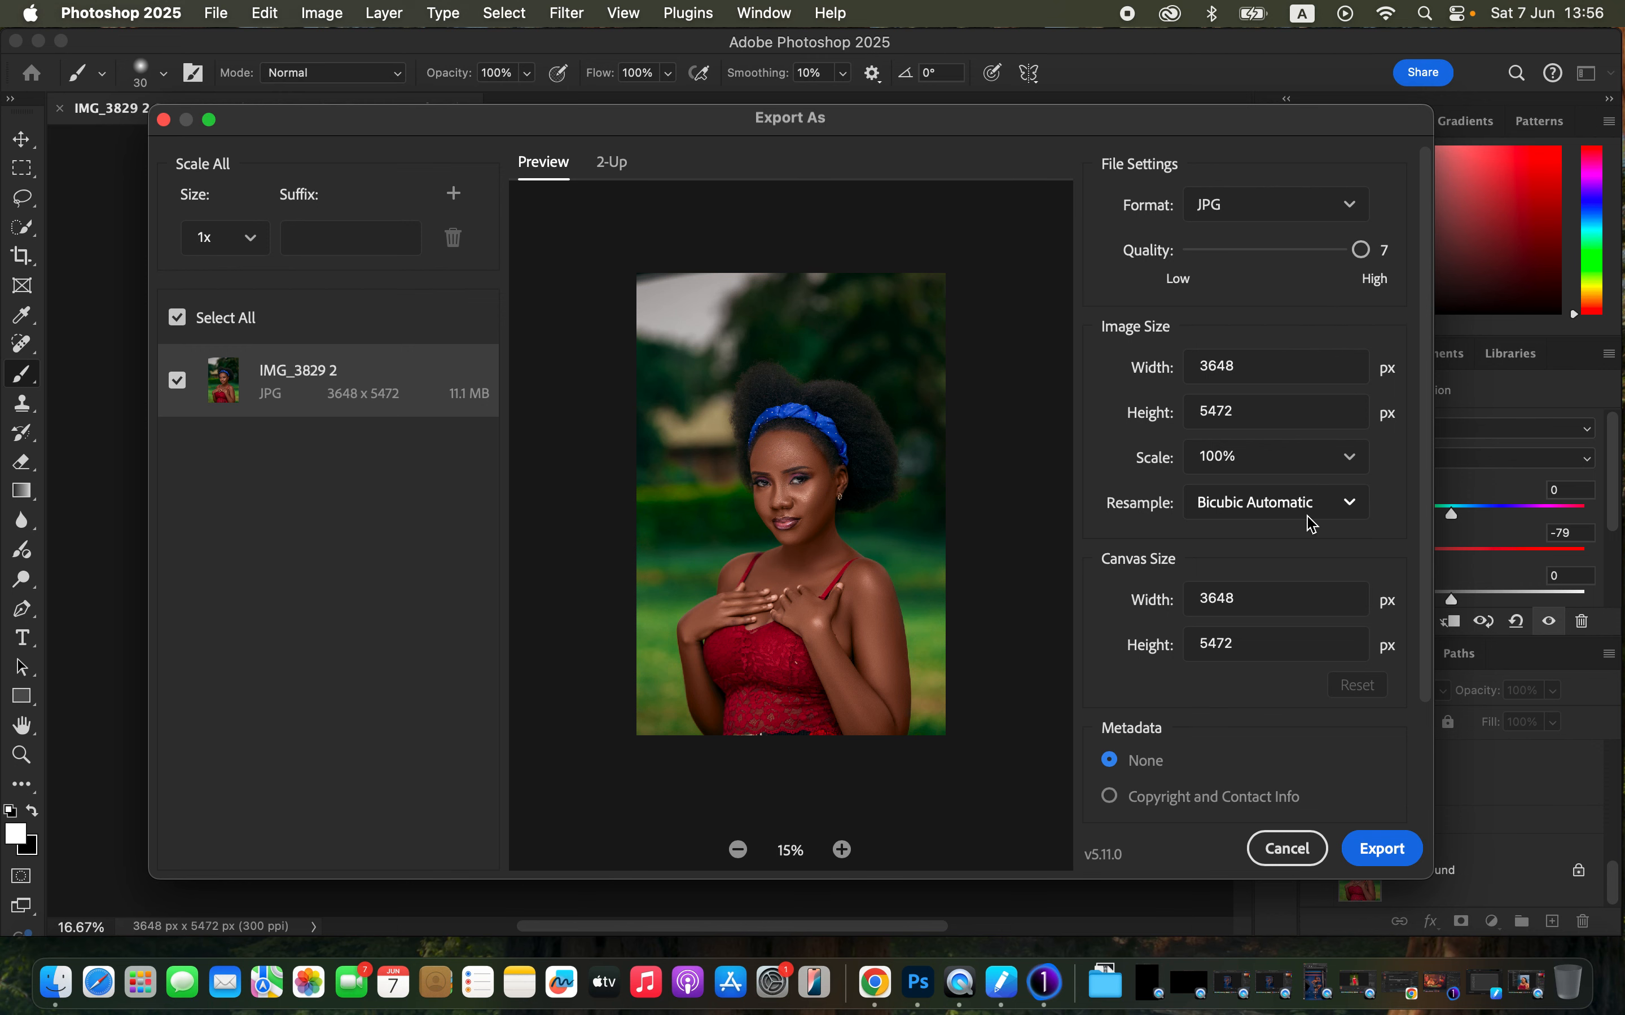
{"action": "left_click", "coordinate": [1295, 631]}
- Export the image and save it as IMG_3829 2 on the Desktop
{"action": "left_click_drag", "start_coordinate": [1430, 595], "coordinate": [1349, 736]}
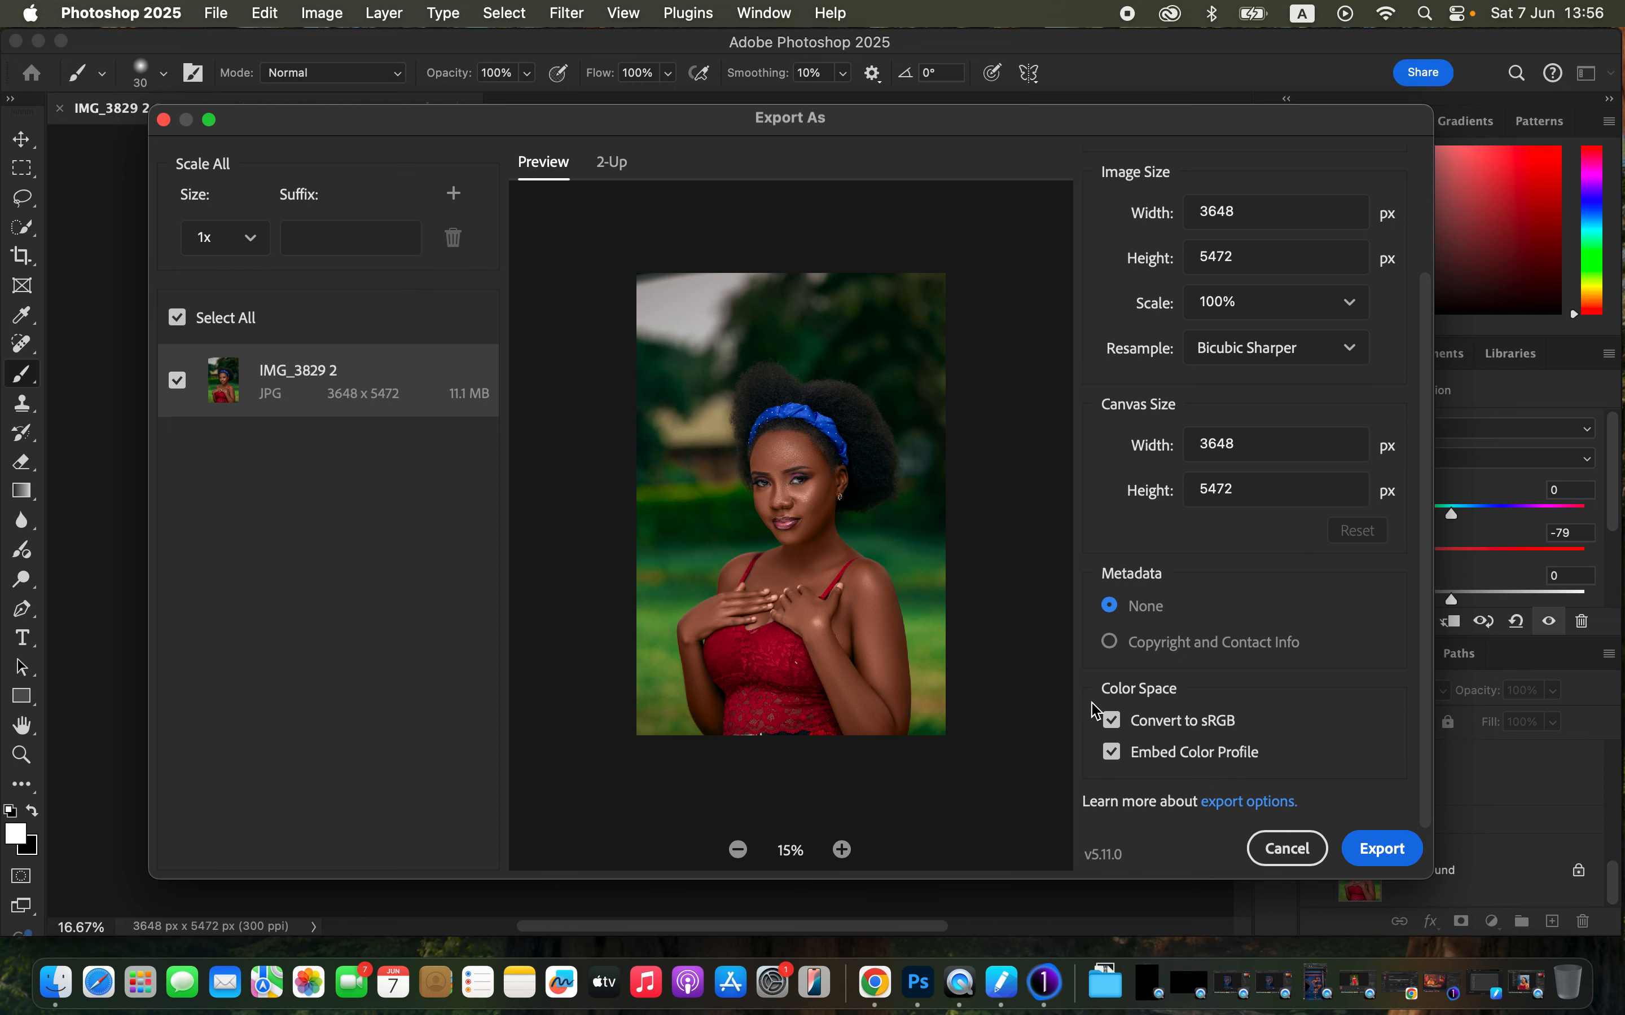
{"action": "left_click", "coordinate": [1374, 860]}
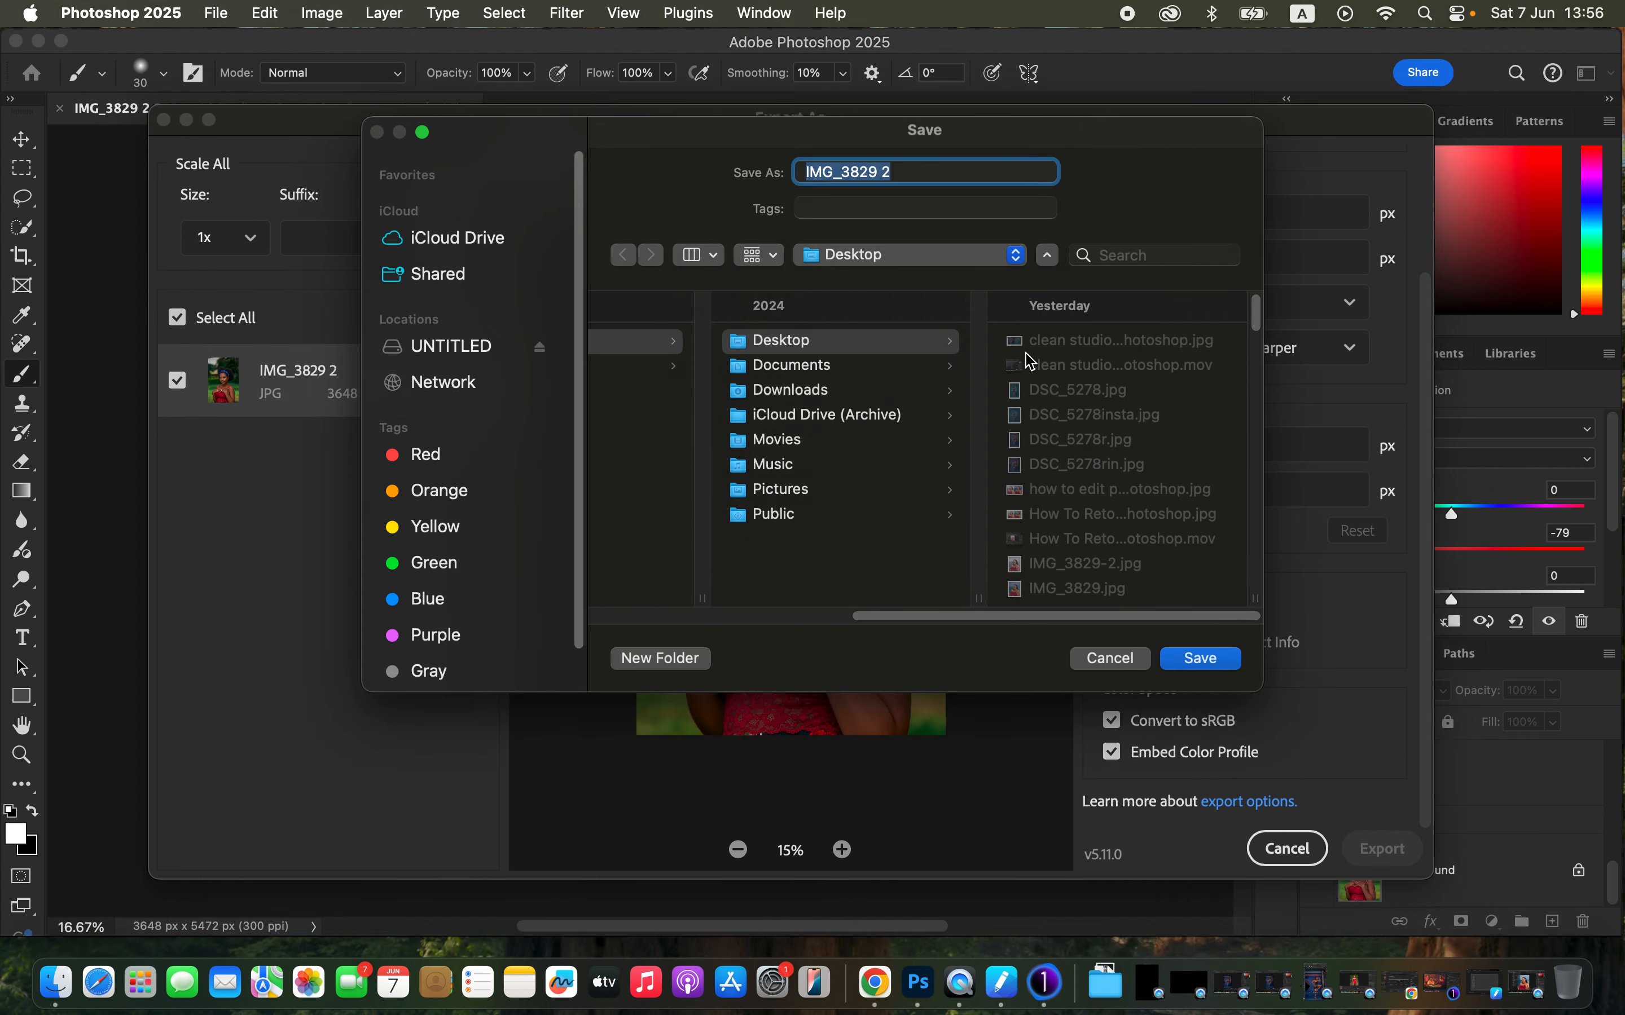
{"action": "left_click", "coordinate": [1200, 659]}
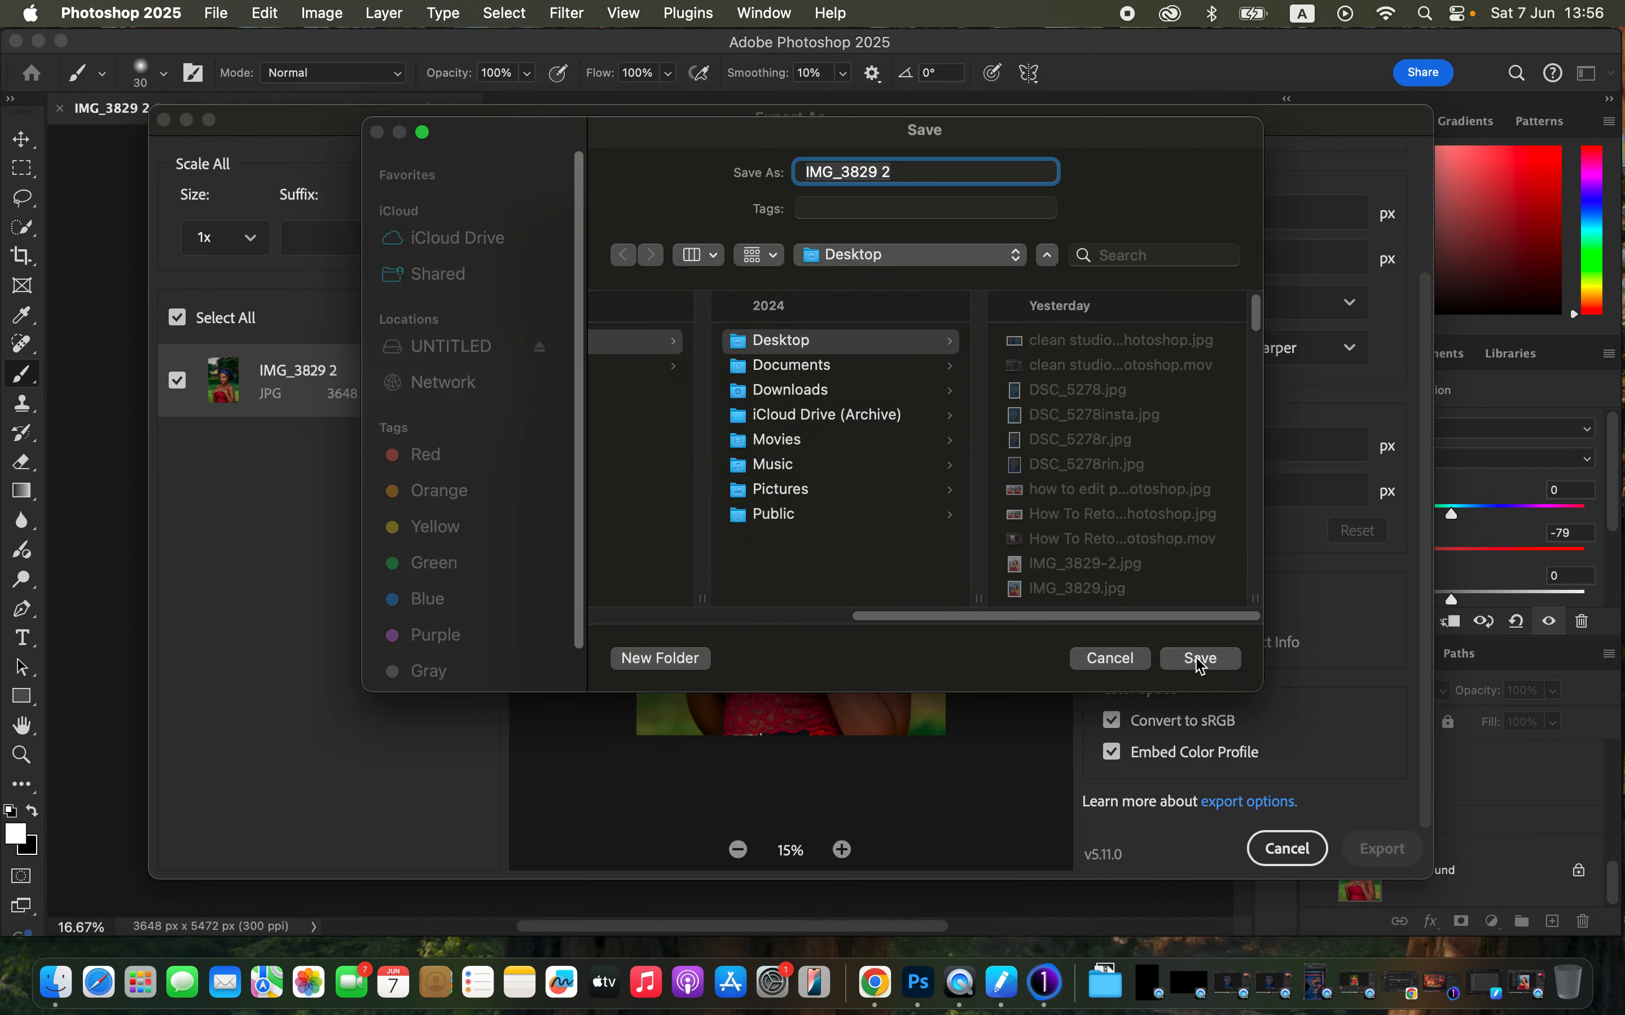